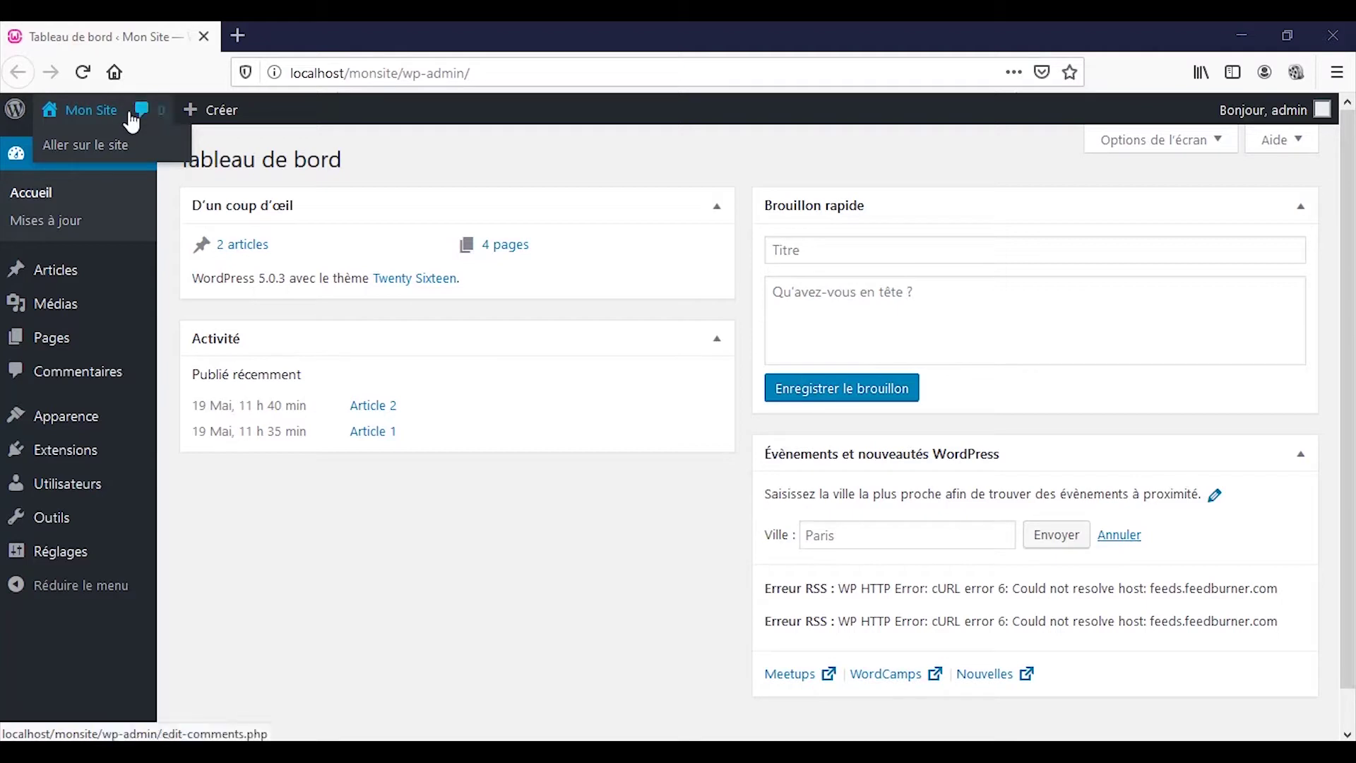
- Open the site's front end in a new browser tab and open the Identité du site settings in its customizer
right_click(101, 139)
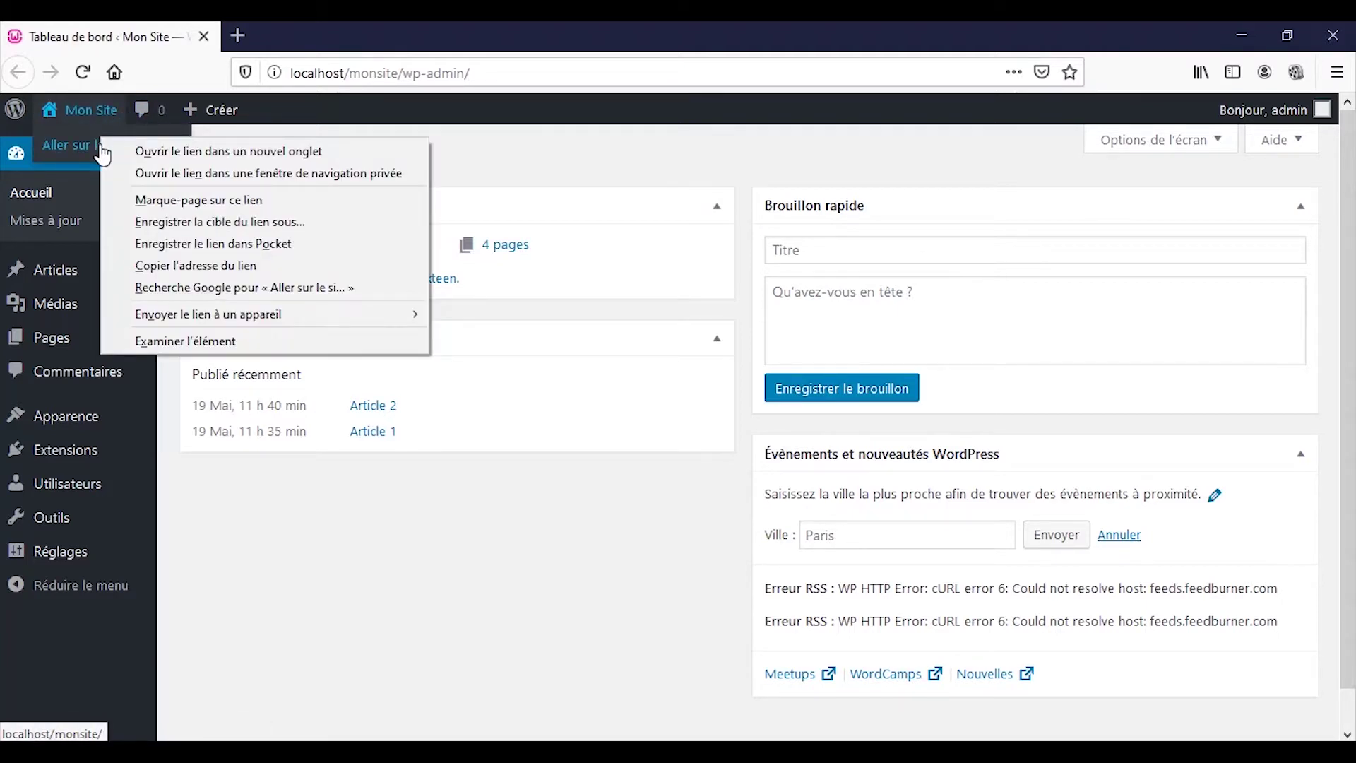
left_click(123, 151)
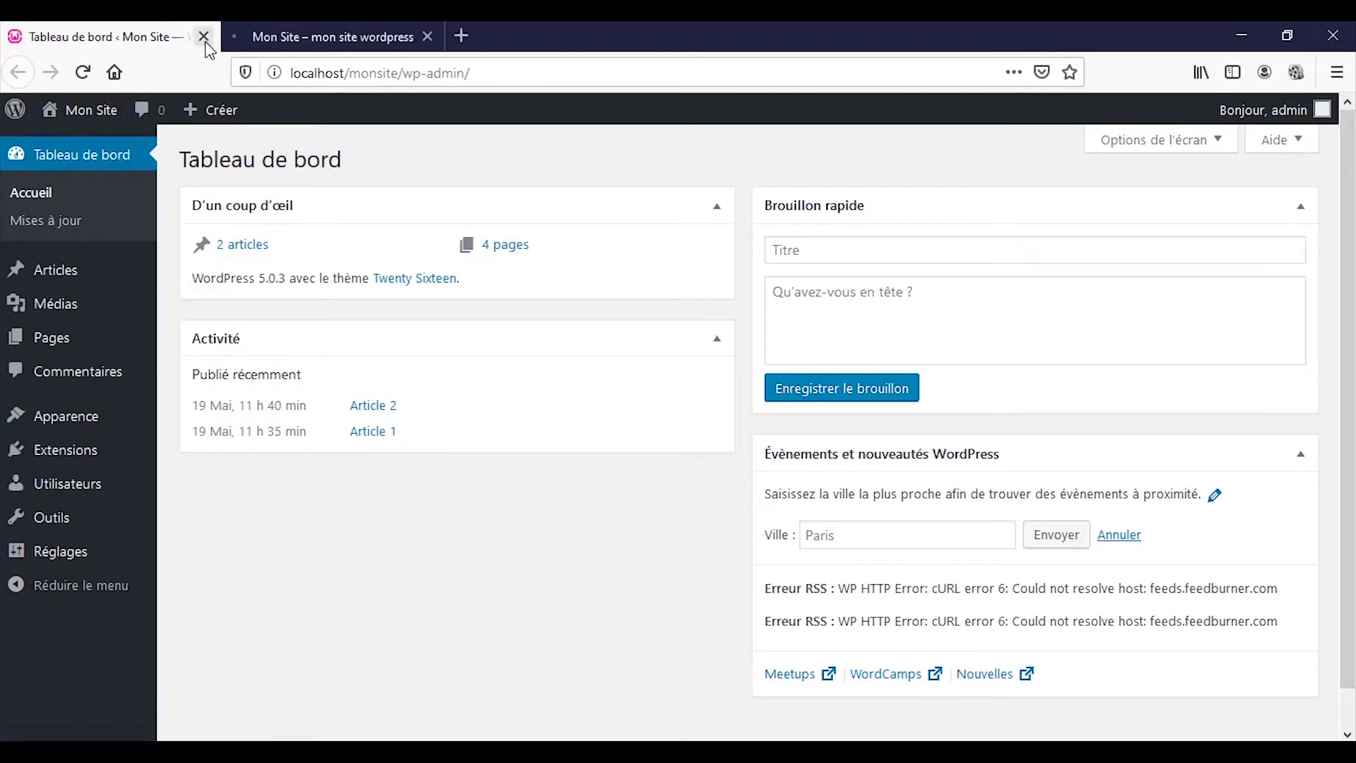
left_click(325, 37)
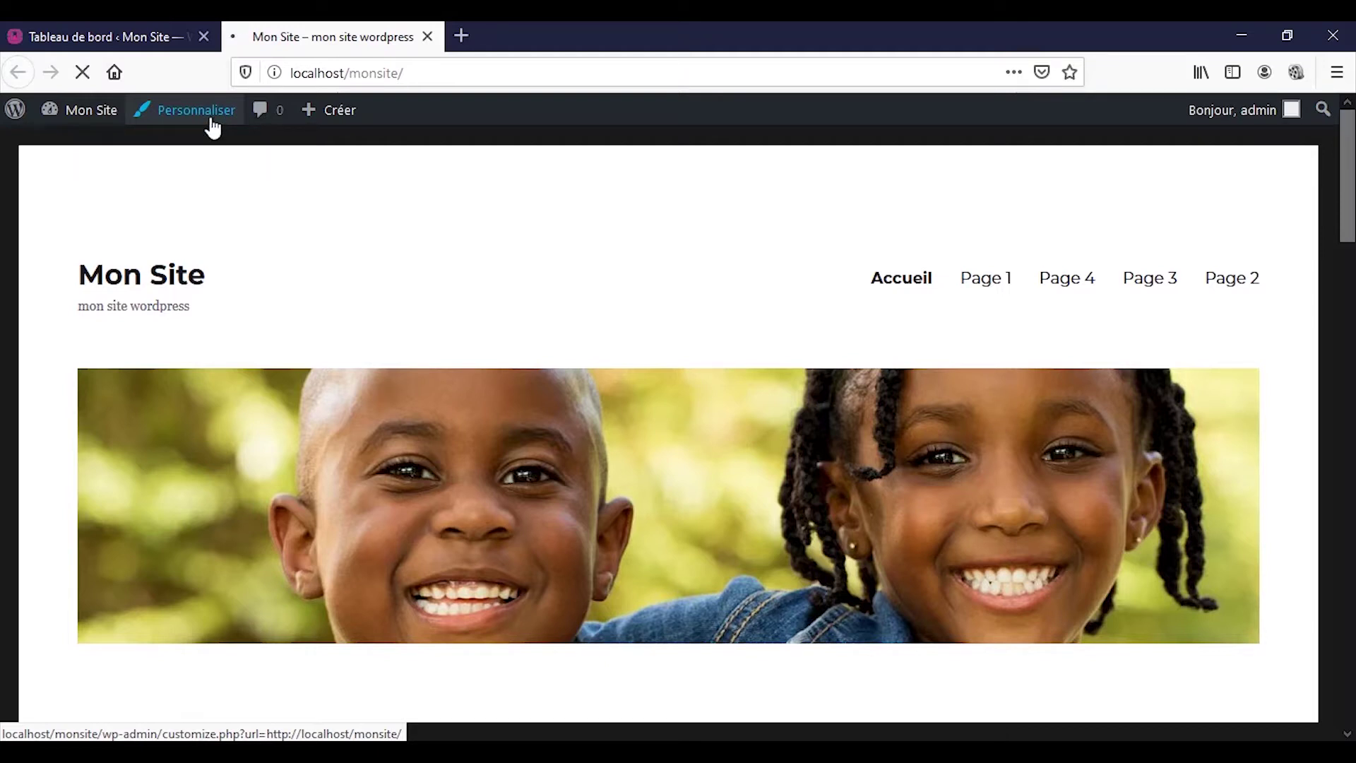
left_click(212, 128)
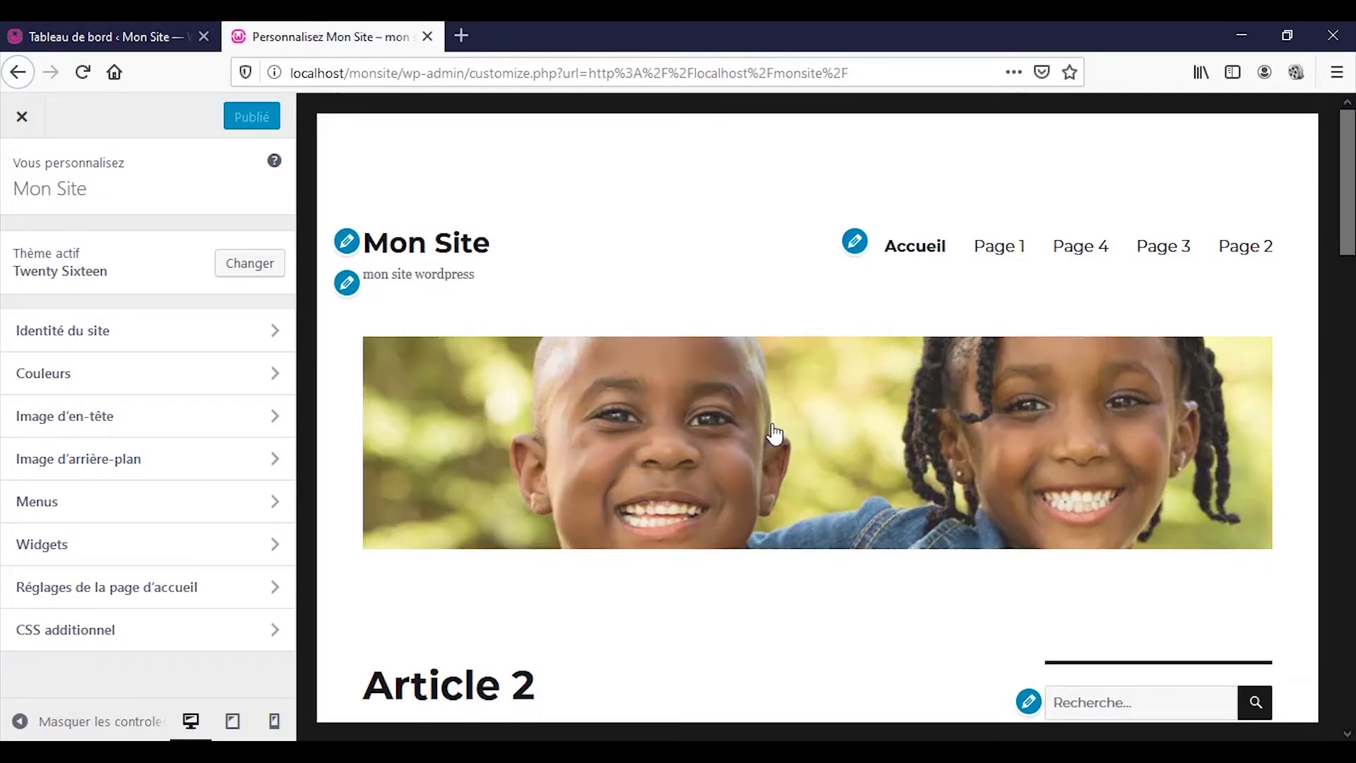
scroll(774, 432, "down", 2)
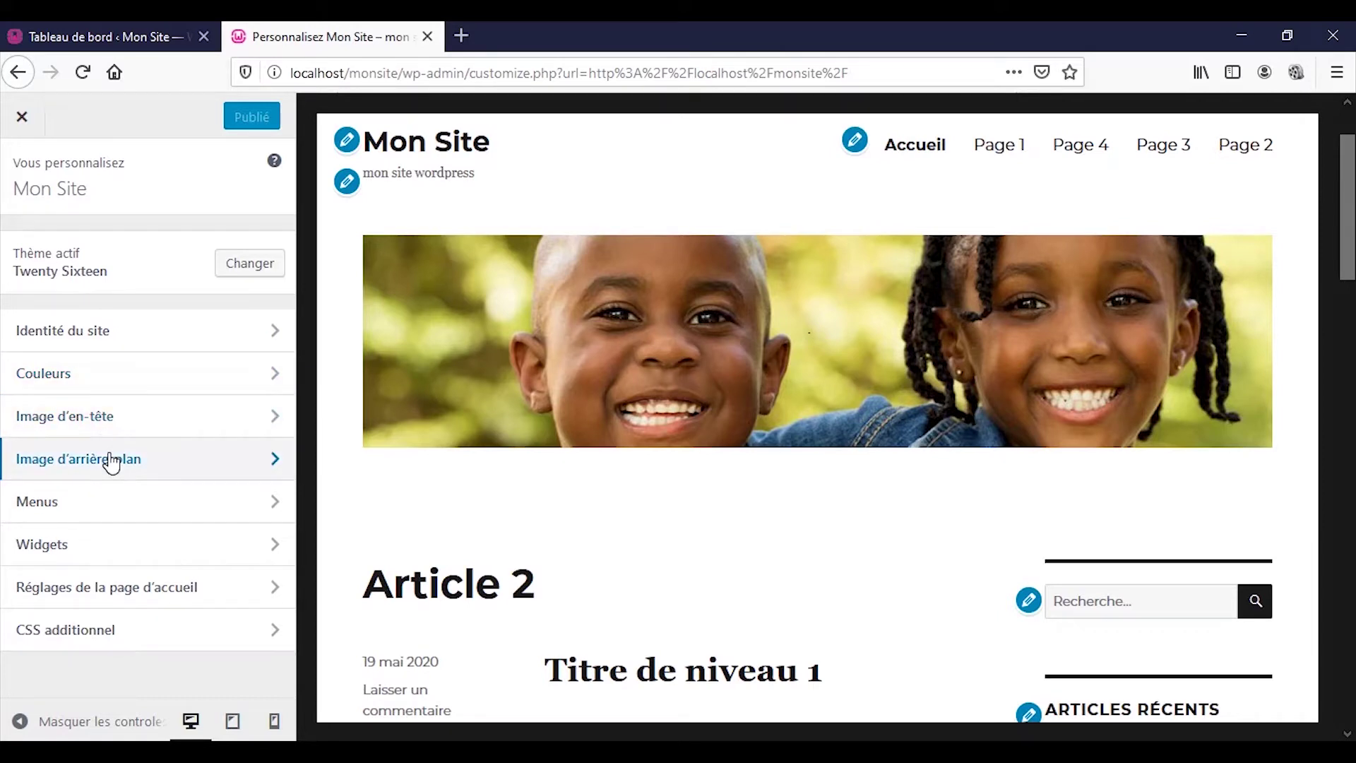
scroll(539, 342, "up", 3)
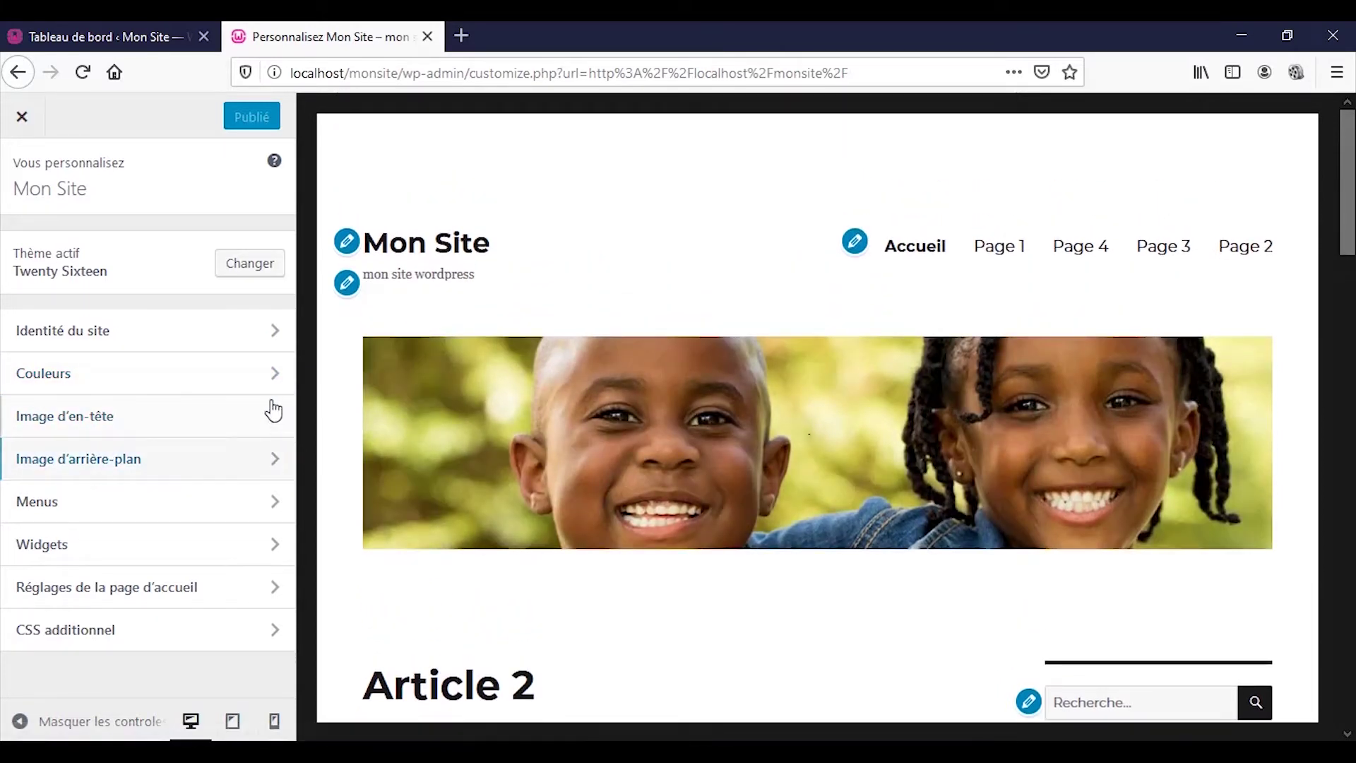
left_click(73, 333)
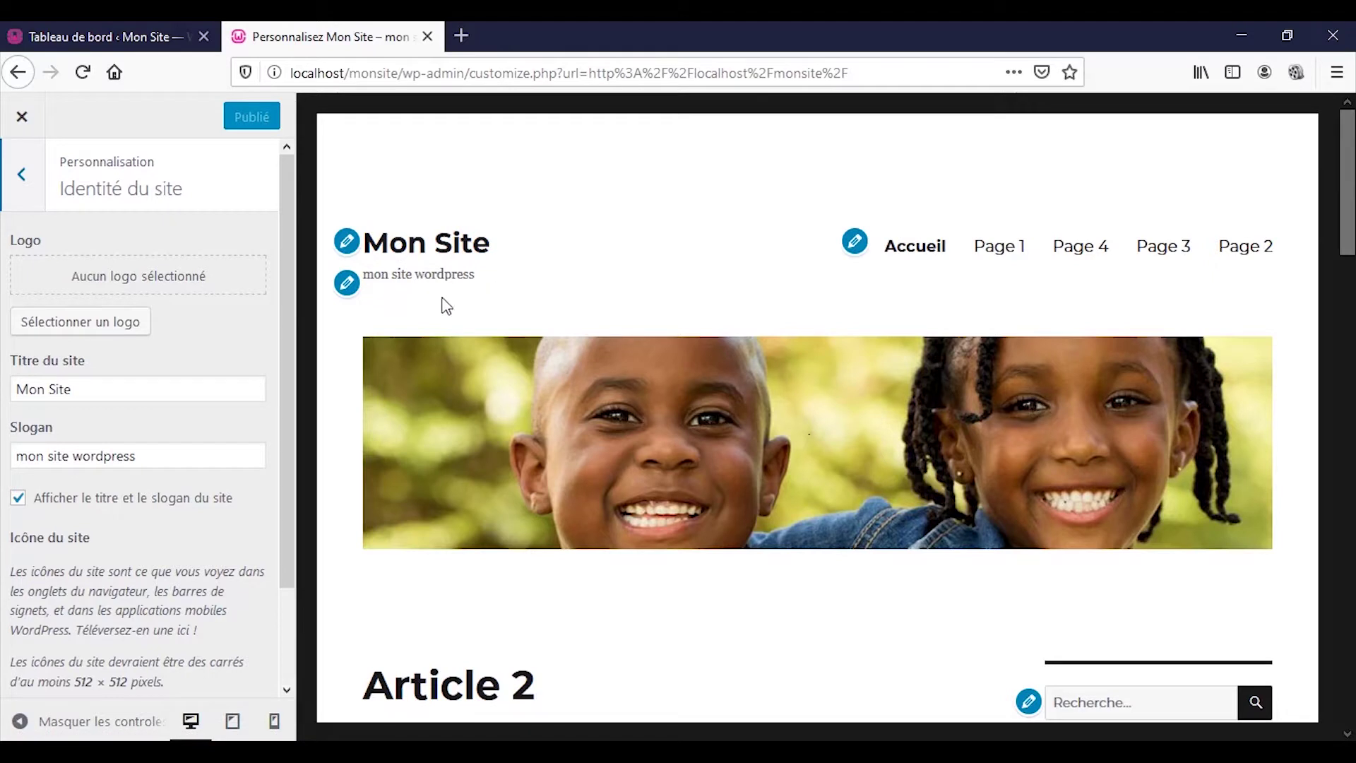
- Try happy-boy.jpg with the suggested crop as the site logo, and remove that logo again
left_click(86, 320)
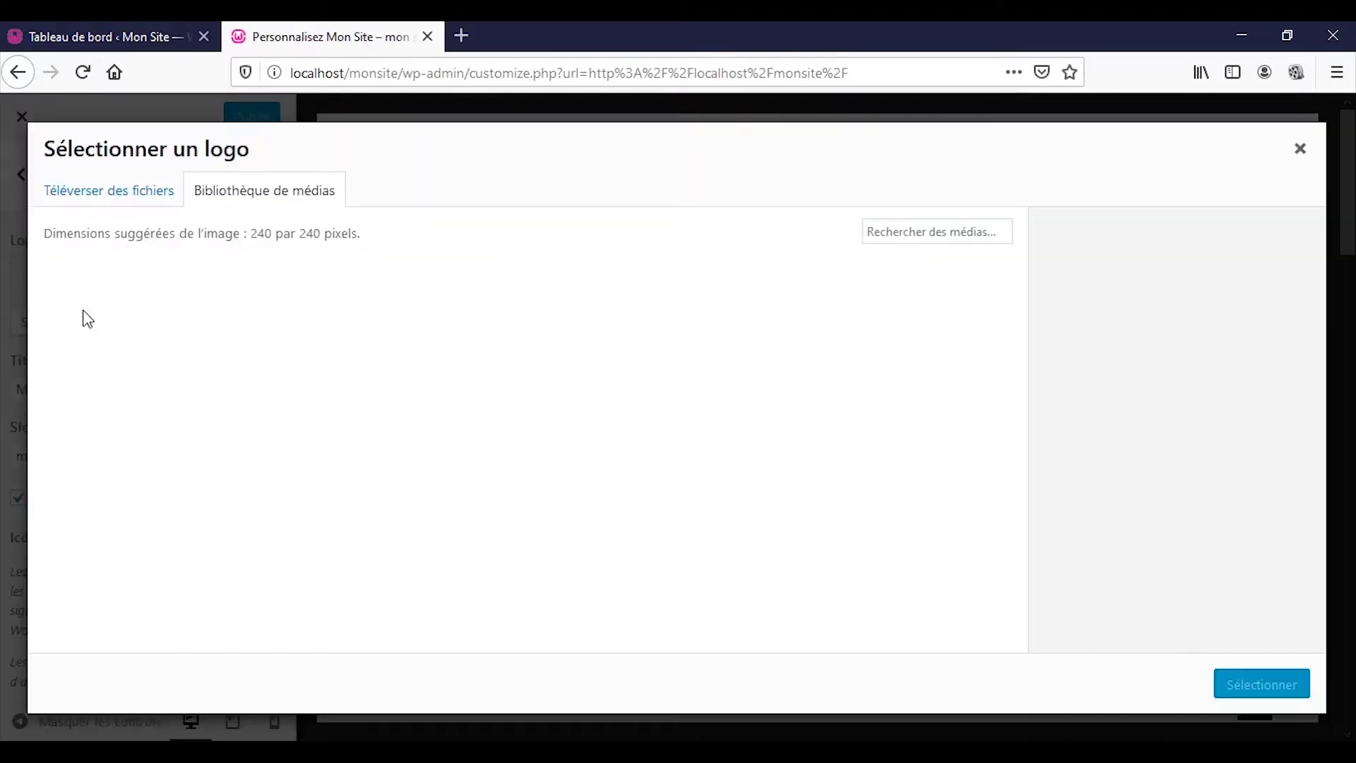
left_click(85, 320)
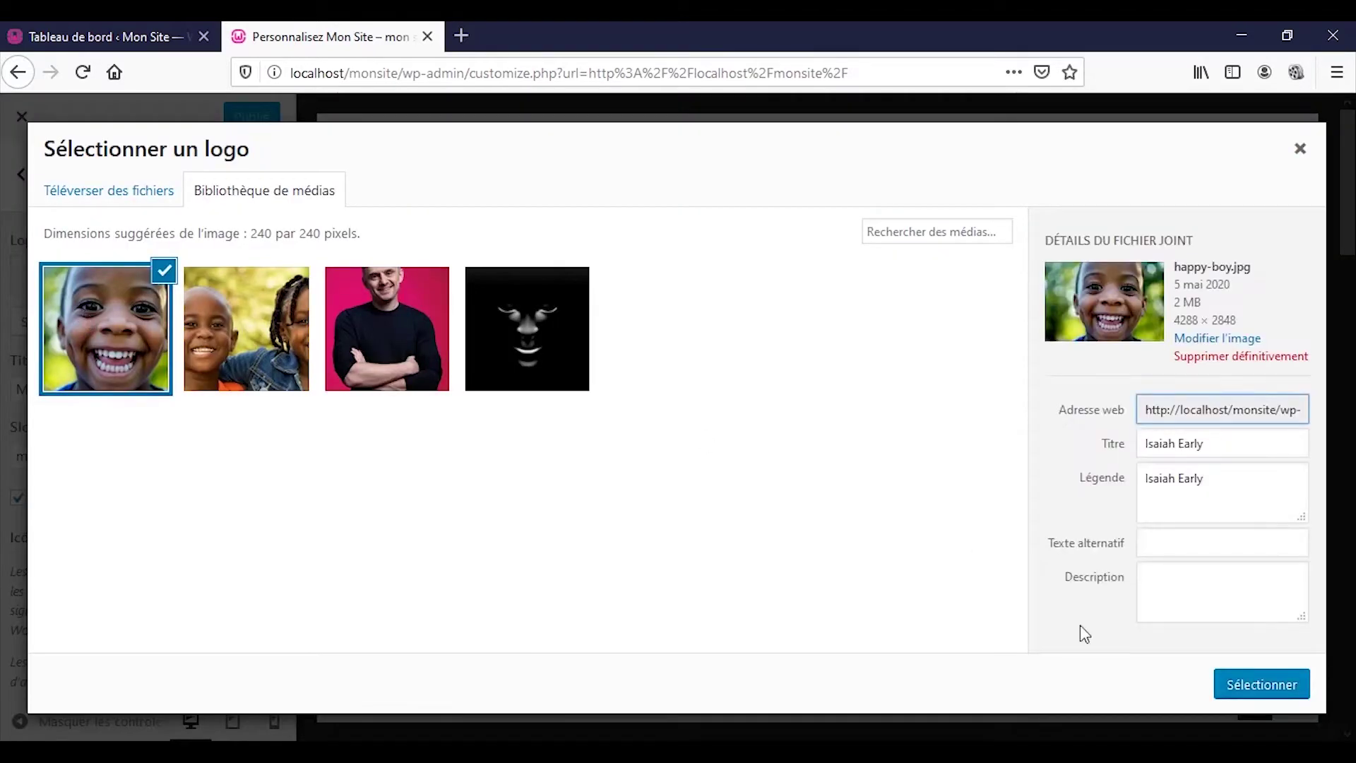
left_click(1245, 684)
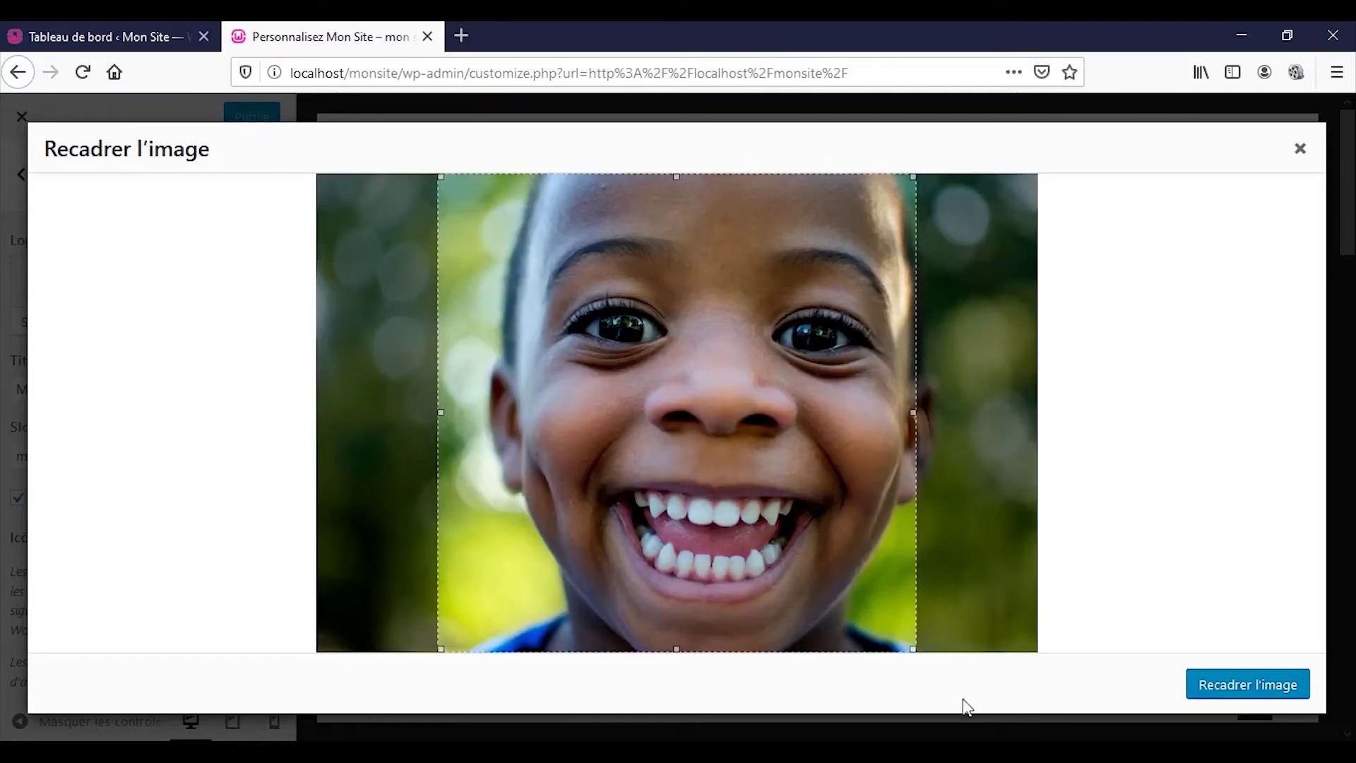
left_click(1282, 682)
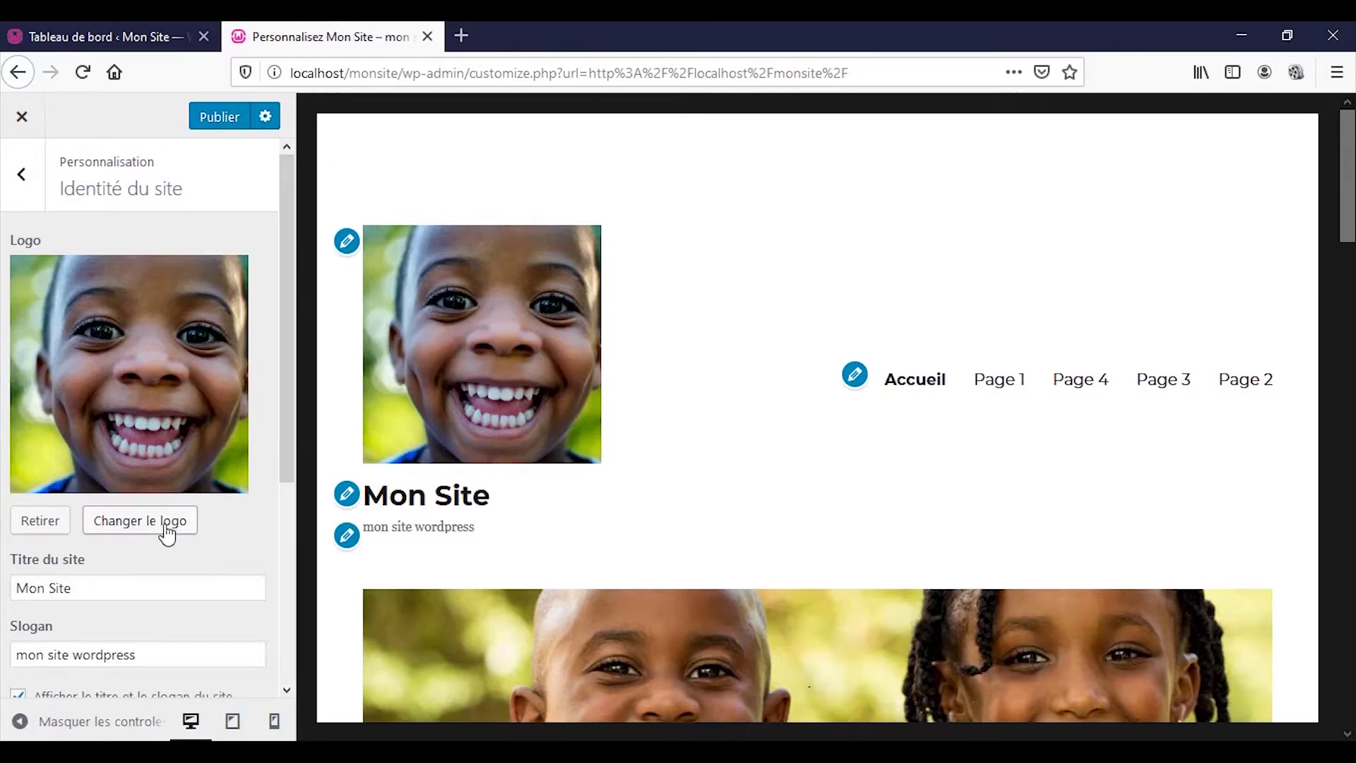
left_click(44, 520)
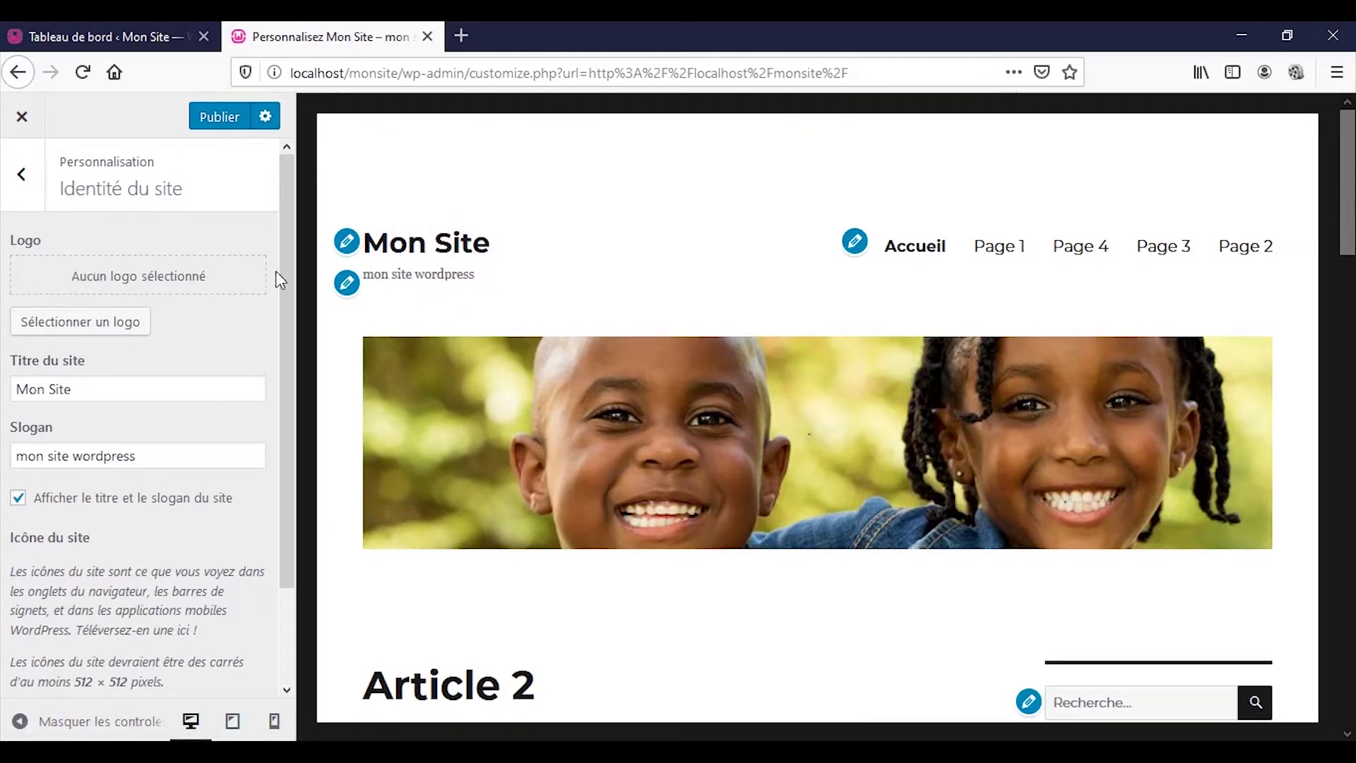
- Set black-children-2.jpg as the site icon, cropped around the girl's face, and return to the main customizer list
scroll(156, 403, "down", 3)
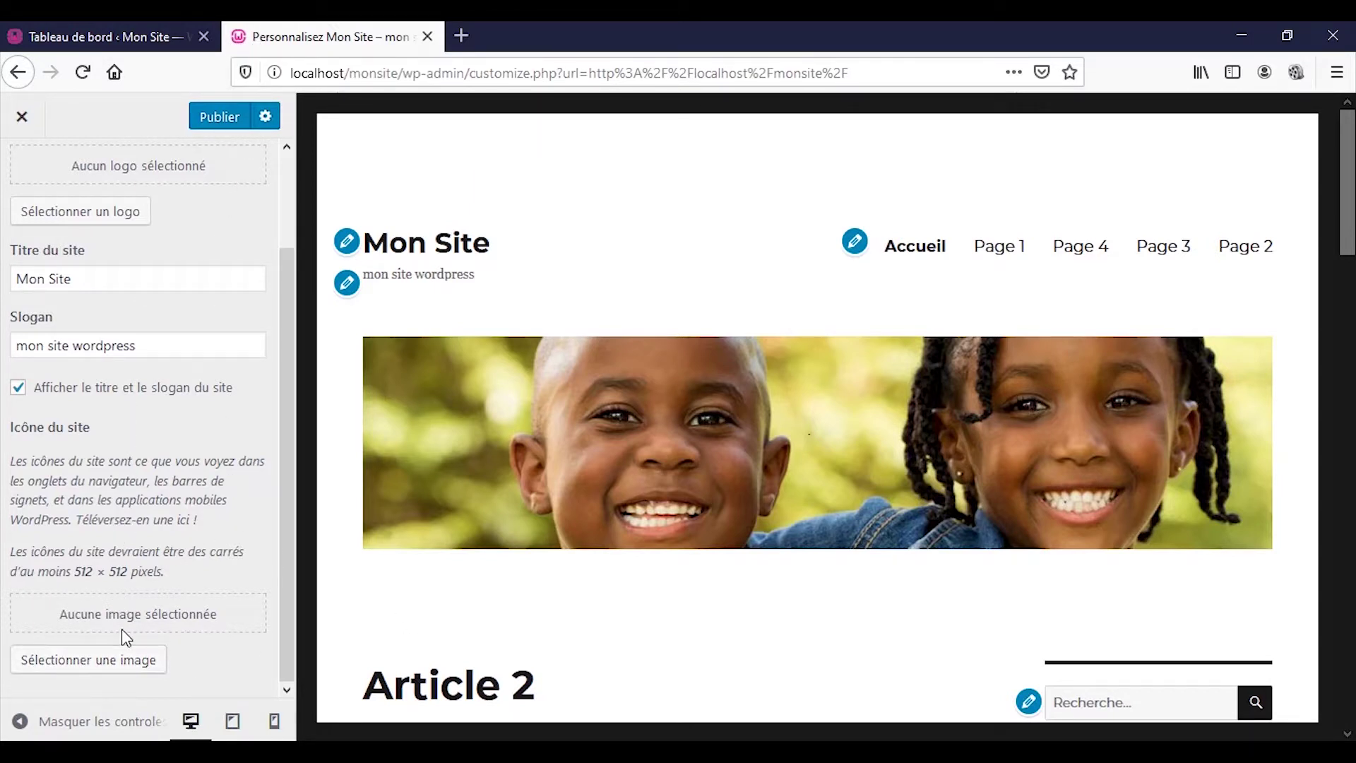
left_click(138, 679)
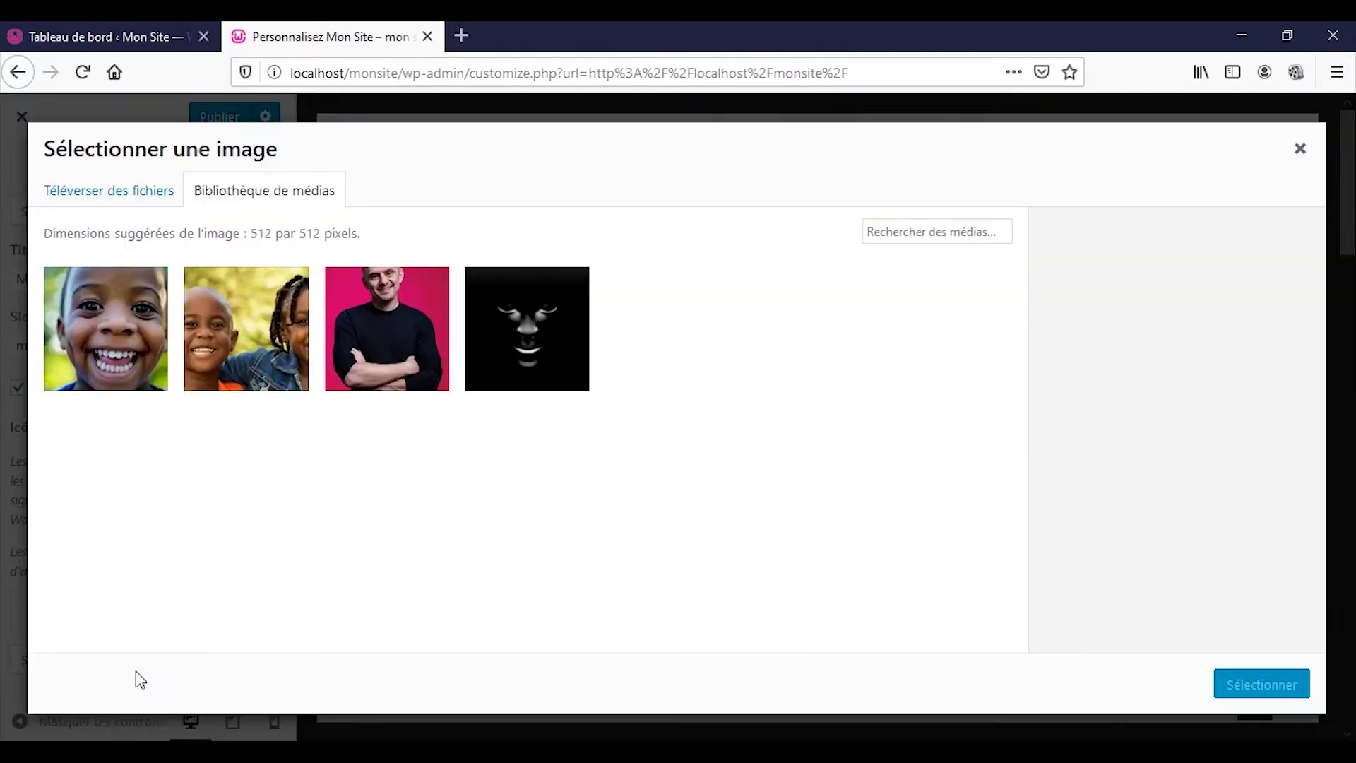
left_click(226, 363)
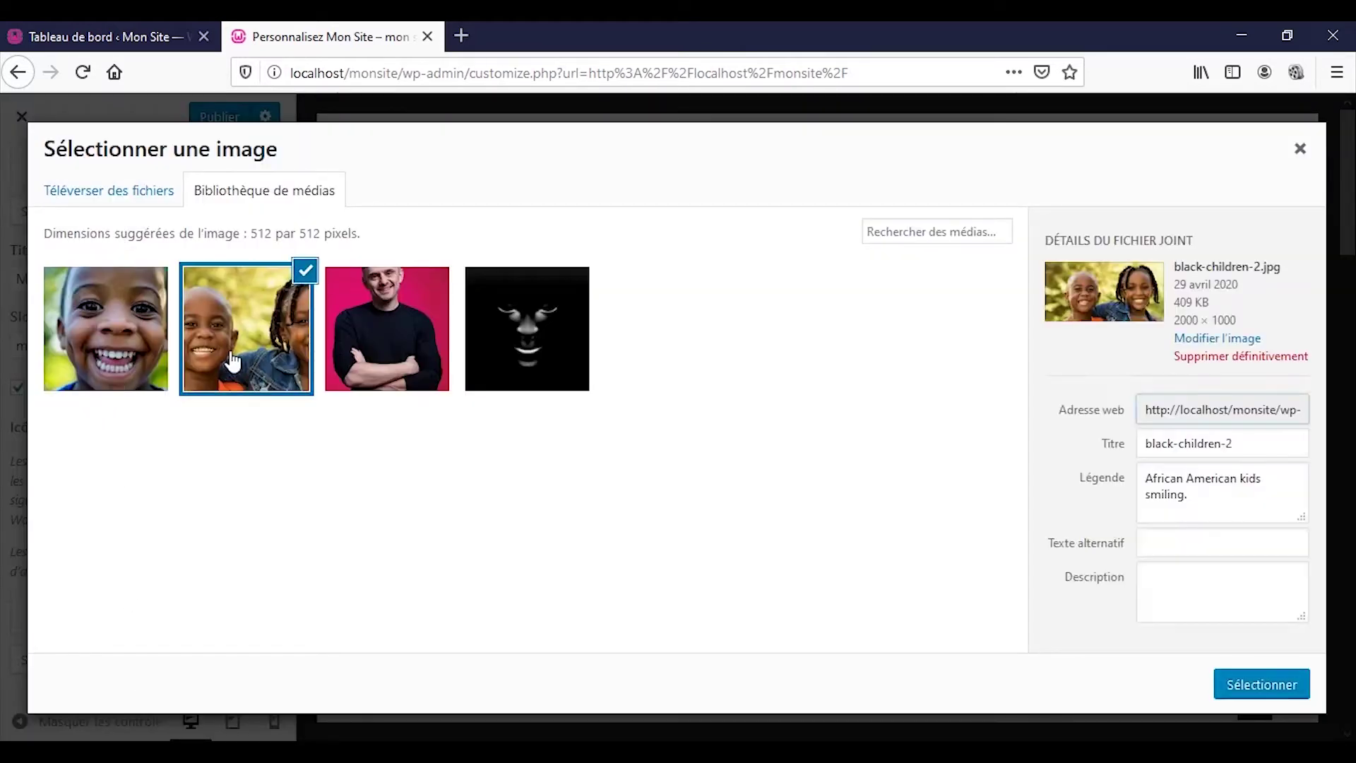
left_click(1251, 690)
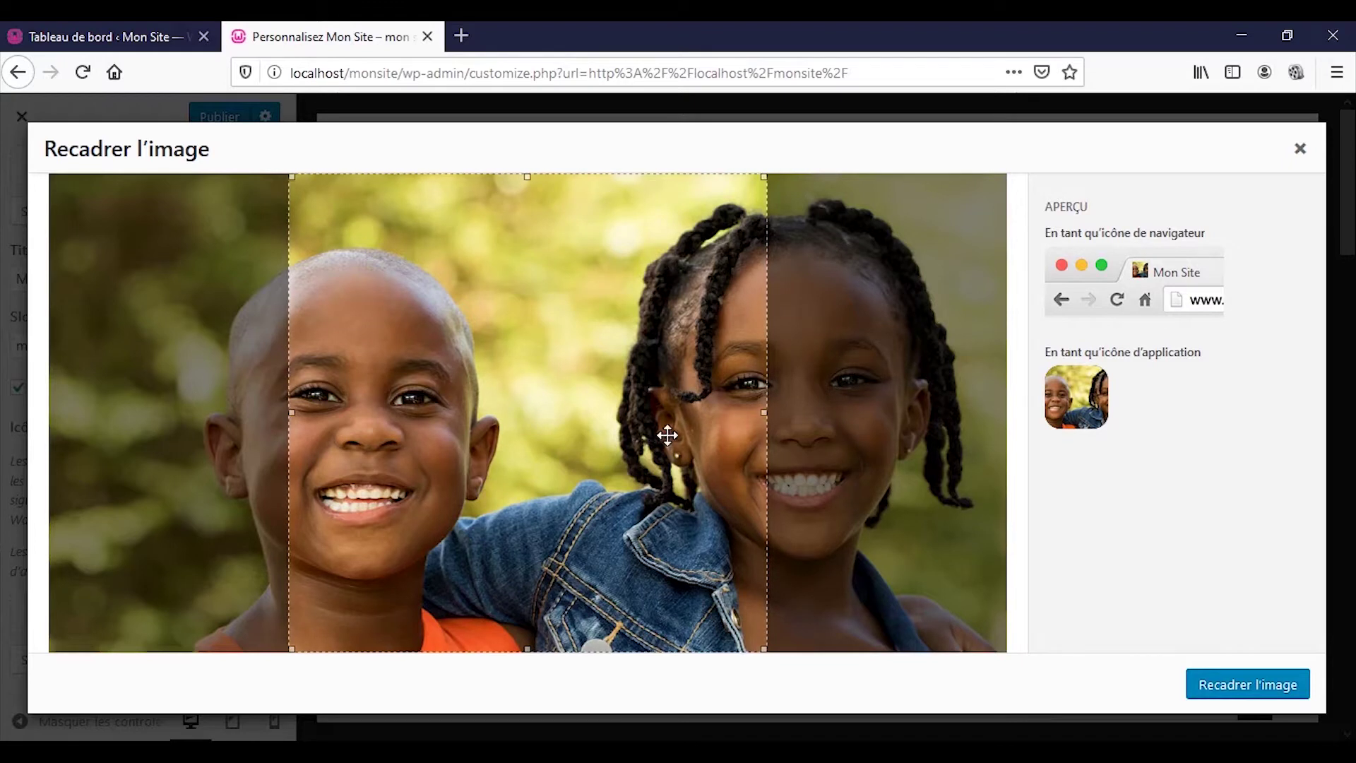
left_click_drag(667, 433, 892, 426)
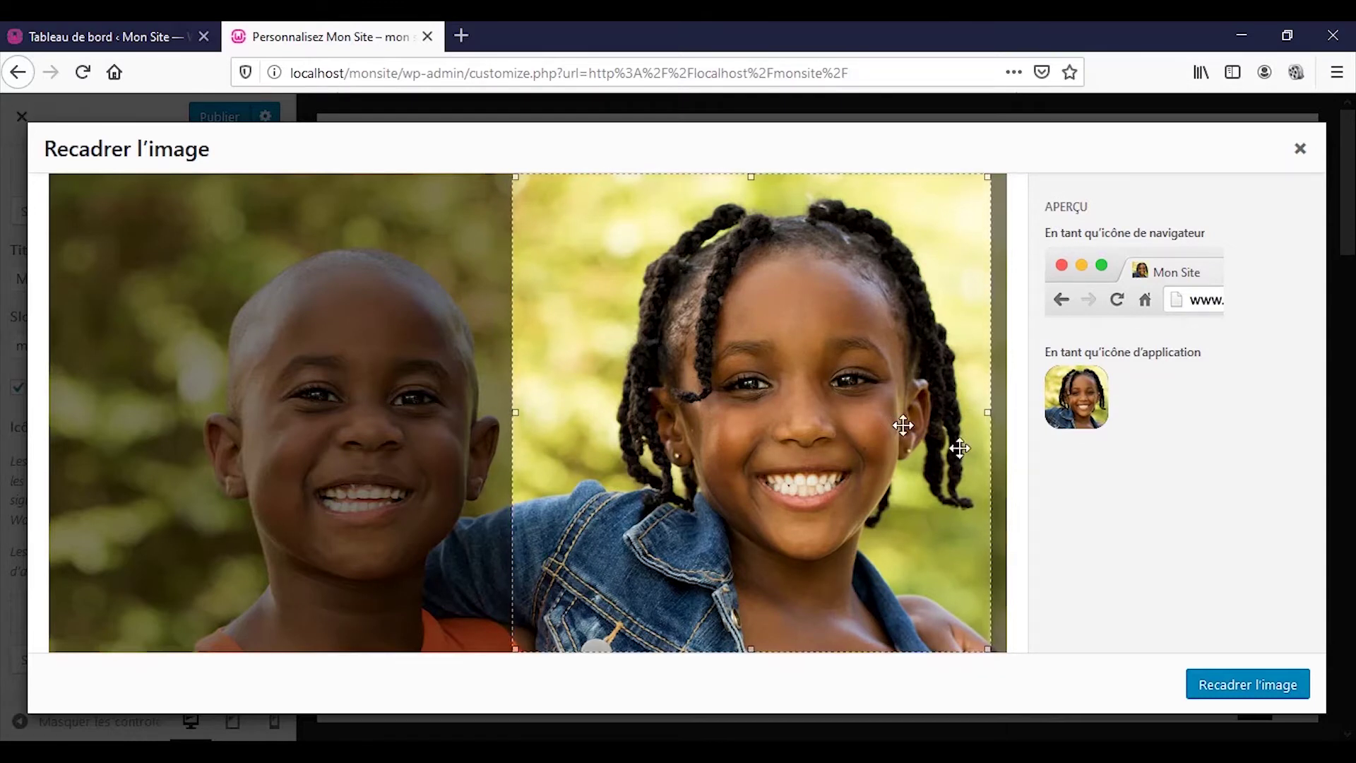
left_click(1236, 691)
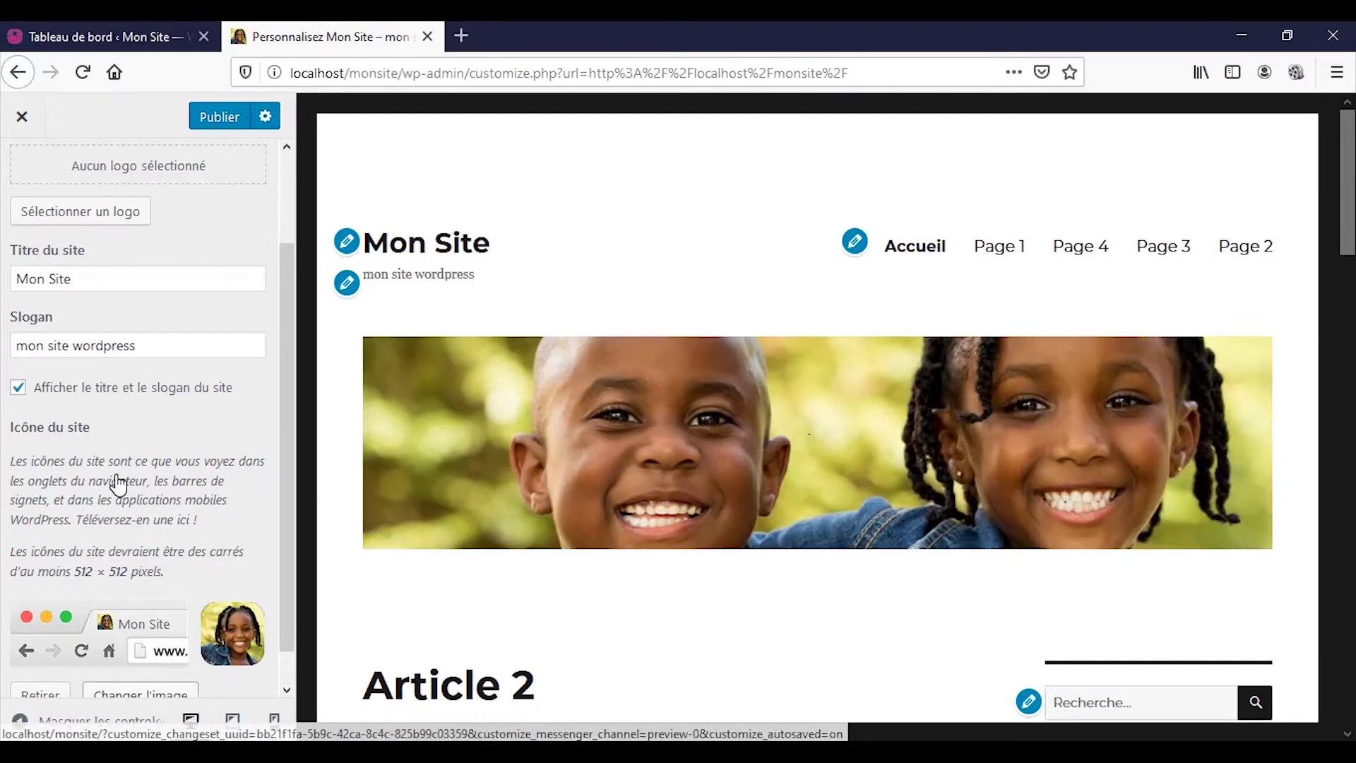
scroll(67, 261, "up", 3)
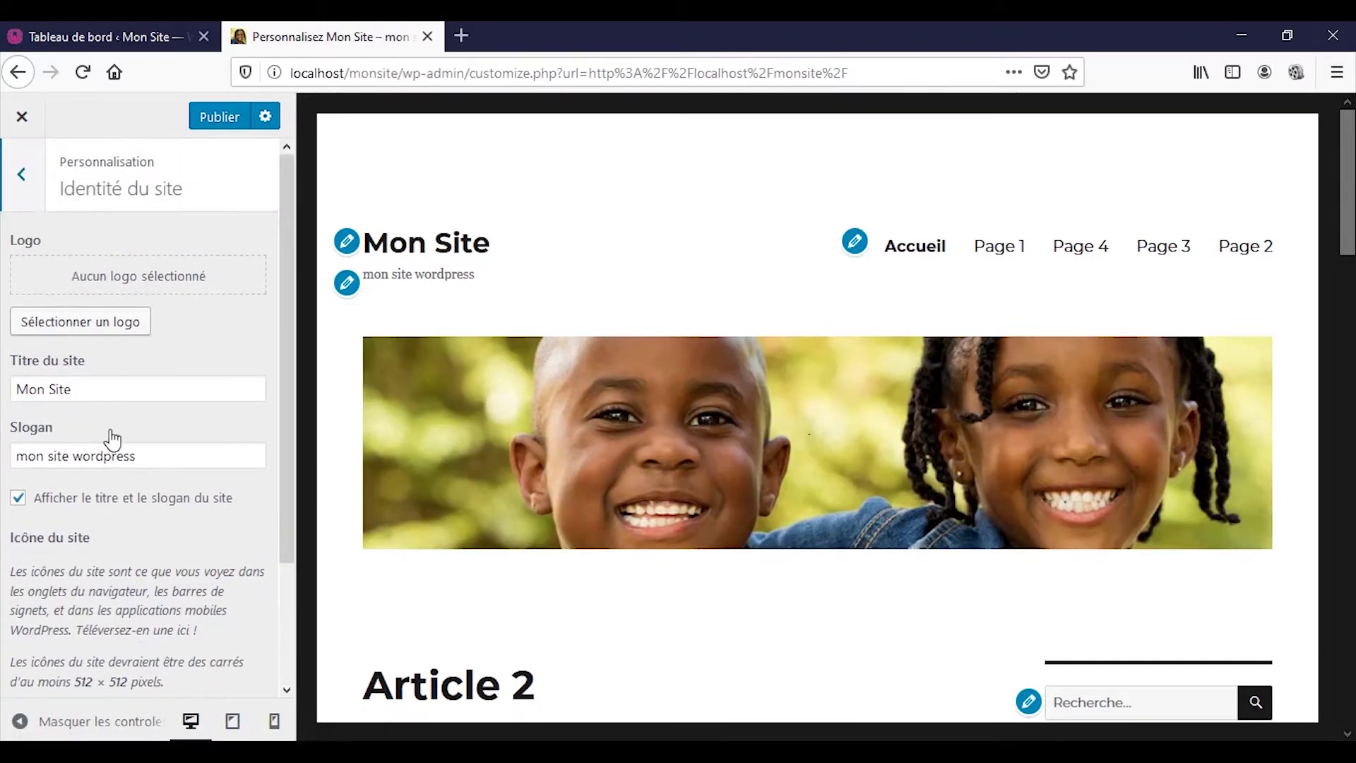
scroll(119, 508, "down", 3)
scroll(121, 521, "up", 3)
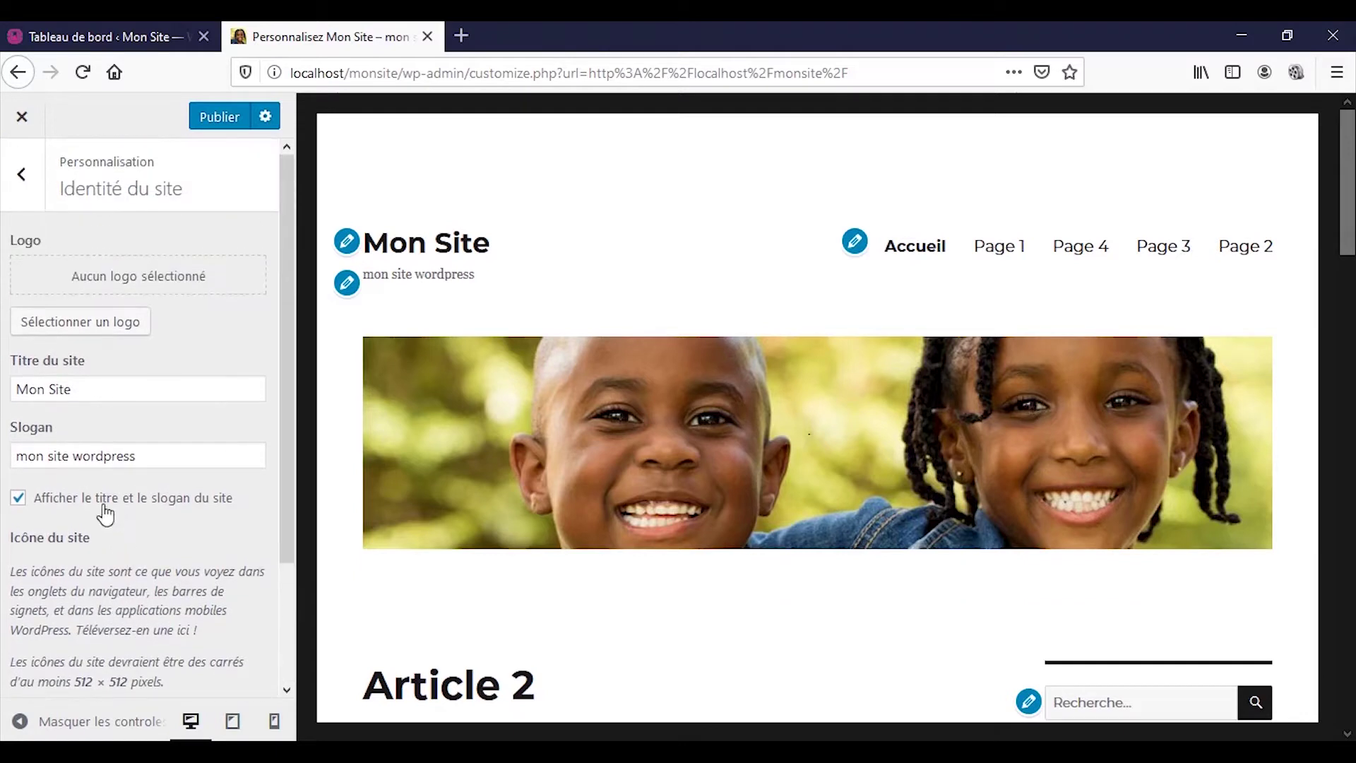
left_click(22, 177)
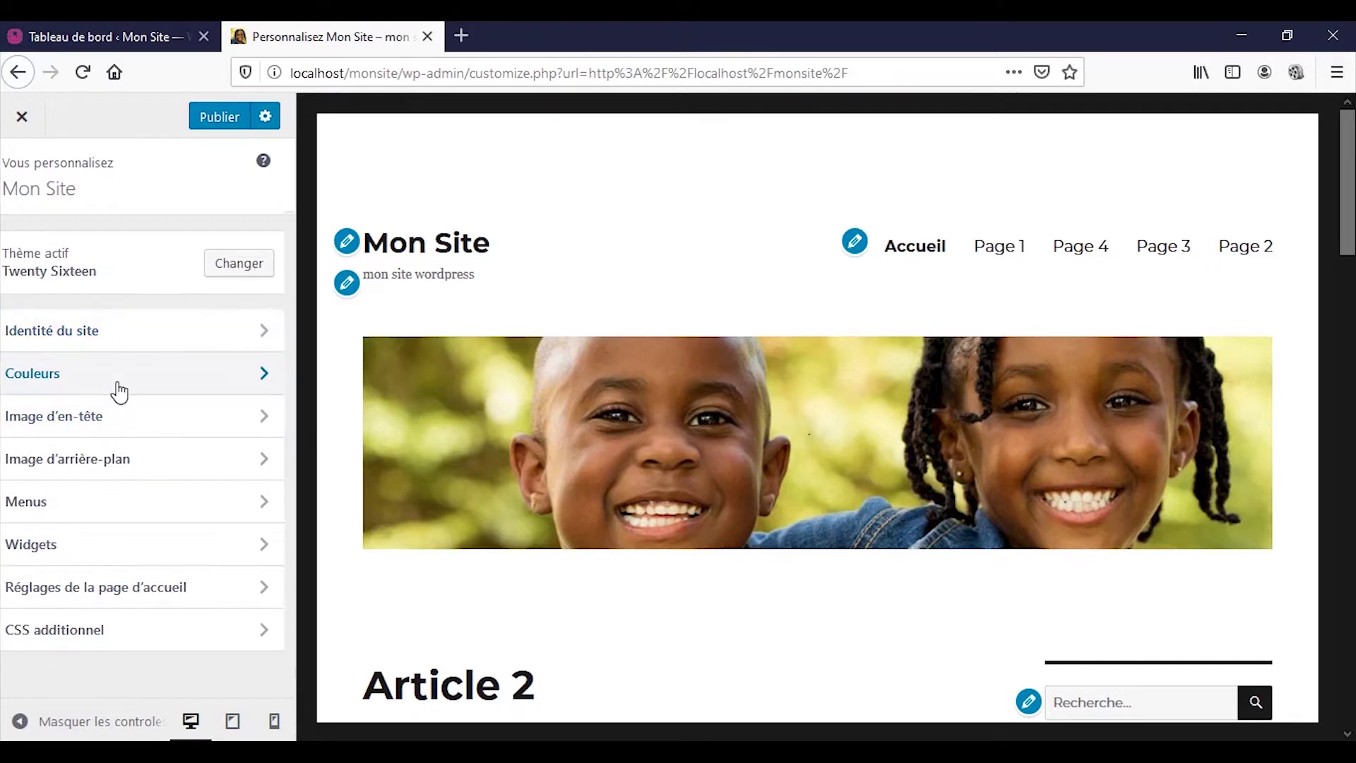
- Try yellow #eeee22 as the site's background colour in the Couleurs settings and restore the default value
left_click(118, 388)
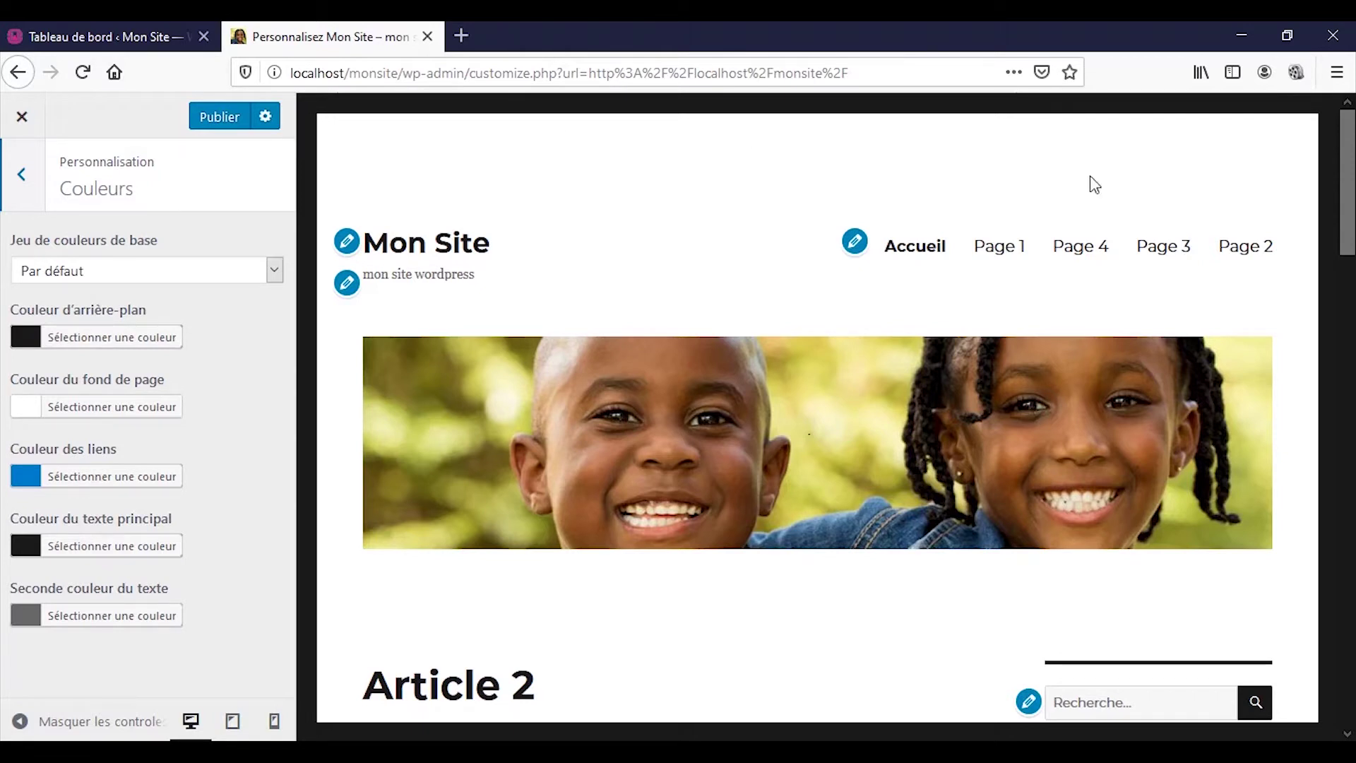
left_click(28, 337)
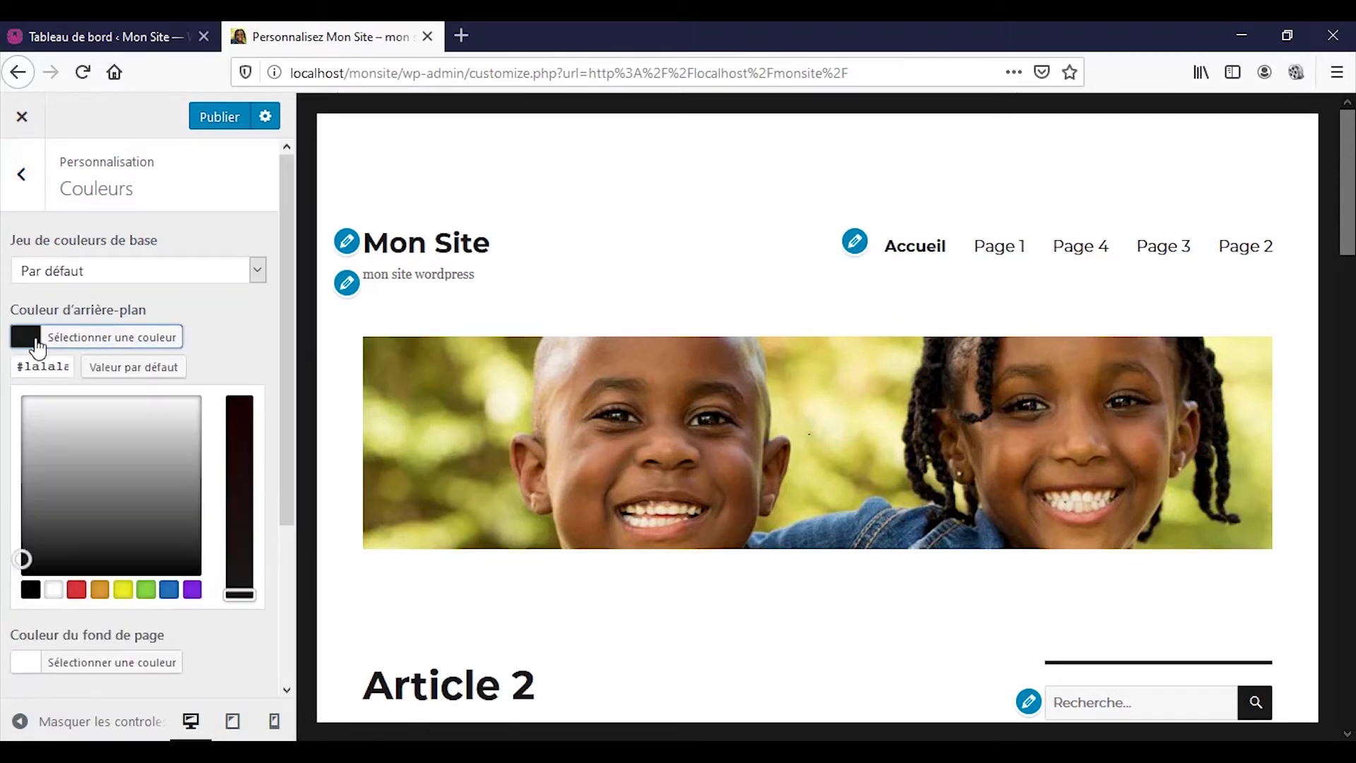
left_click(121, 591)
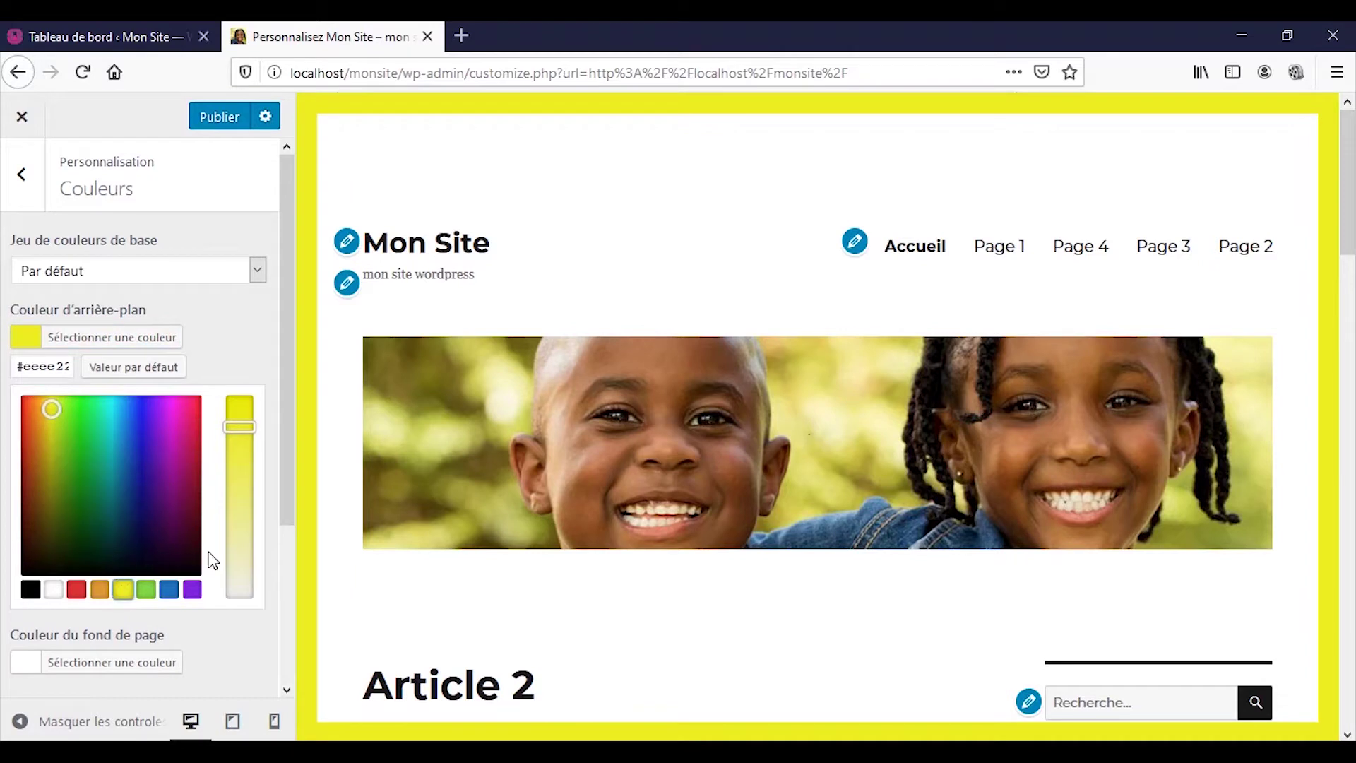
left_click(162, 374)
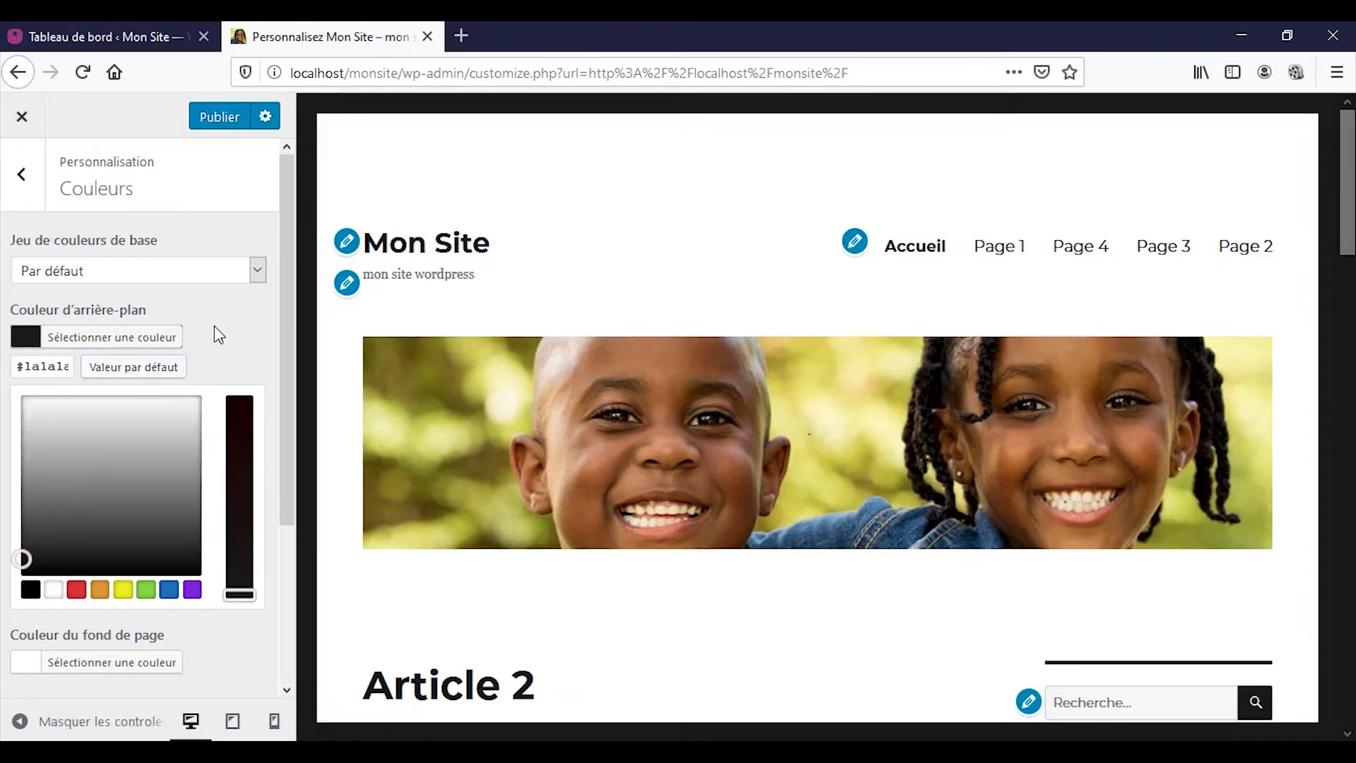
left_click(71, 344)
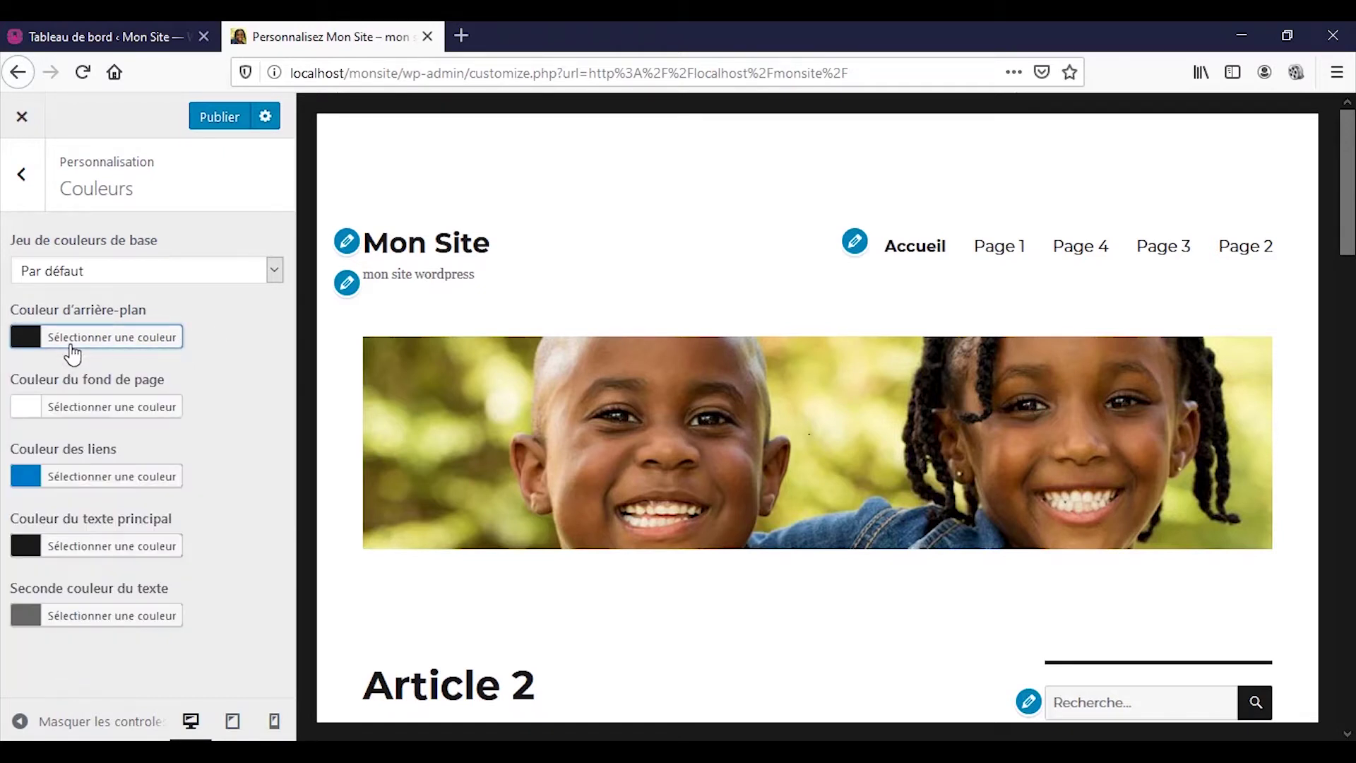
left_click(71, 346)
left_click(71, 346)
- Try red #dd3333 as the page background colour, adjust it to #dd3535, and restore the default value
left_click(27, 411)
left_click(76, 659)
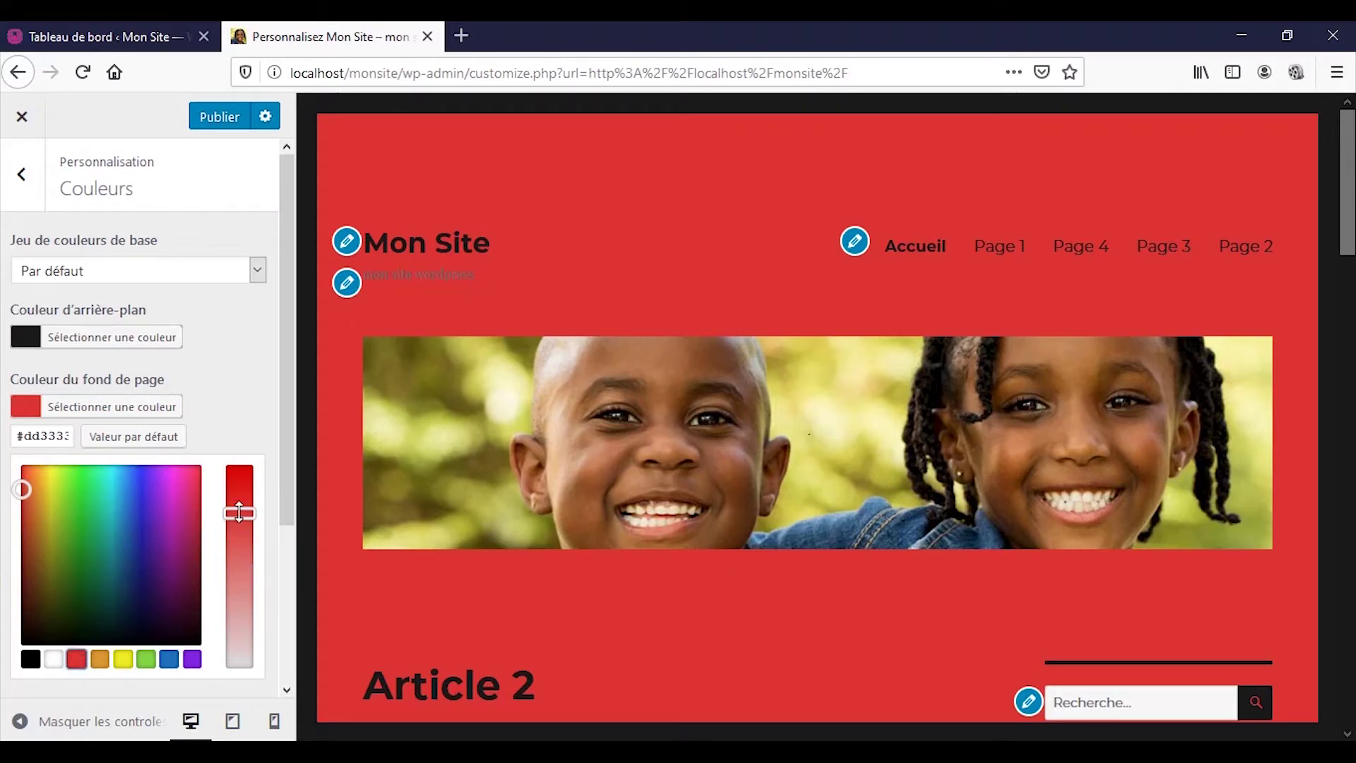
mouse_move(240, 530)
left_mouse_down()
mouse_move(248, 600)
mouse_move(223, 528)
mouse_move(245, 508)
mouse_move(246, 535)
mouse_move(246, 514)
left_mouse_up()
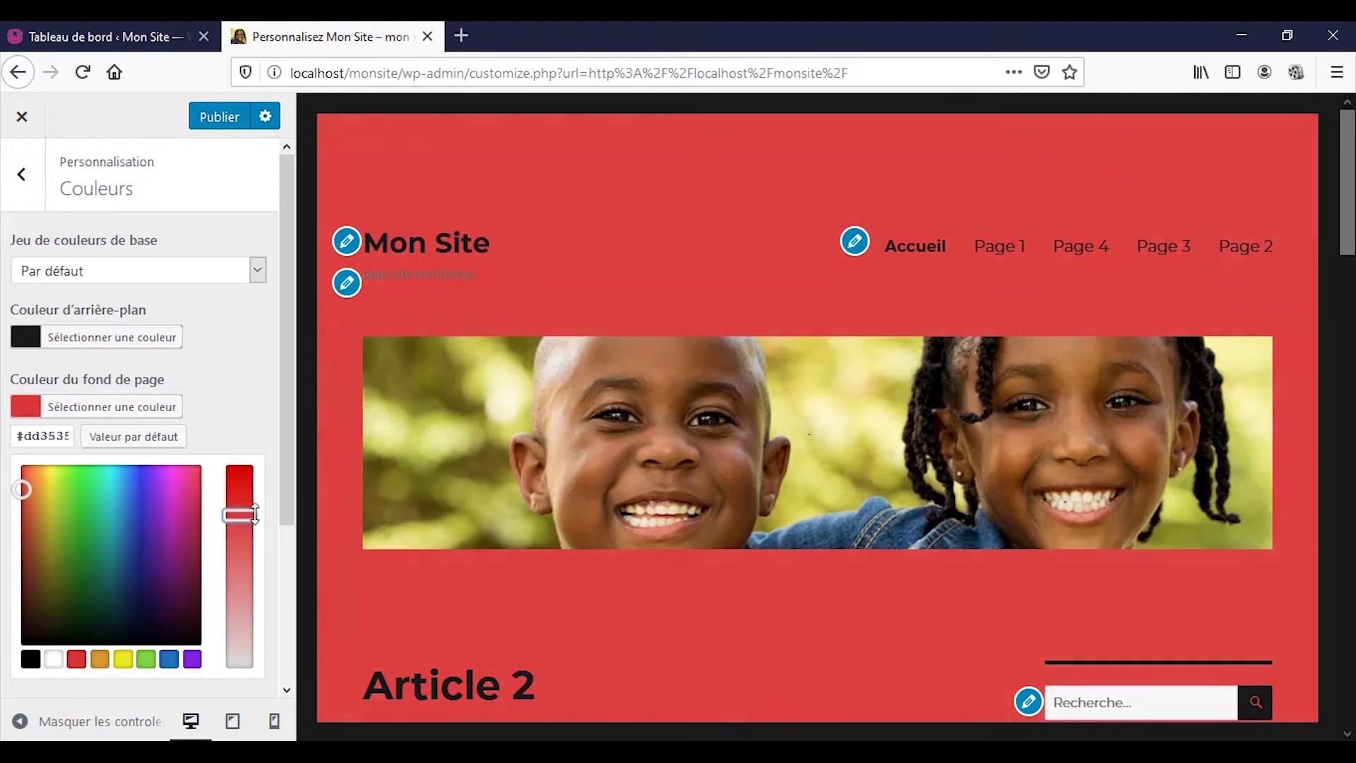
left_click(134, 436)
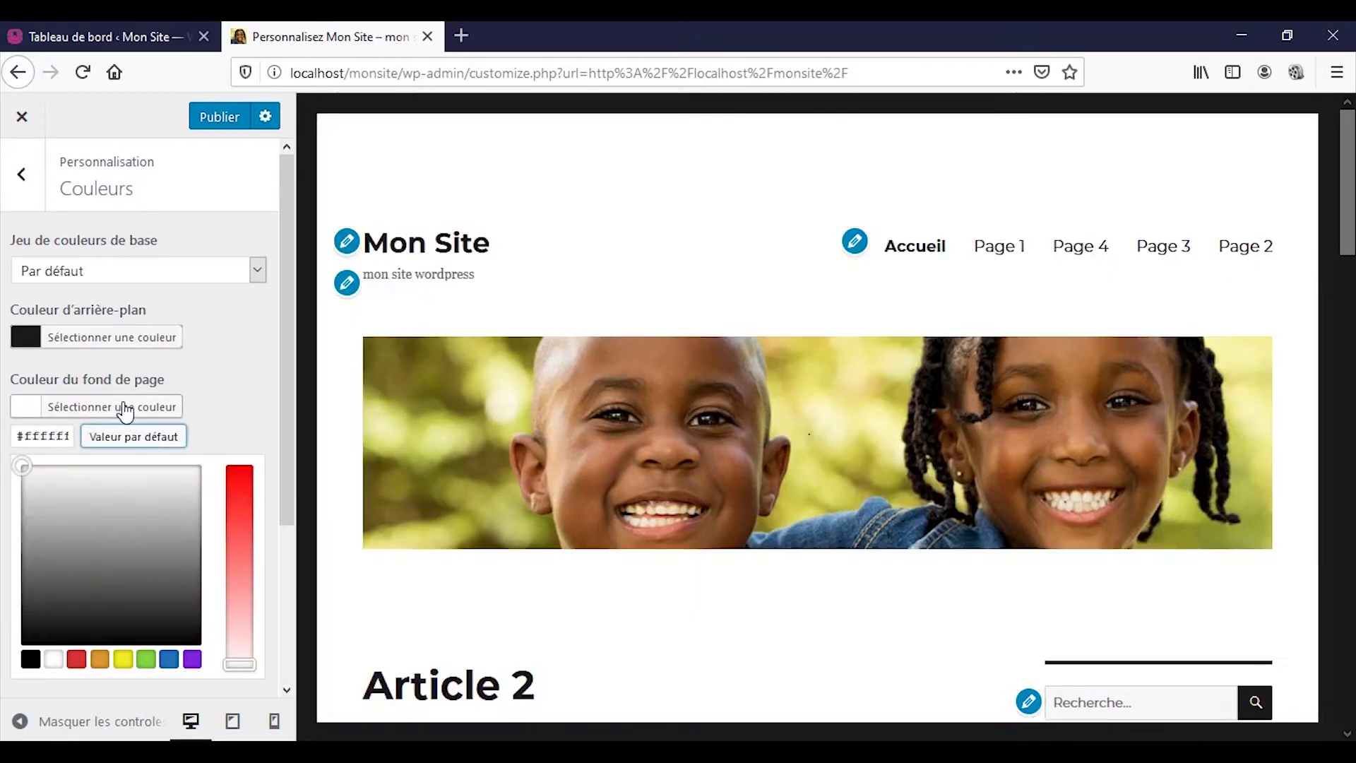
left_click(119, 406)
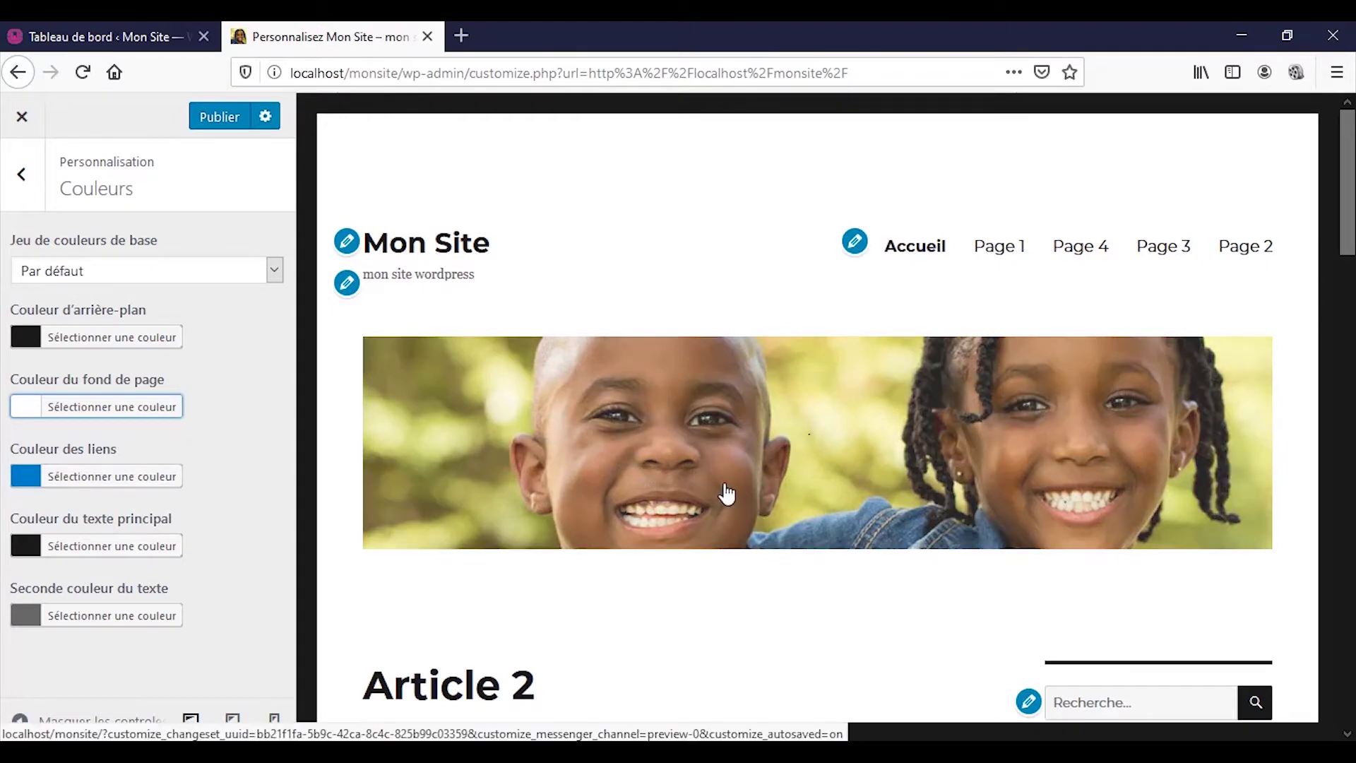
- Try green #00af34 as the link colour, with the recent article links in the preview, and restore the default value
scroll(726, 490, "down", 3)
scroll(713, 466, "down", 2)
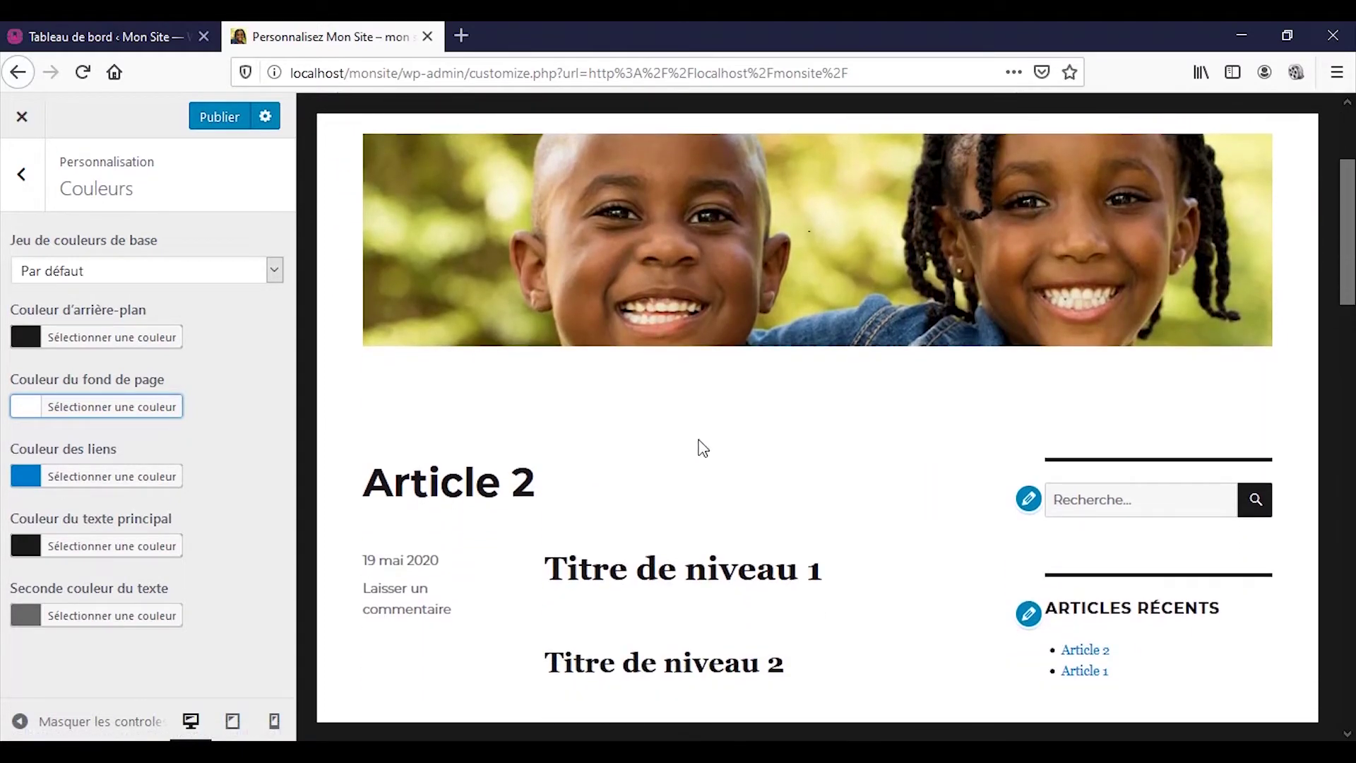
scroll(632, 373, "down", 3)
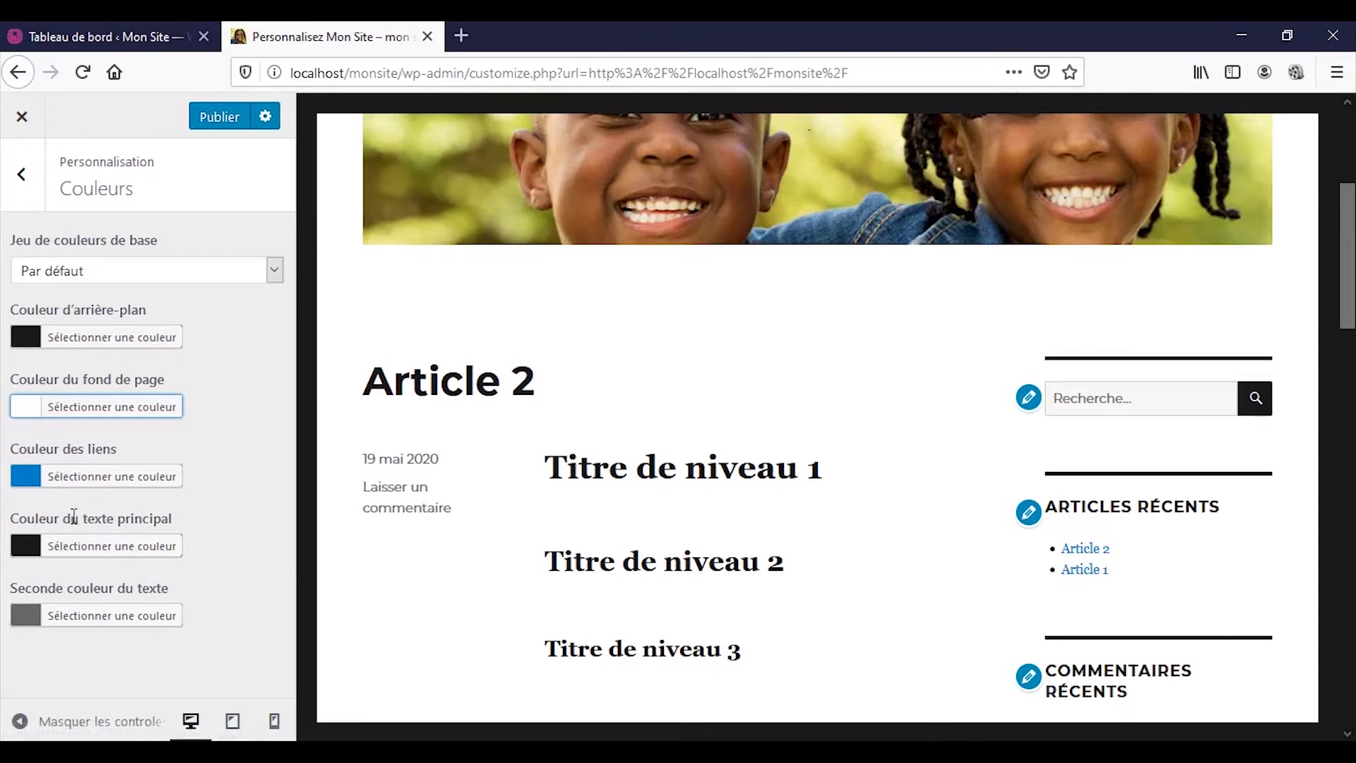
left_click(28, 477)
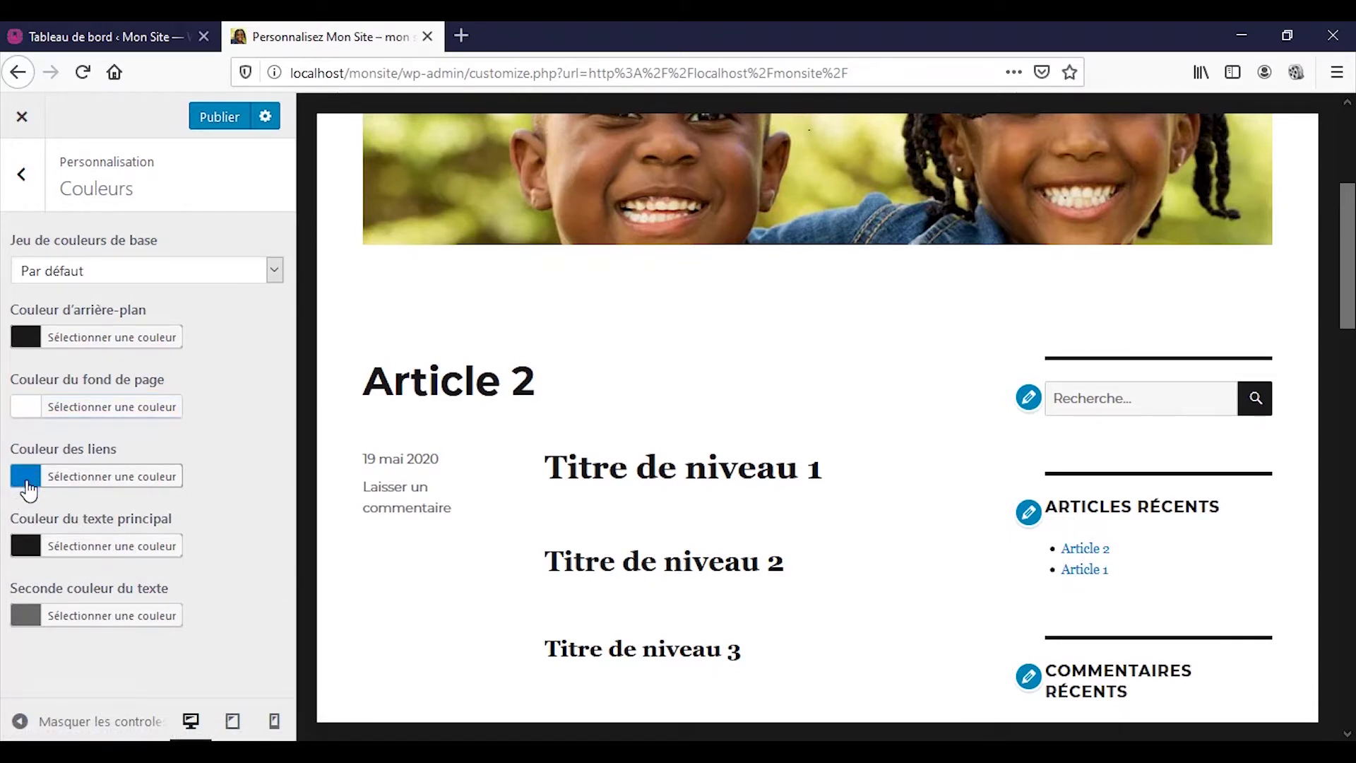
left_click(90, 590)
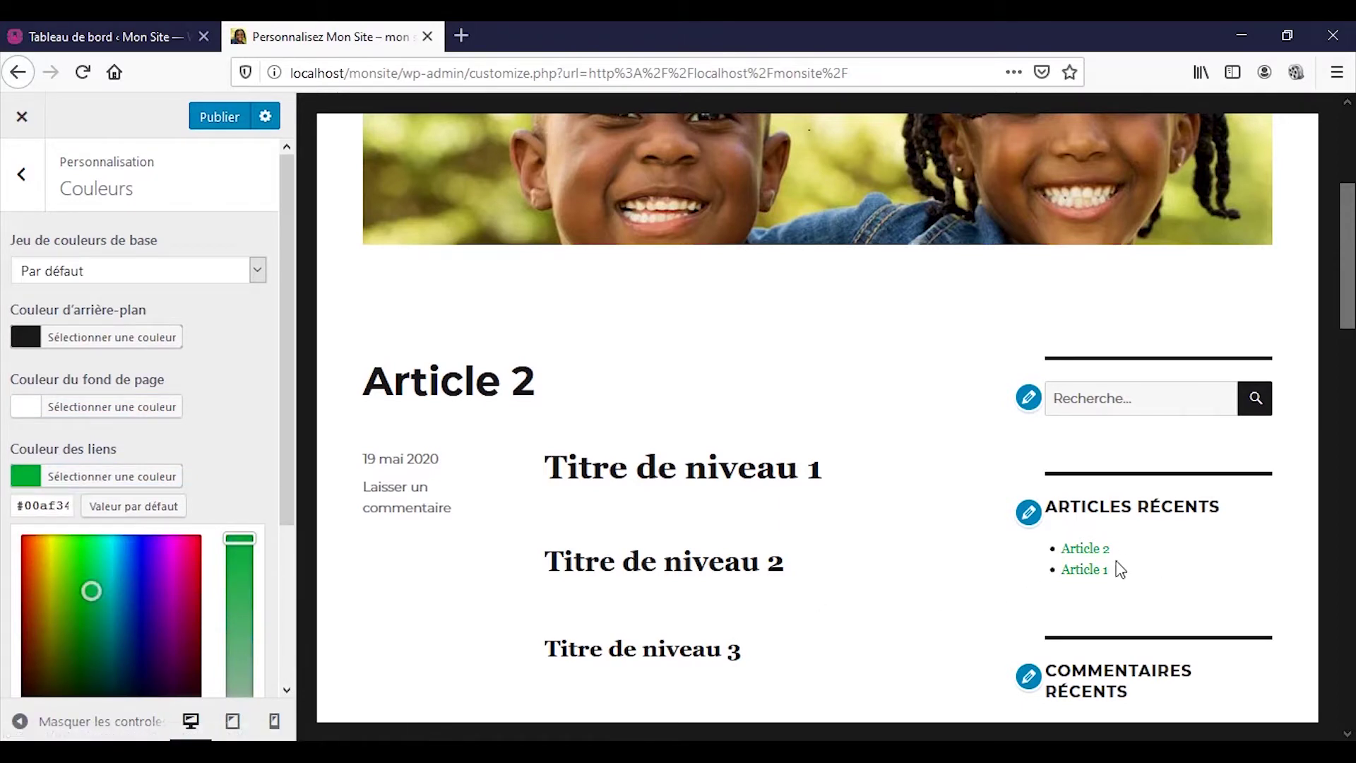
left_click(151, 515)
left_click(135, 476)
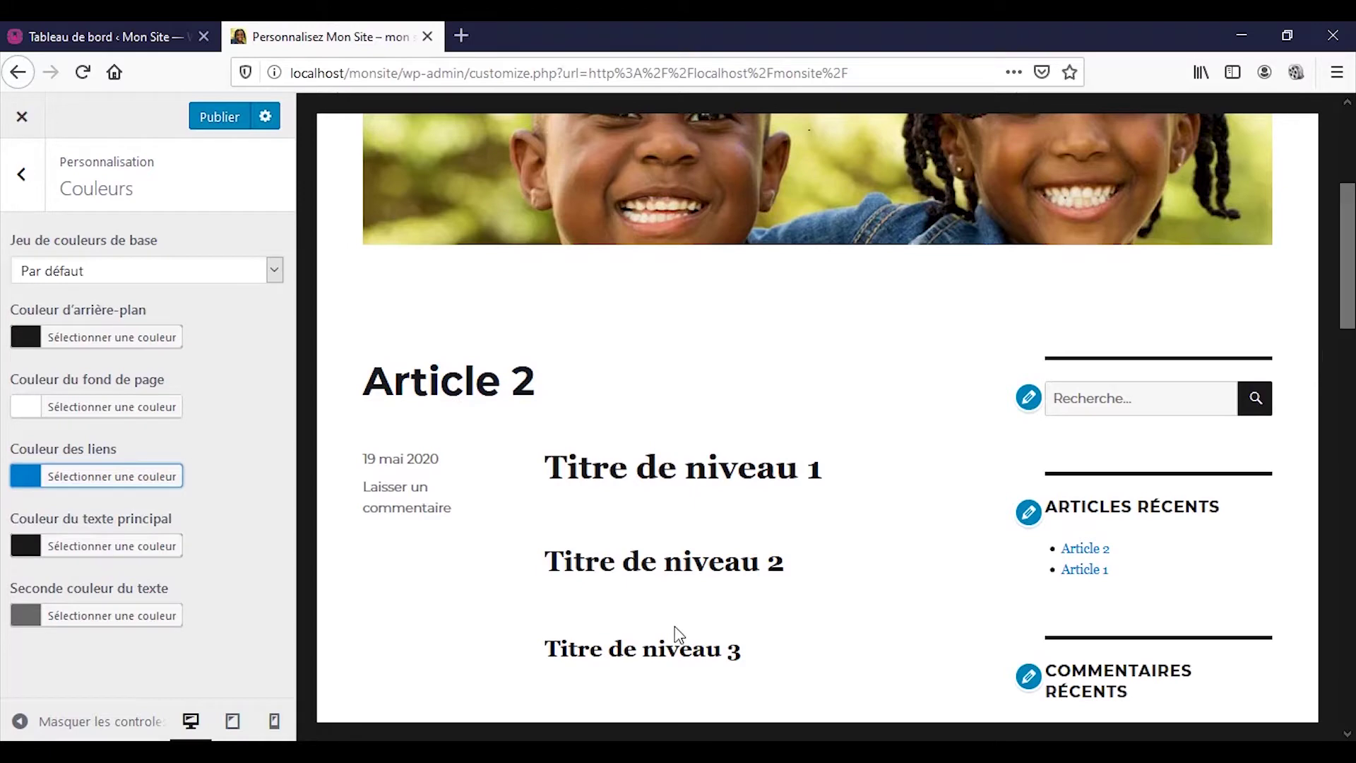
- Try green #81d742 as the main text colour (Couleur du texte principal) and restore the default value
scroll(674, 631, "up", 3)
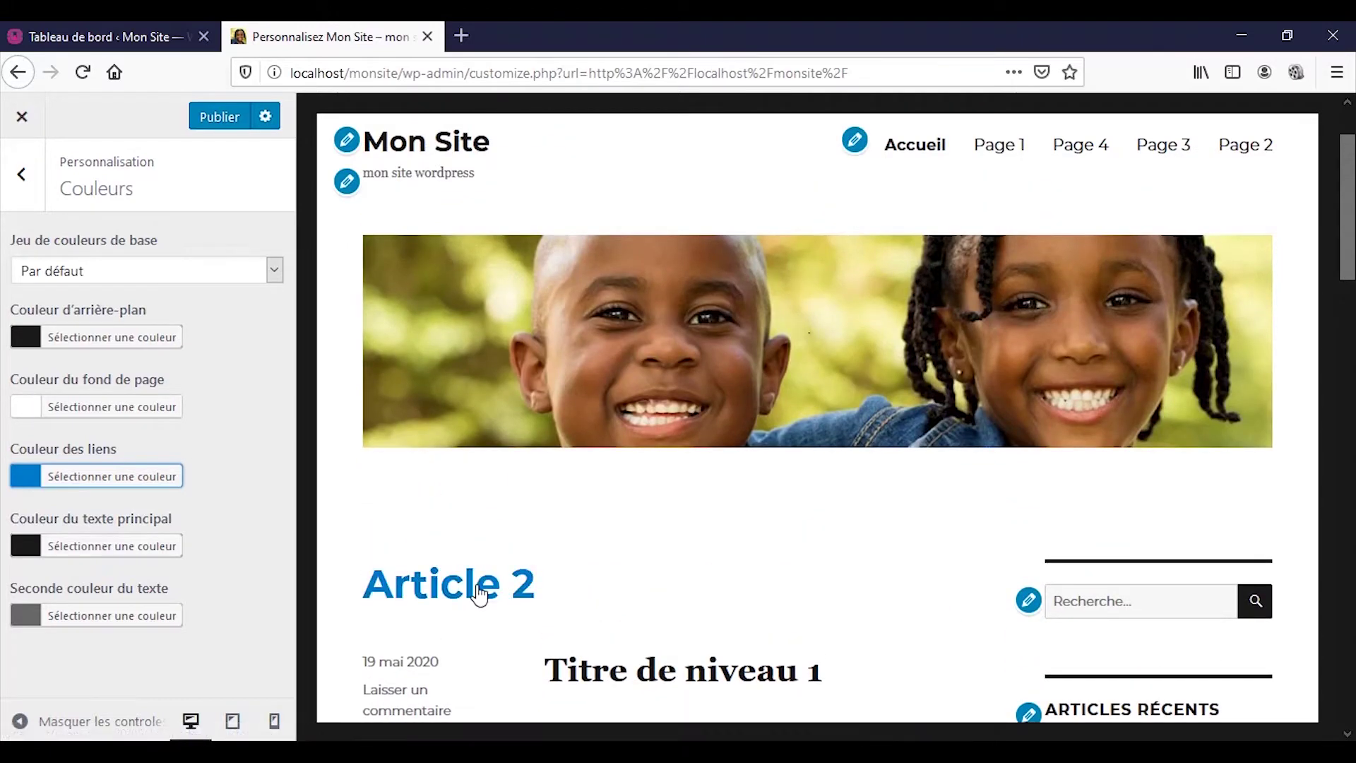
scroll(756, 551, "down", 3)
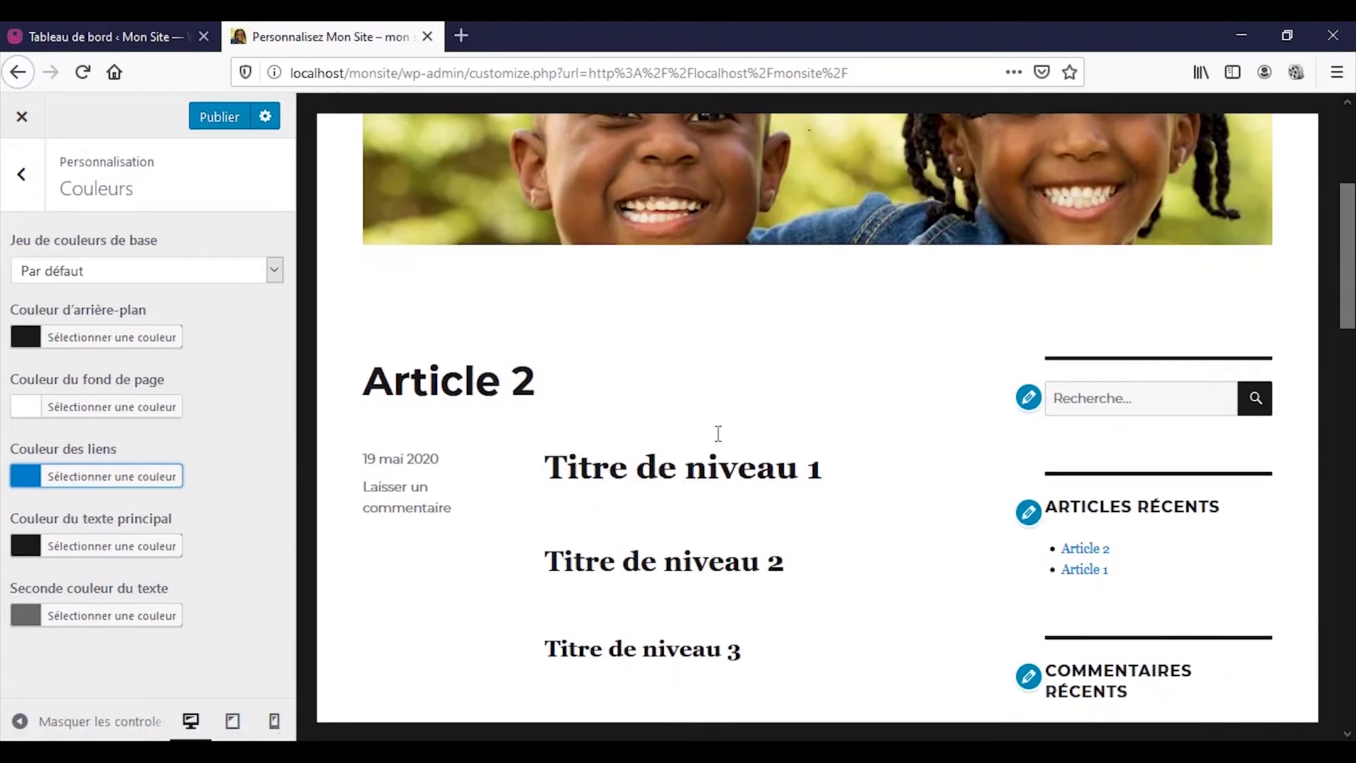
scroll(878, 320, "up", 4)
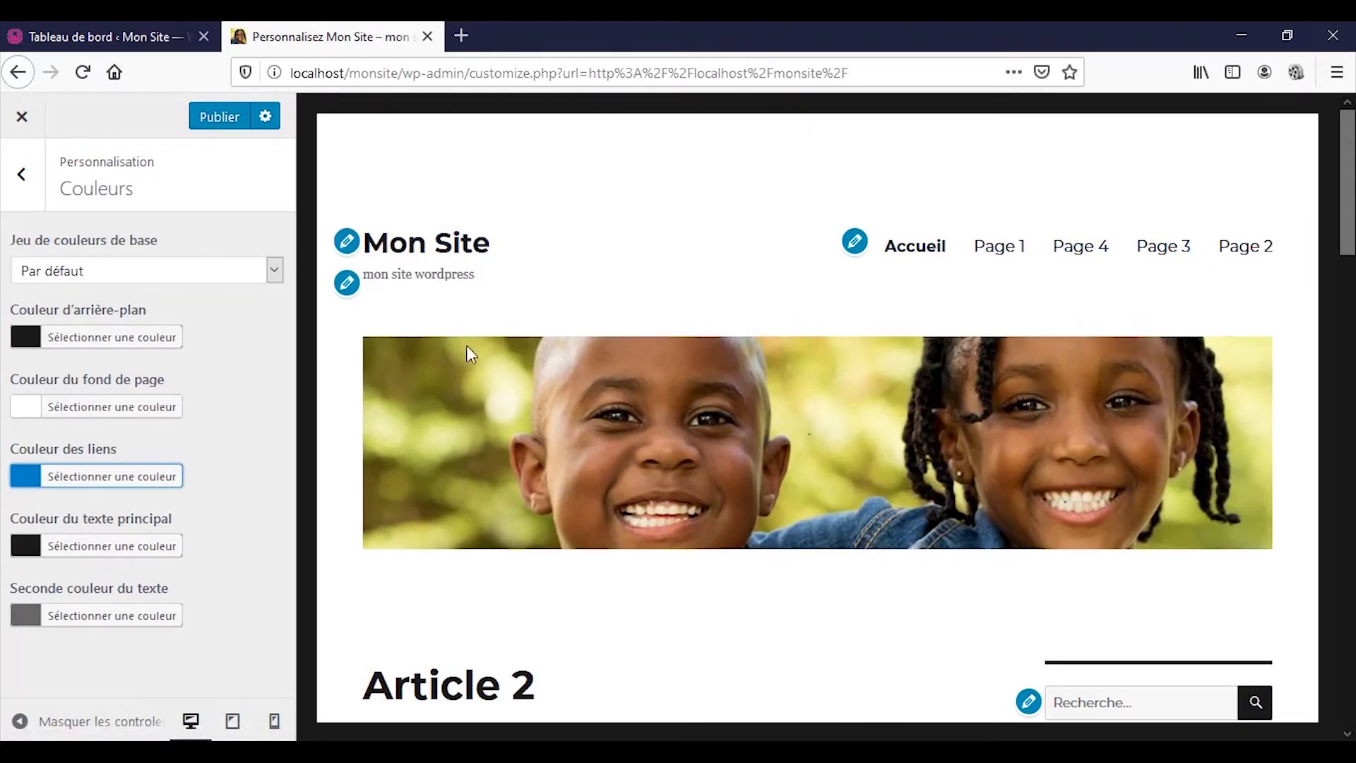
scroll(609, 618, "down", 5)
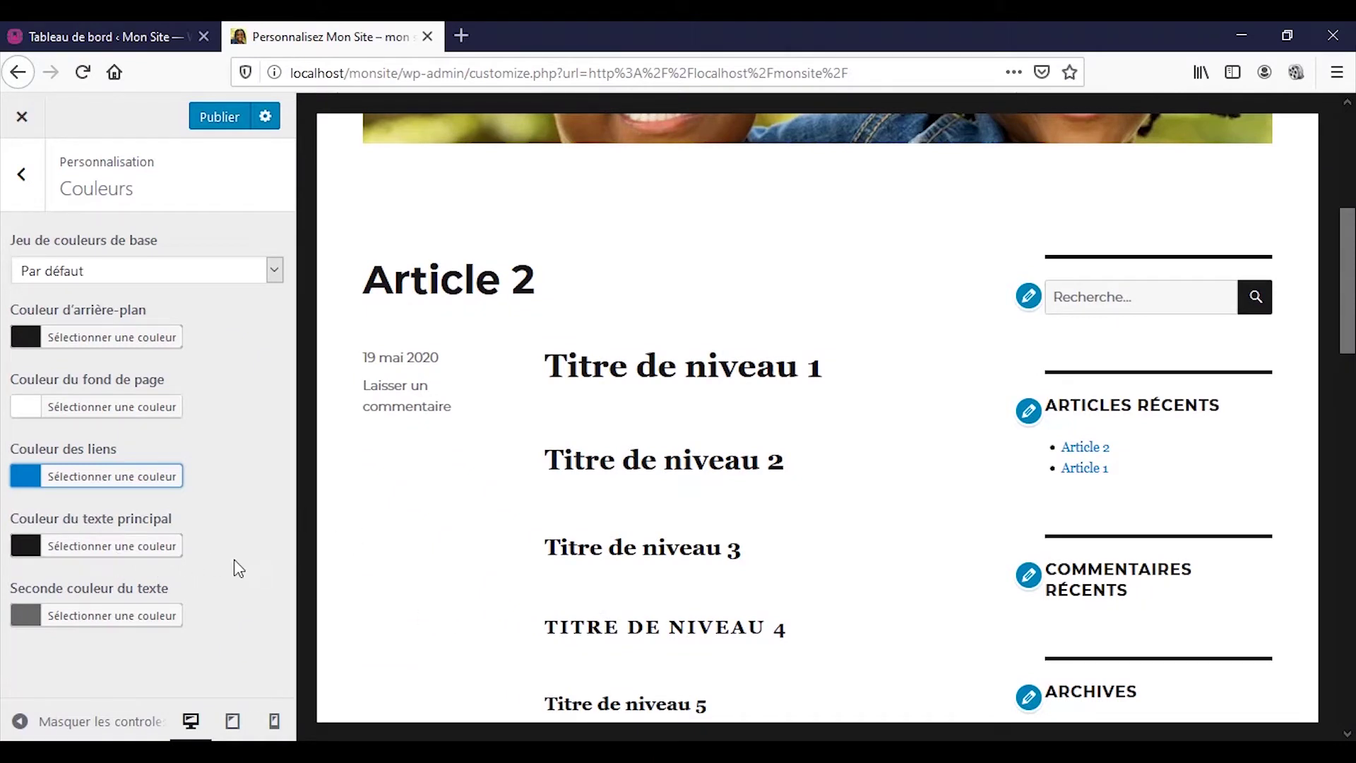
left_click(99, 547)
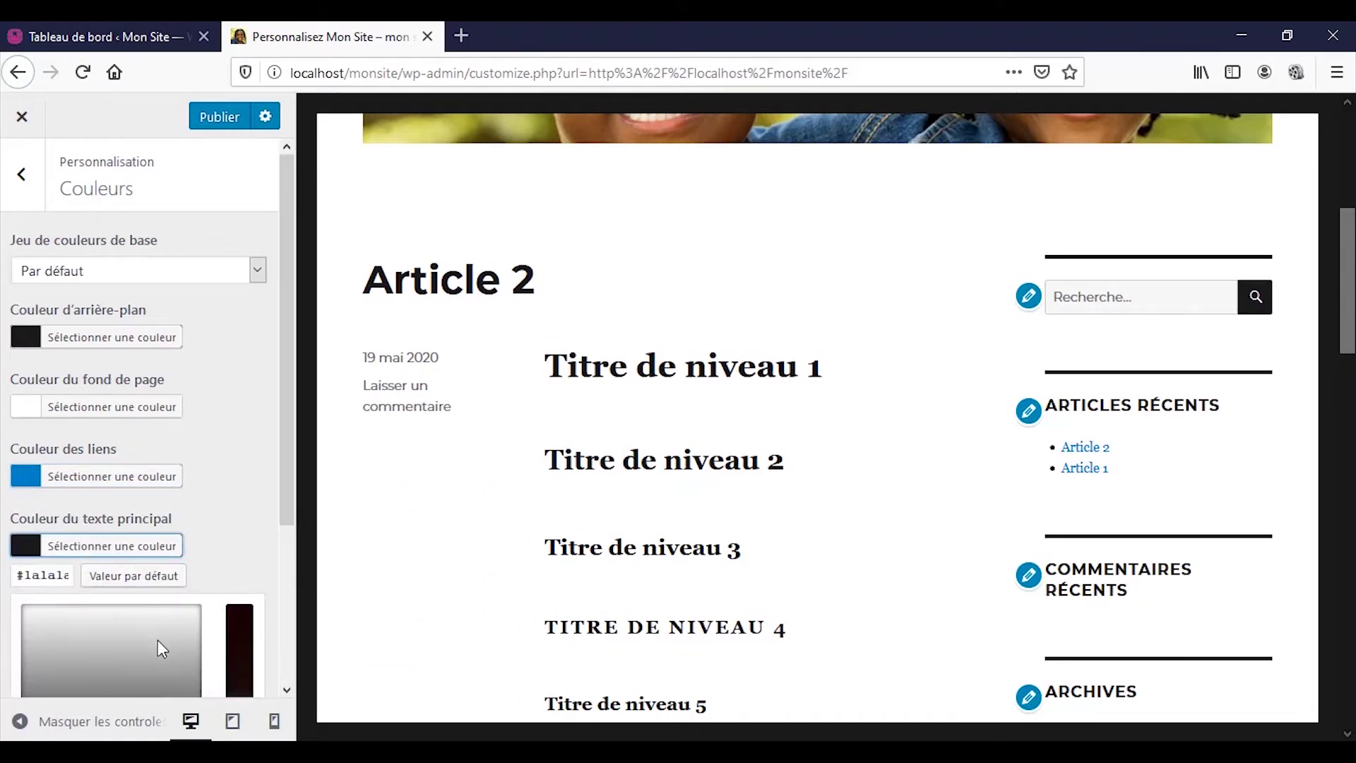
scroll(158, 639, "down", 3)
left_click(156, 582)
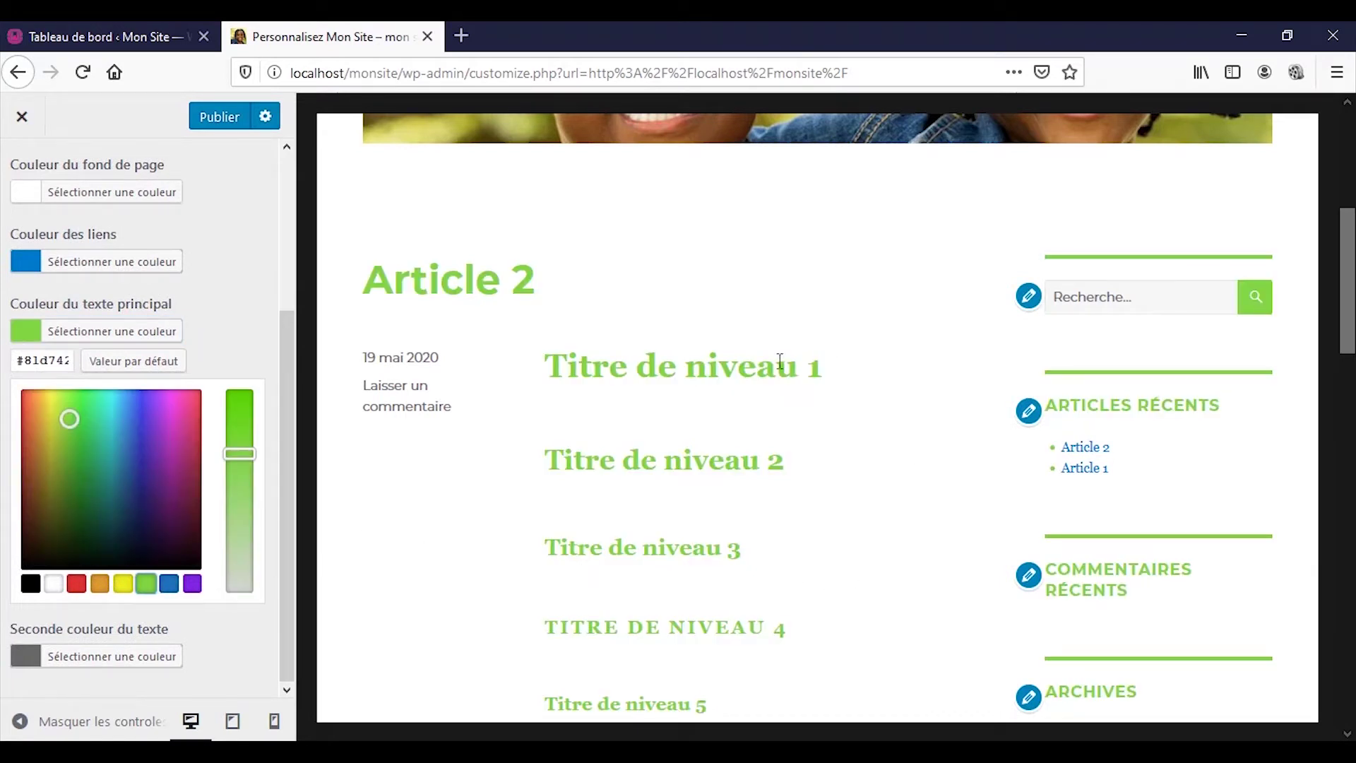
left_click(115, 362)
left_click(113, 333)
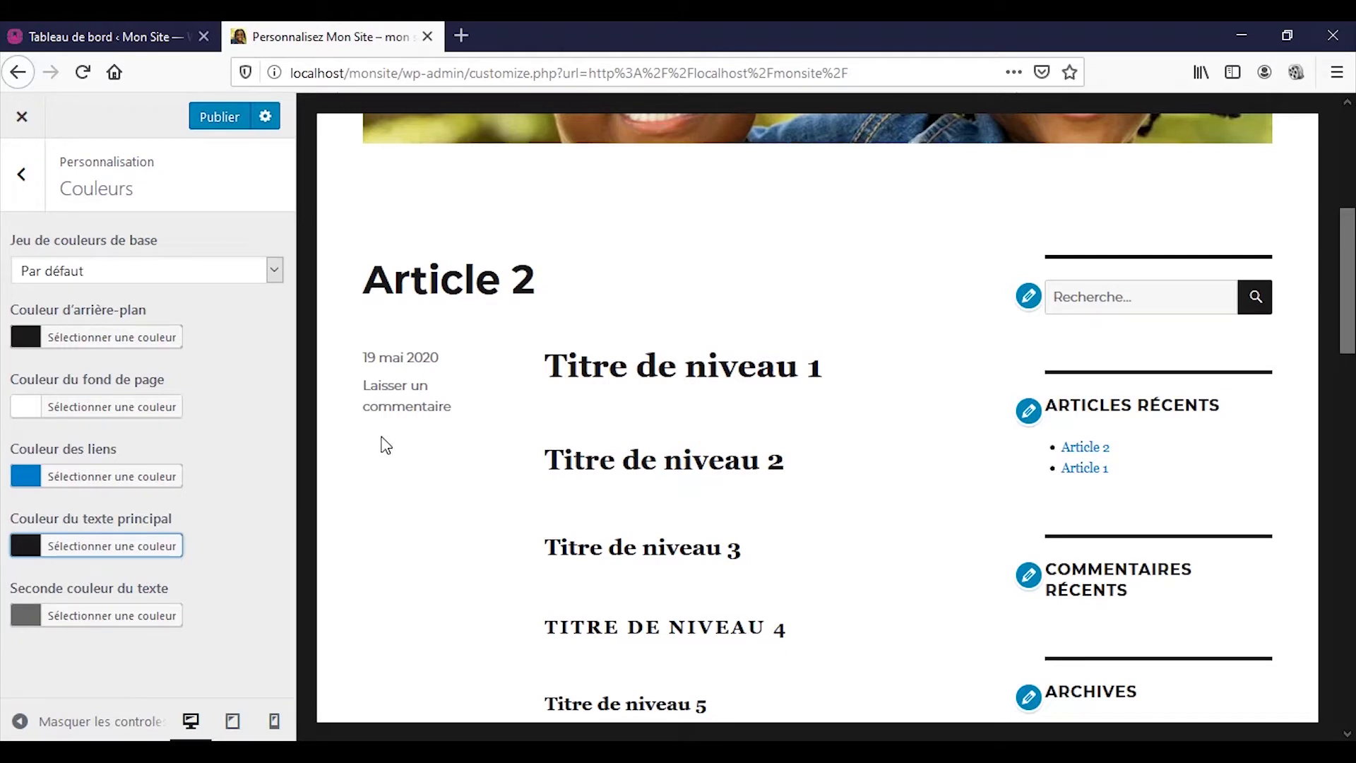
- Examine the secondary text elements in the site preview: article dates, comment links, the image caption and the footer line
left_click_drag(442, 446, 449, 452)
left_click(452, 459)
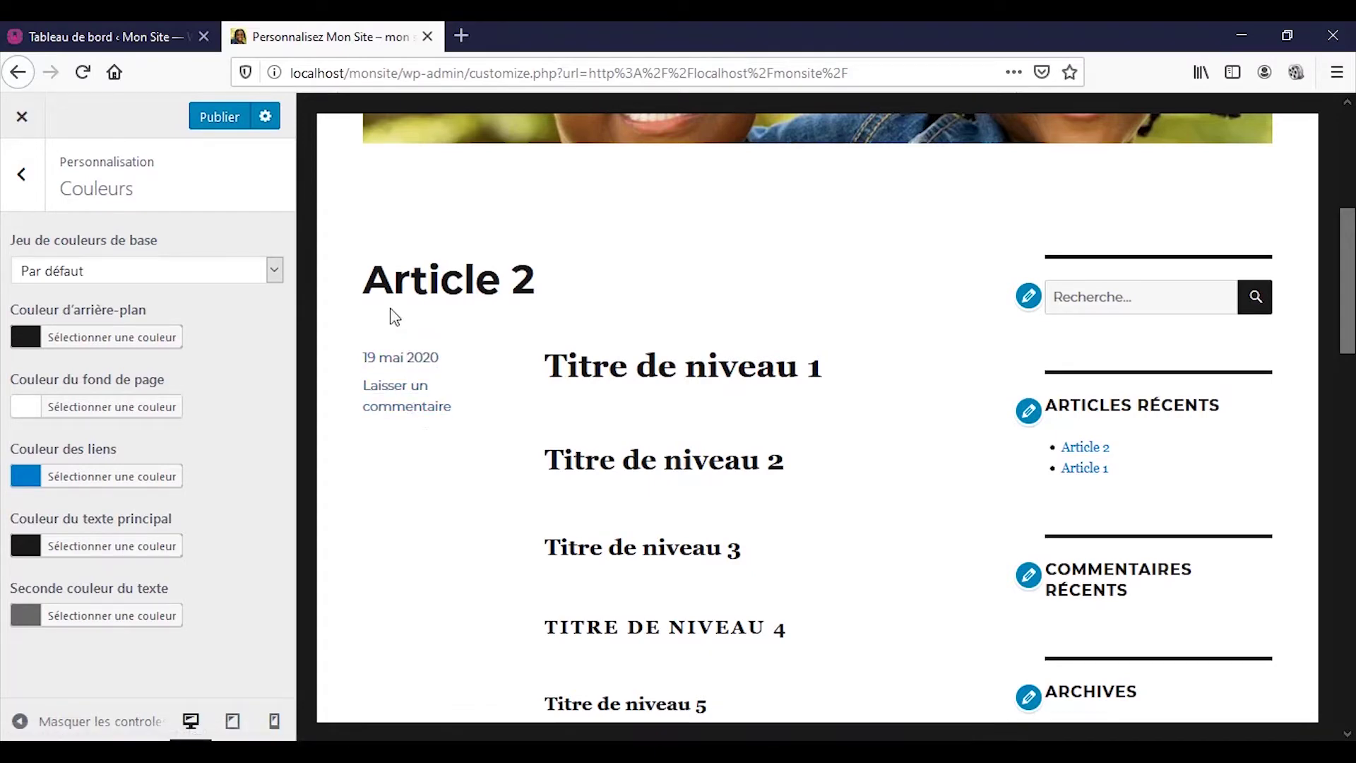
scroll(850, 493, "down", 8)
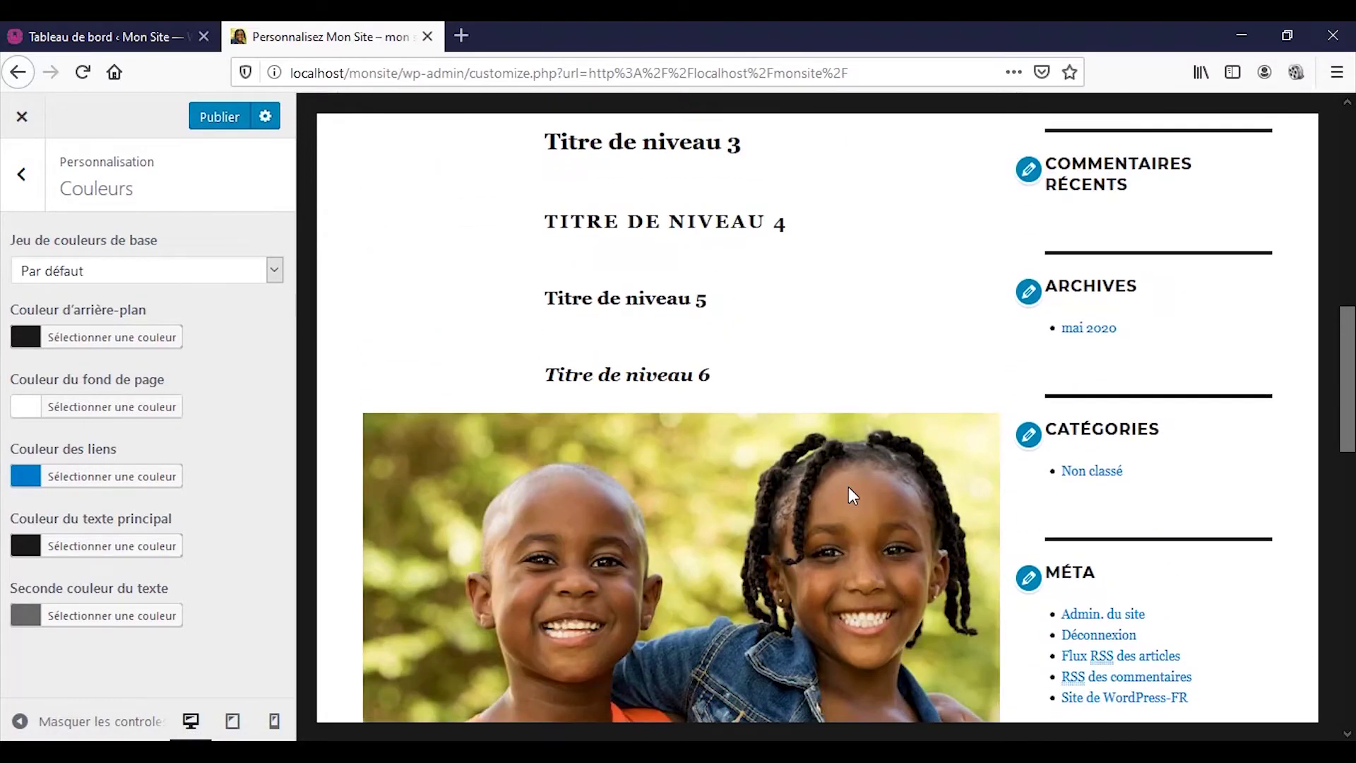
scroll(850, 493, "down", 5)
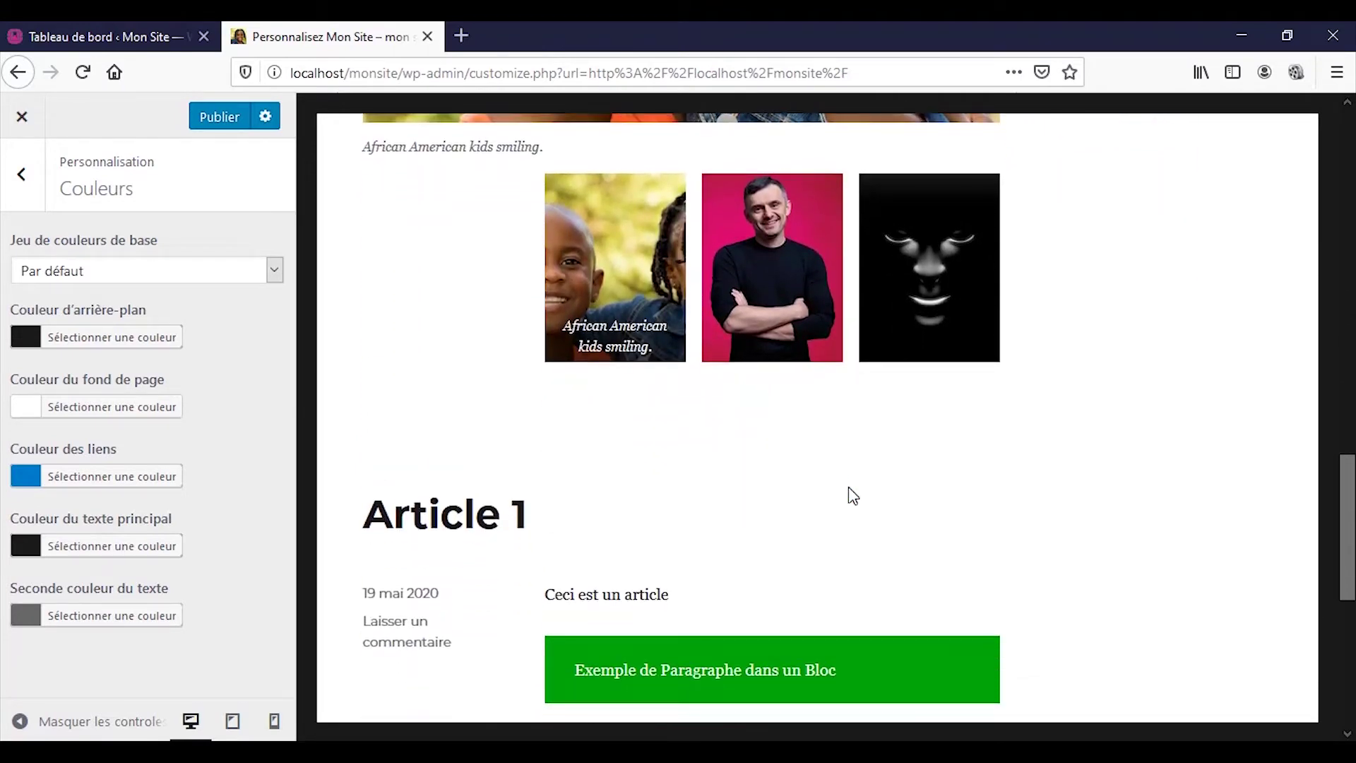
scroll(853, 495, "down", 6)
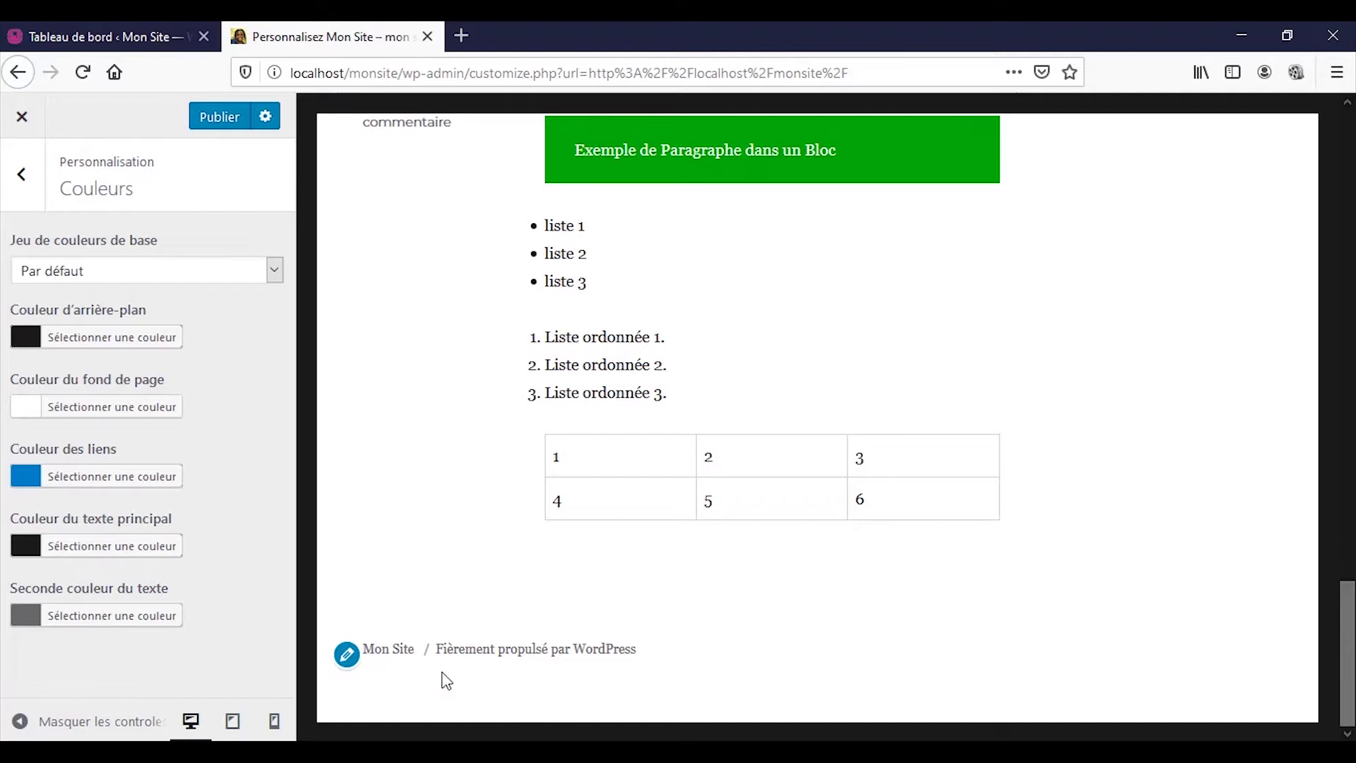
left_click_drag(445, 674, 584, 690)
left_click(632, 677)
left_click(598, 679)
scroll(1017, 608, "up", 15)
scroll(1018, 608, "down", 4)
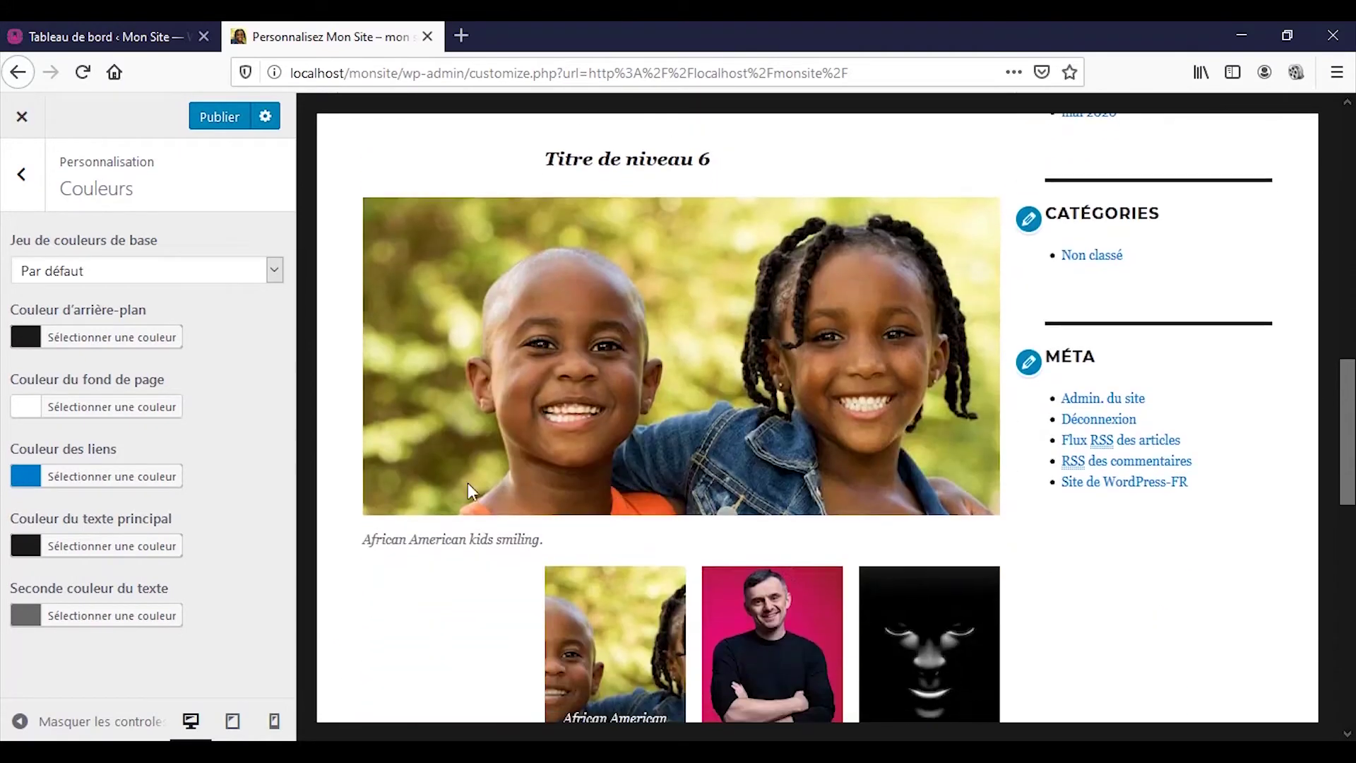
- Leave the colour settings and hide the site's current header image in the Image d'en-tête settings
left_click(34, 207)
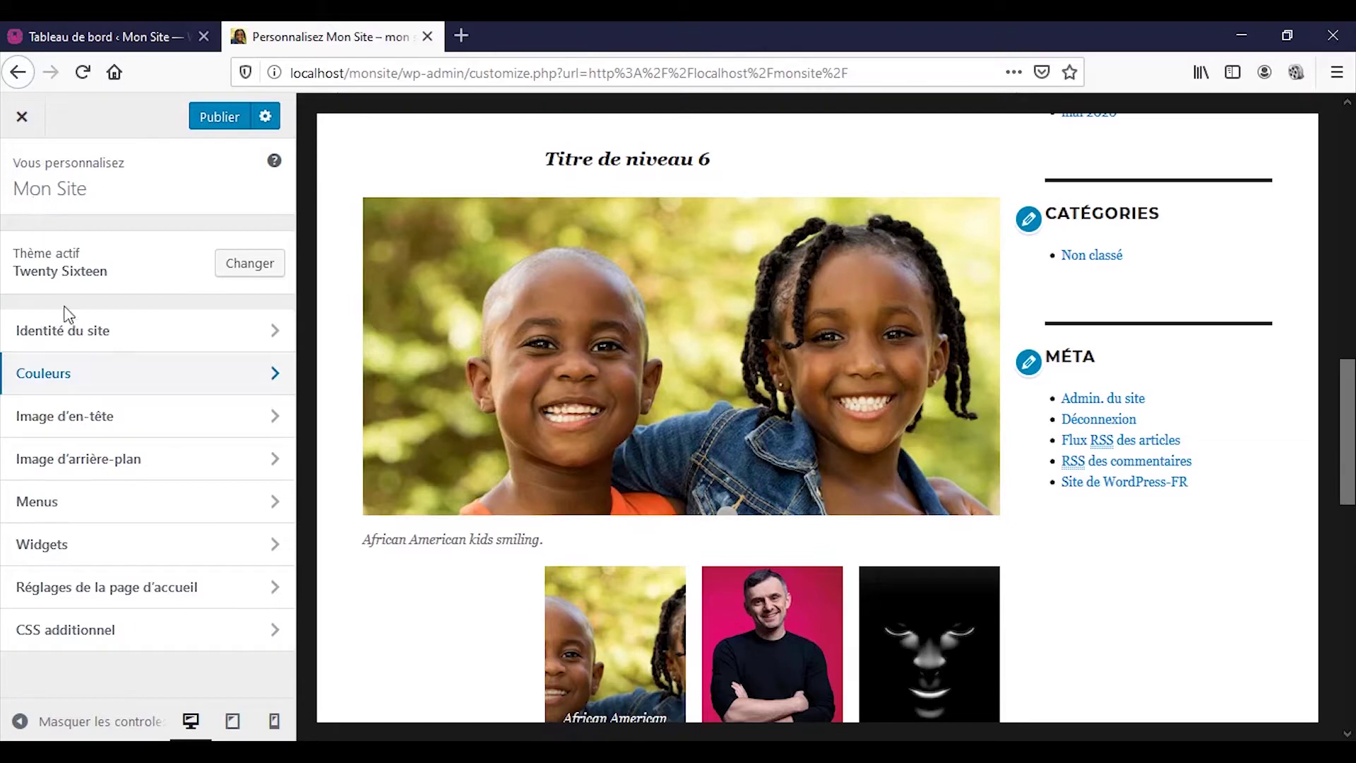
left_click(115, 416)
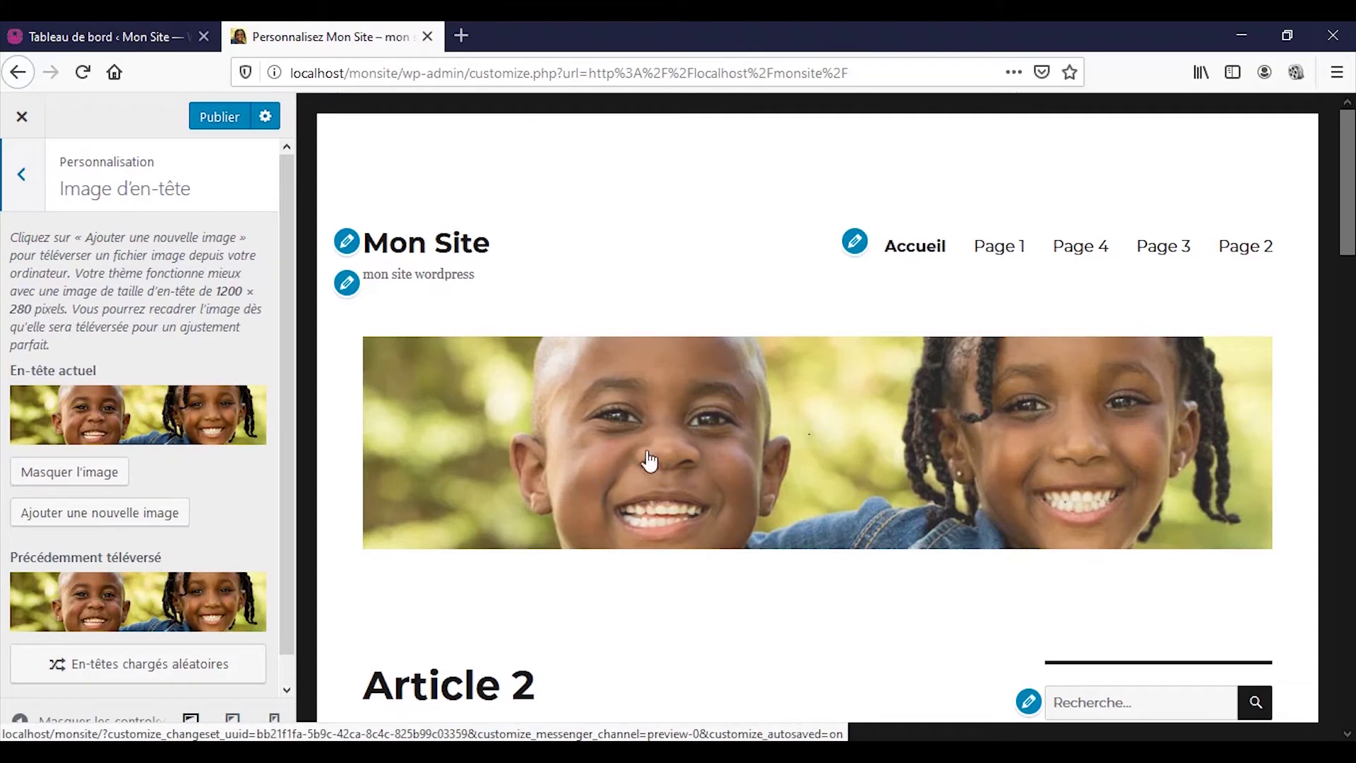
left_click(99, 473)
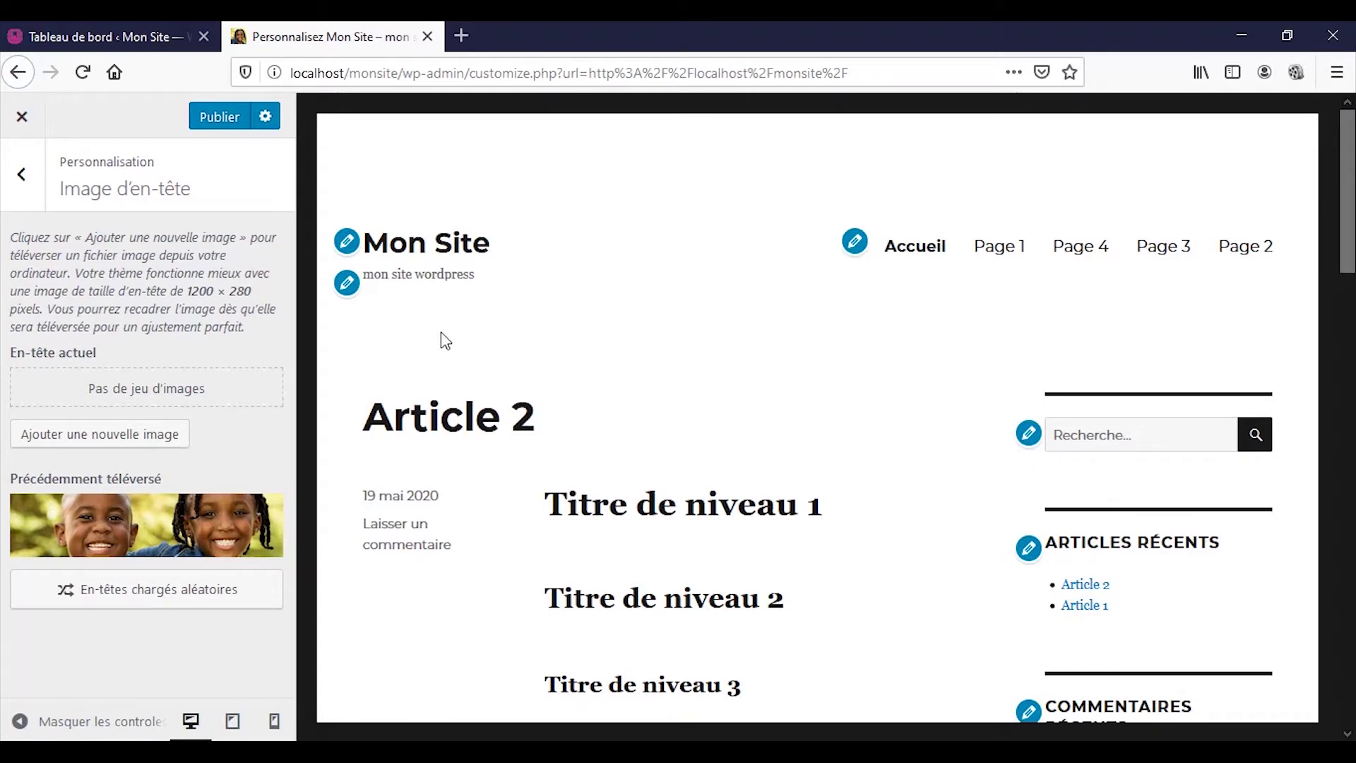
- Try to add image-asset.jpeg from the media library as a new header image, cropped around the man's face
left_click(124, 435)
left_click(399, 346)
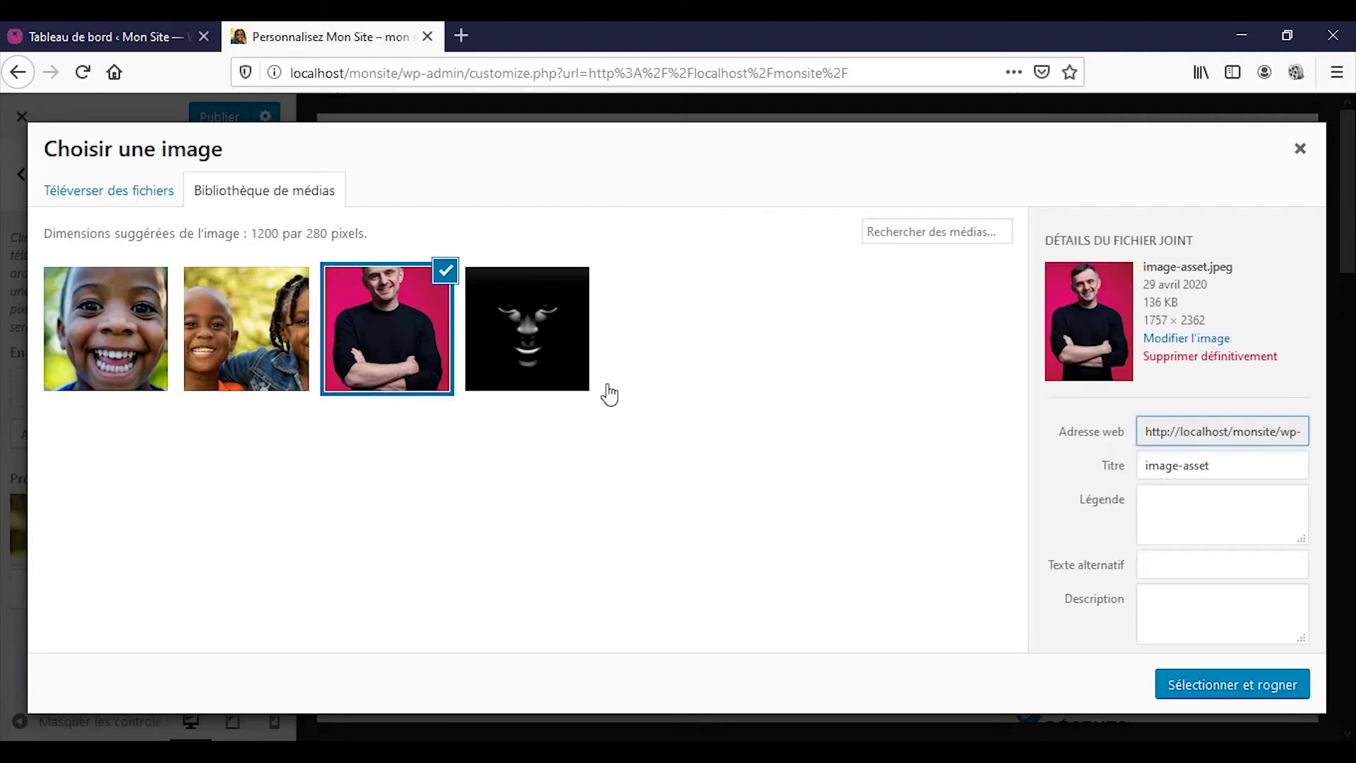
left_click(1168, 685)
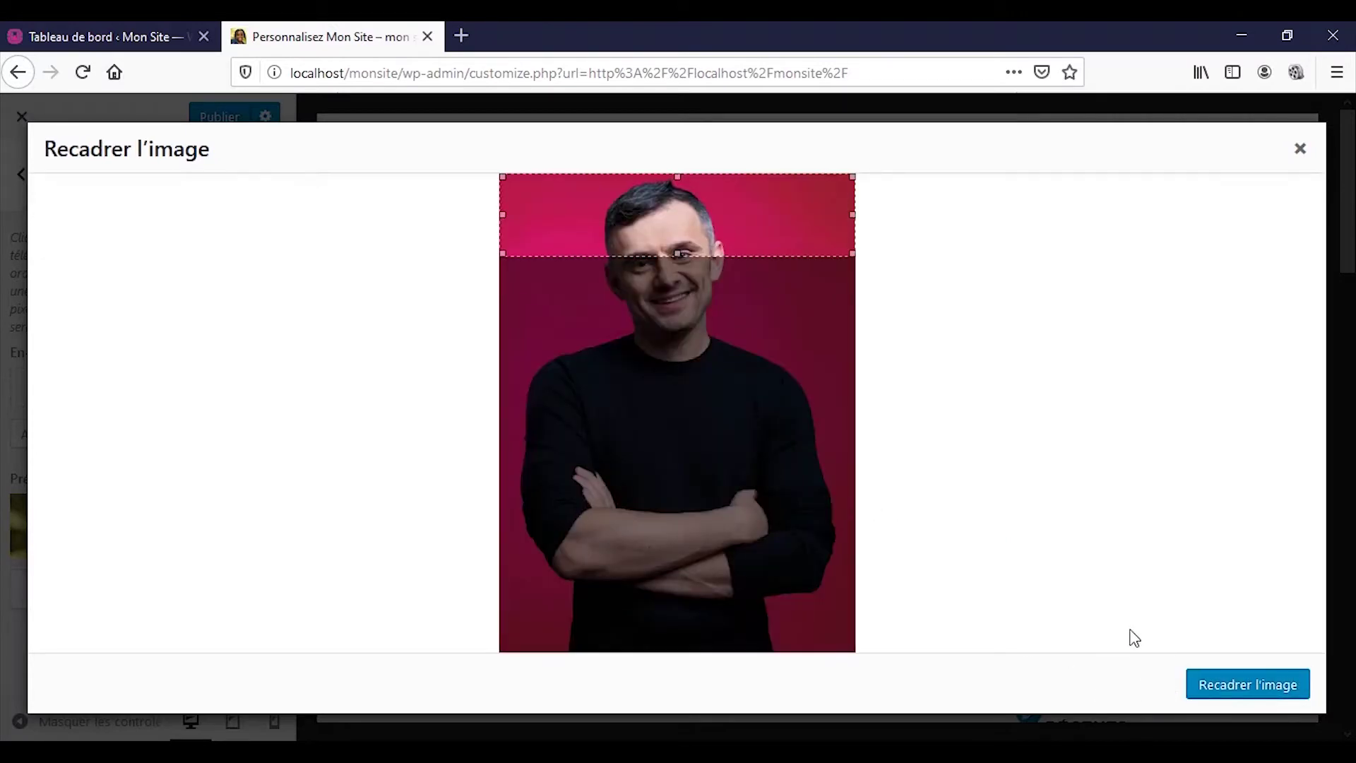
left_click_drag(643, 208, 634, 275)
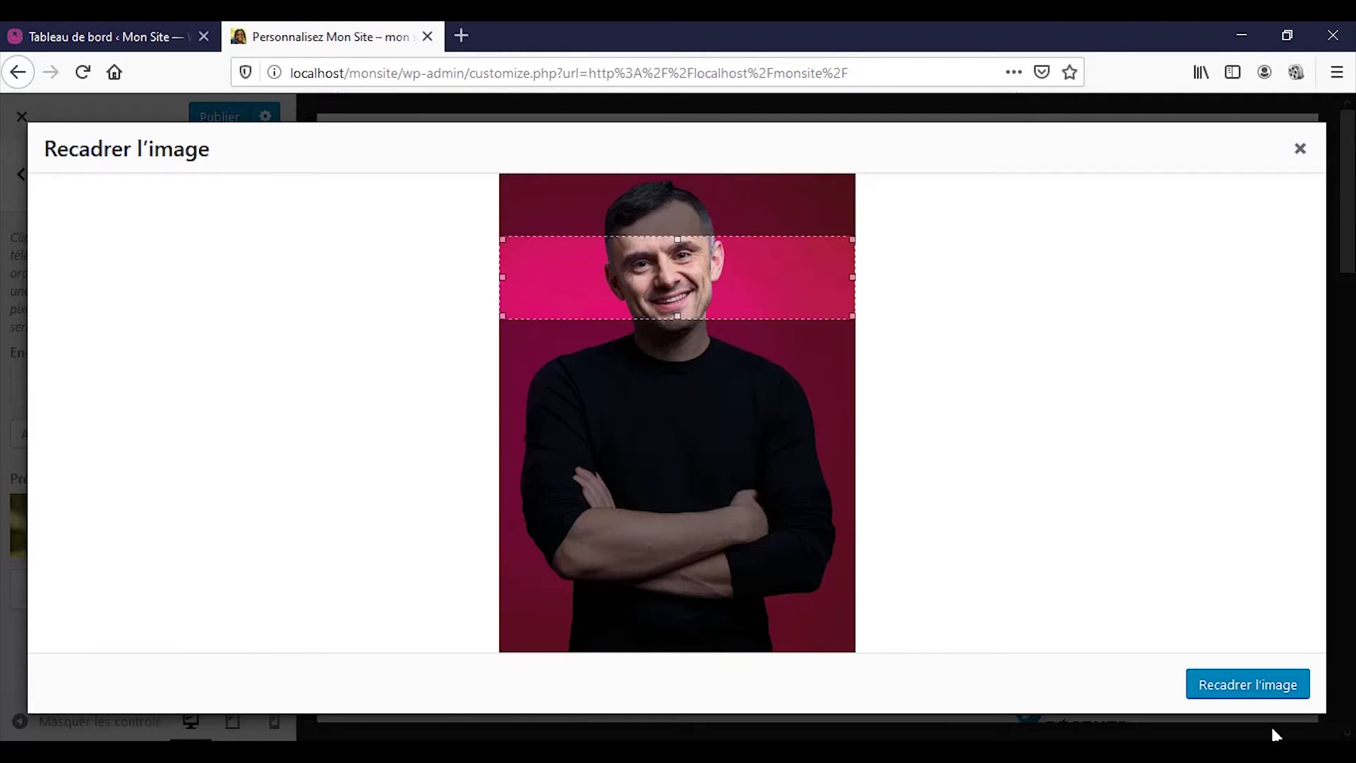
left_click(1255, 679)
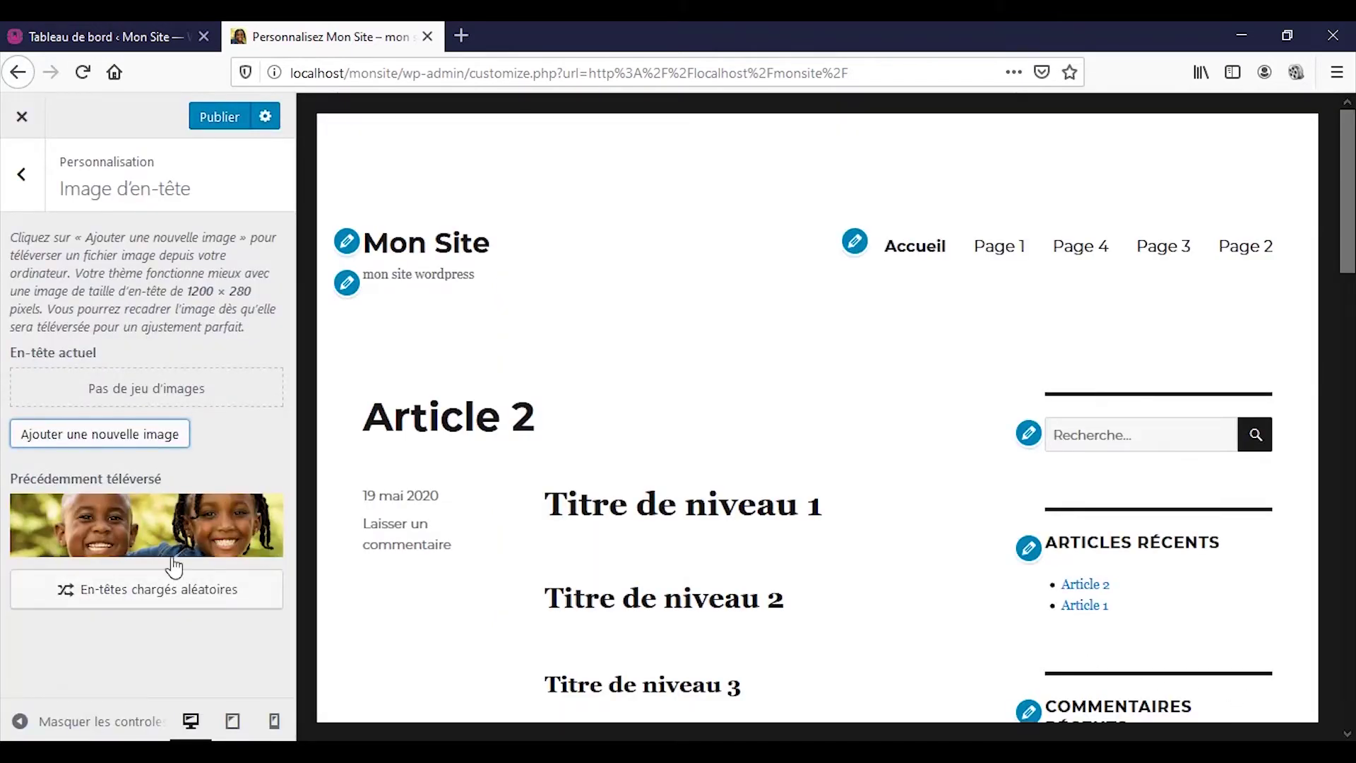
- Choose image-asset.jpeg again as the header image and crop it to the horizontal strip across the man's face
left_click(172, 436)
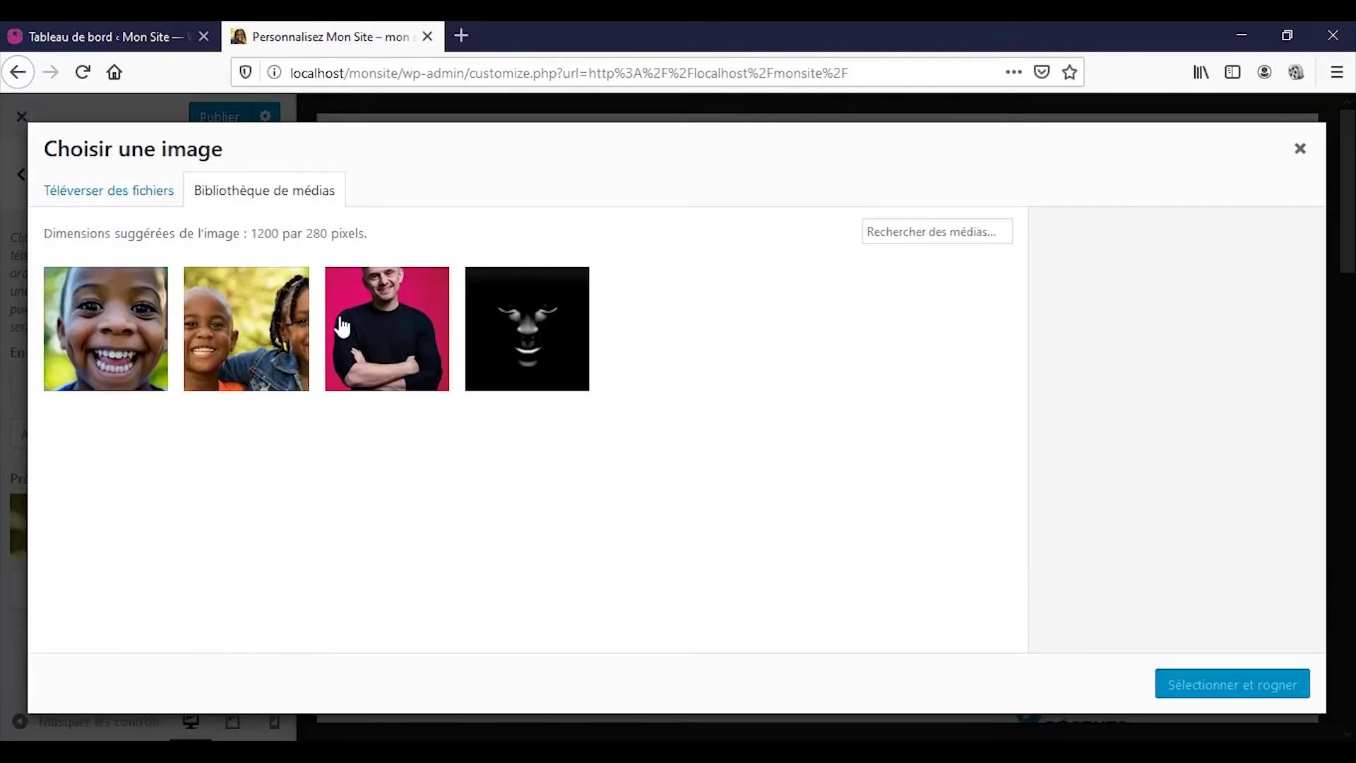
left_click(353, 322)
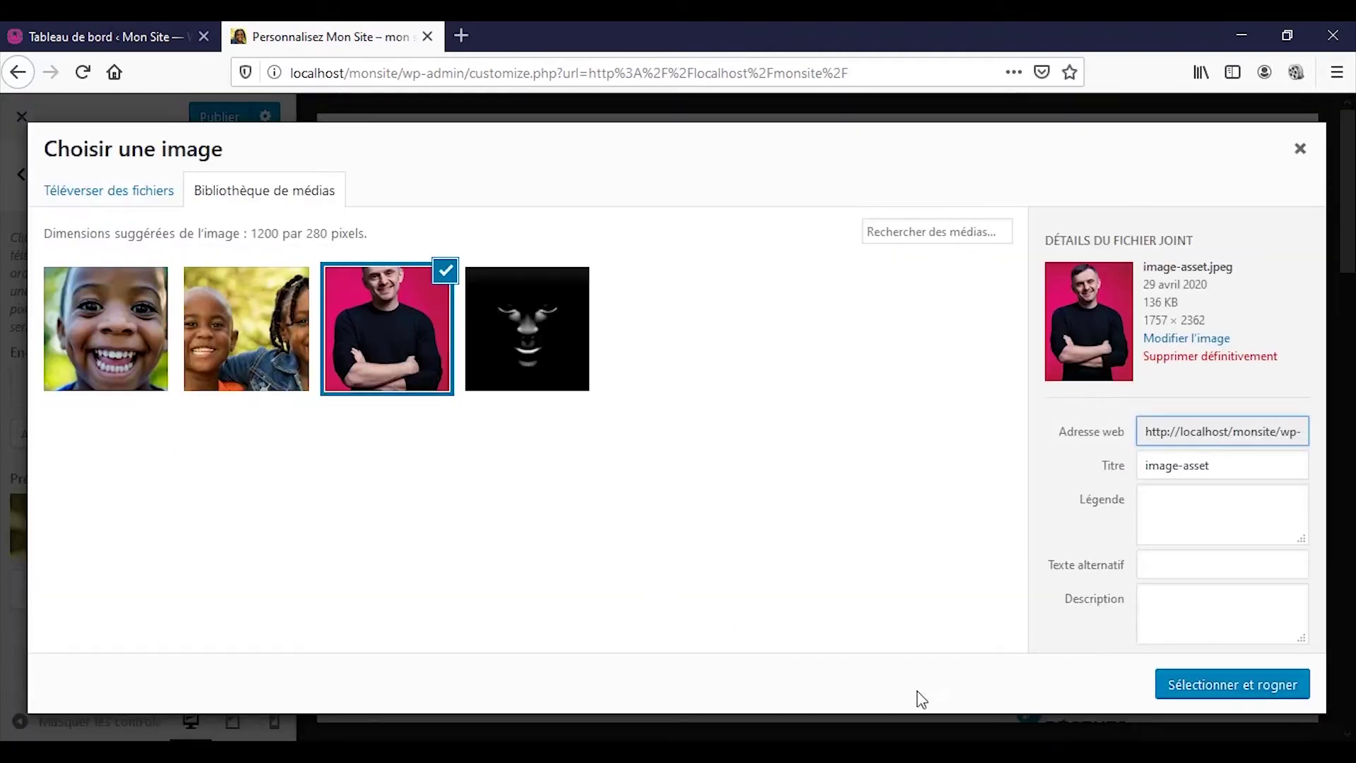
left_click(1189, 695)
left_click_drag(613, 232, 608, 303)
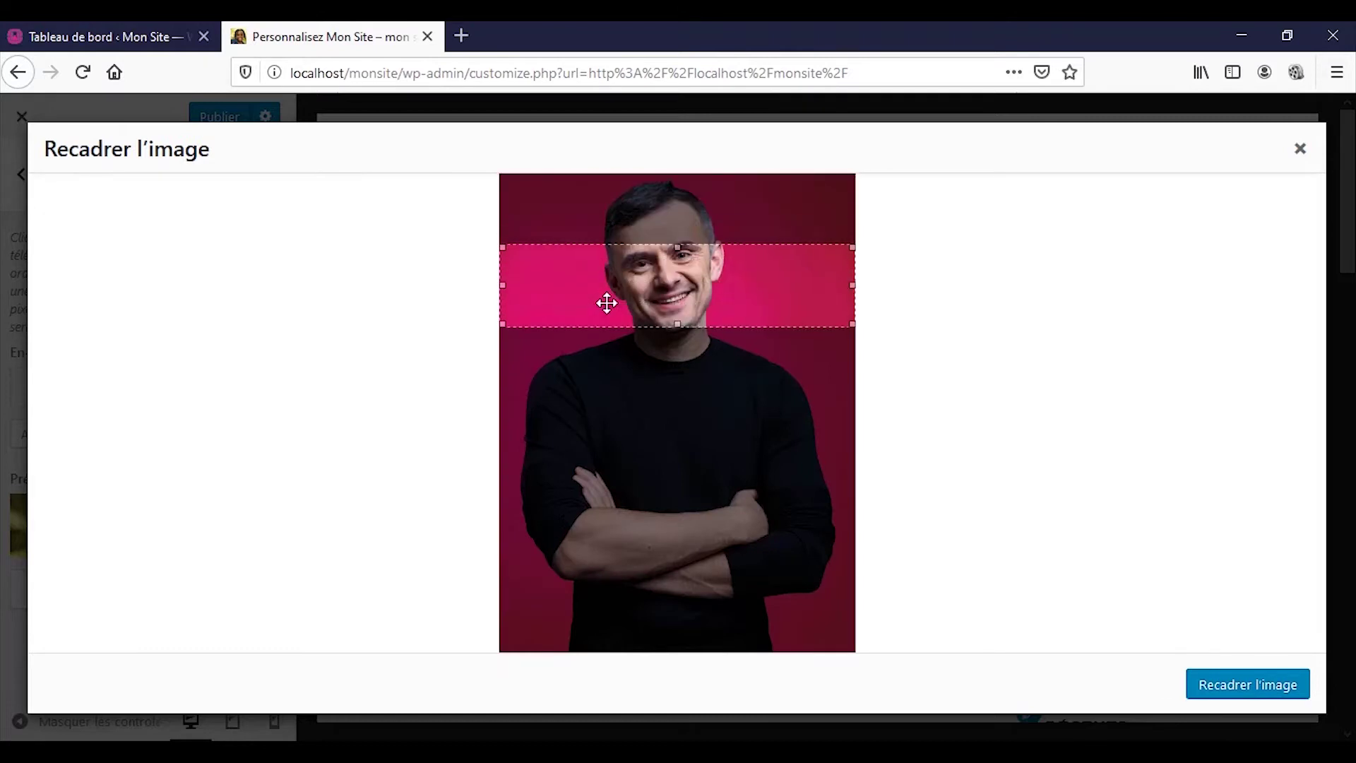
left_click(1220, 683)
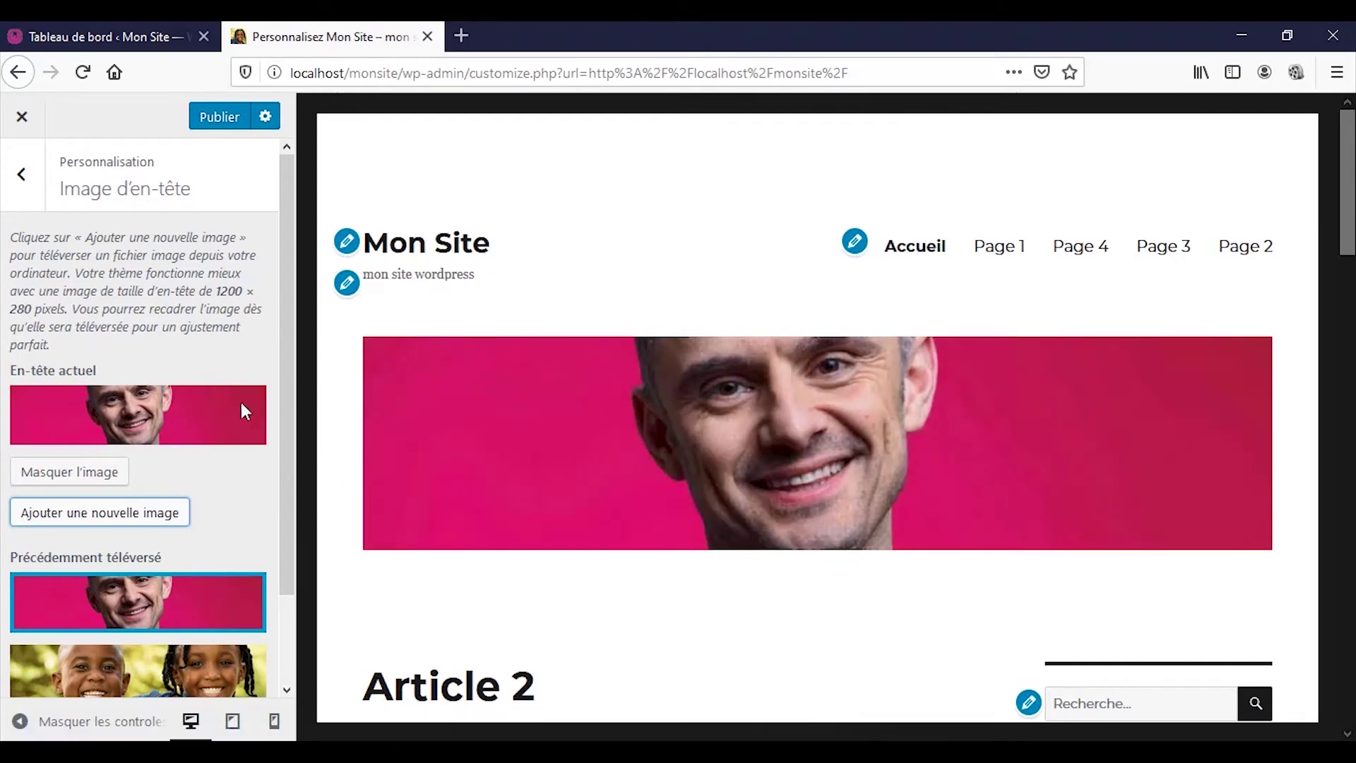
- Set the previously uploaded picture of the two children as the header image and return to the main customizer list
scroll(167, 548, "down", 2)
left_click(170, 576)
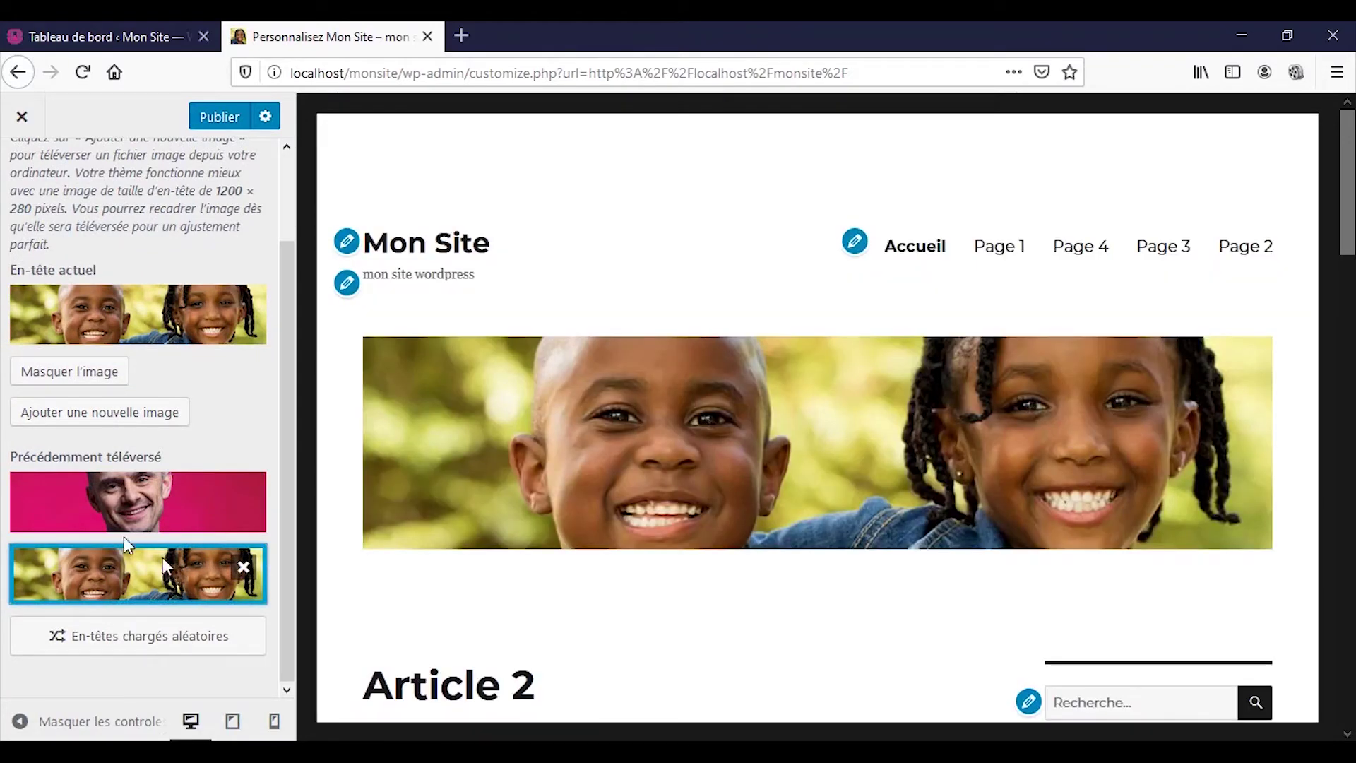
scroll(51, 251, "up", 2)
left_click(29, 182)
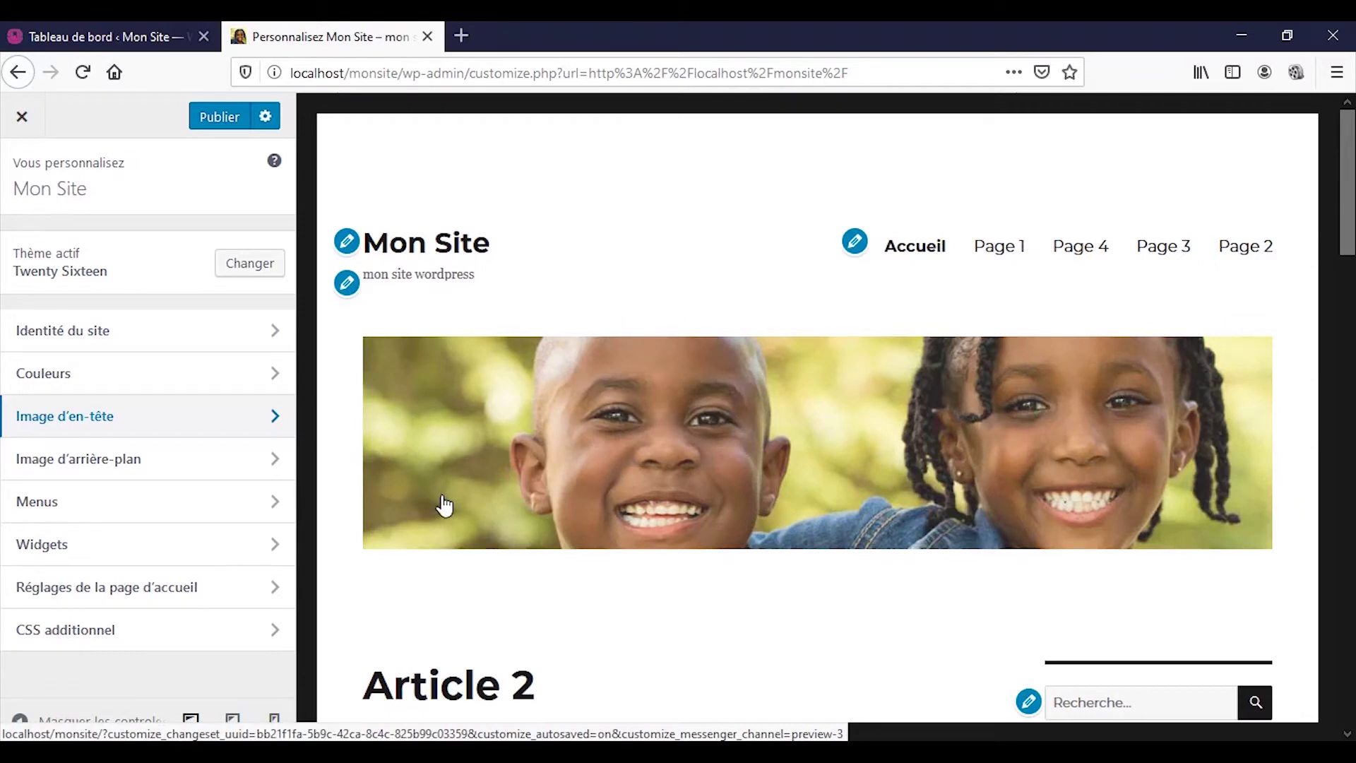
- Set happy-boy.jpg from the media library as the site's background image
left_click(281, 468)
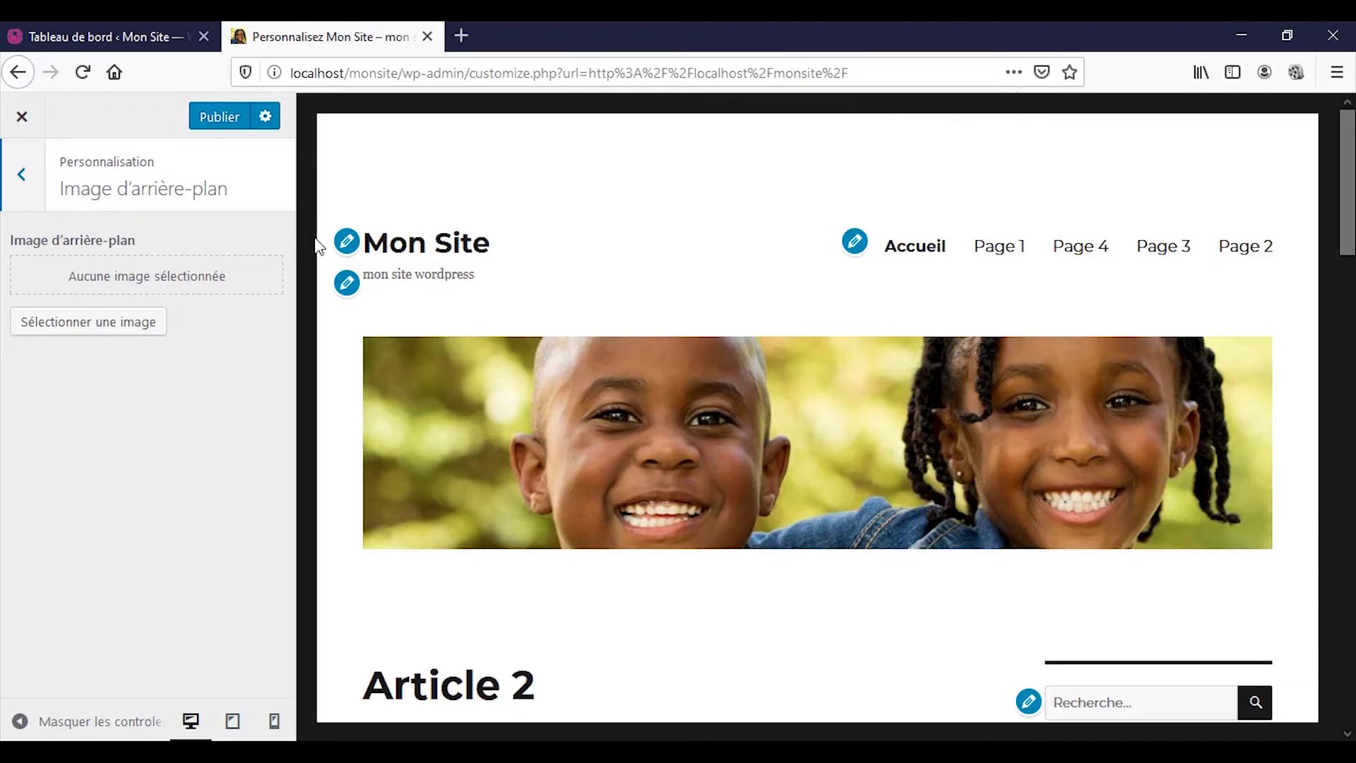
left_click(134, 338)
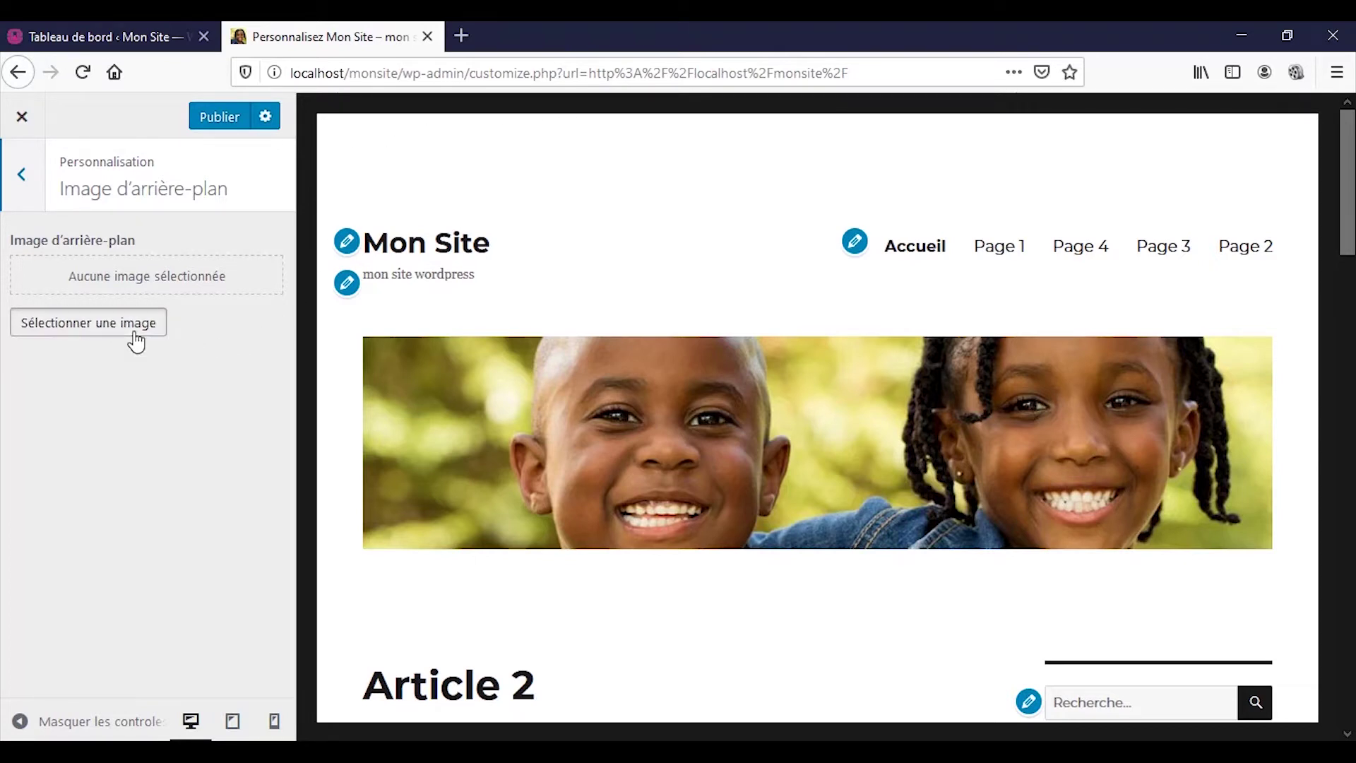
left_click(136, 339)
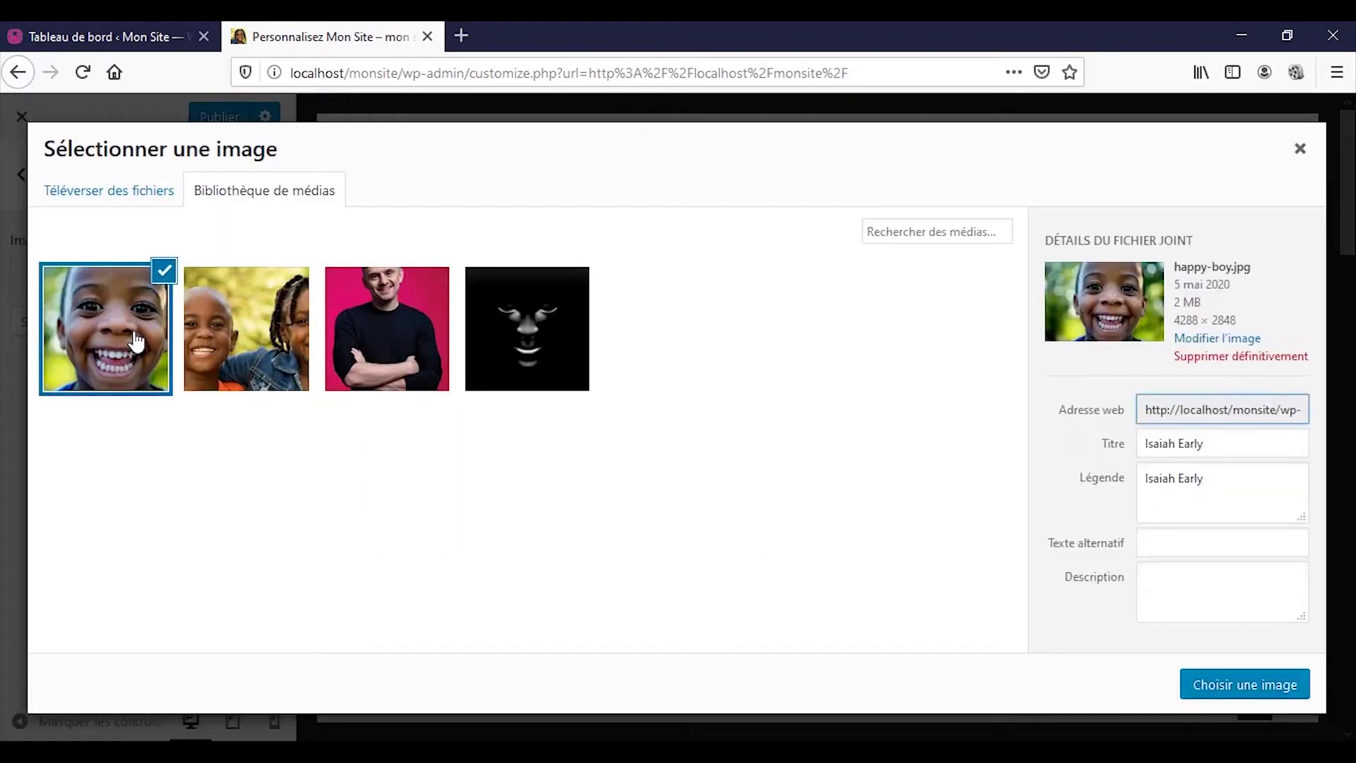
left_click(1268, 685)
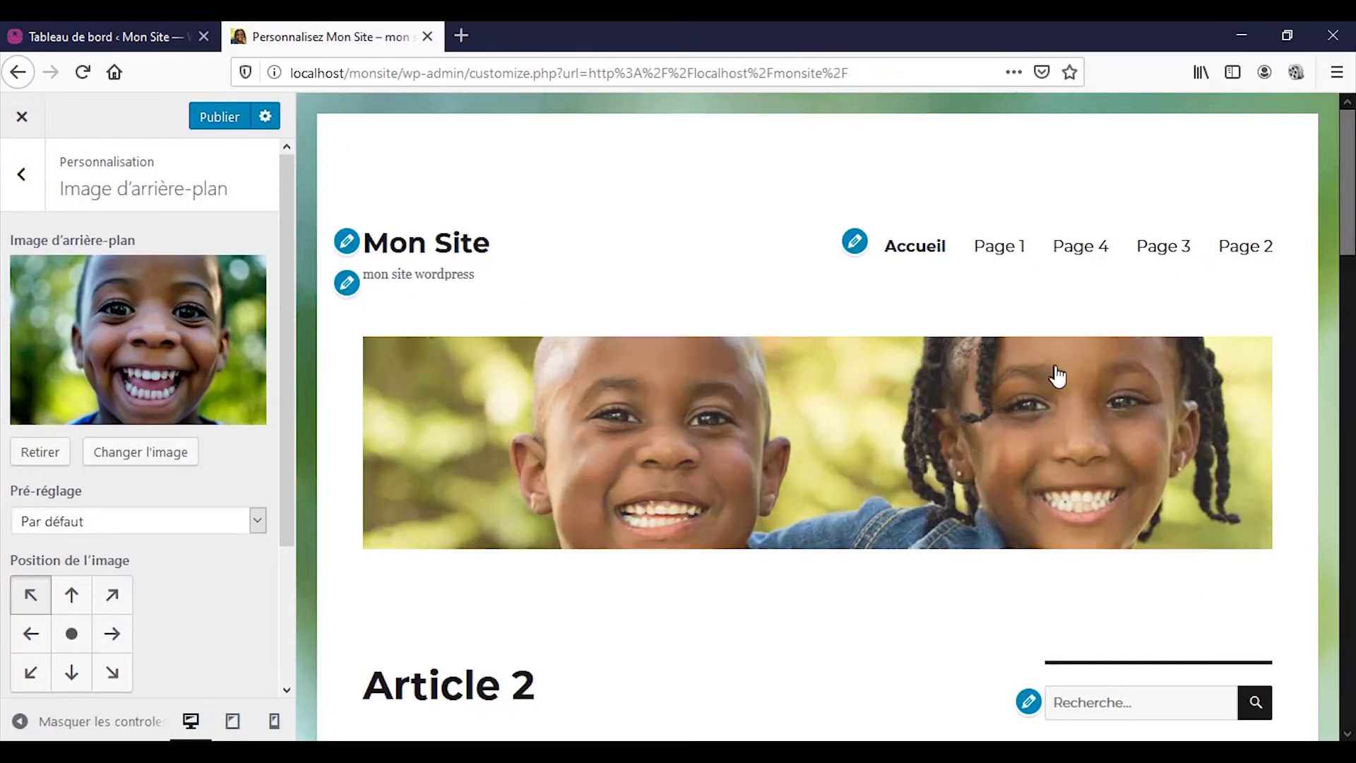
- Check the background image along the page preview and set its preset to Adapter à l'écran
scroll(1056, 375, "down", 10)
scroll(739, 531, "down", 12)
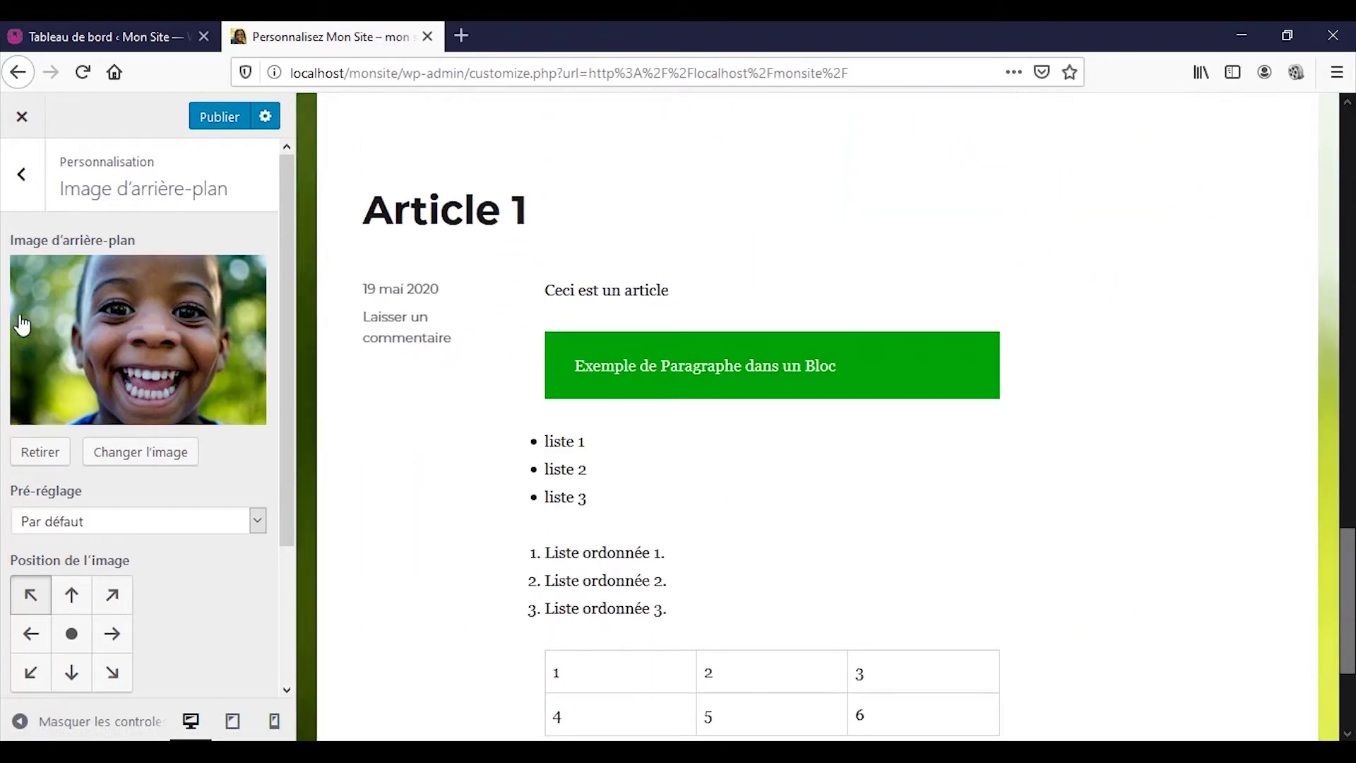
scroll(424, 229, "up", 10)
scroll(709, 248, "up", 7)
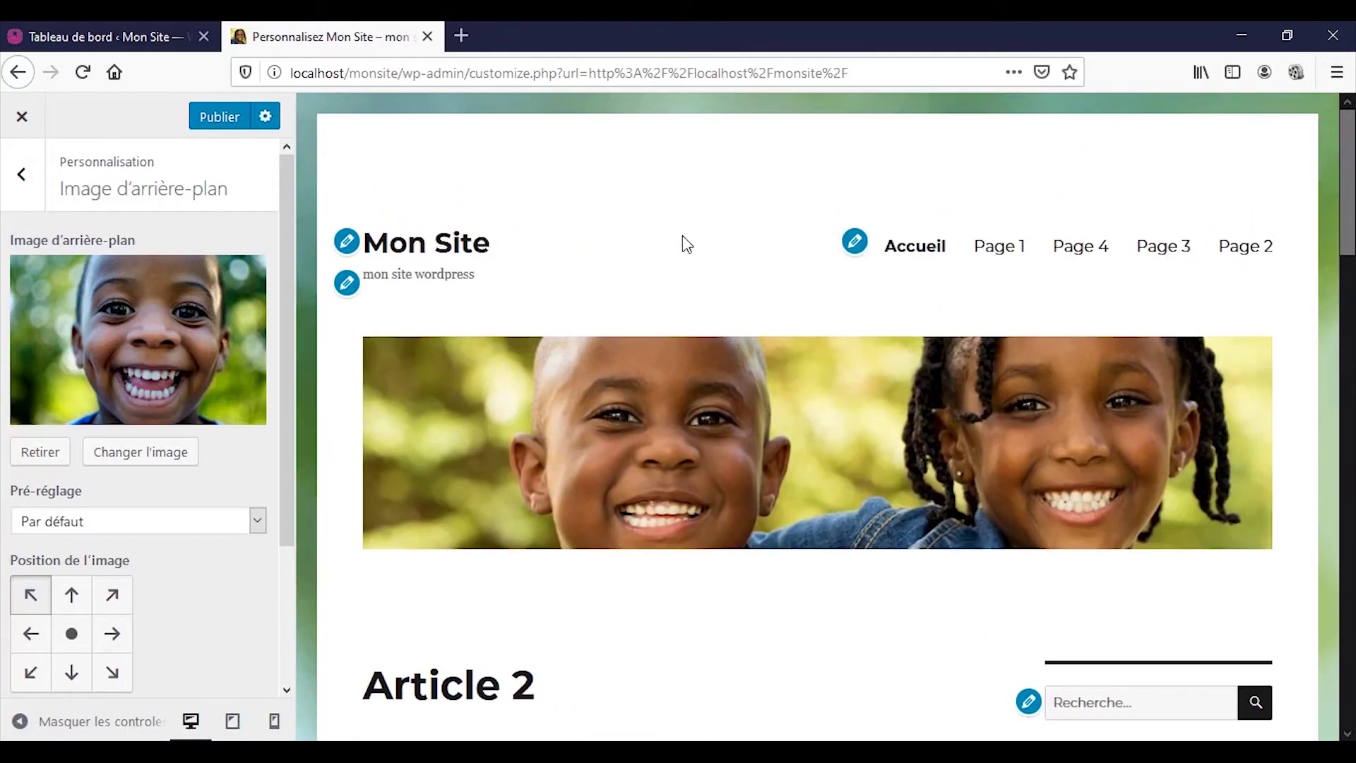
left_click(168, 523)
left_click(145, 606)
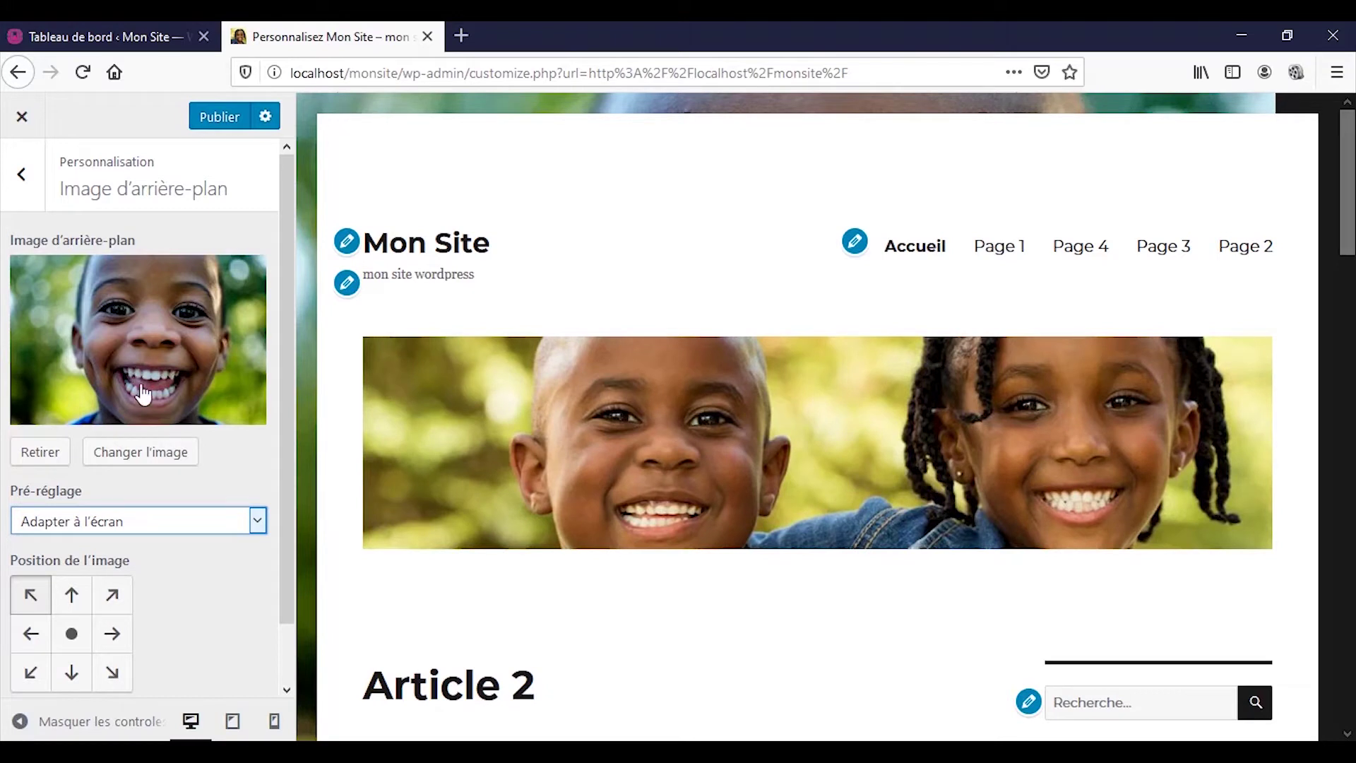
- Remove the site's background image and open the Menus settings from the main customizer list
left_click(63, 461)
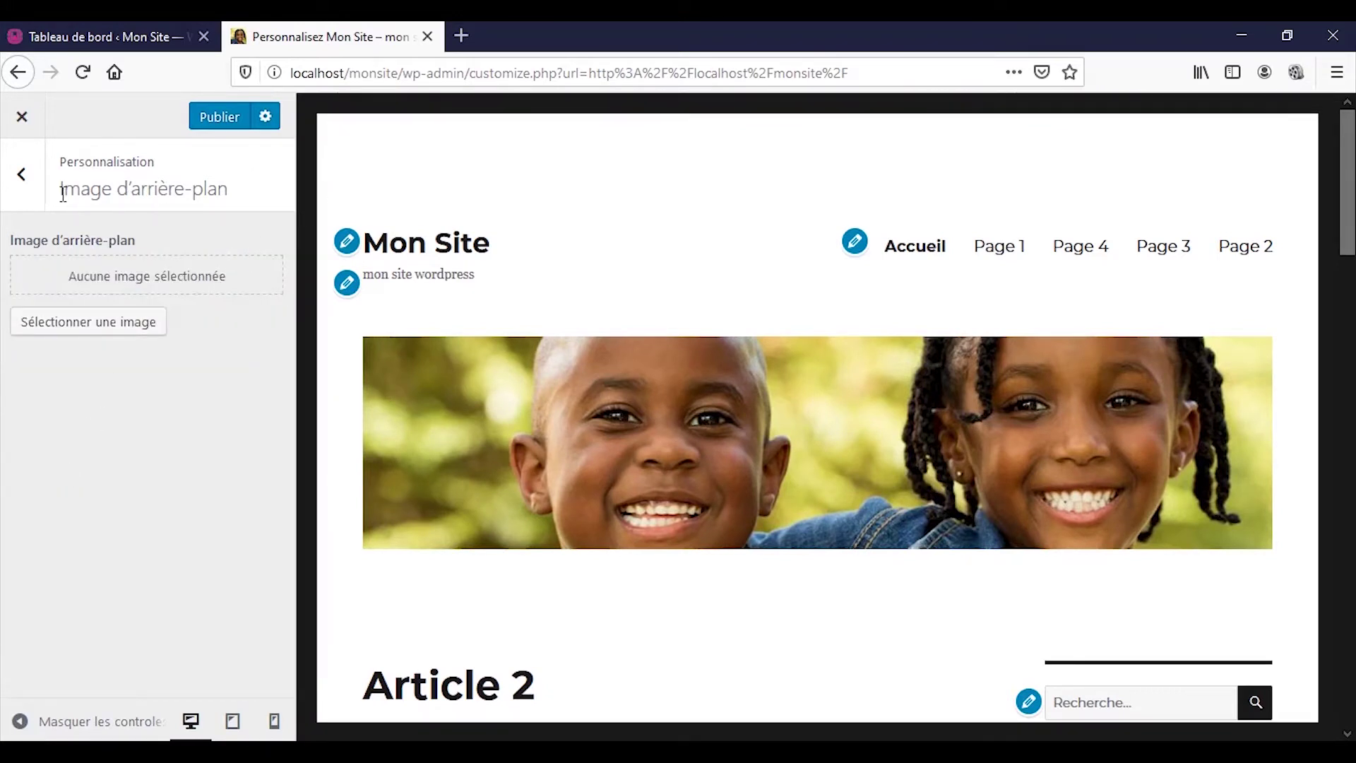
left_click(31, 182)
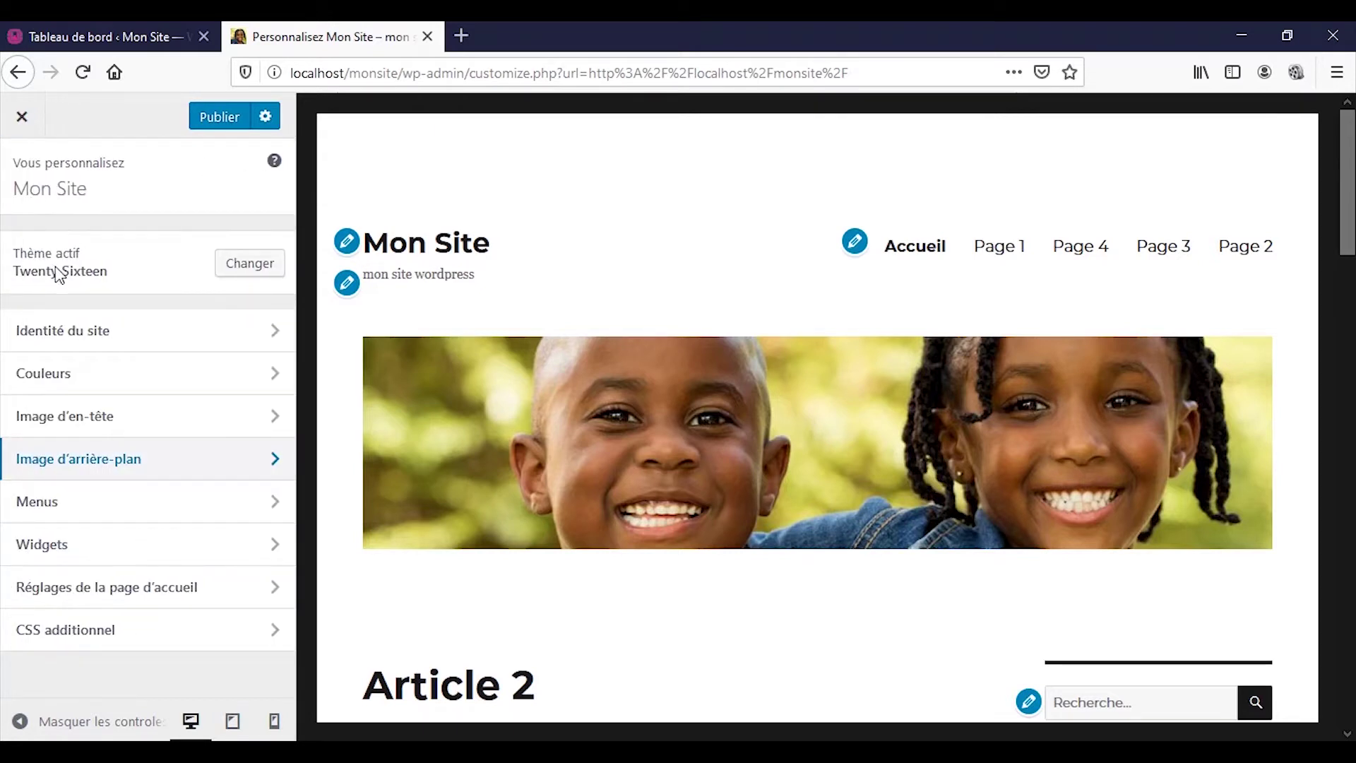
left_click(146, 502)
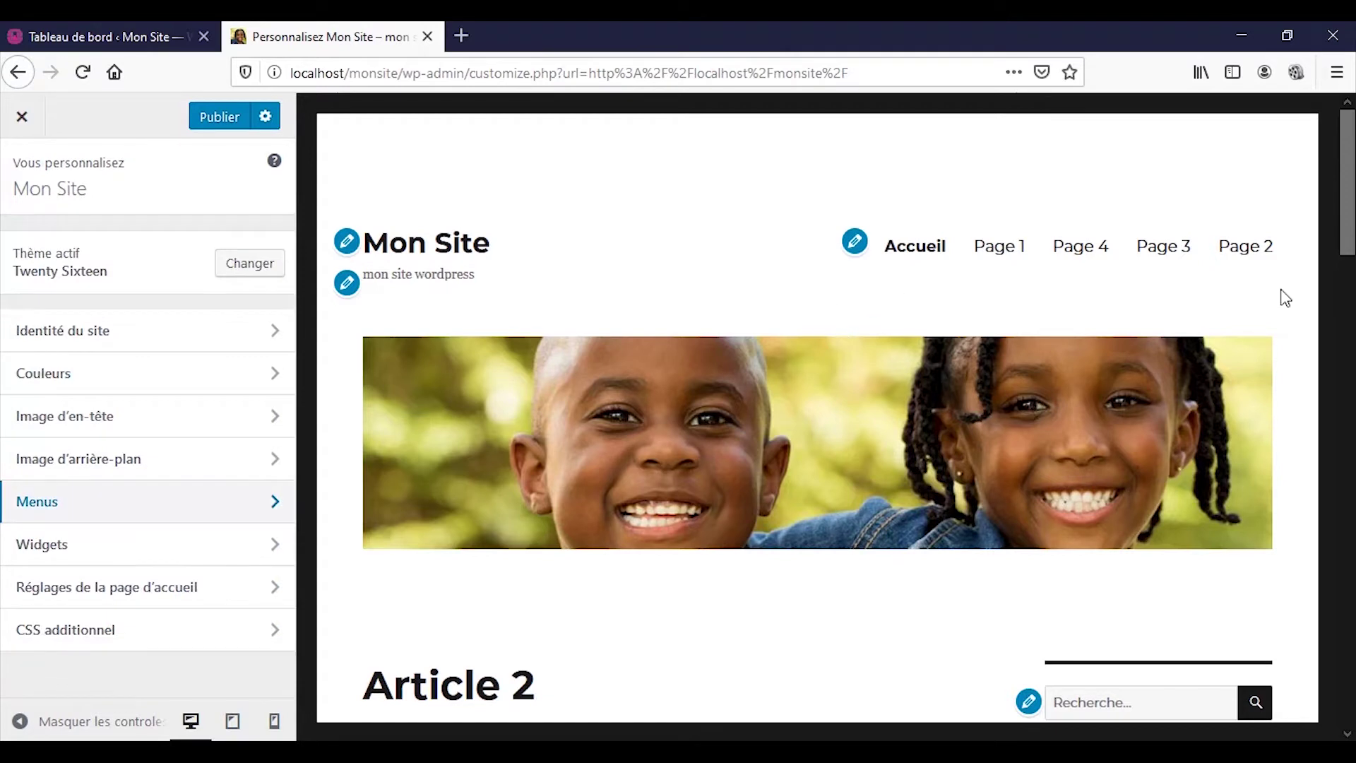
- Create a new menu named réseaux sociaux and assign it to the location Menu des liens de réseaux sociaux
left_click(116, 510)
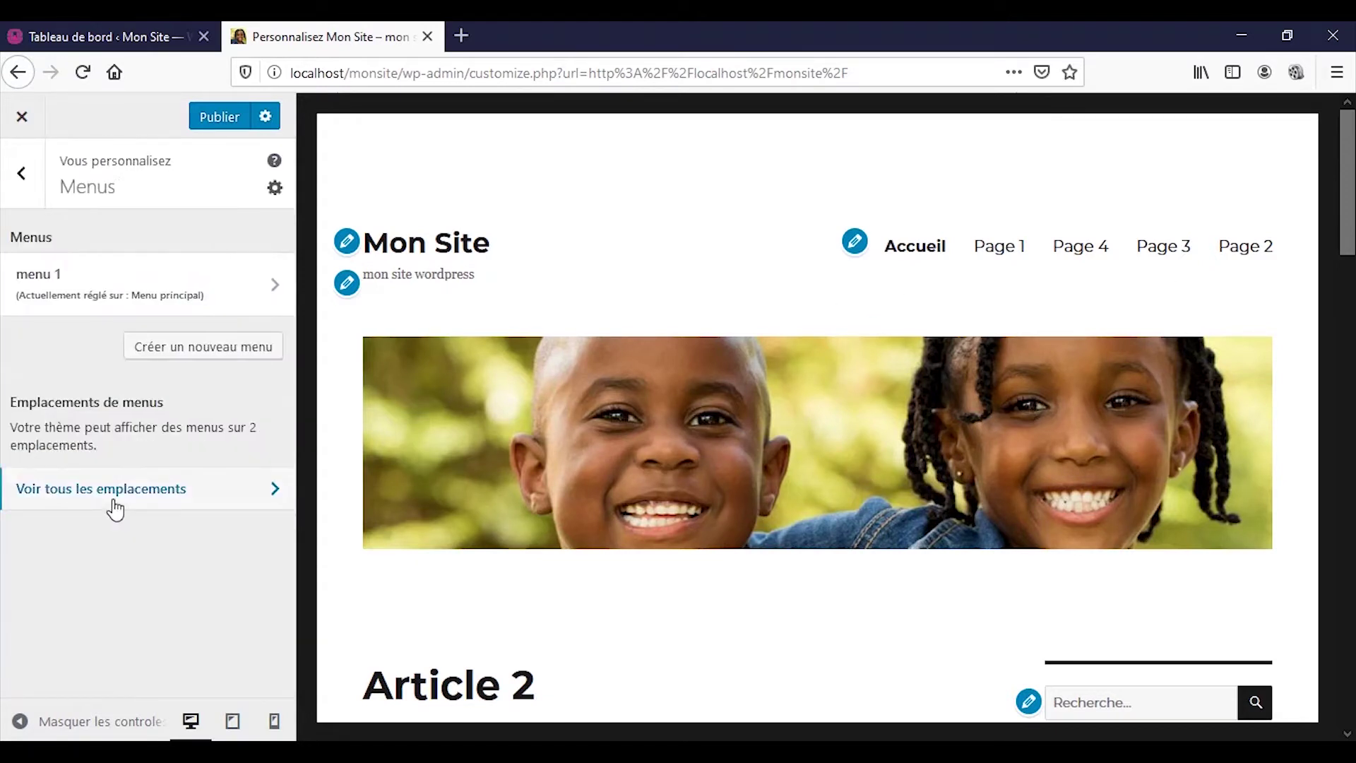
left_click(162, 353)
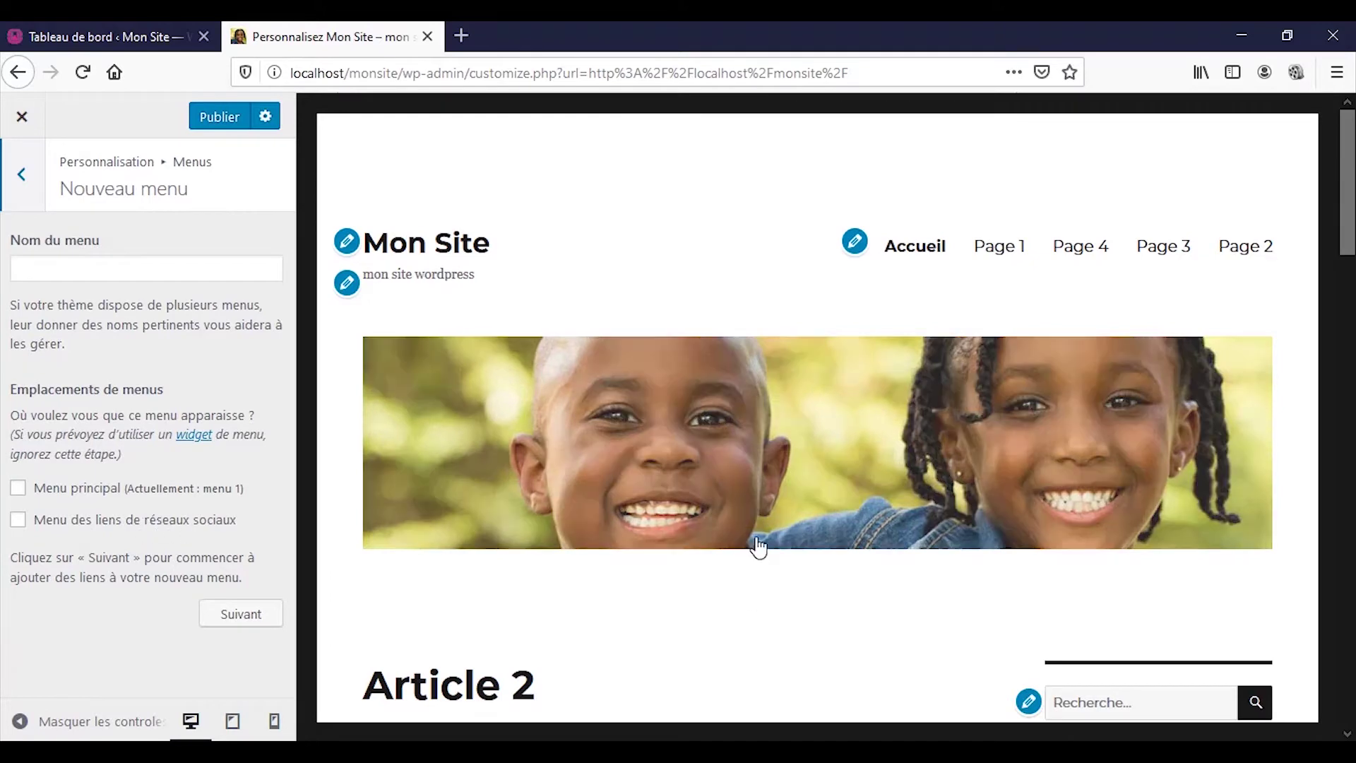
scroll(756, 540, "down", 20)
scroll(757, 537, "down", 5)
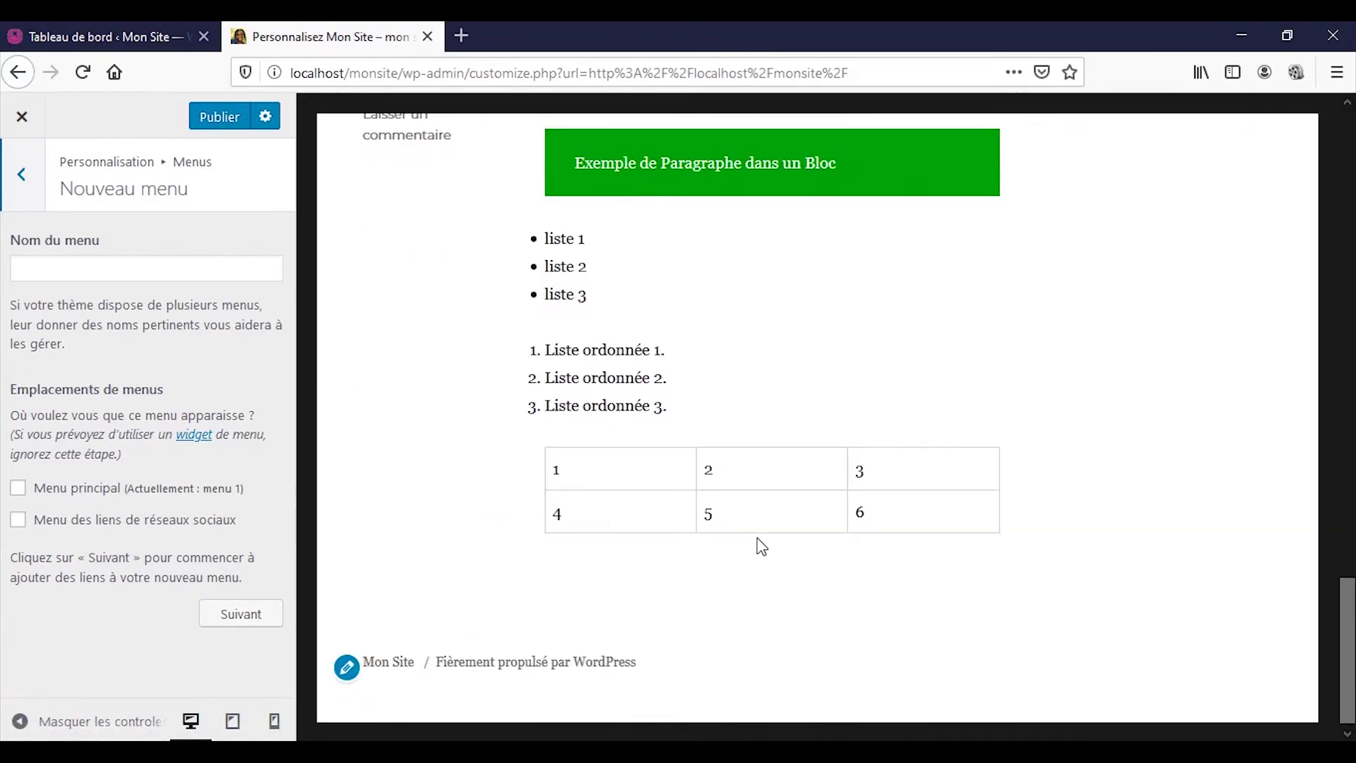
scroll(707, 540, "up", 3)
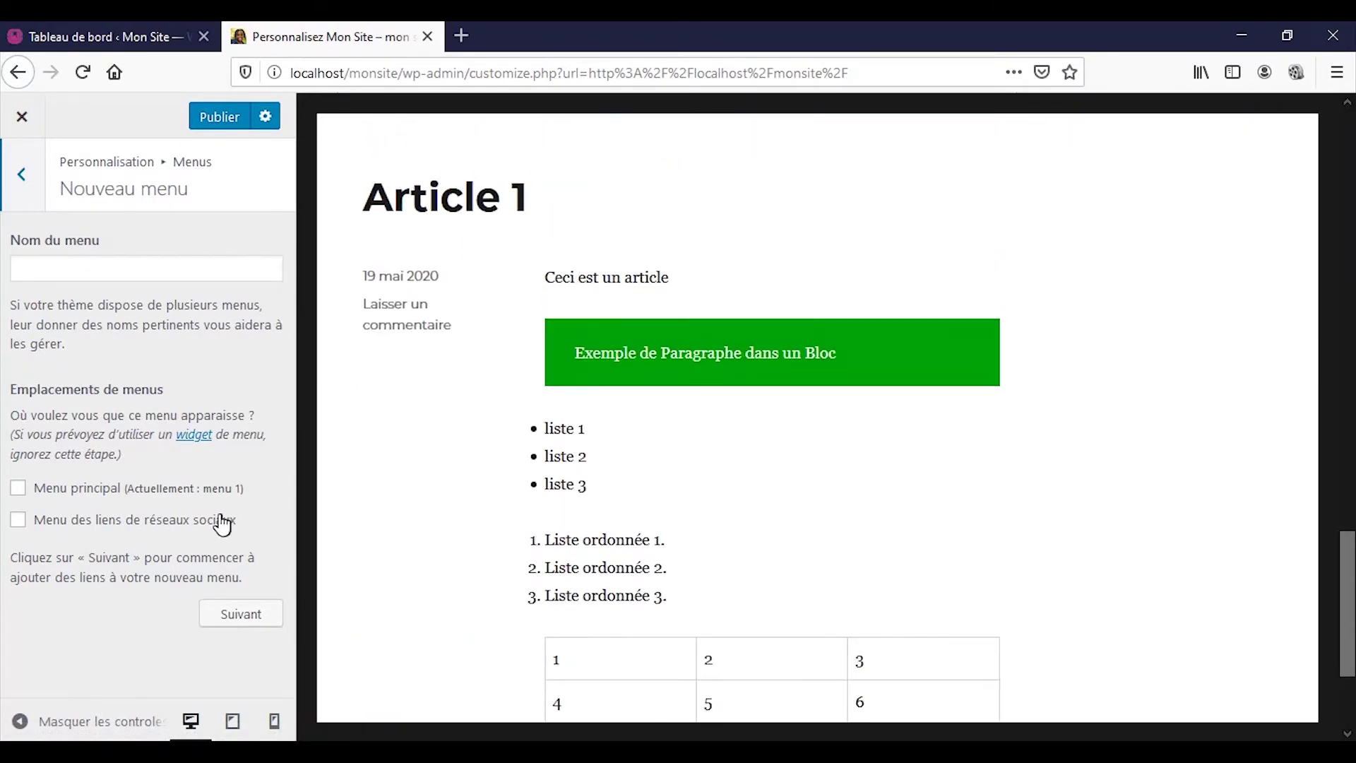
scroll(769, 430, "down", 10)
left_click(228, 268)
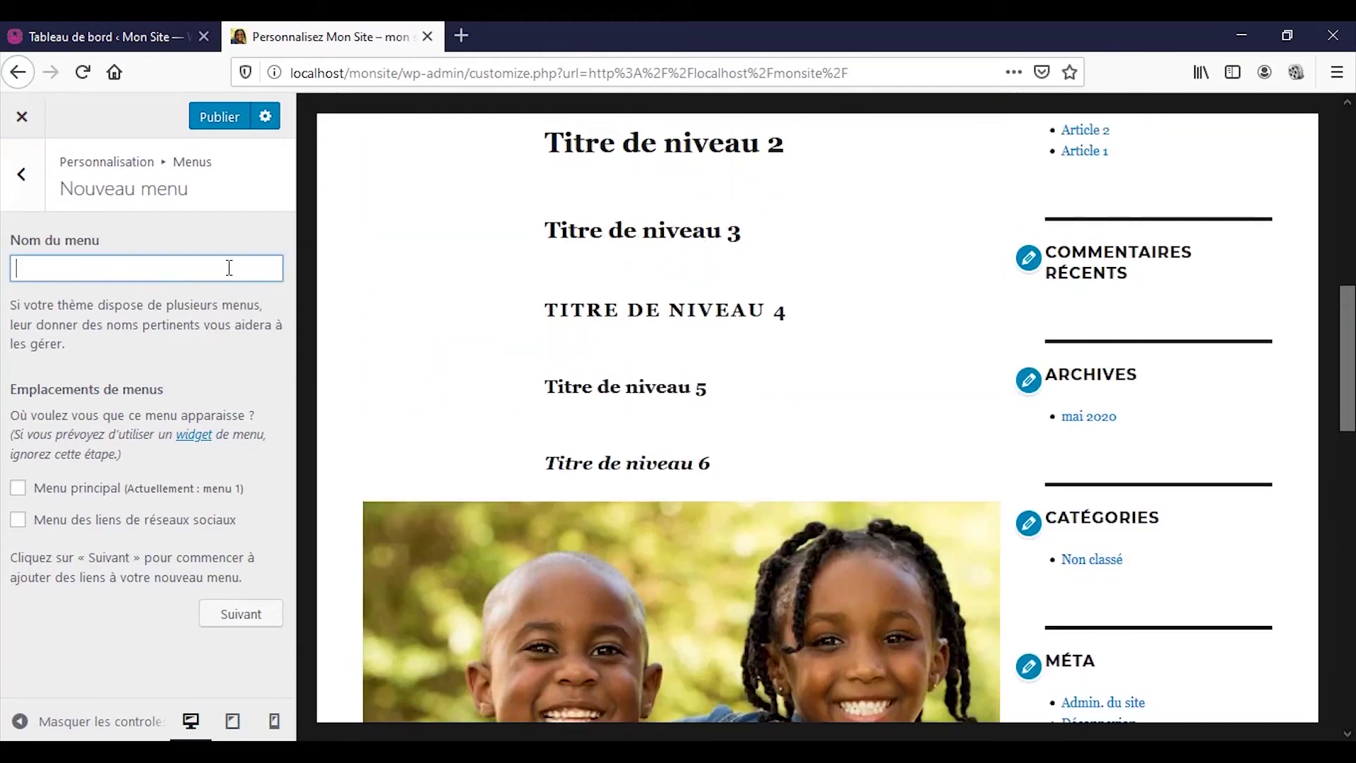
type("réseaux sociaux")
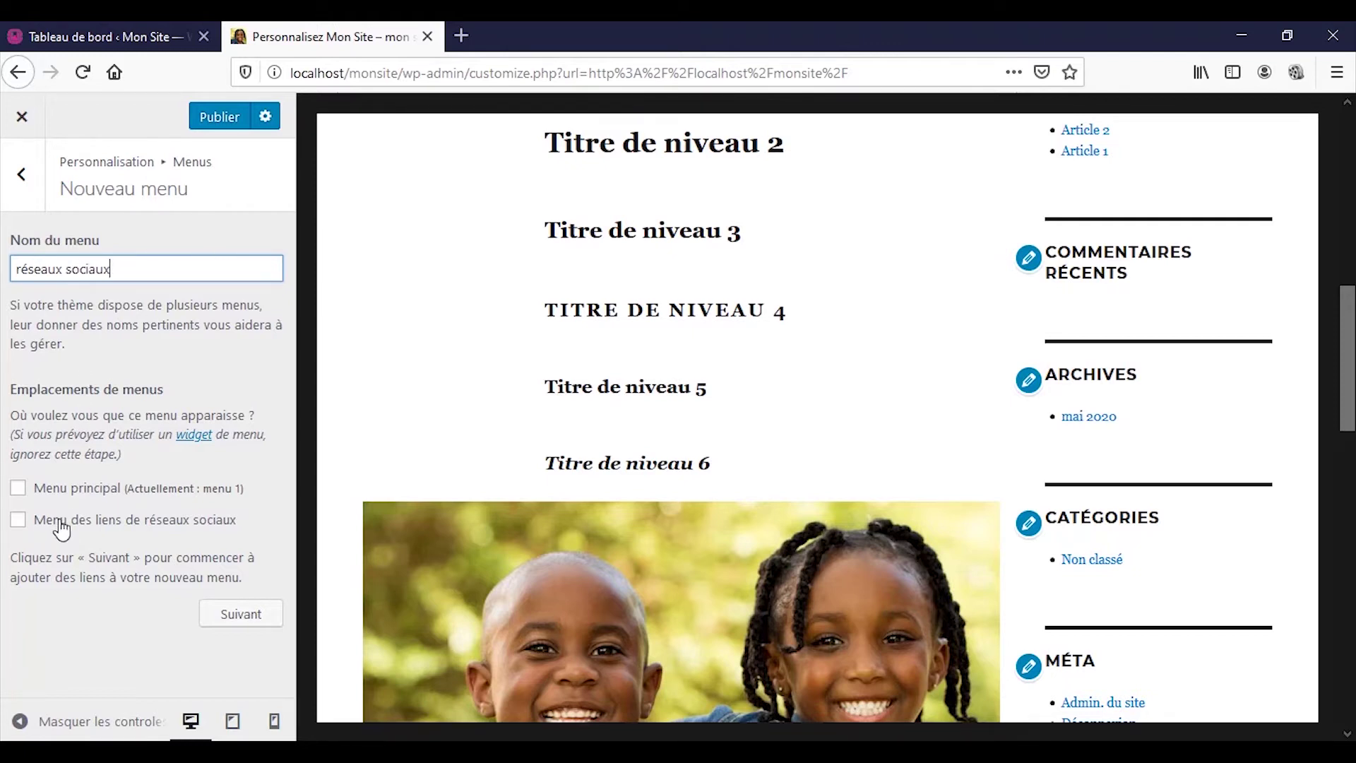
left_click(116, 526)
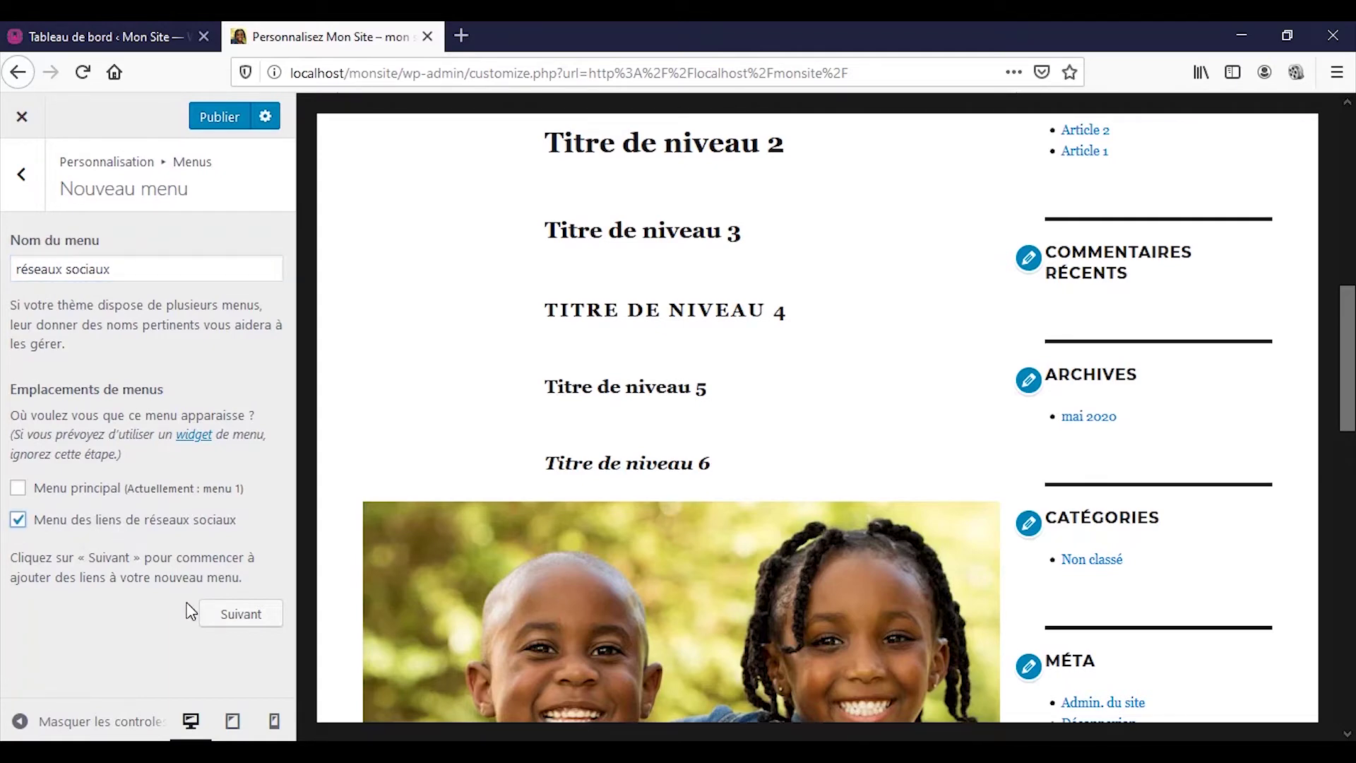
left_click(204, 613)
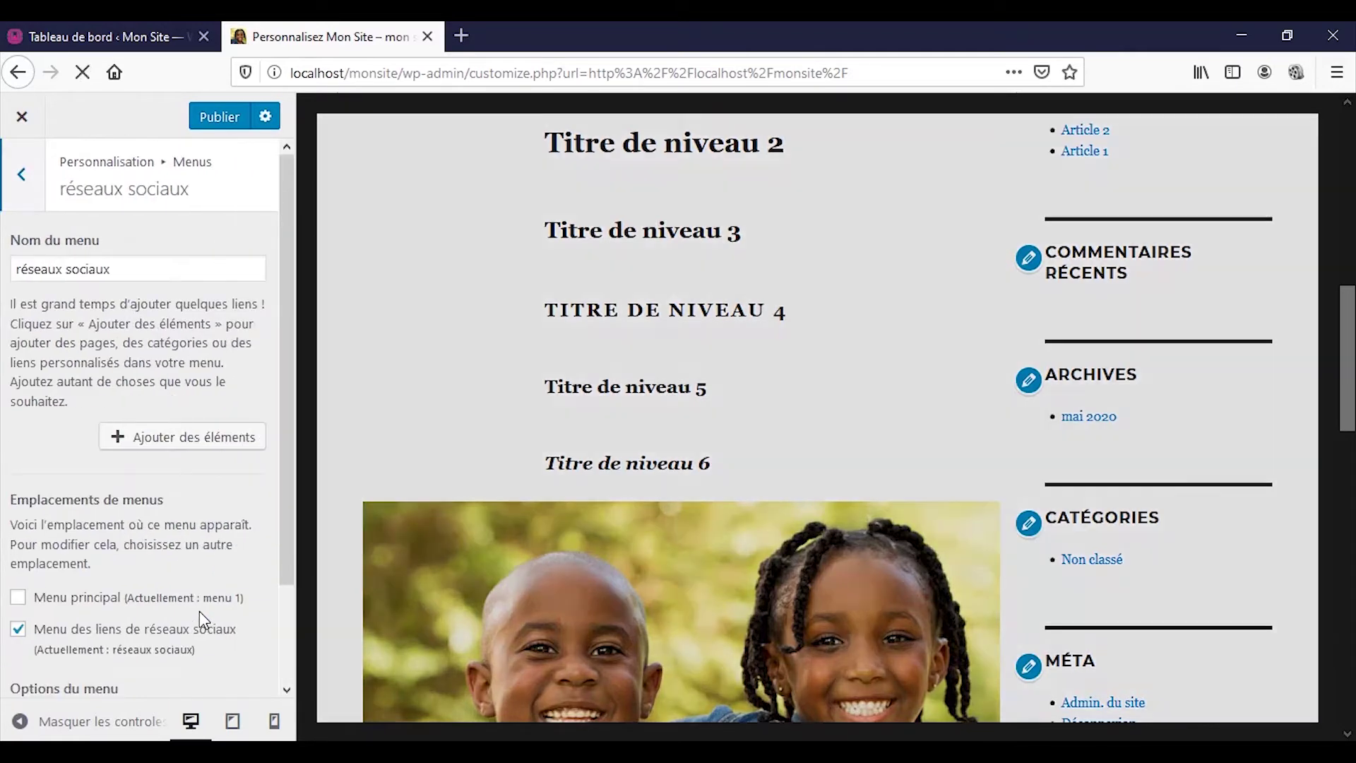
scroll(529, 500, "down", 15)
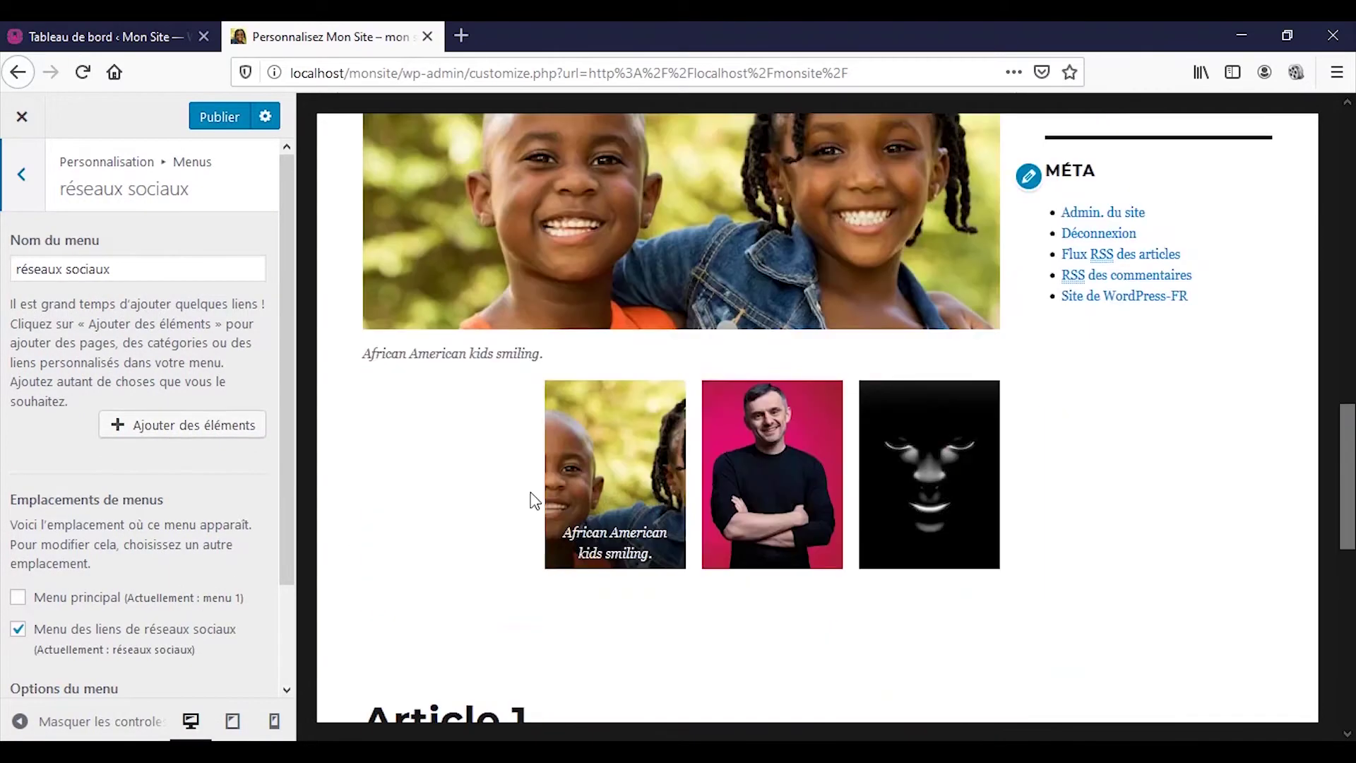
scroll(535, 499, "down", 1)
scroll(531, 493, "up", 15)
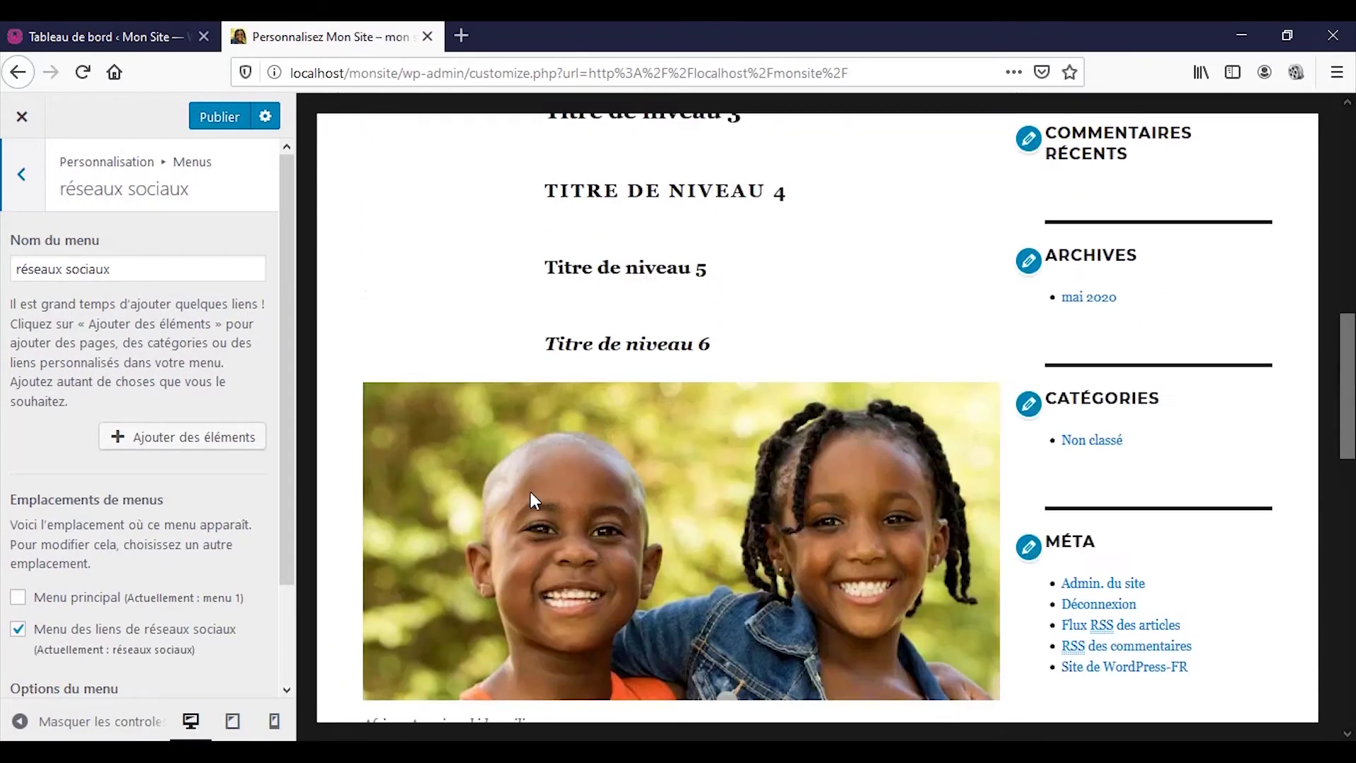
scroll(507, 487, "down", 5)
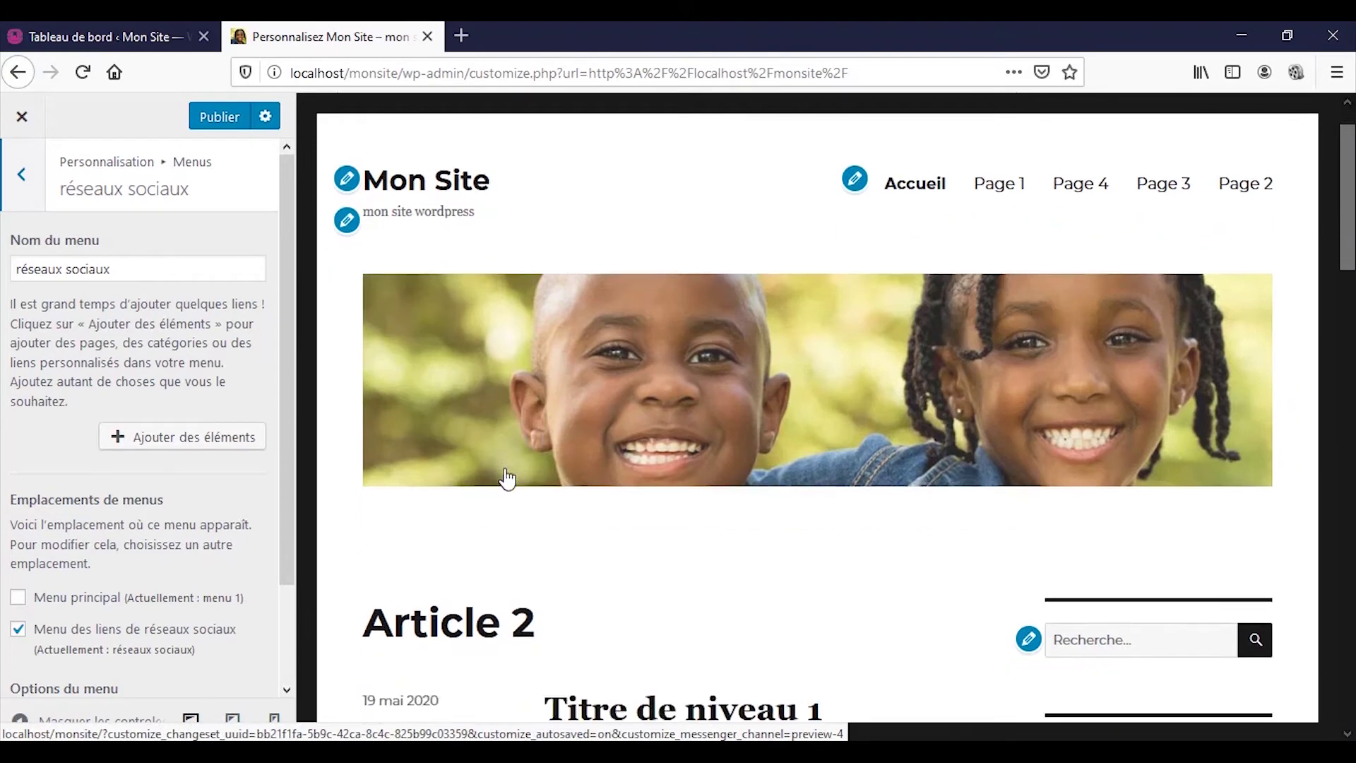
left_click(217, 449)
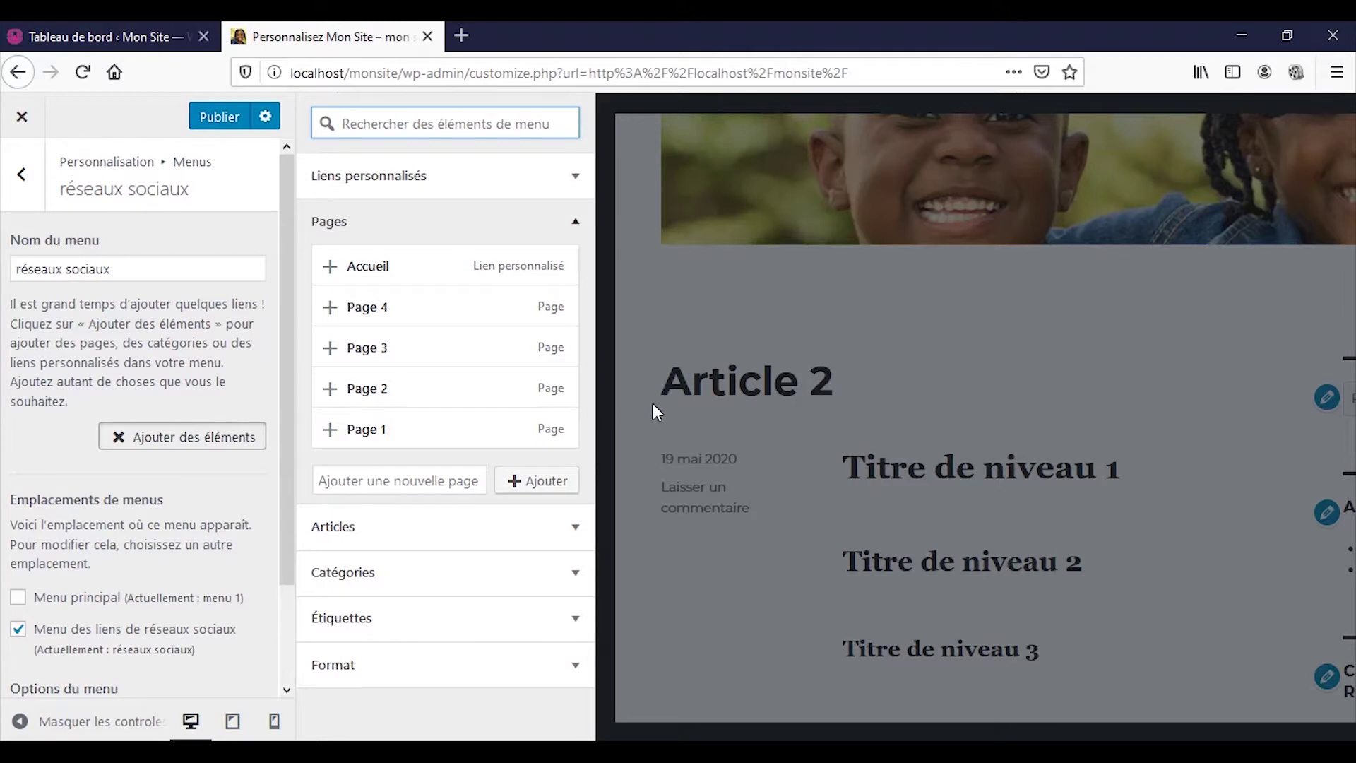
left_click(568, 225)
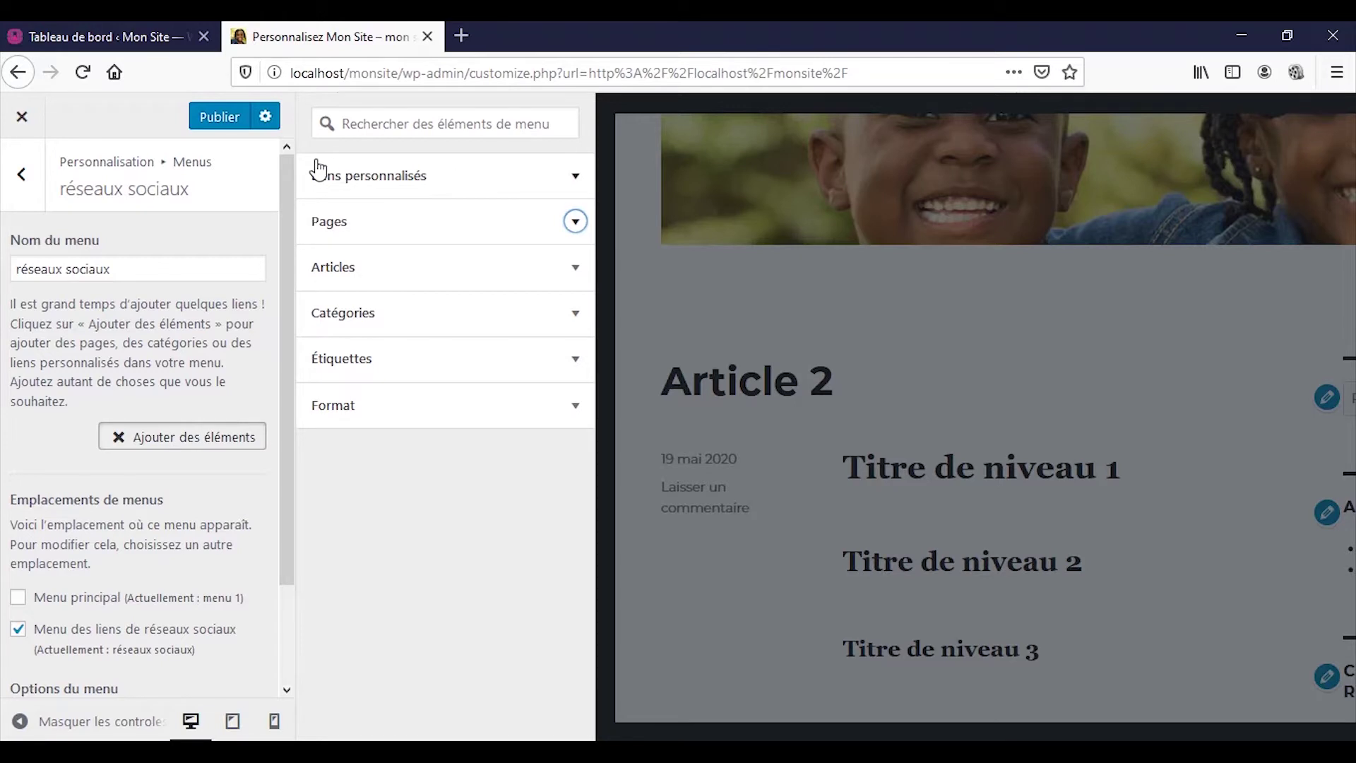
left_click(423, 179)
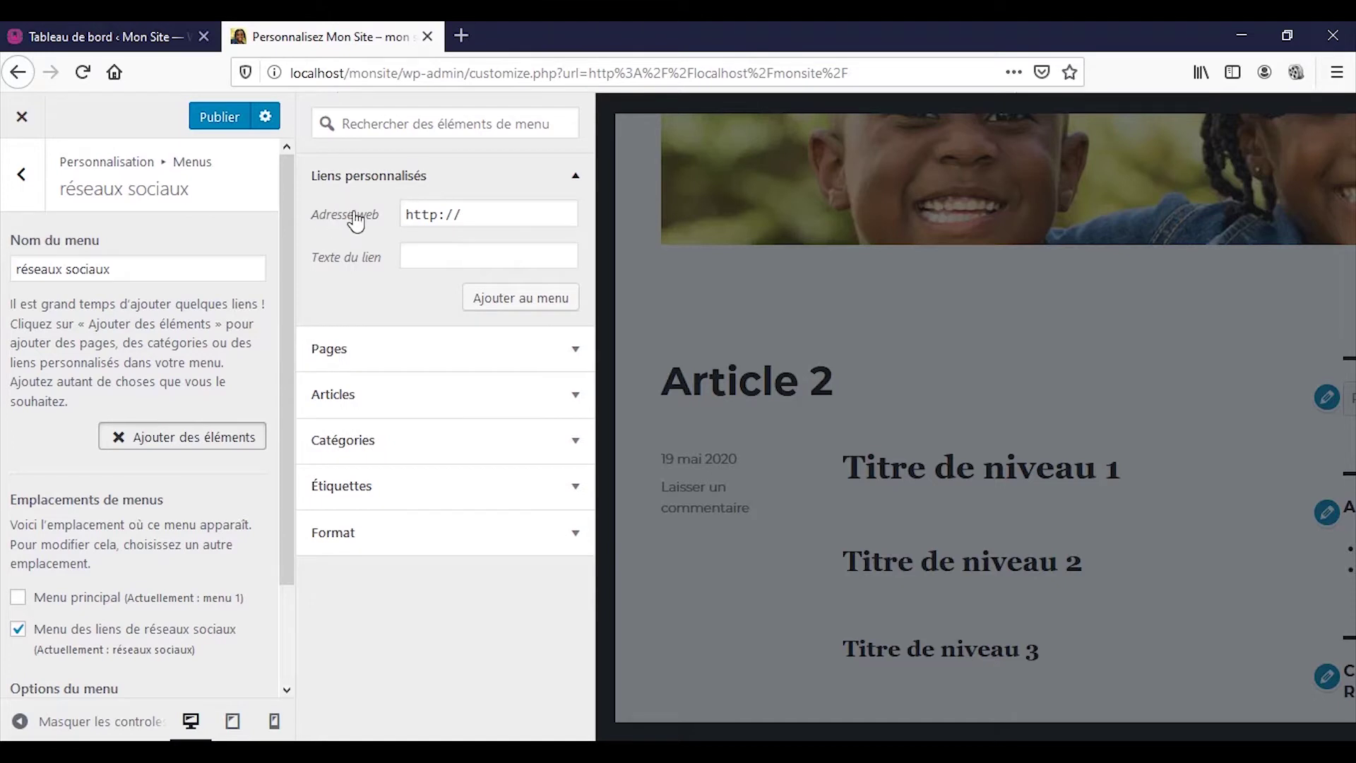
left_click(490, 217)
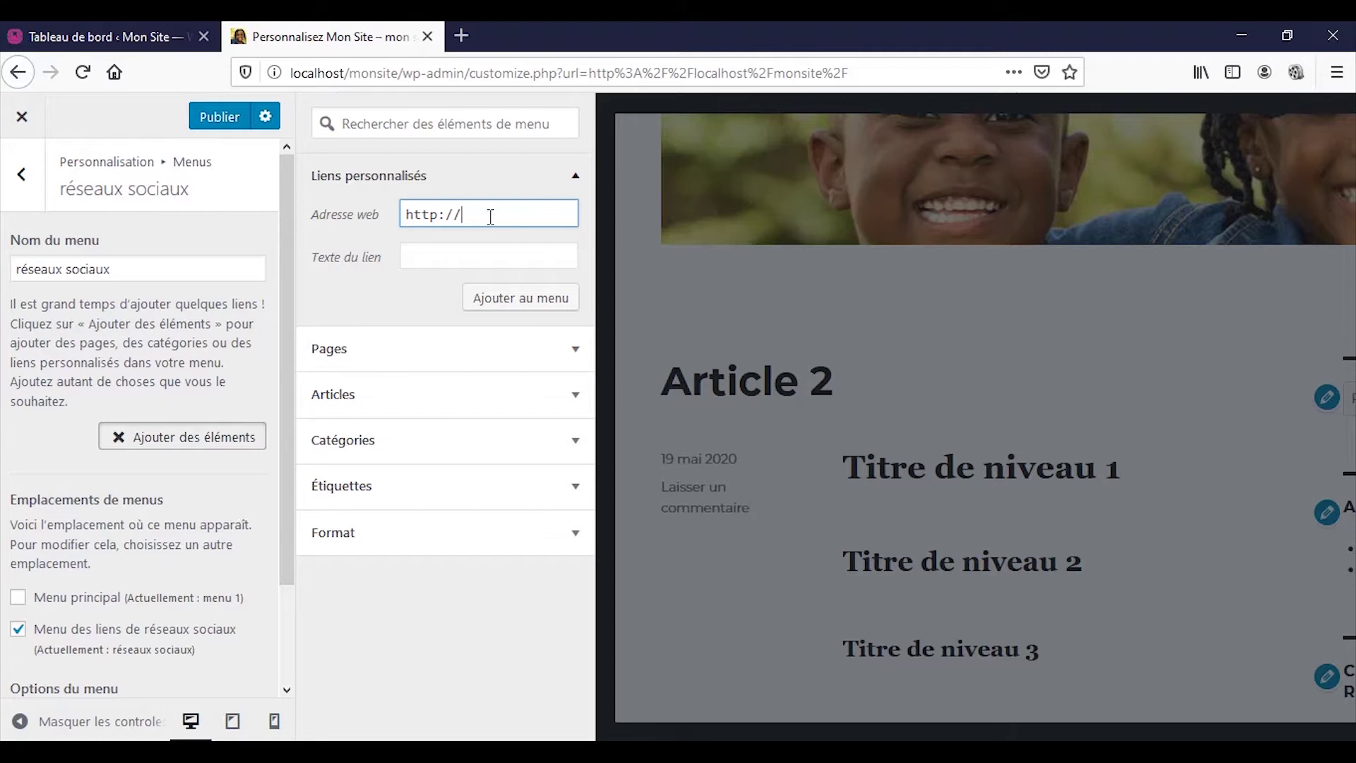
type("facebook.com")
left_click(528, 250)
type("Facebook")
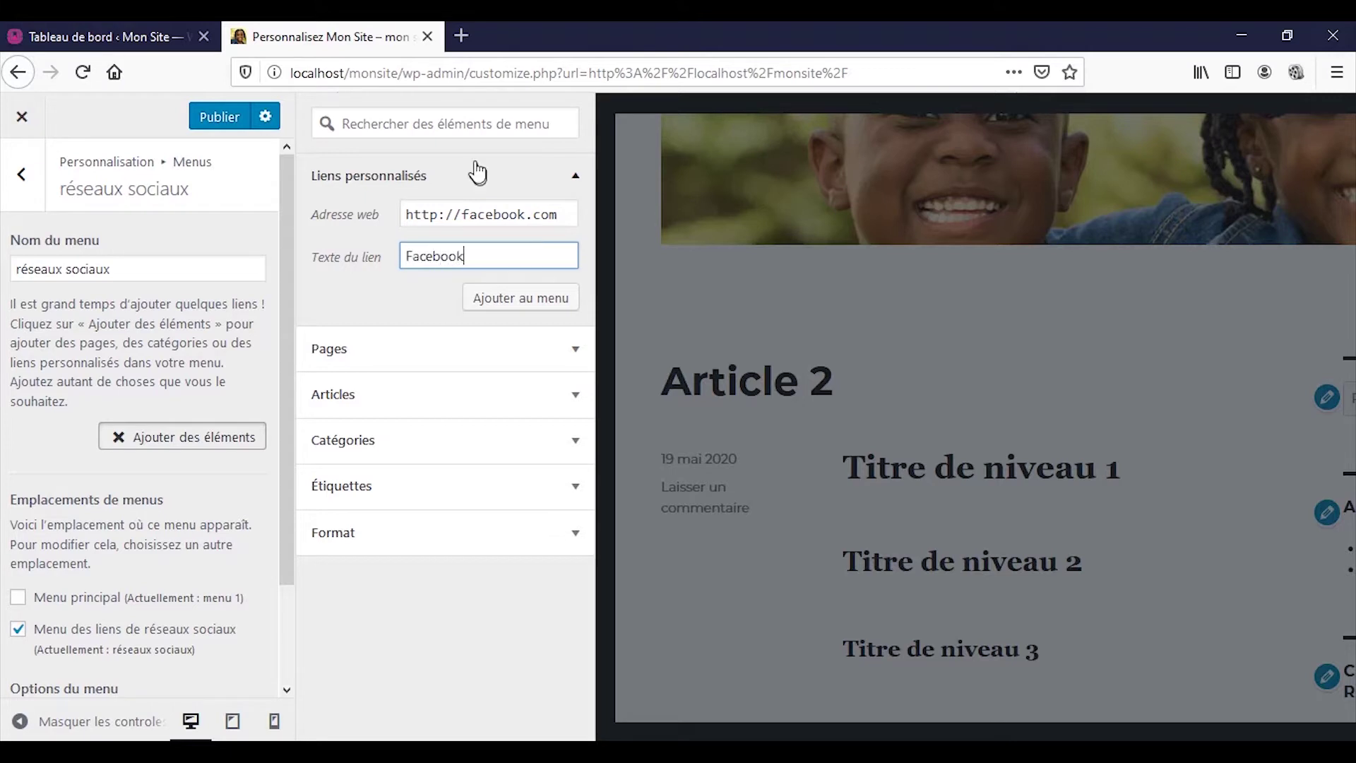
left_click(524, 300)
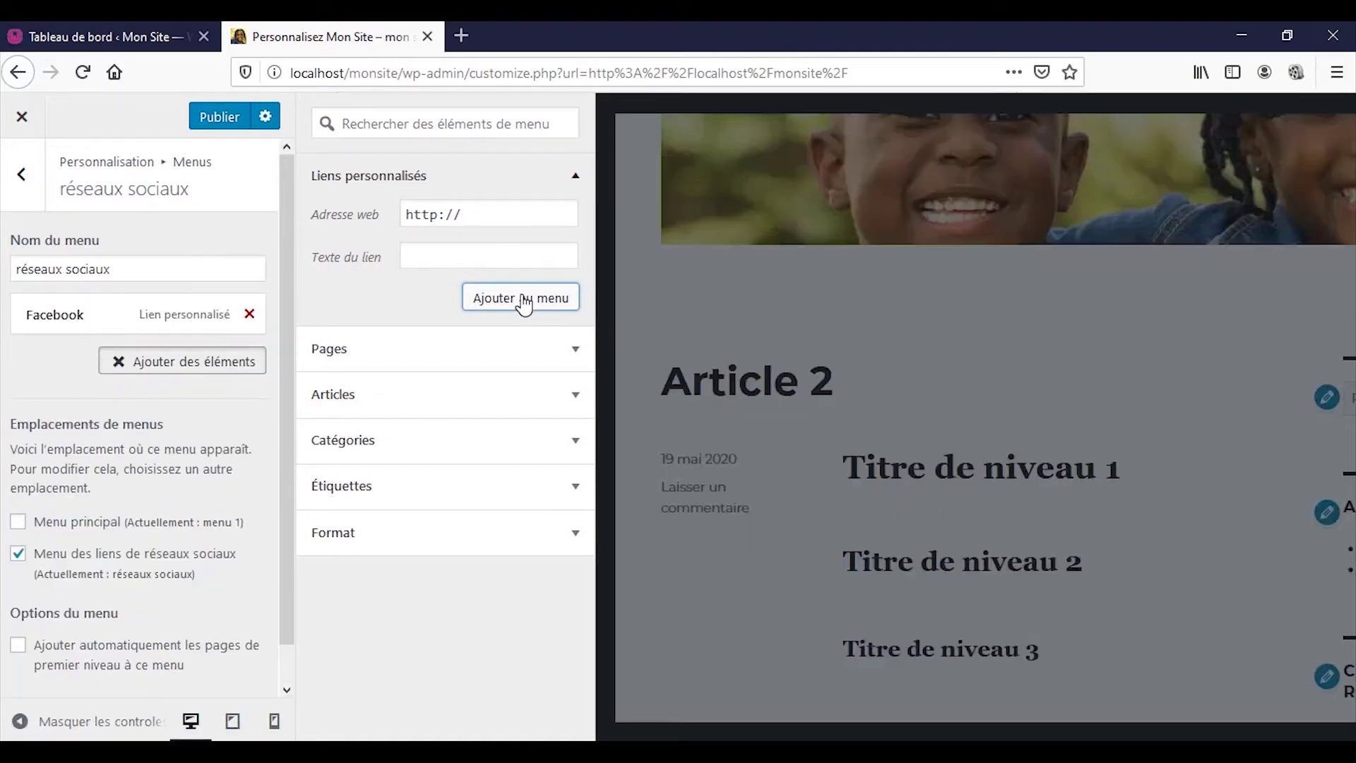
left_click(236, 380)
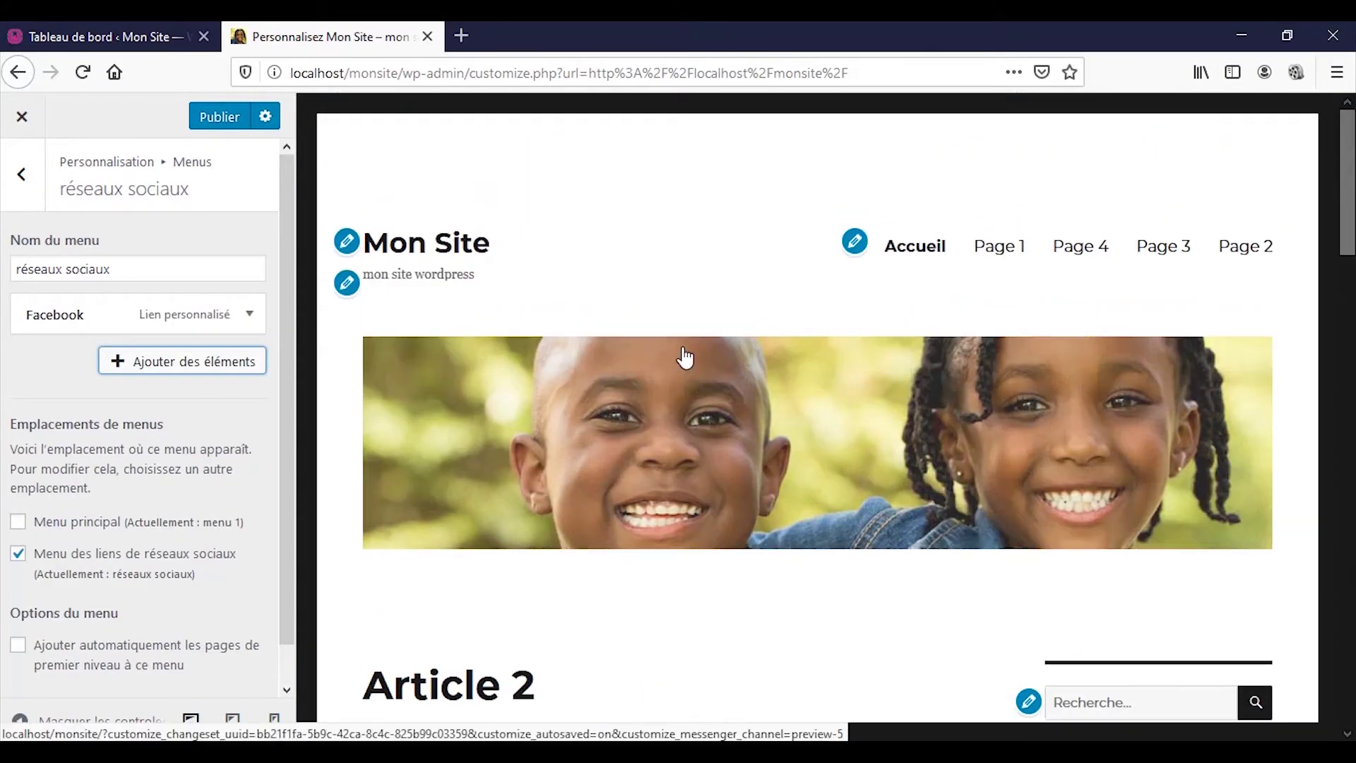
scroll(684, 353, "down", 6)
scroll(684, 346, "down", 10)
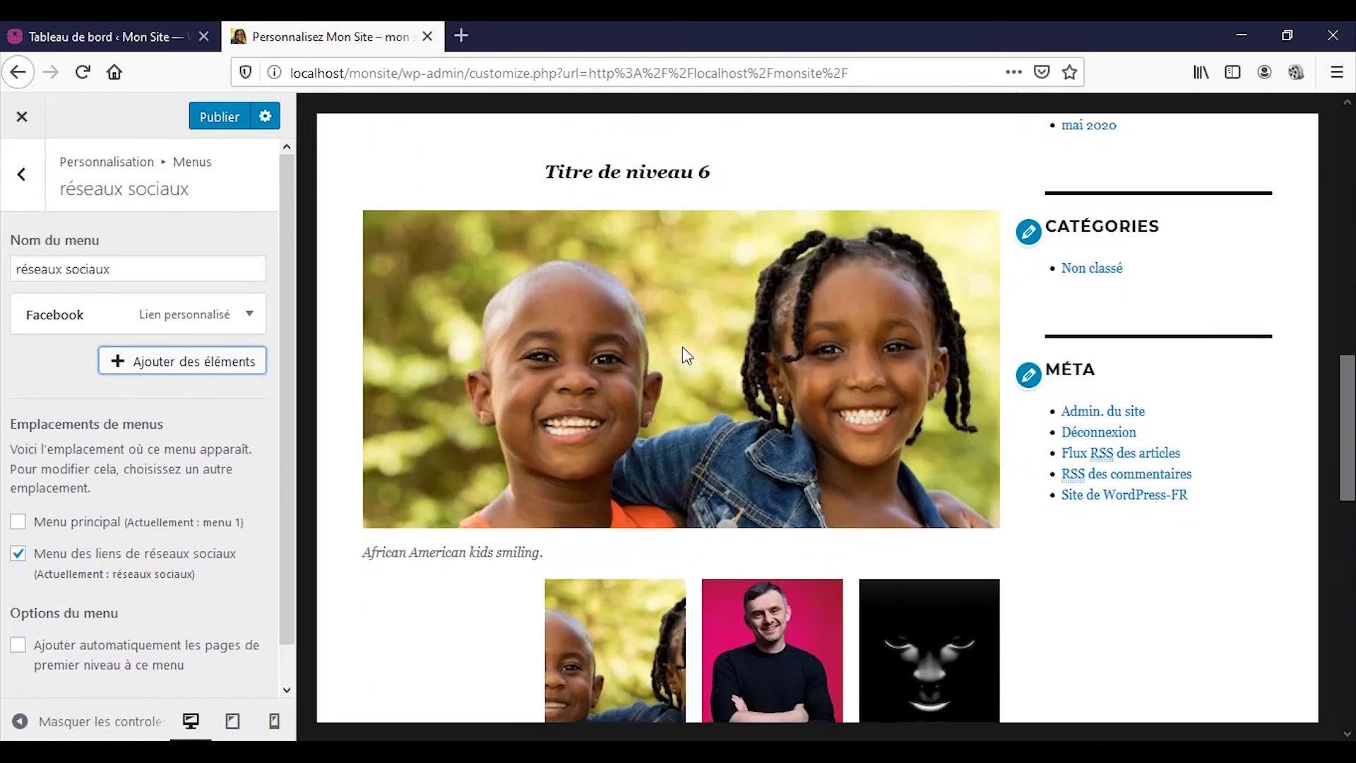
scroll(684, 349, "down", 8)
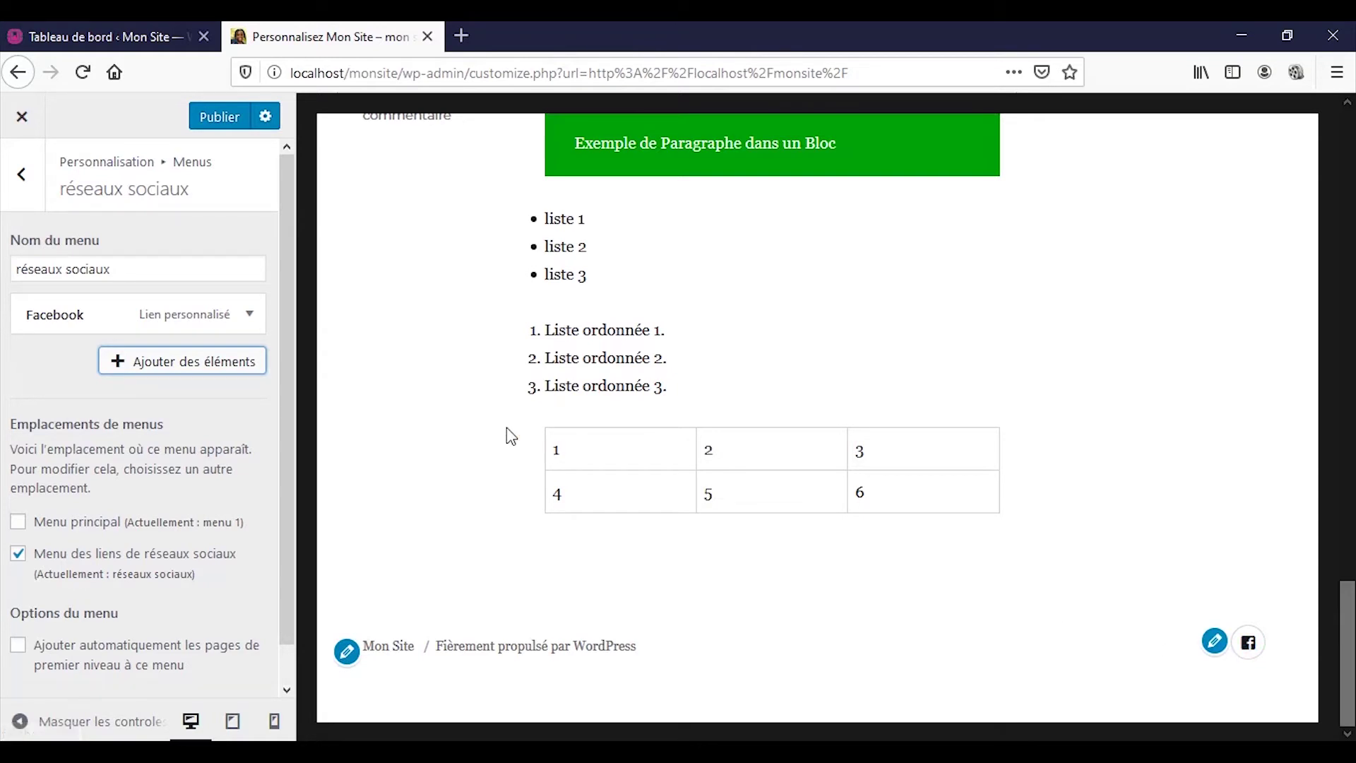
left_click(140, 372)
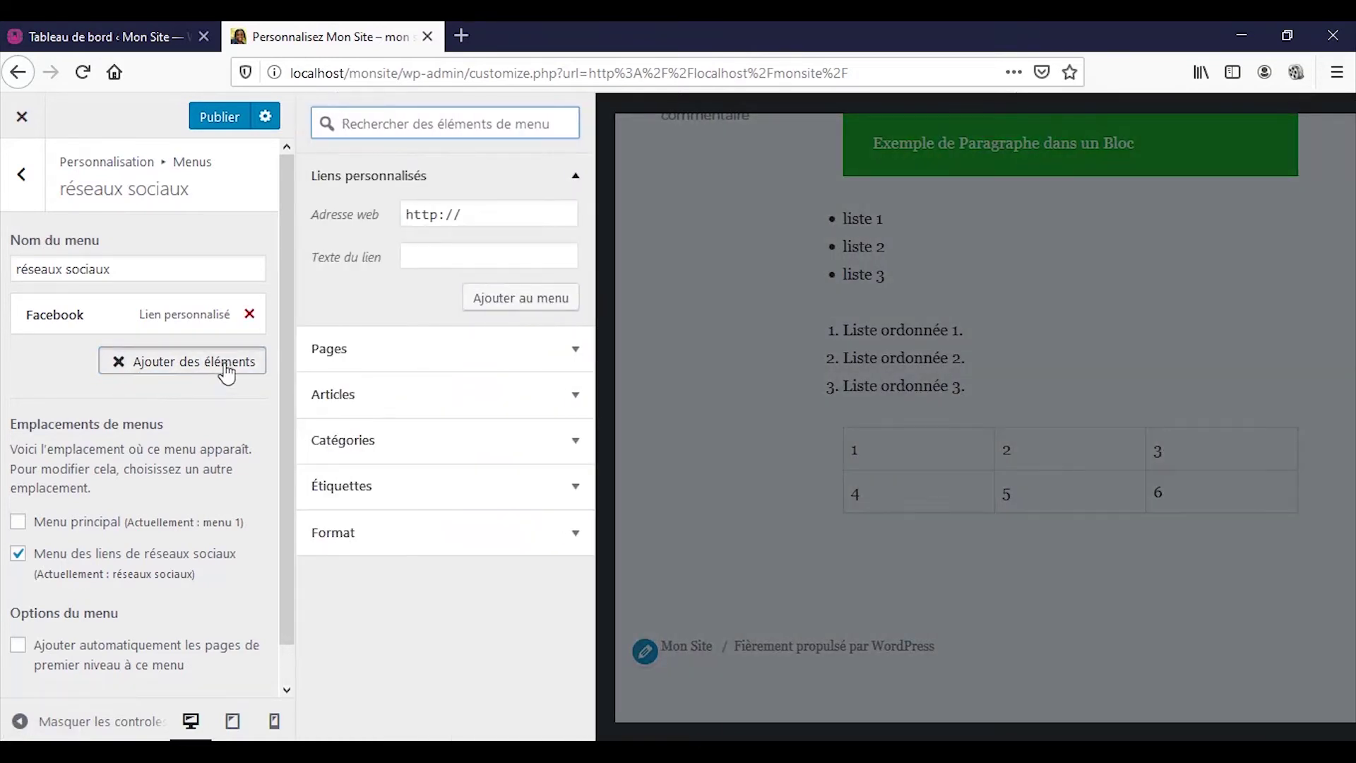
left_click(482, 207)
type("t")
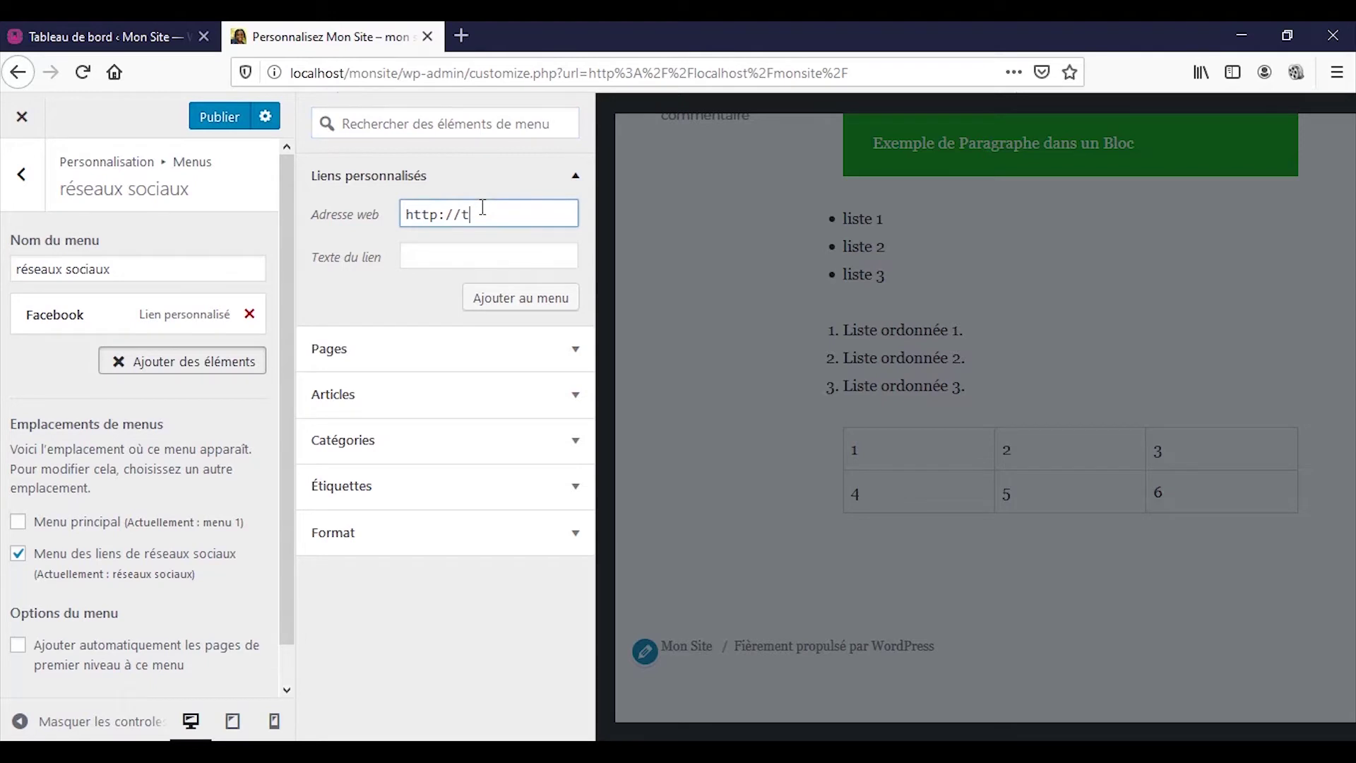
type("iw")
type("itter")
type(".com")
left_click(478, 259)
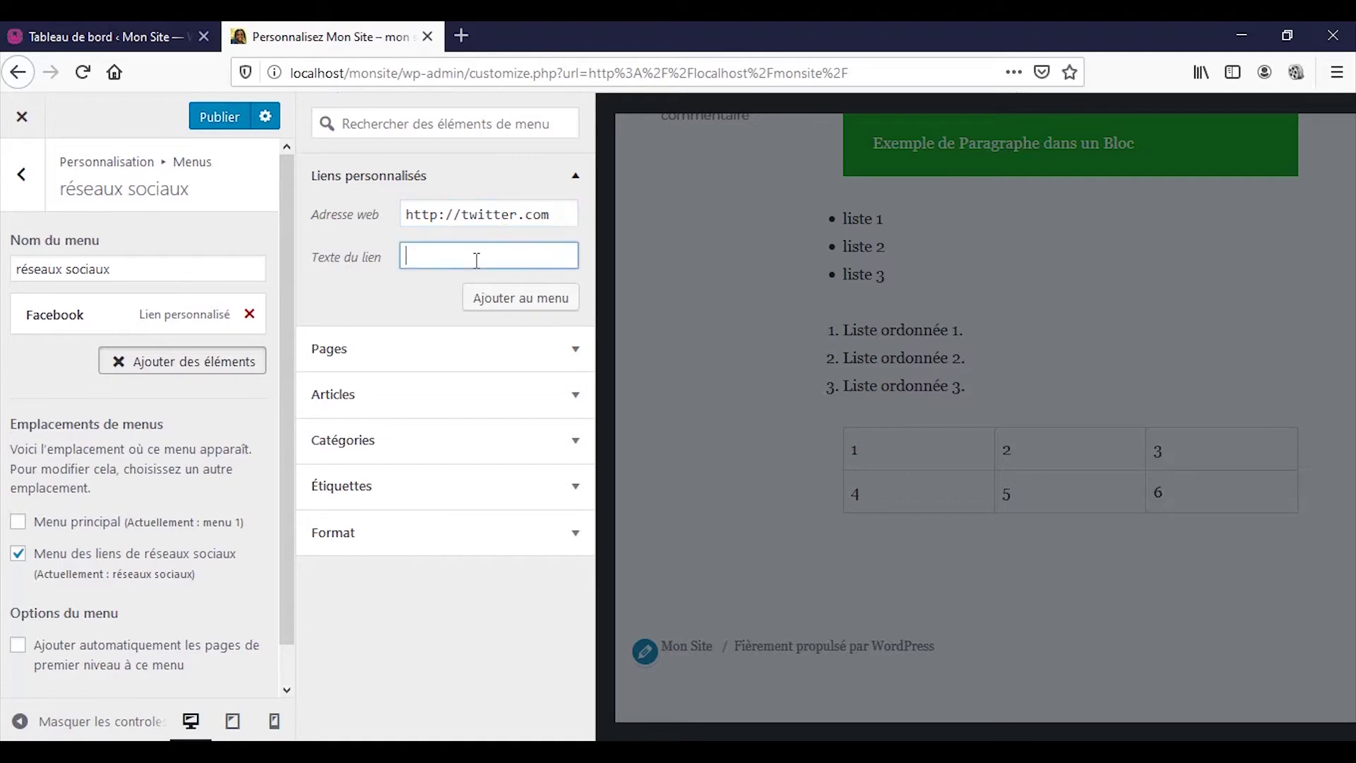
type("Twitter")
left_click(485, 303)
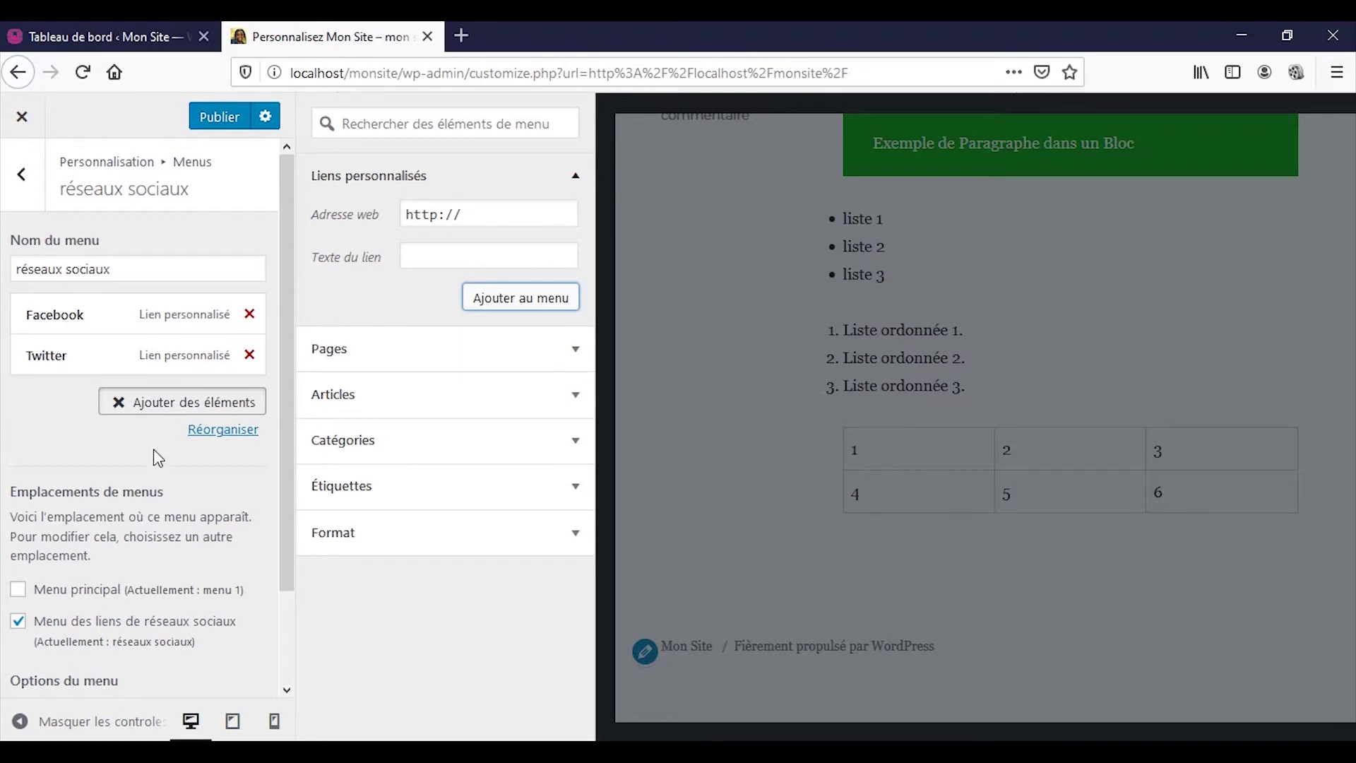
left_click(168, 402)
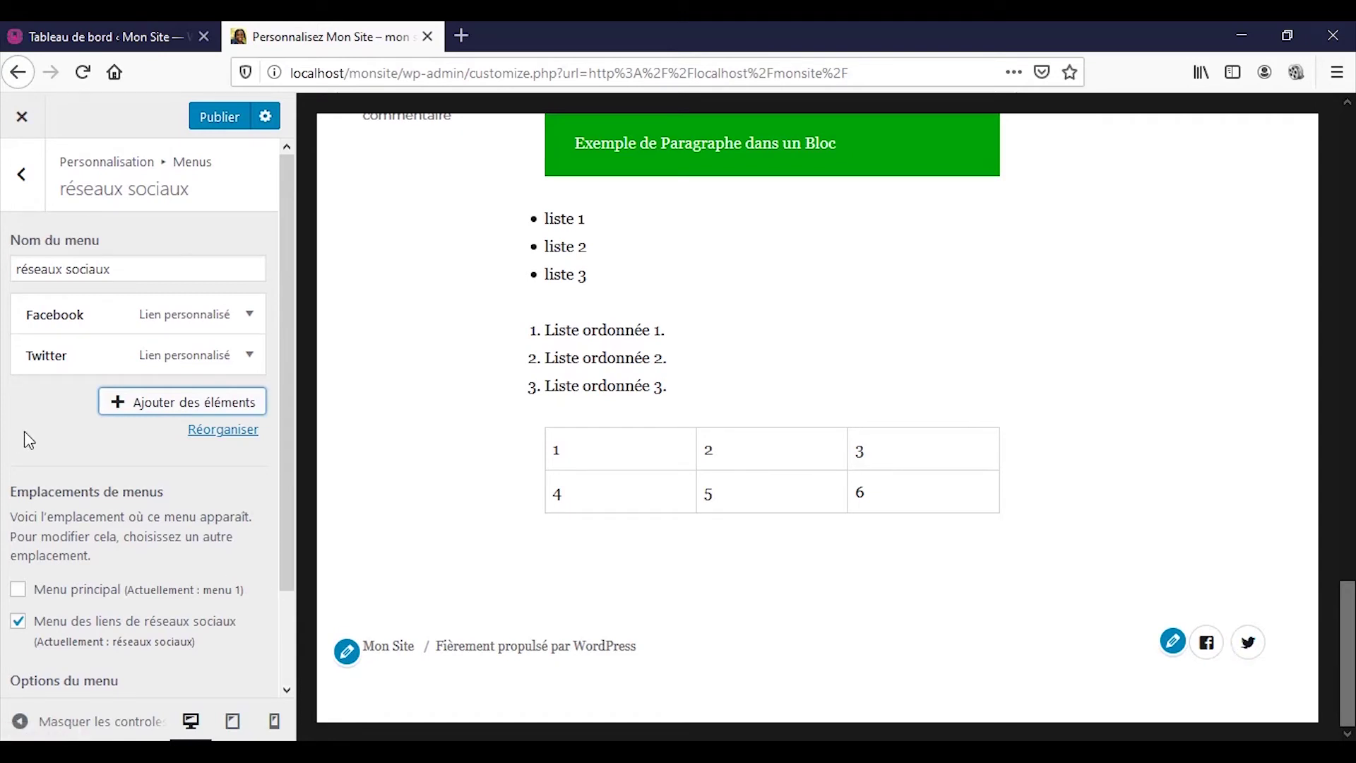
left_click(144, 414)
left_click(502, 223)
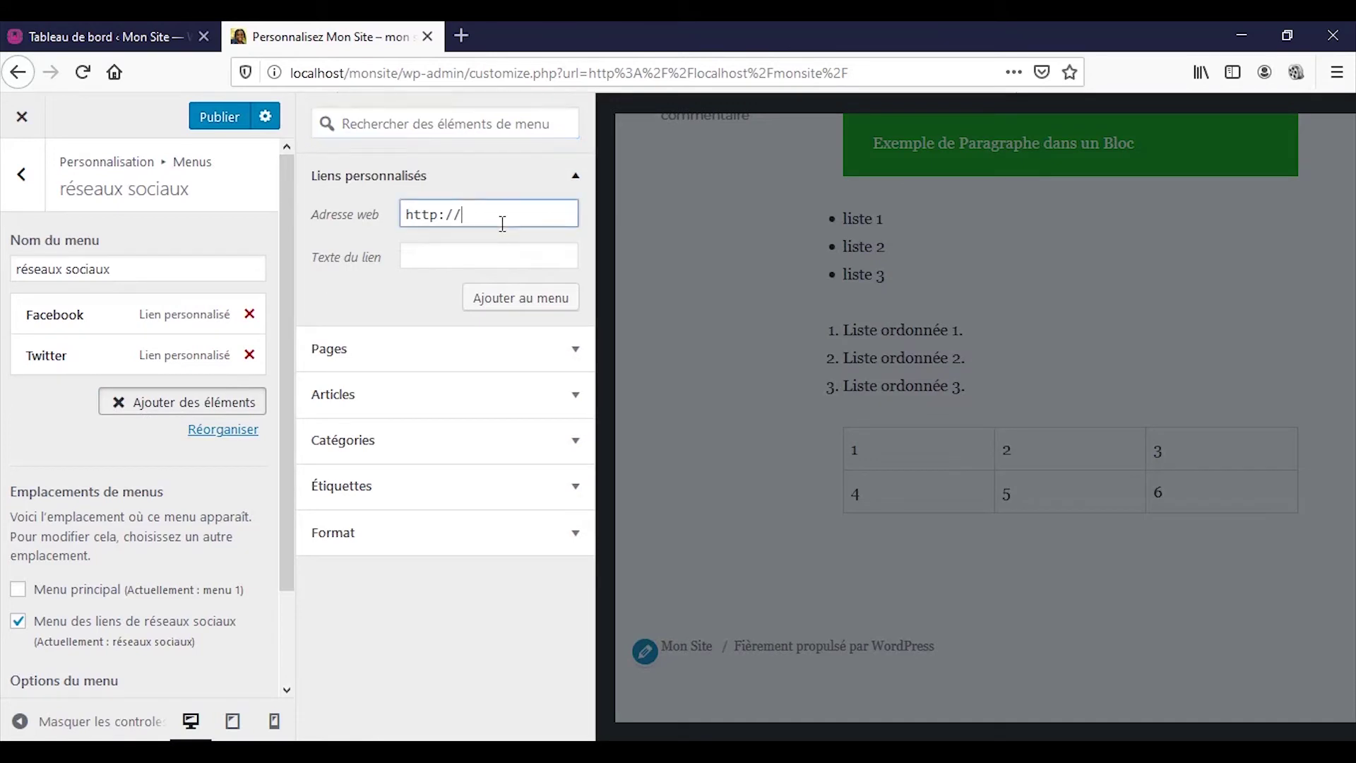
type("linkedin.com")
key("Tab")
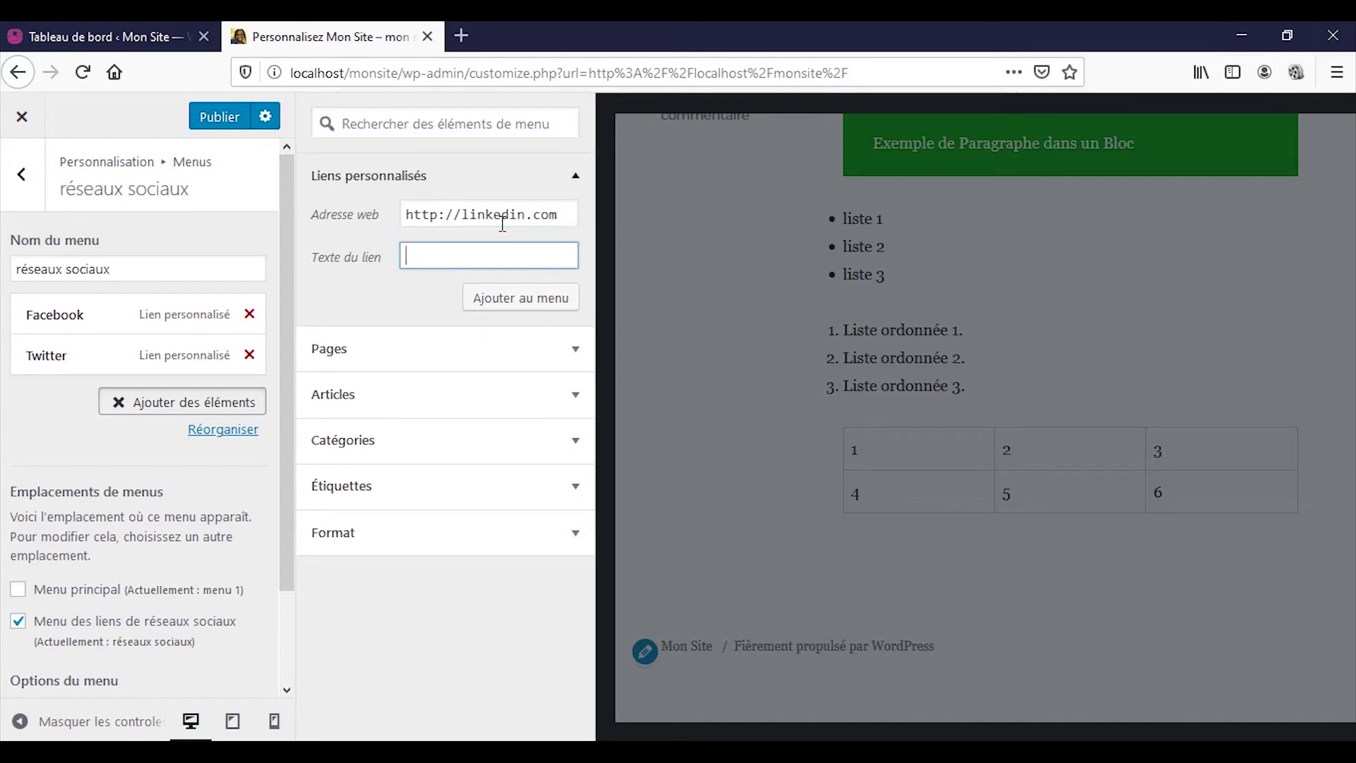
type("Linkedin")
left_click(480, 302)
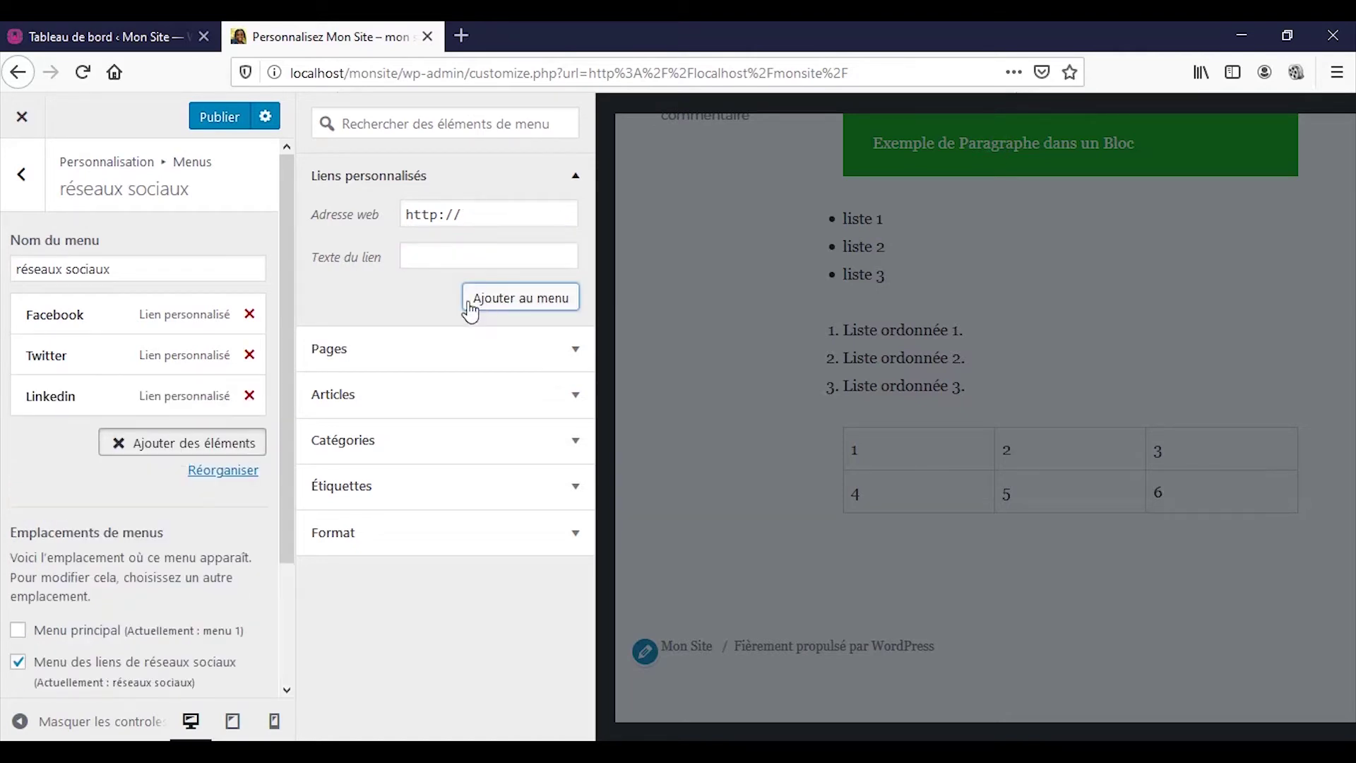
left_click(249, 446)
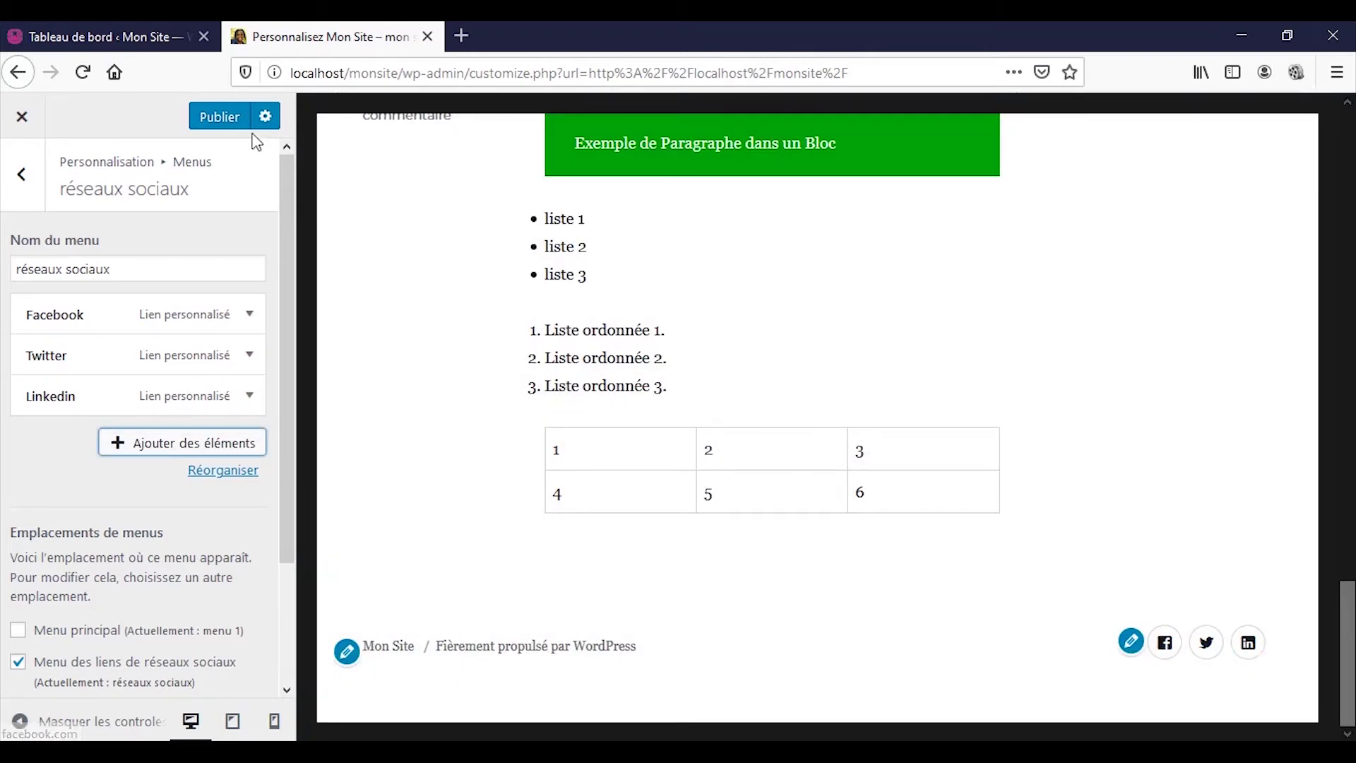
- Publish the customizations and close the customizer to return to the live site
left_click(237, 117)
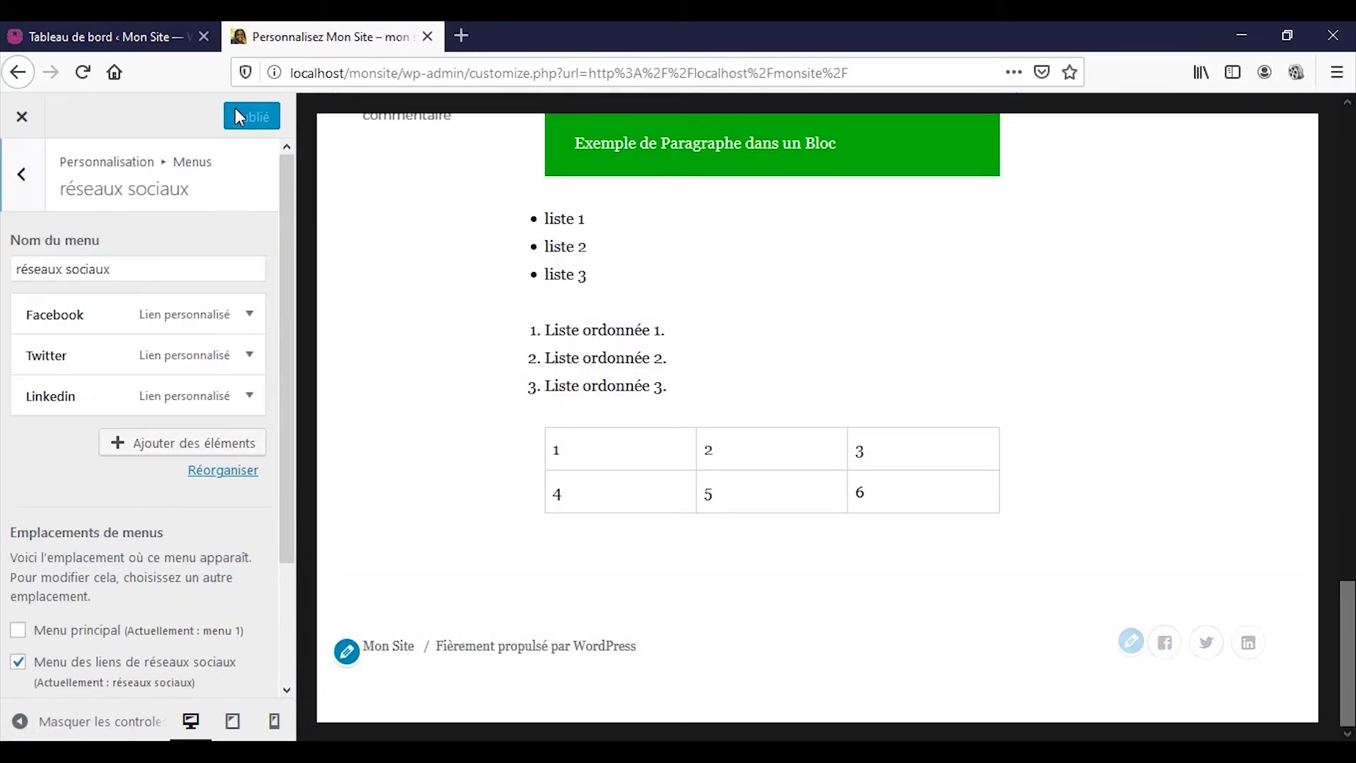
left_click(6, 136)
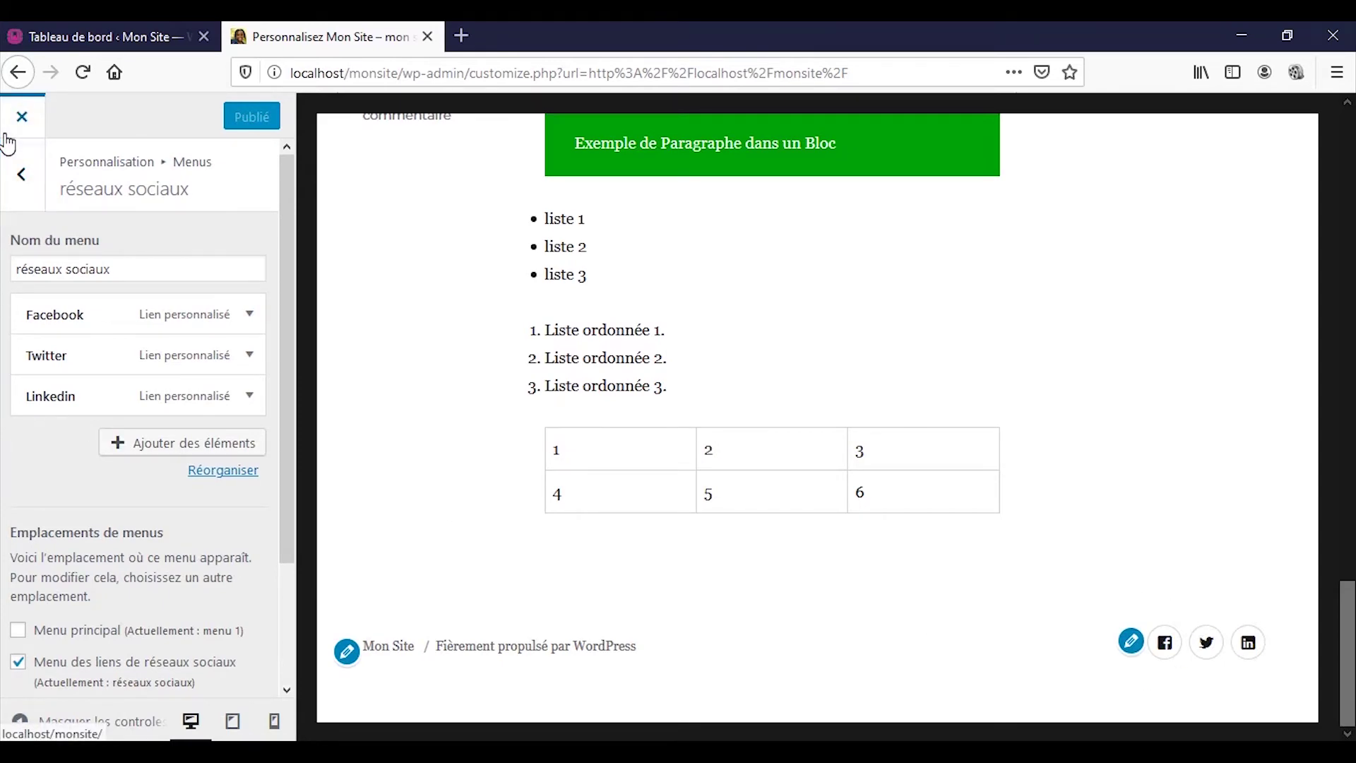
- Test the Facebook icon in the live site's footer and check the address it opens
scroll(4, 141, "down", 5)
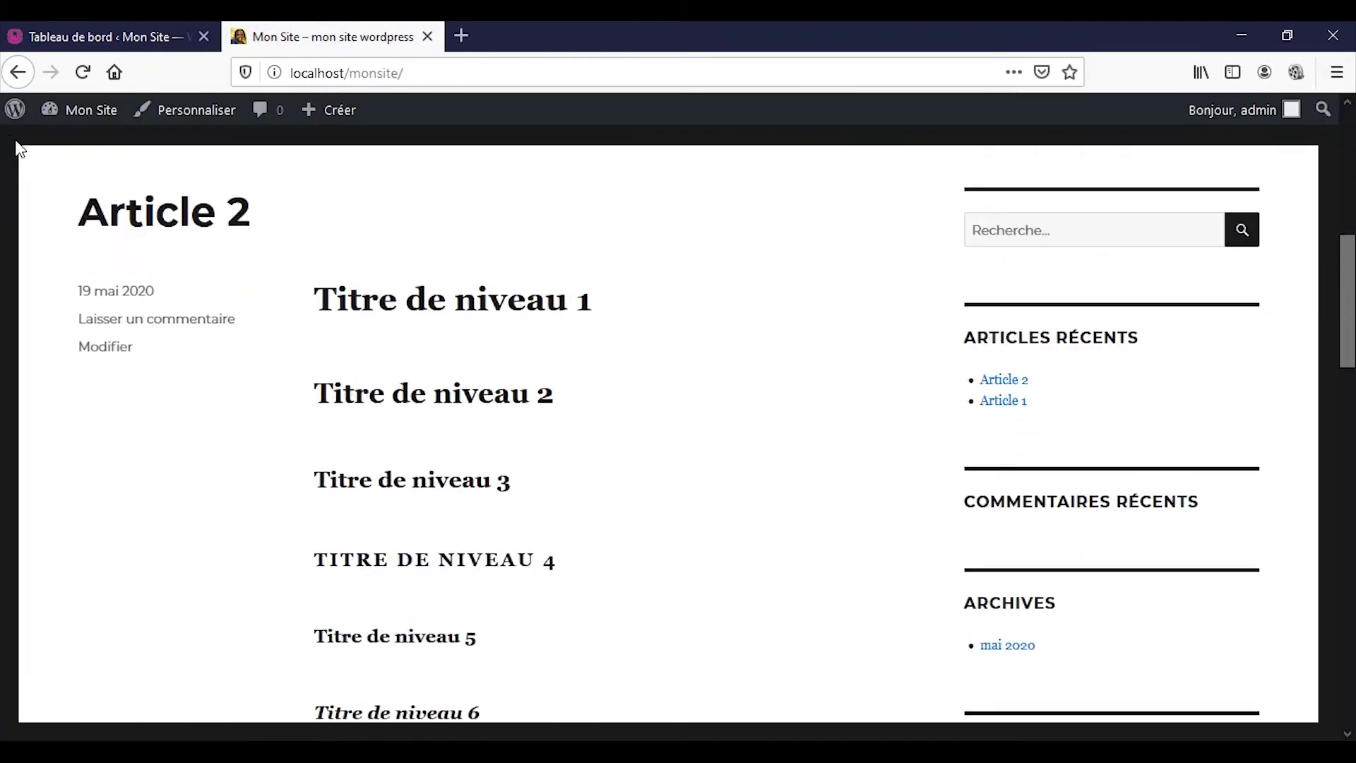
scroll(586, 361, "down", 5)
scroll(586, 362, "down", 10)
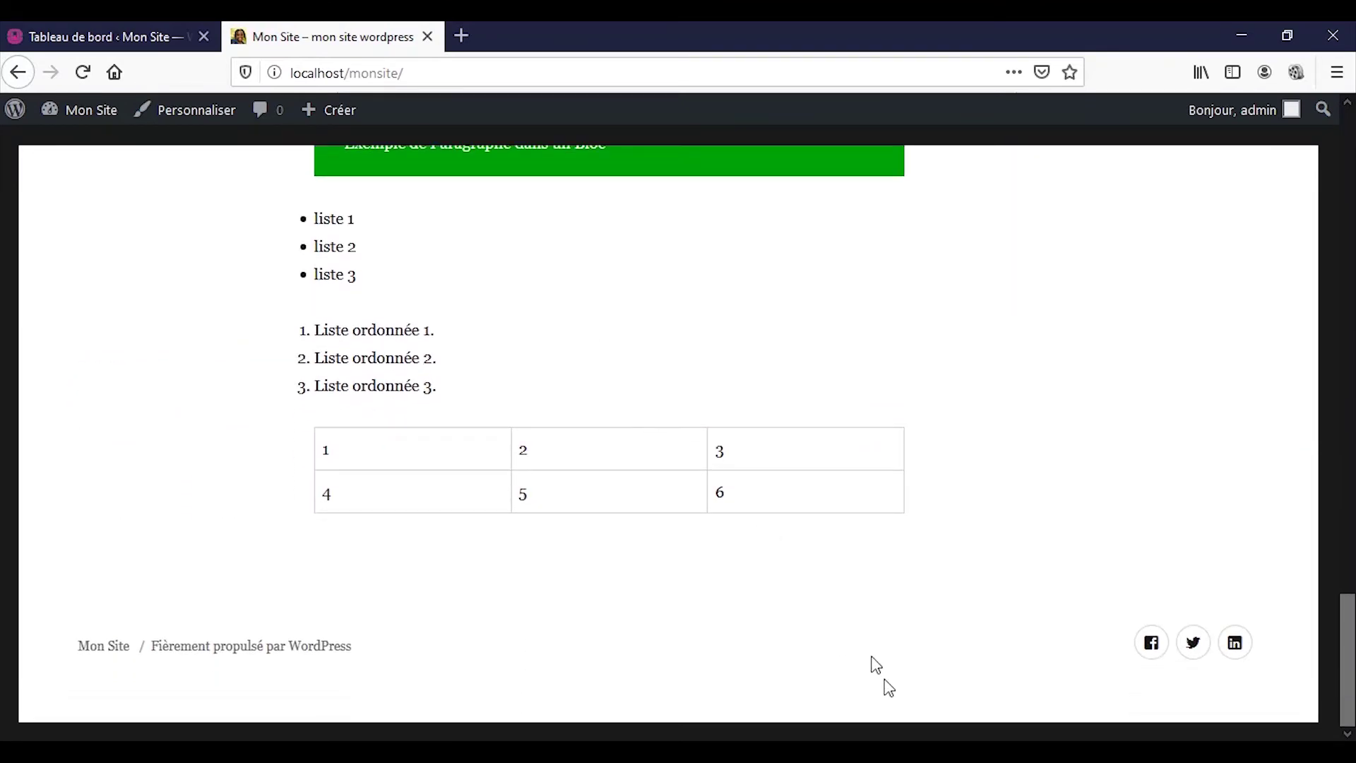
left_click(1151, 644)
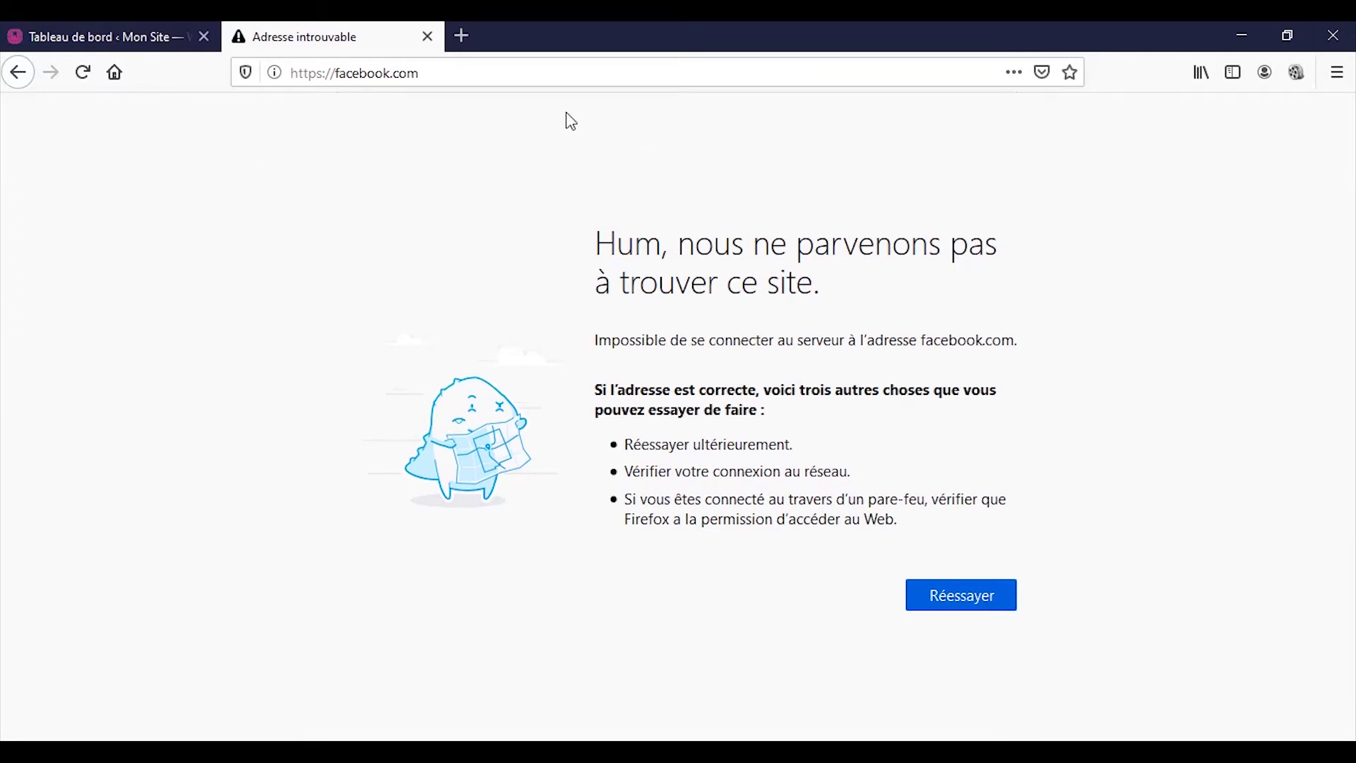
left_click(526, 73)
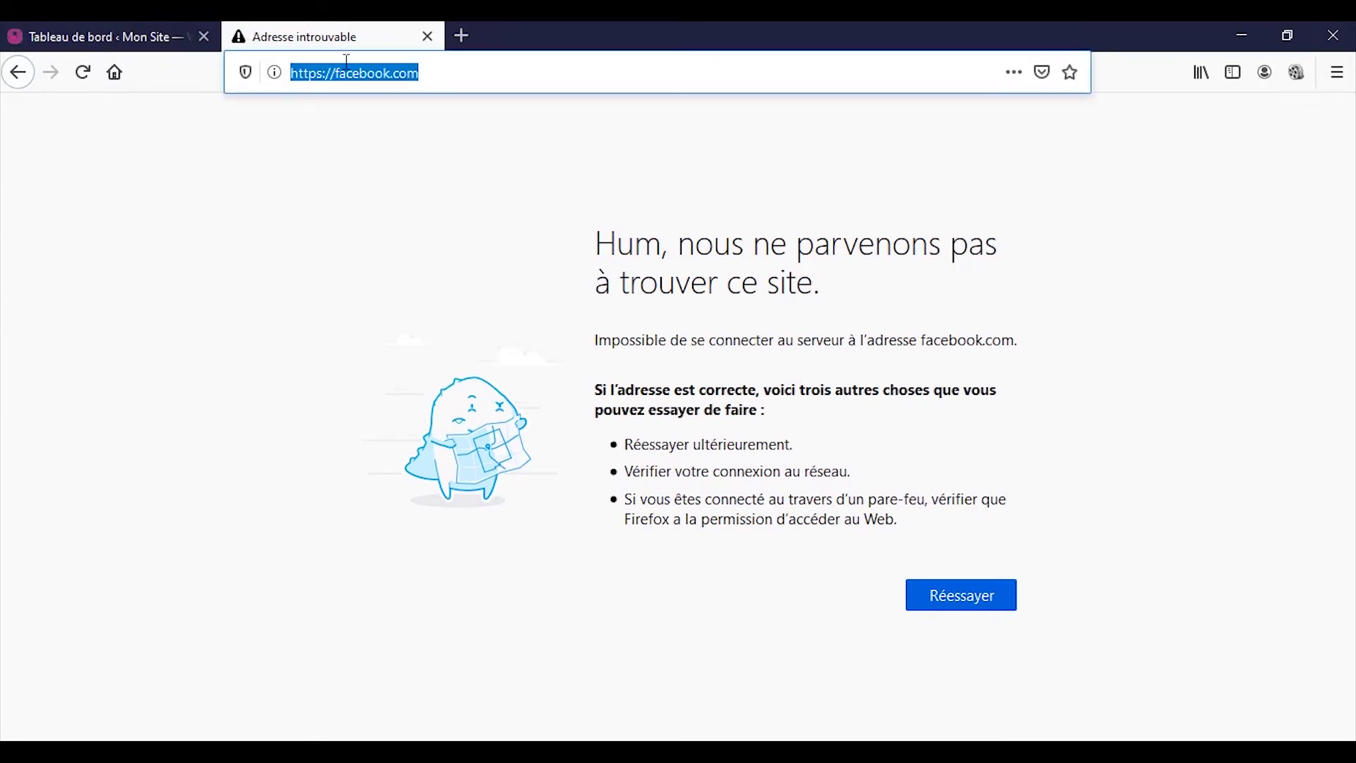
- Go back to the live site and reopen the customizer at its Widgets settings
left_click(19, 74)
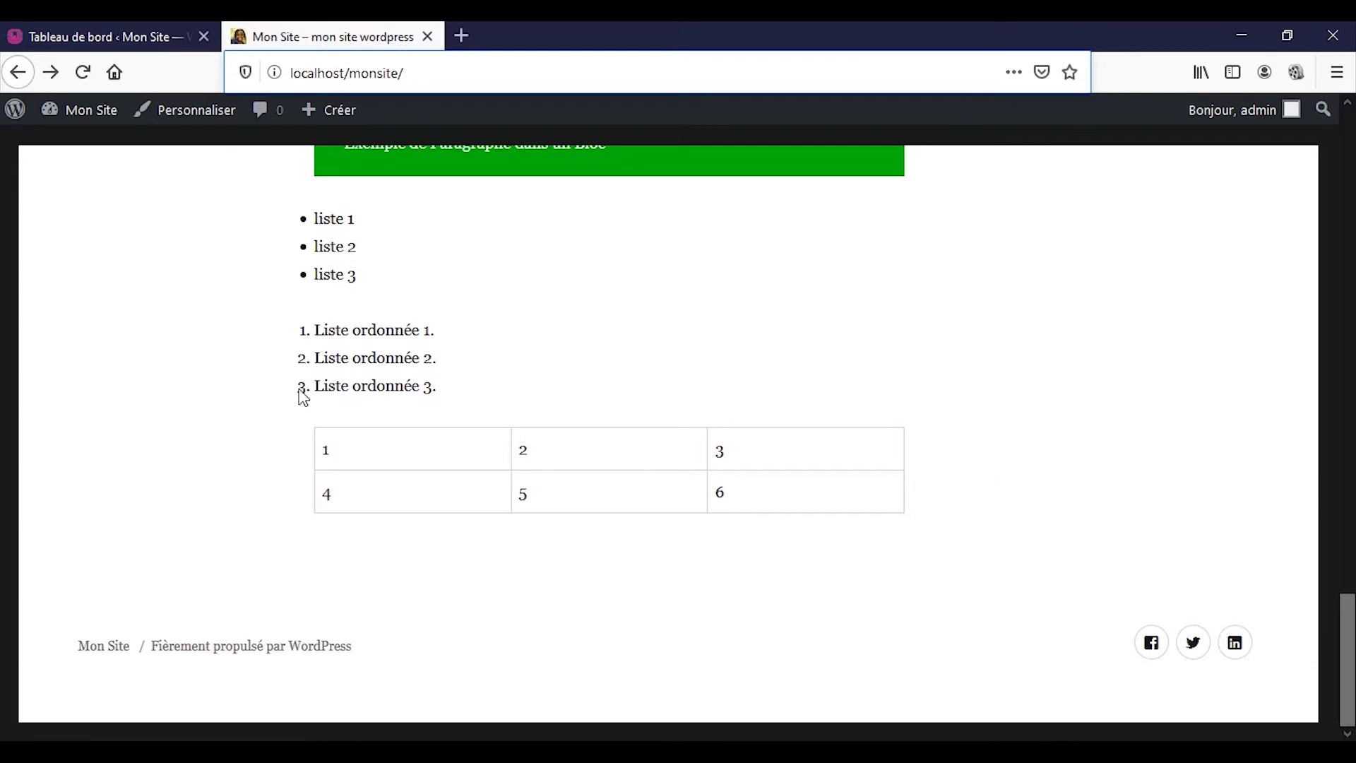
left_click(145, 117)
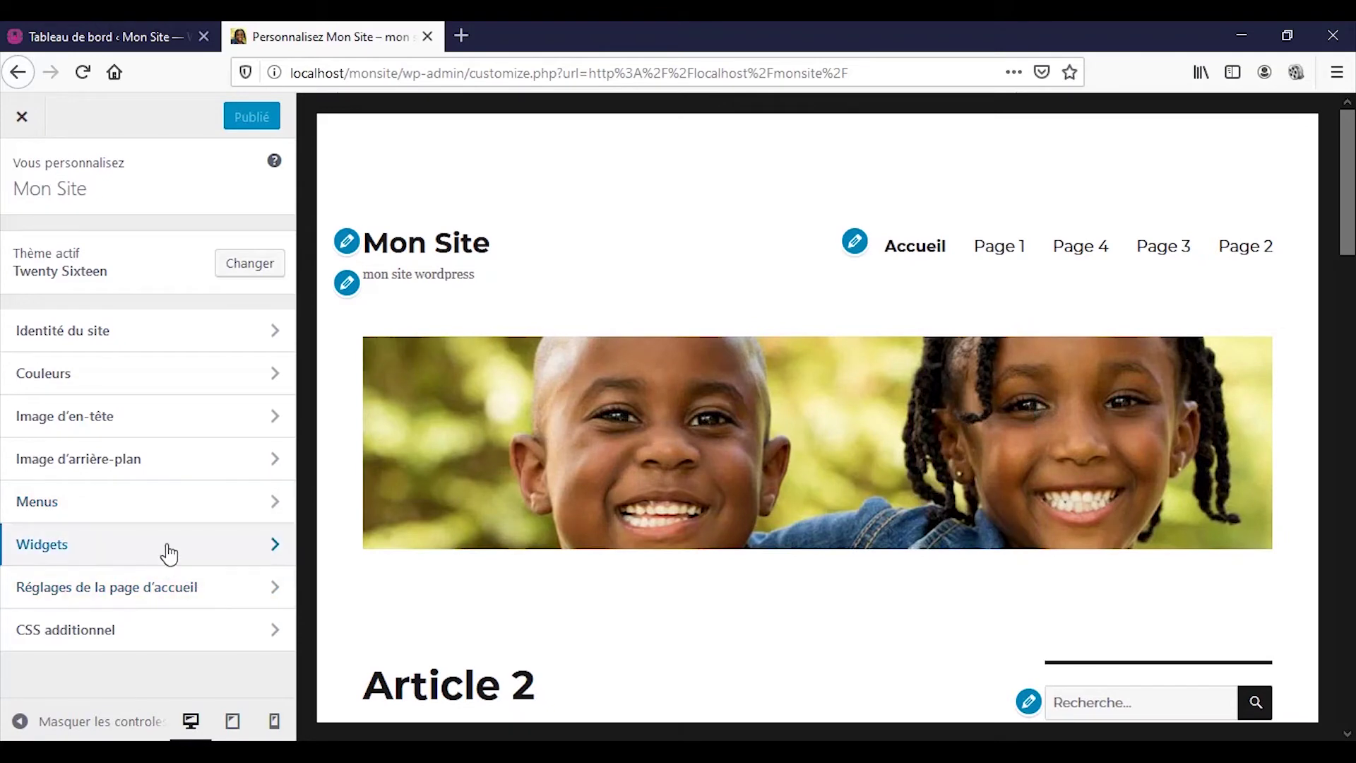
left_click(58, 560)
- Examine the sidebar widgets in the preview, from the search box through recent articles, comments, archives and categories to Méta
scroll(871, 490, "down", 8)
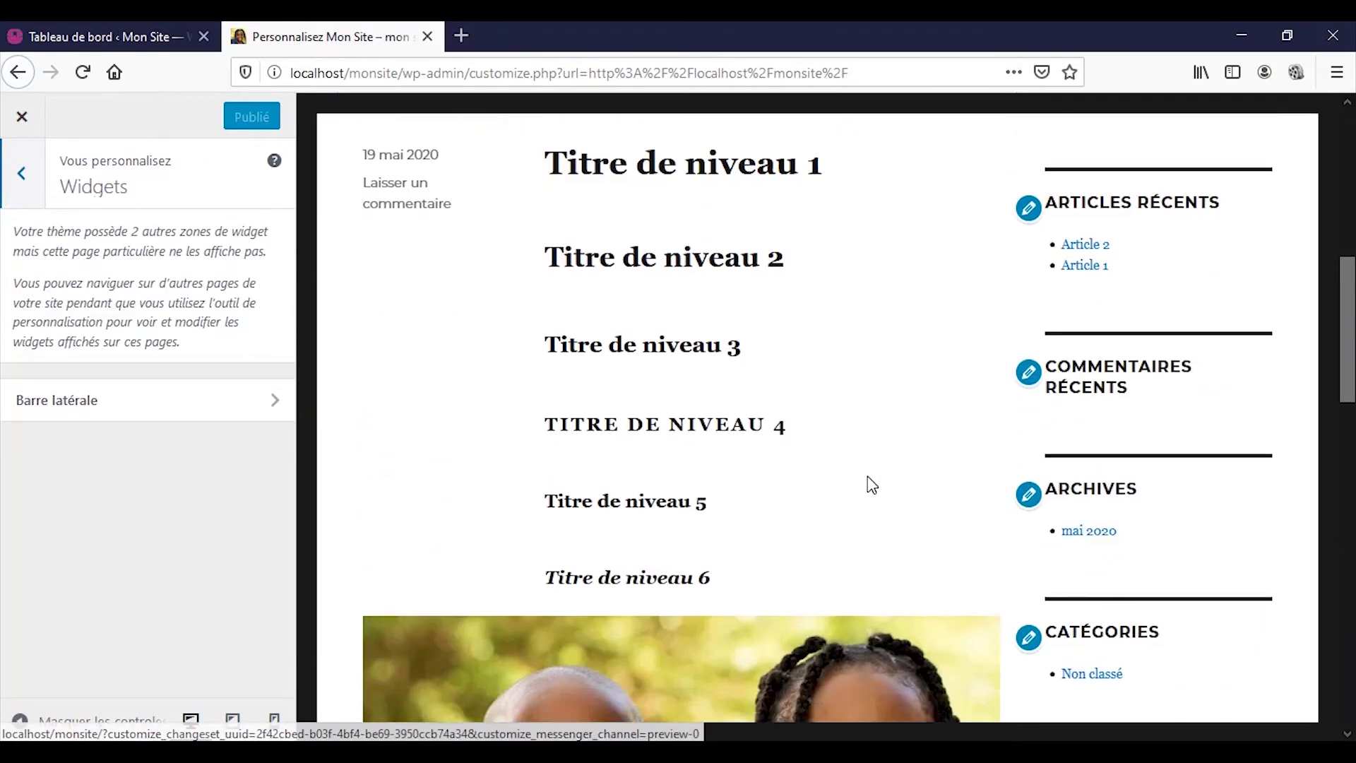
scroll(1126, 300, "up", 2)
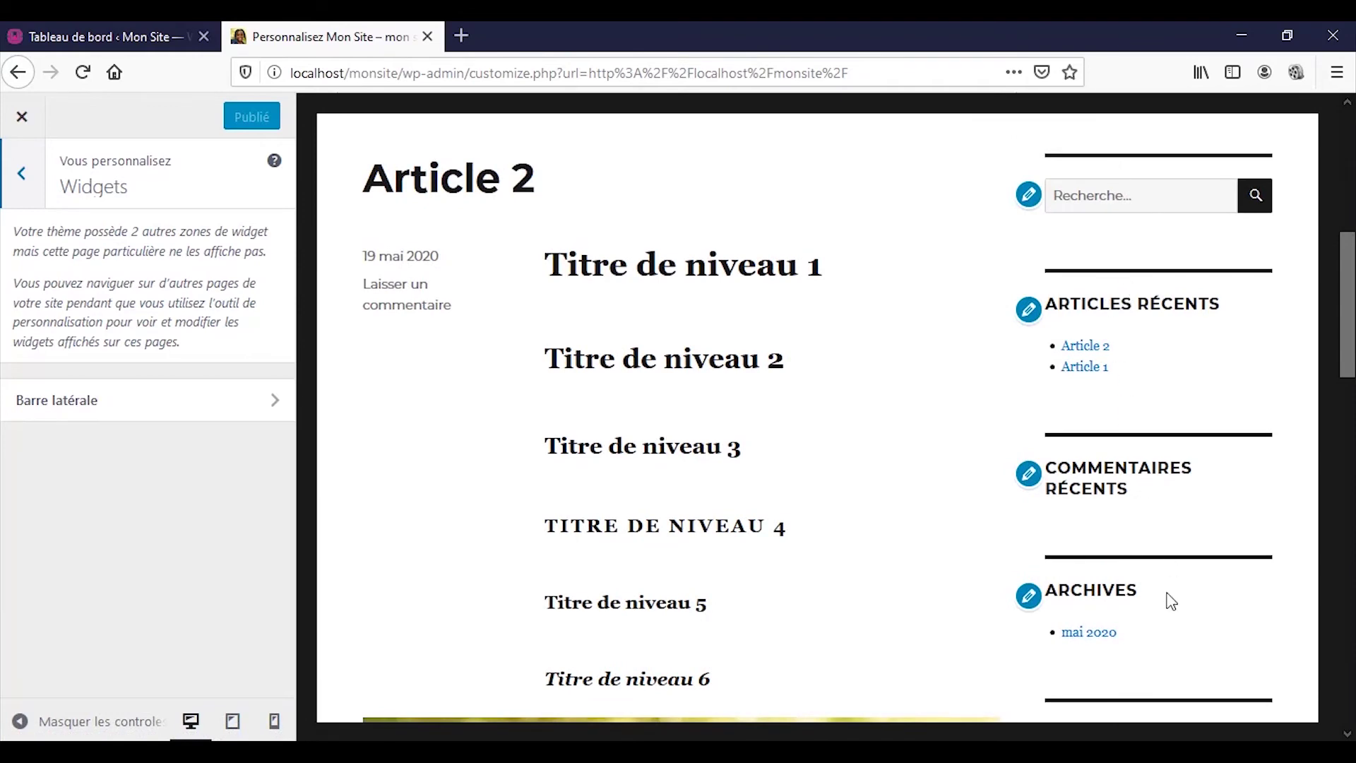
scroll(1195, 490, "down", 3)
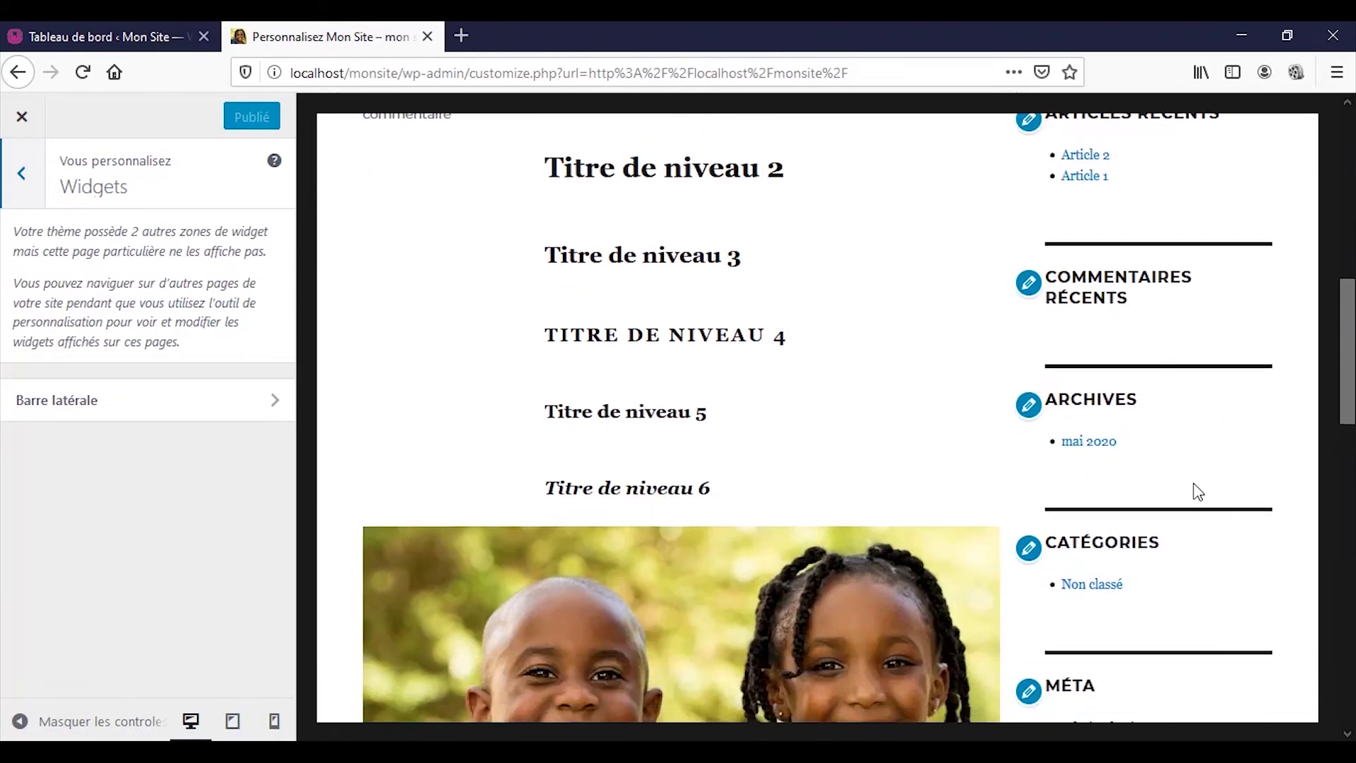
scroll(1186, 424, "up", 5)
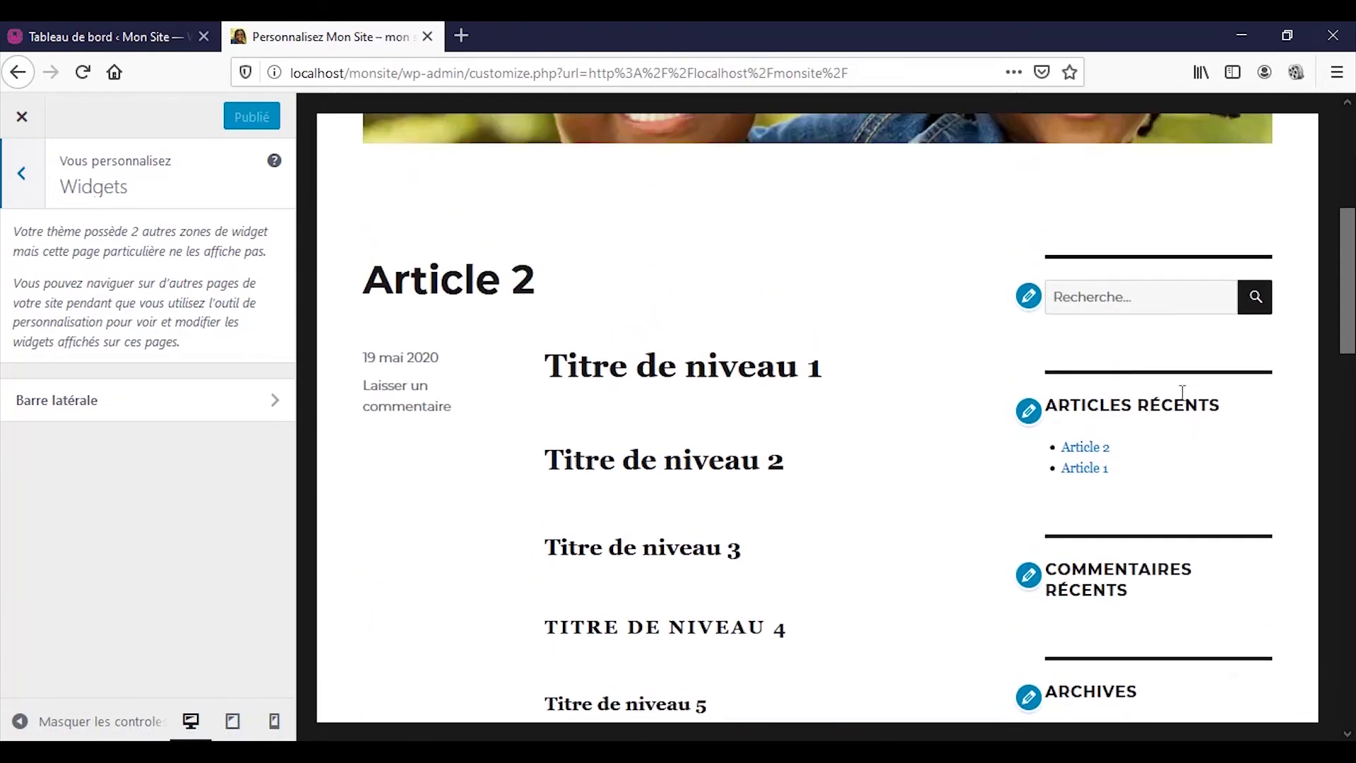
left_click(1177, 302)
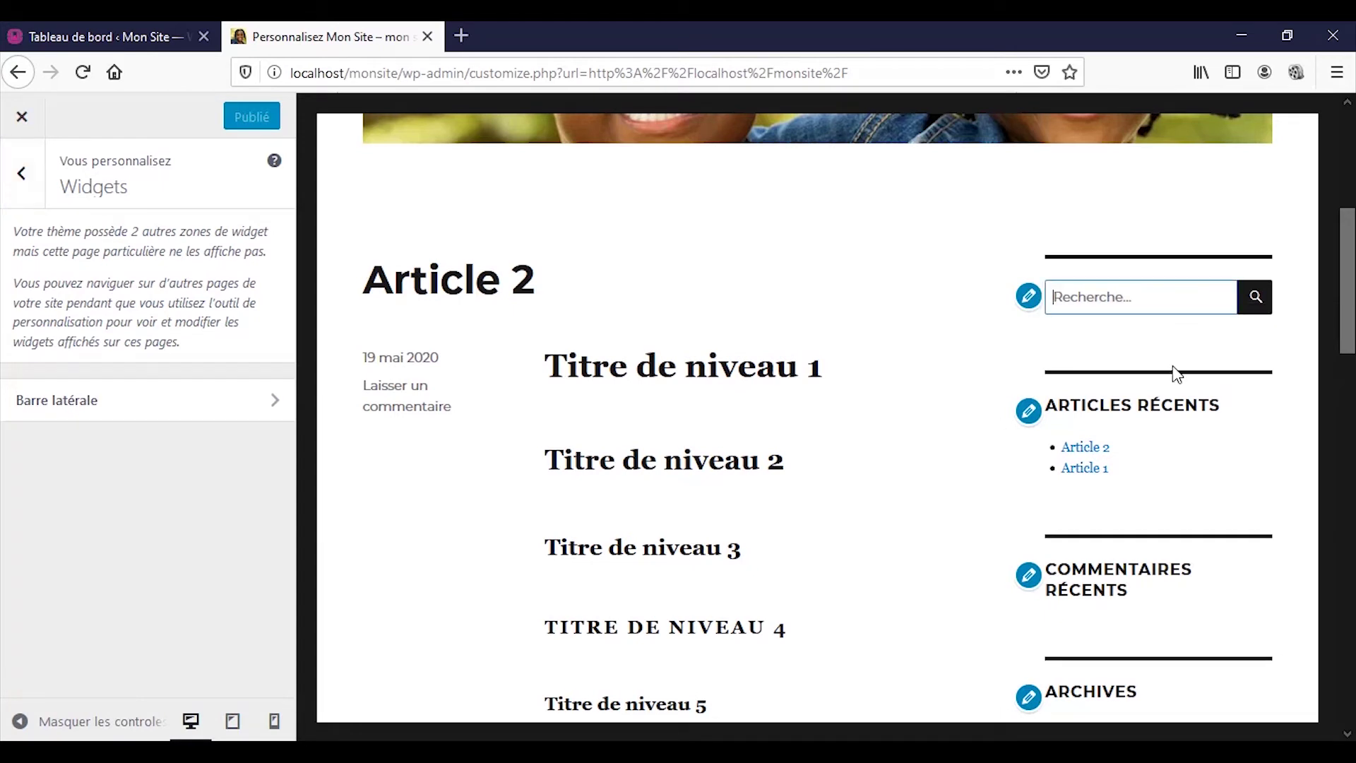
scroll(1174, 373, "down", 3)
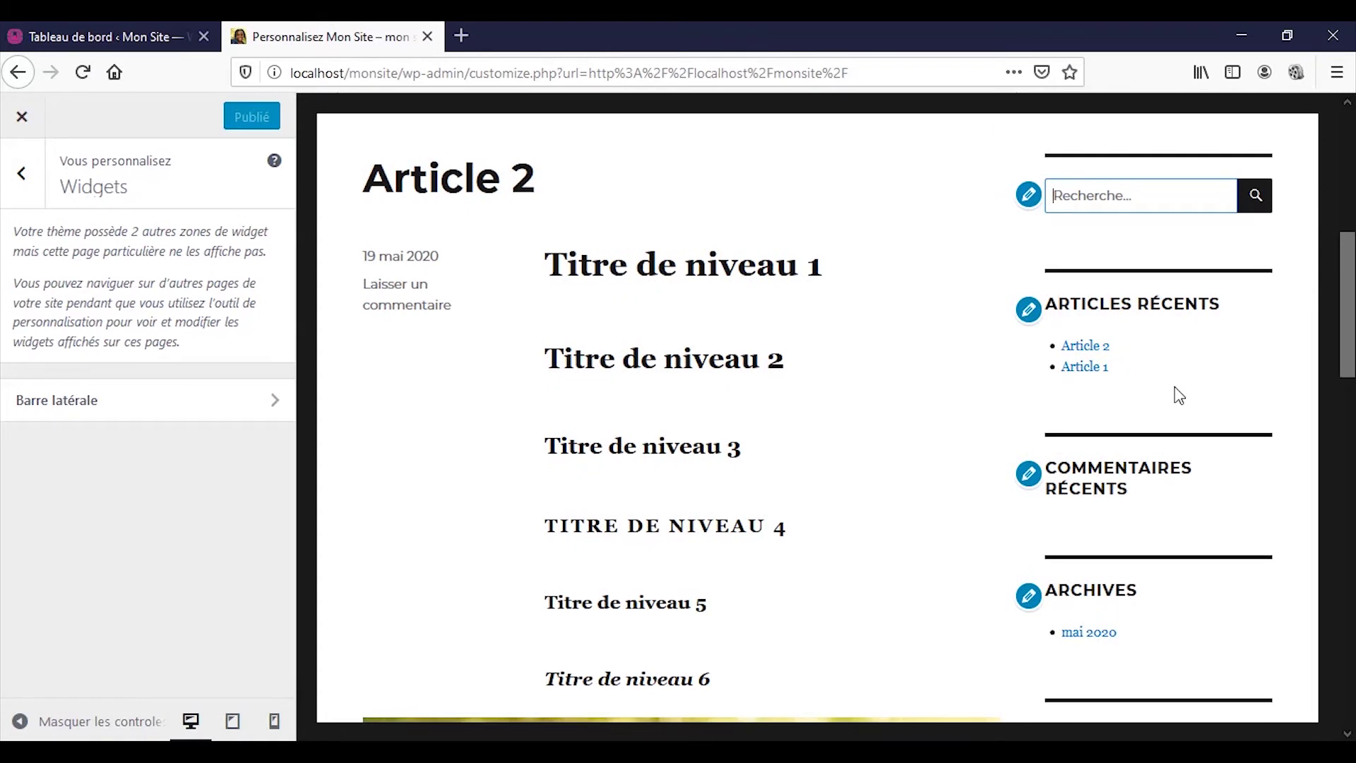
scroll(1211, 418, "down", 5)
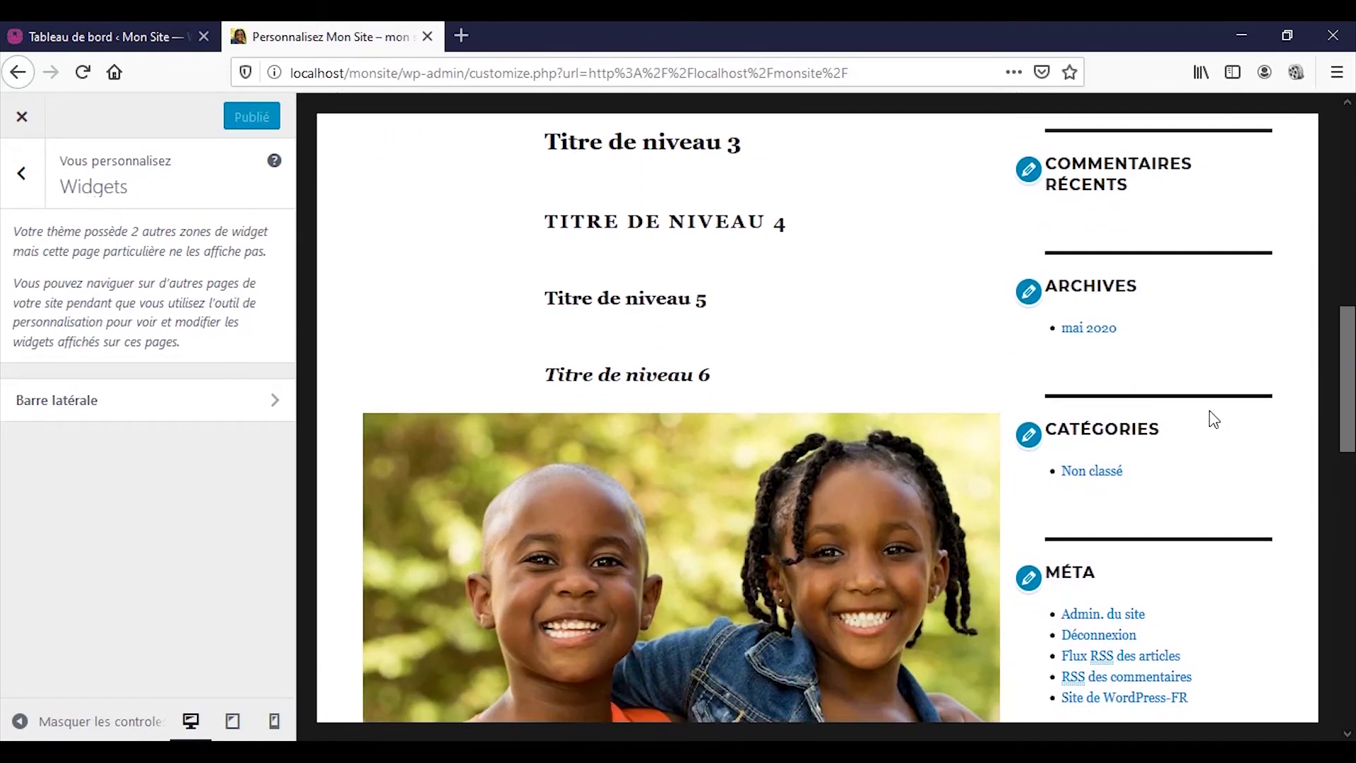
scroll(1213, 419, "down", 3)
scroll(1213, 419, "down", 2)
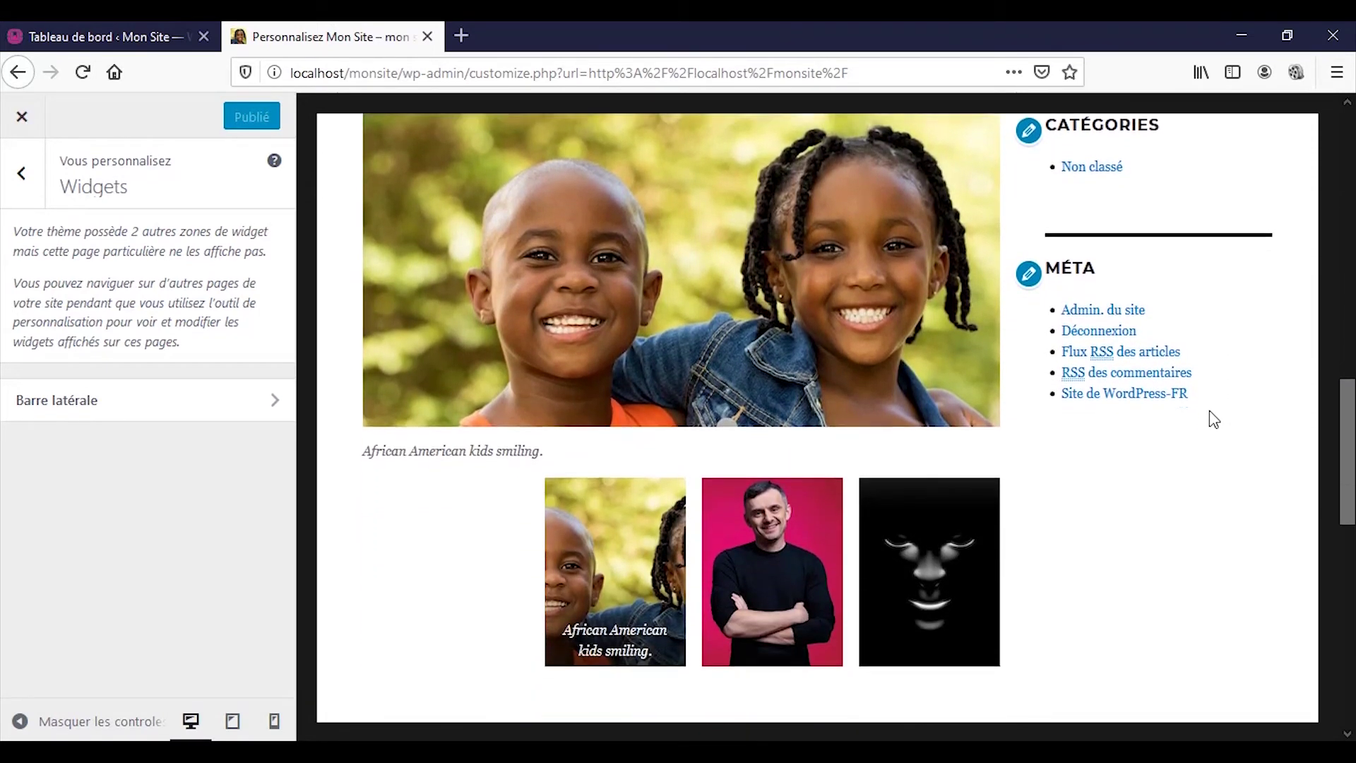
scroll(845, 385, "up", 3)
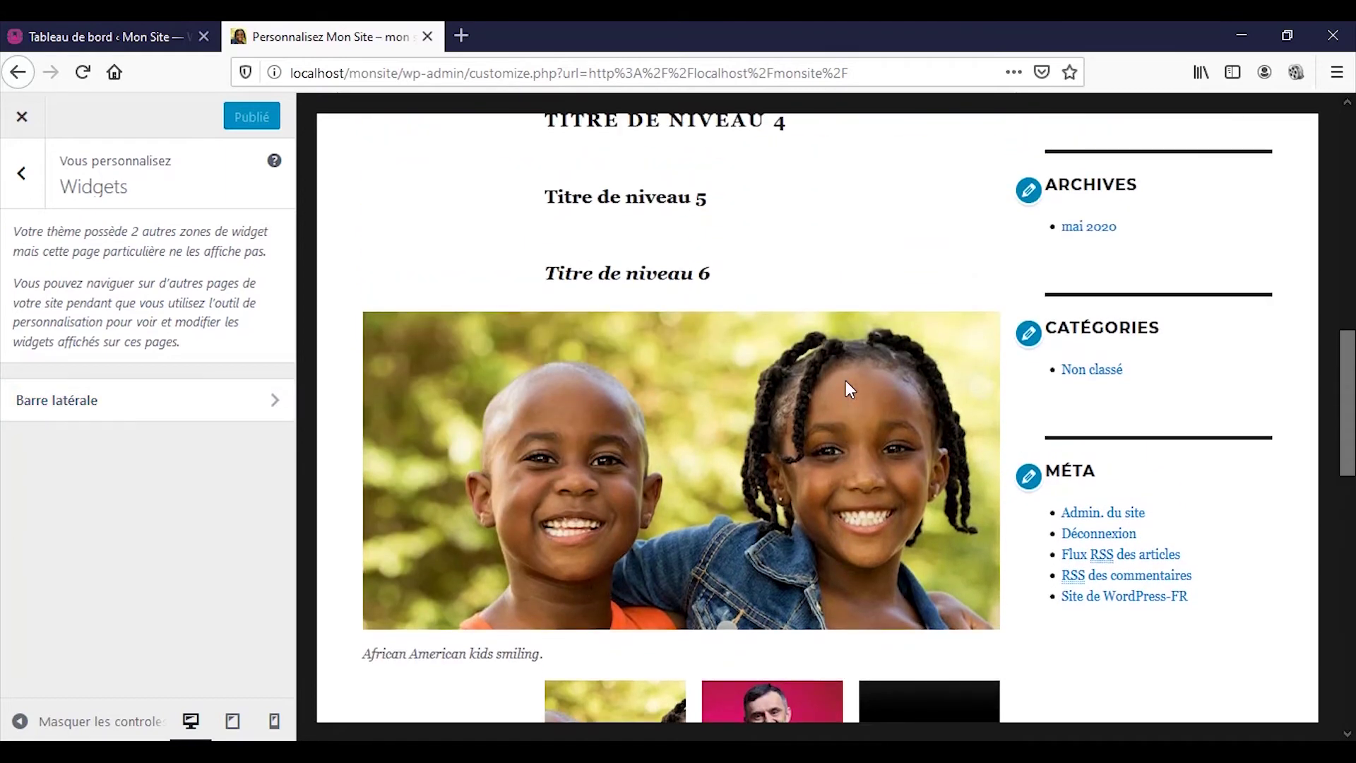
scroll(988, 387, "up", 5)
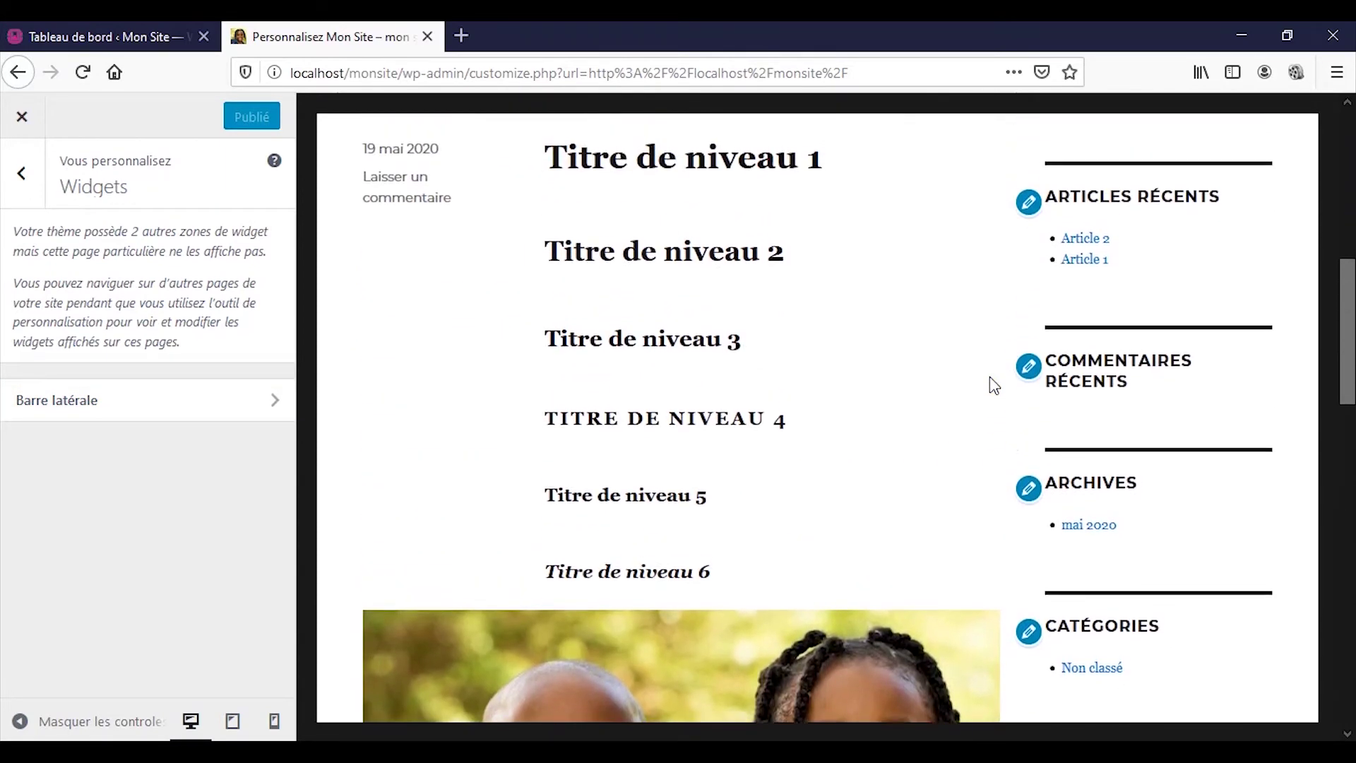
scroll(990, 377, "up", 2)
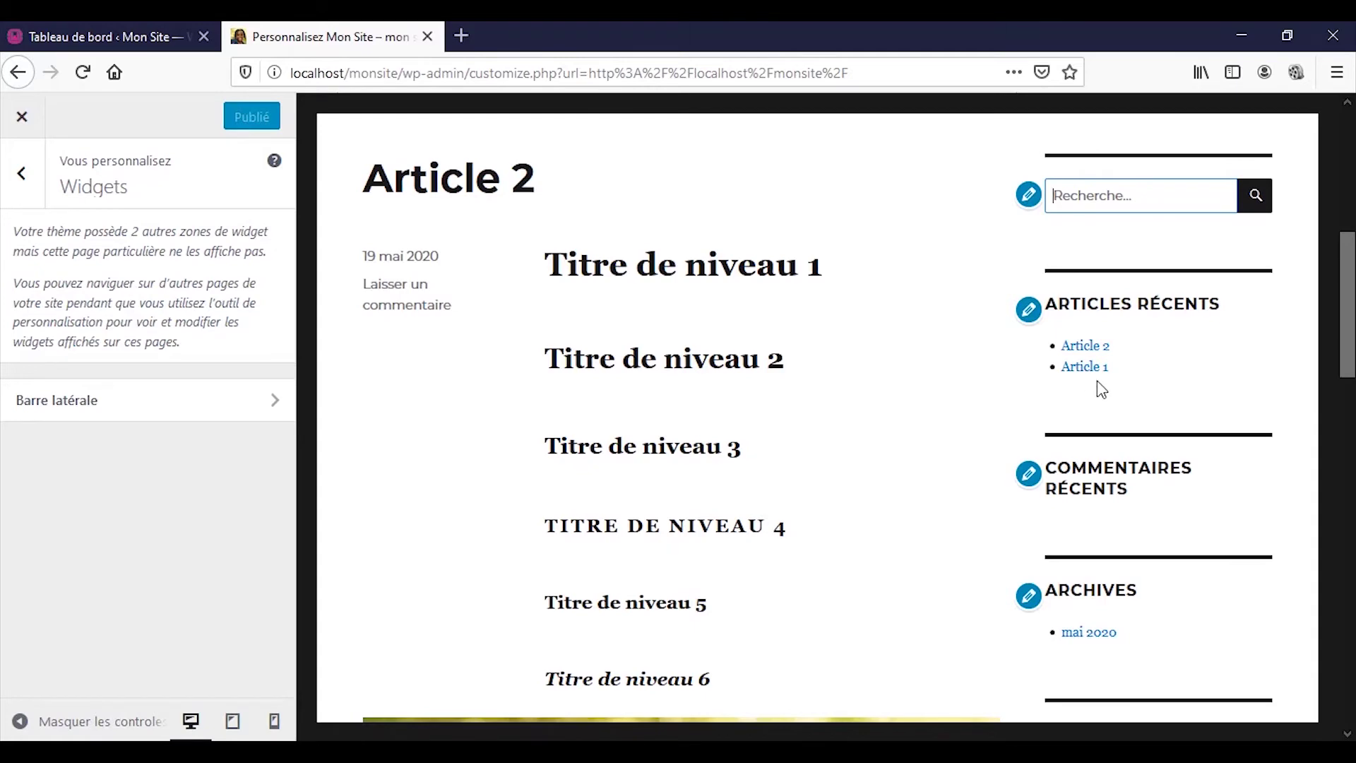
scroll(1099, 387, "up", 5)
scroll(1141, 492, "down", 3)
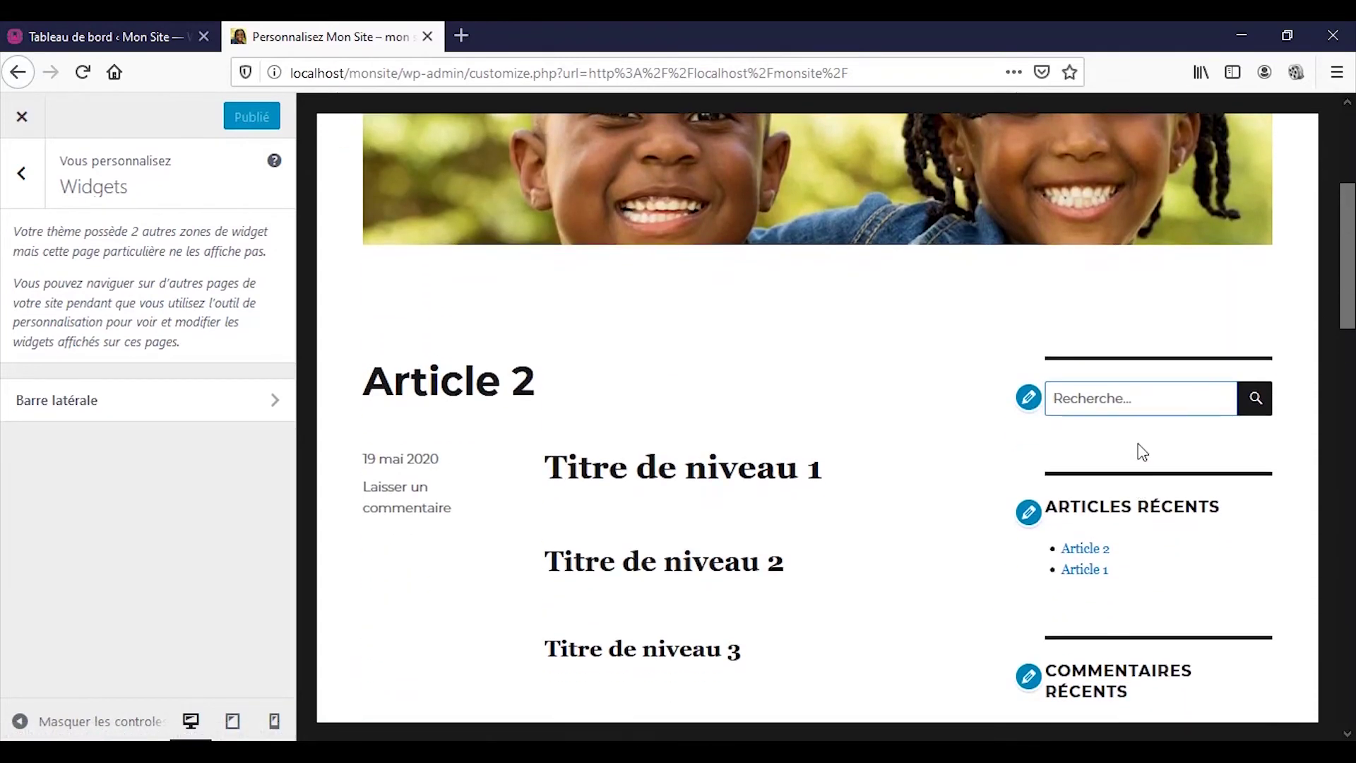
scroll(1211, 565, "down", 2)
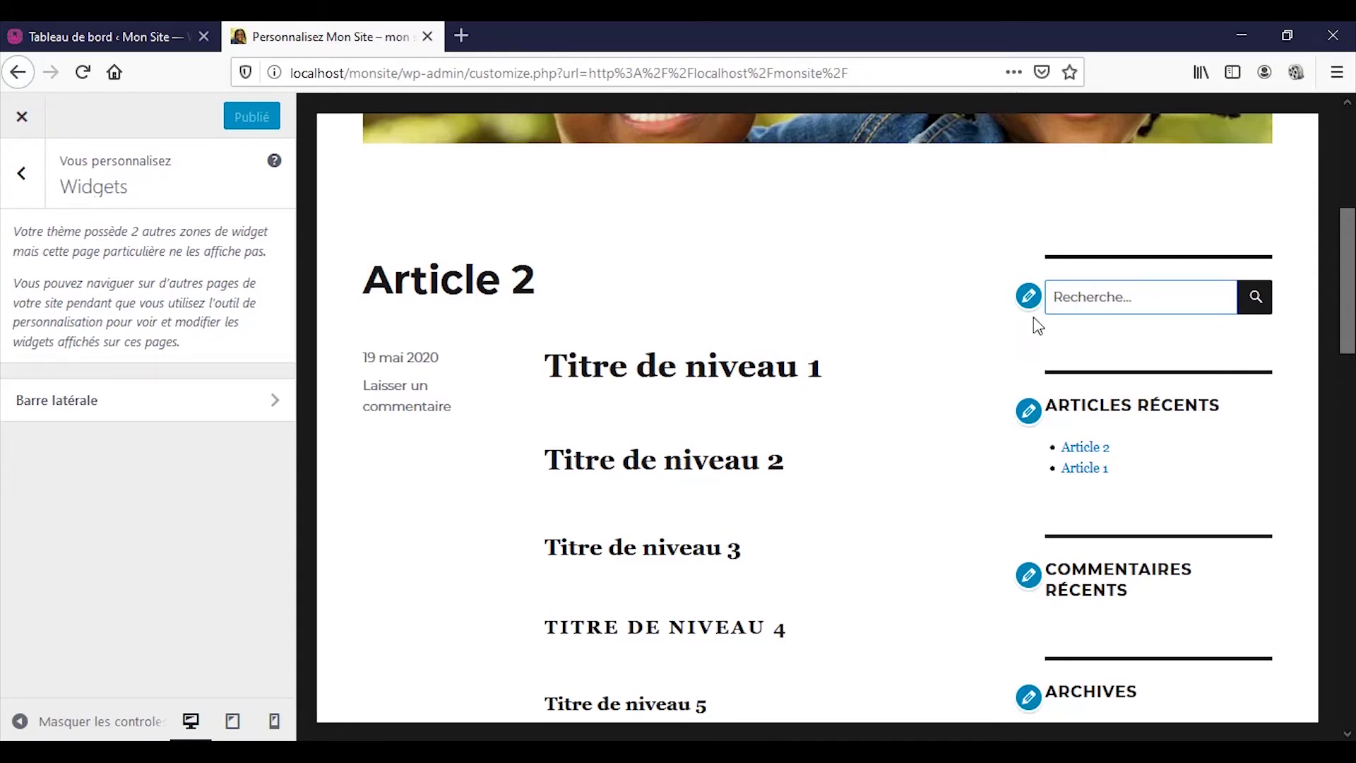
scroll(1073, 432, "down", 5)
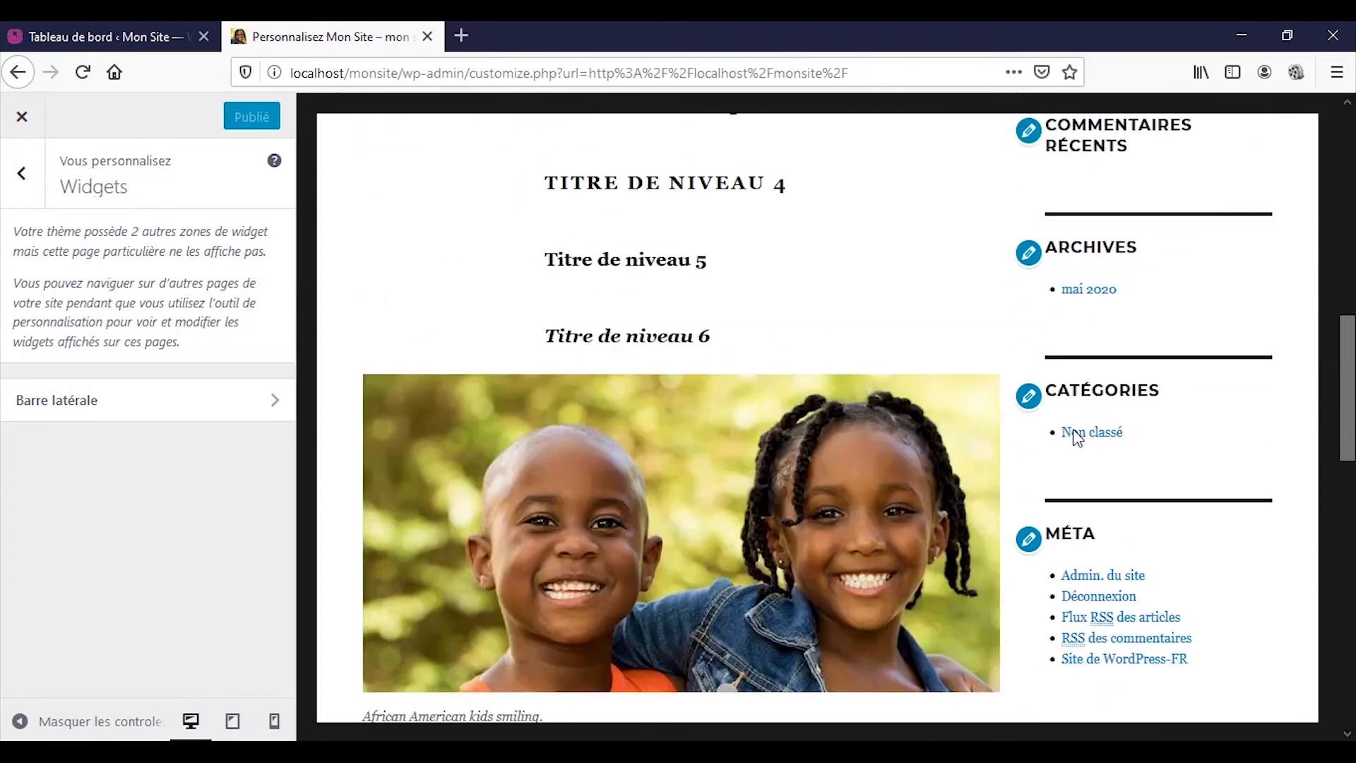
scroll(1073, 432, "down", 2)
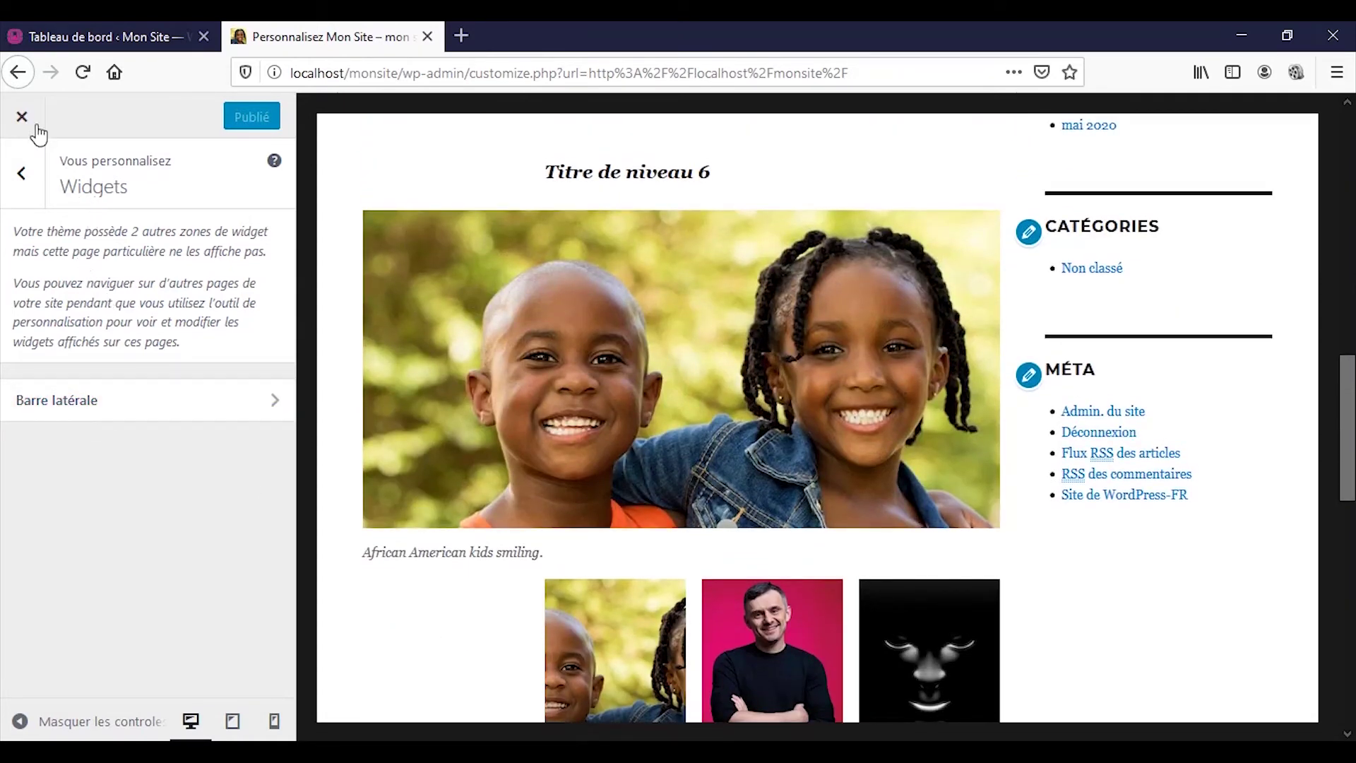
left_click(21, 173)
left_click(87, 560)
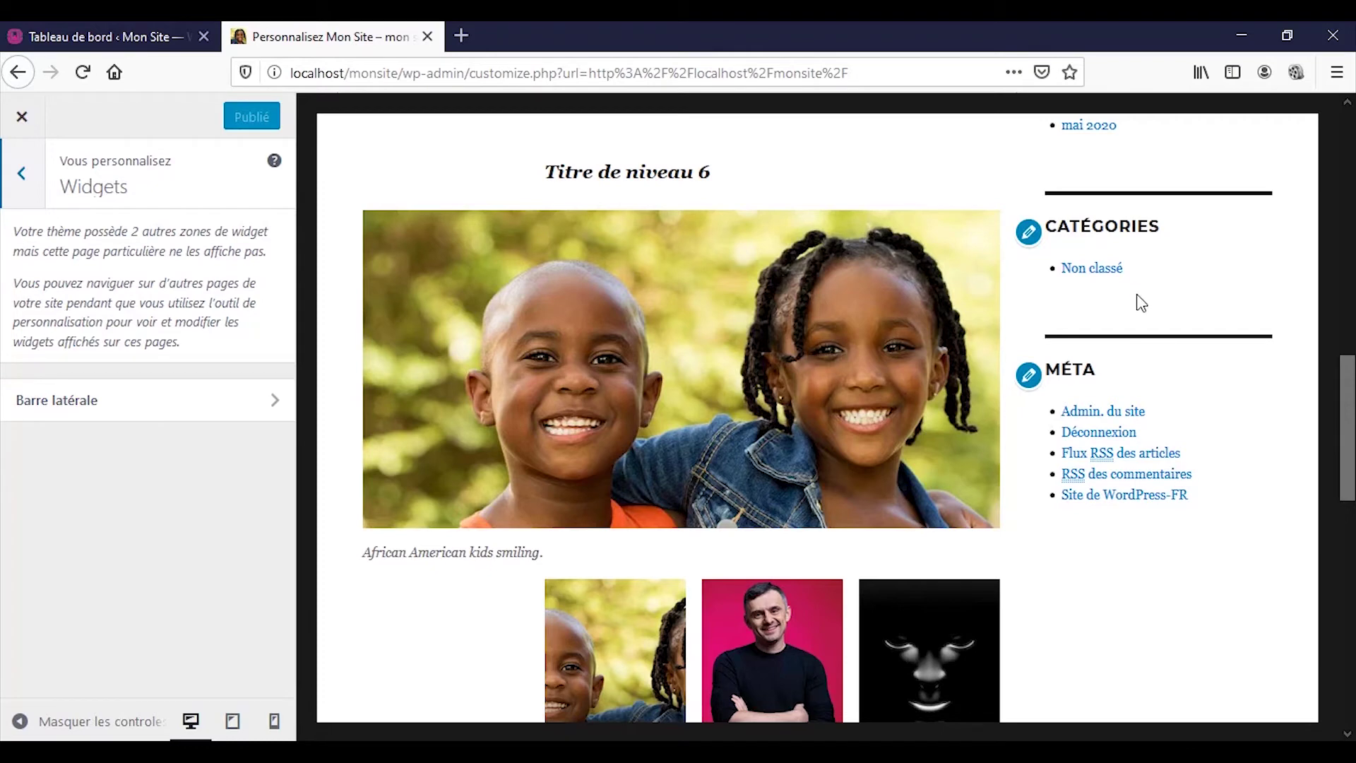
scroll(1140, 301, "up", 8)
scroll(1165, 480, "down", 5)
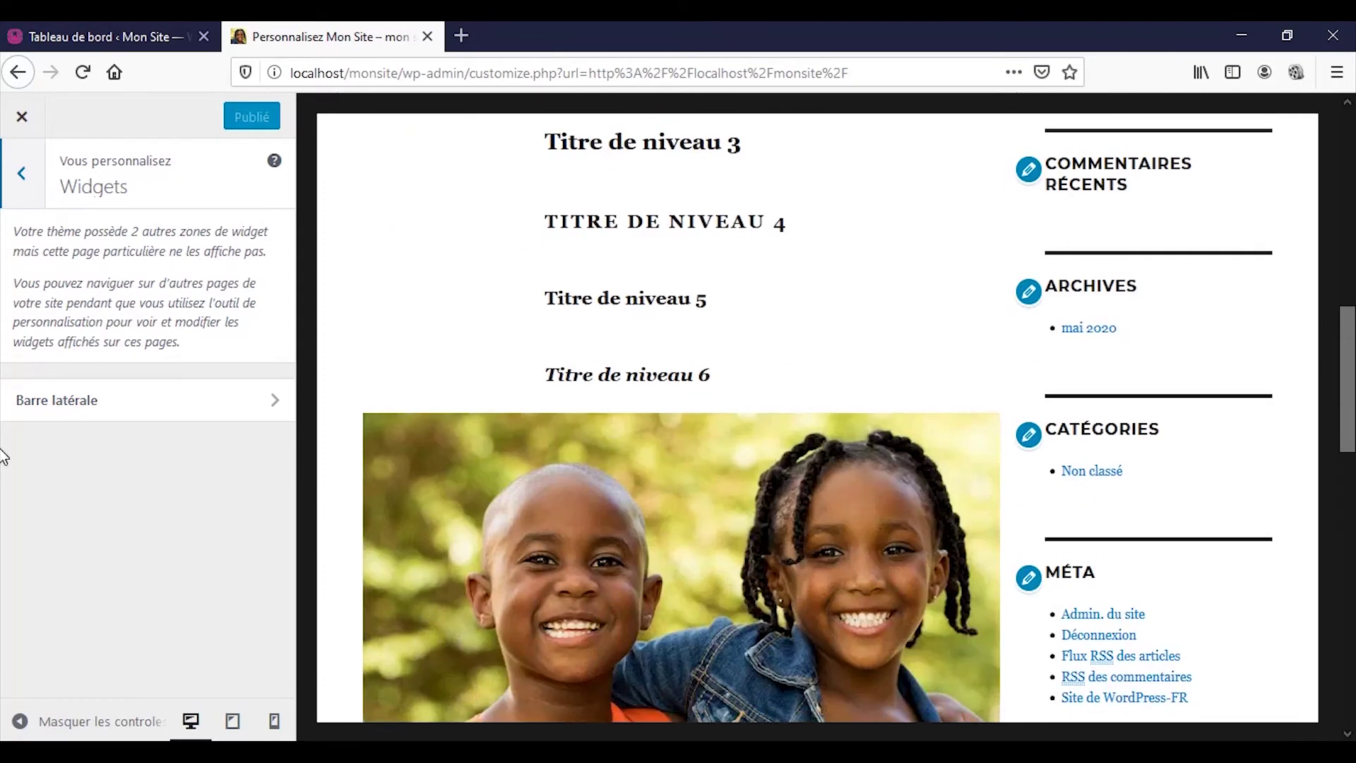
- Remove the Rechercher widget from the Barre latérale widget area
left_click(39, 408)
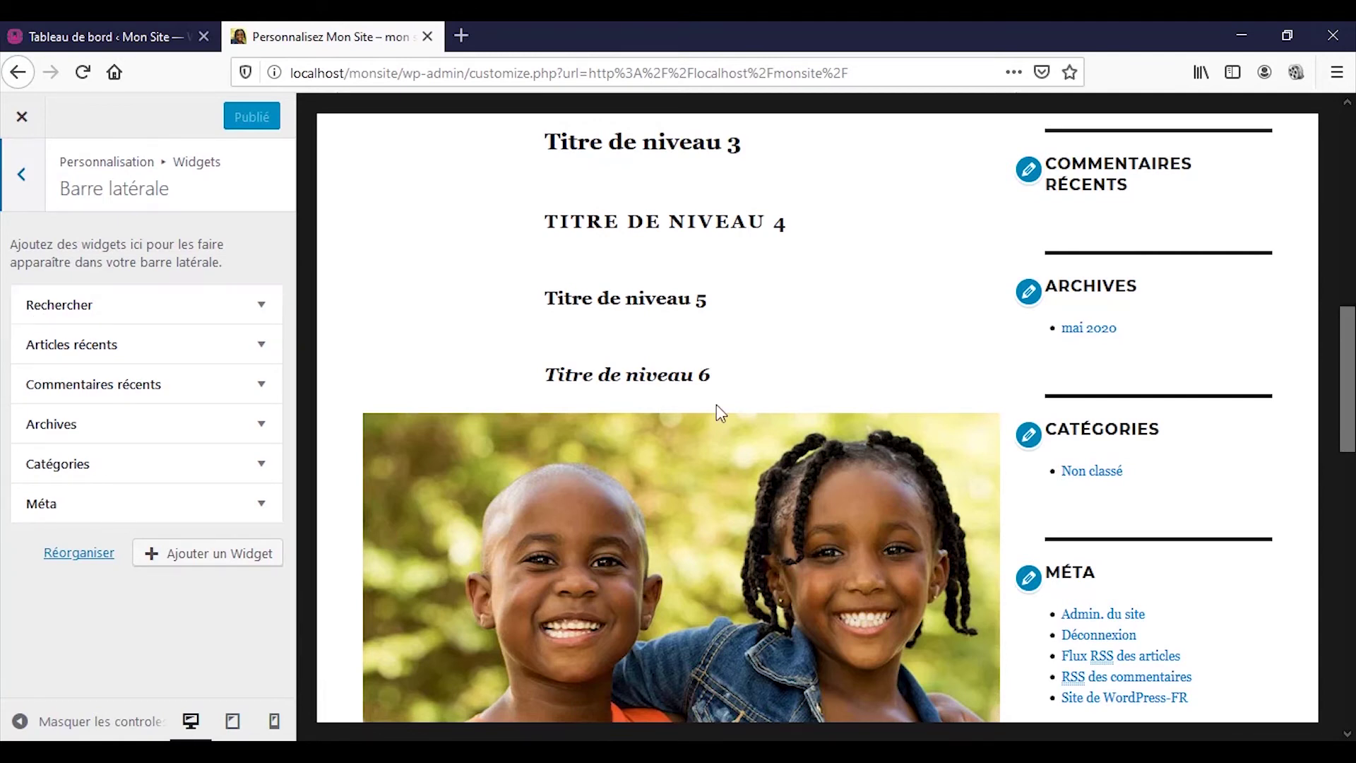
scroll(716, 404, "up", 7)
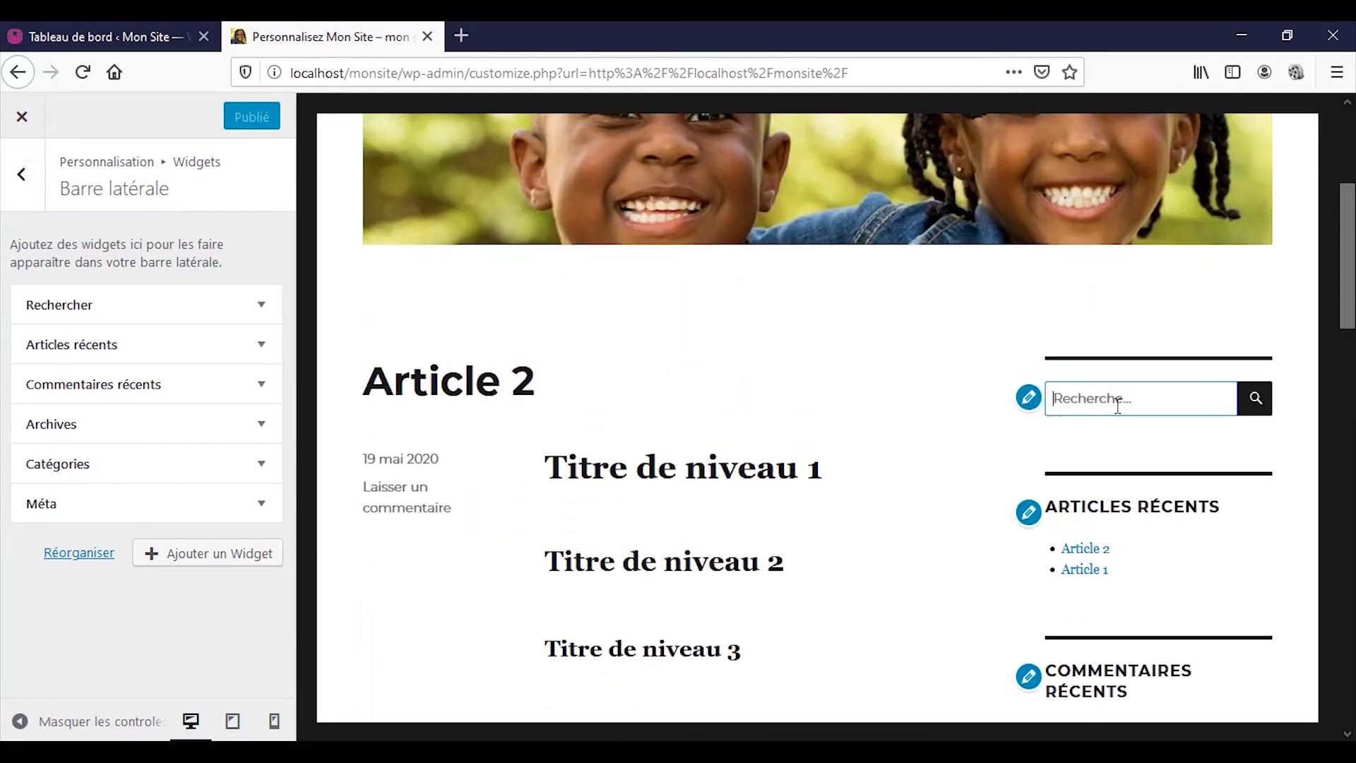
left_click(130, 315)
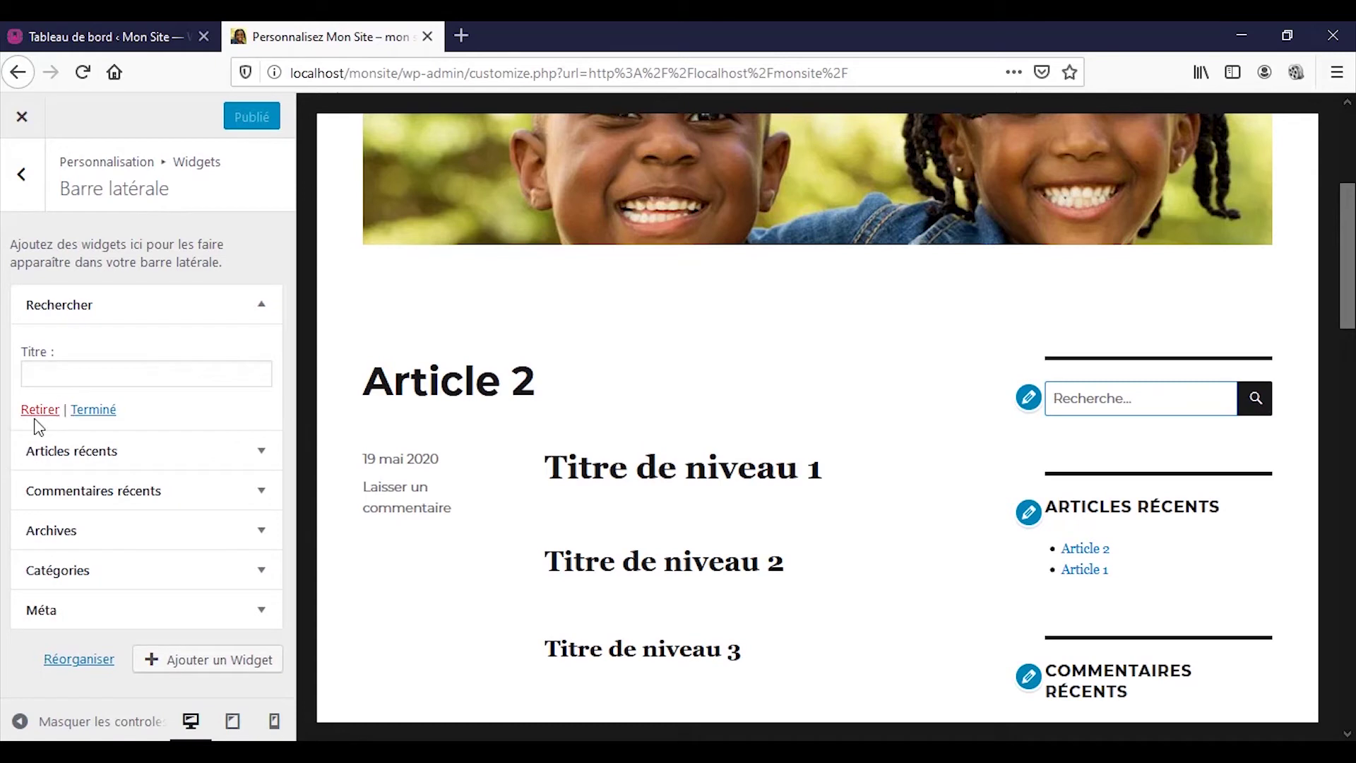
left_click(37, 411)
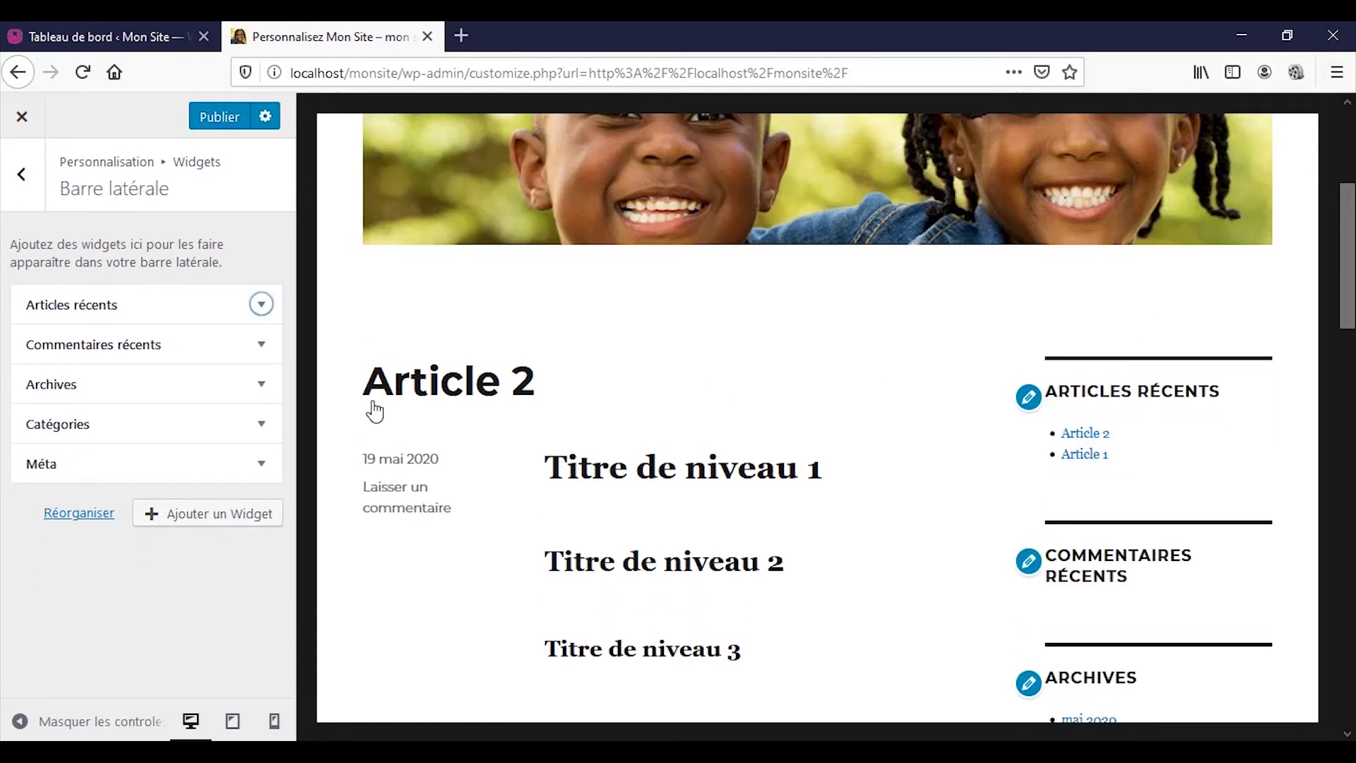
- Add a Calendrier widget to the sidebar, check it in the preview and collapse its settings
left_click(228, 526)
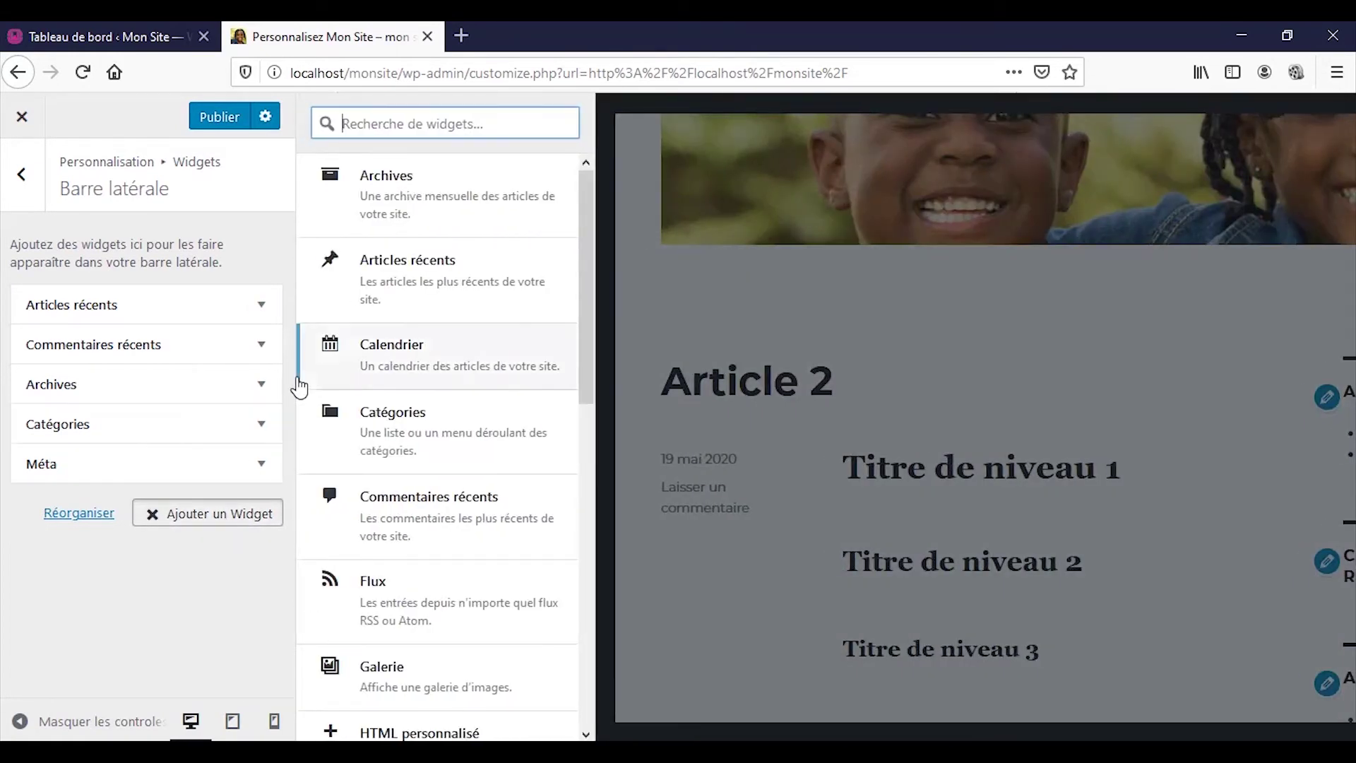
left_click(439, 367)
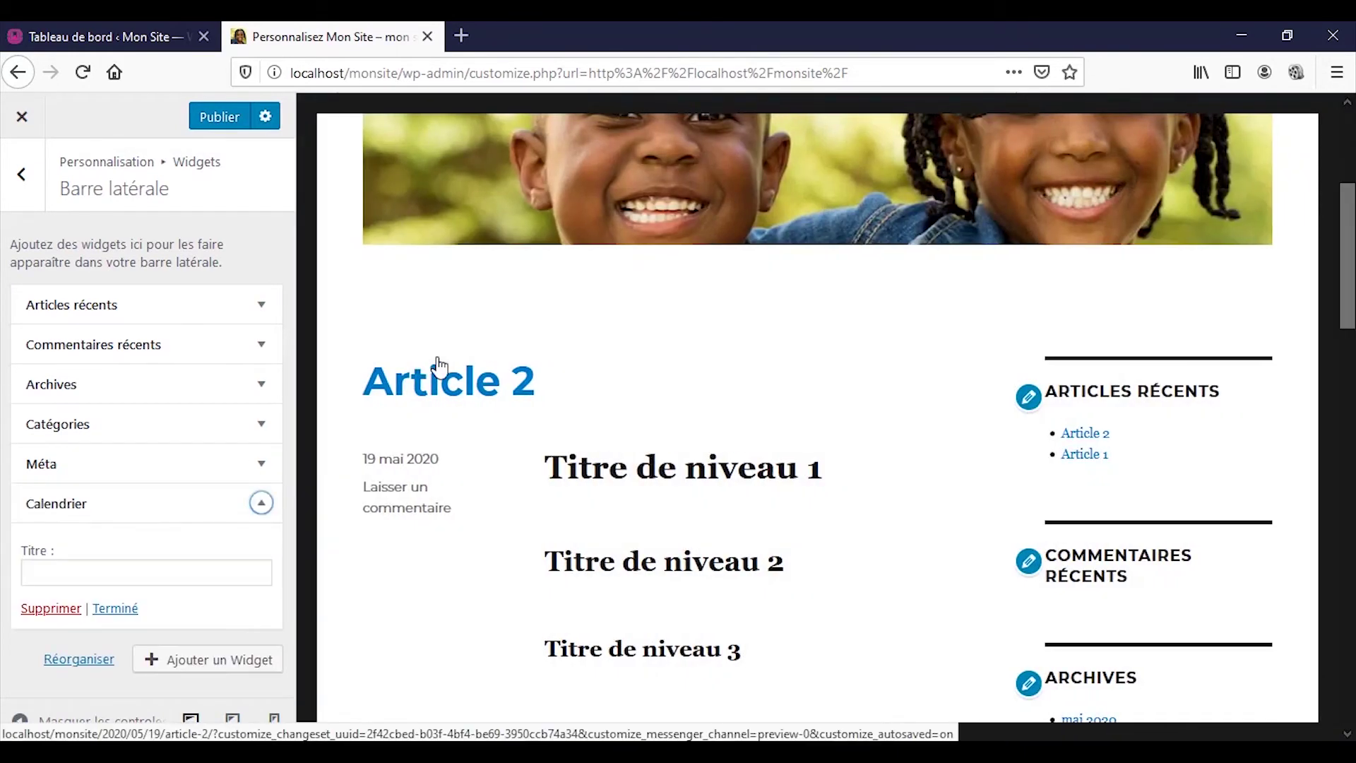
scroll(1130, 413, "down", 5)
scroll(1130, 413, "down", 4)
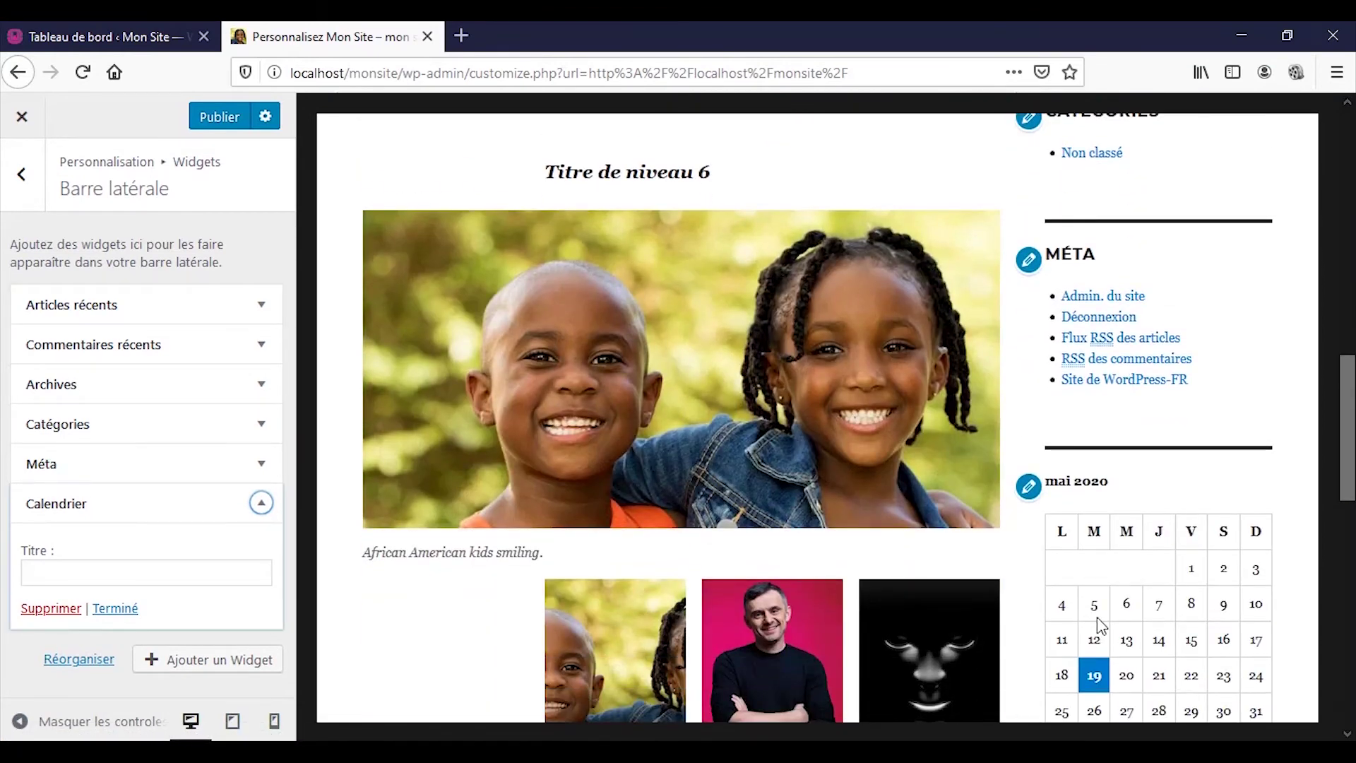
scroll(1120, 596, "down", 3)
scroll(1118, 585, "down", 1)
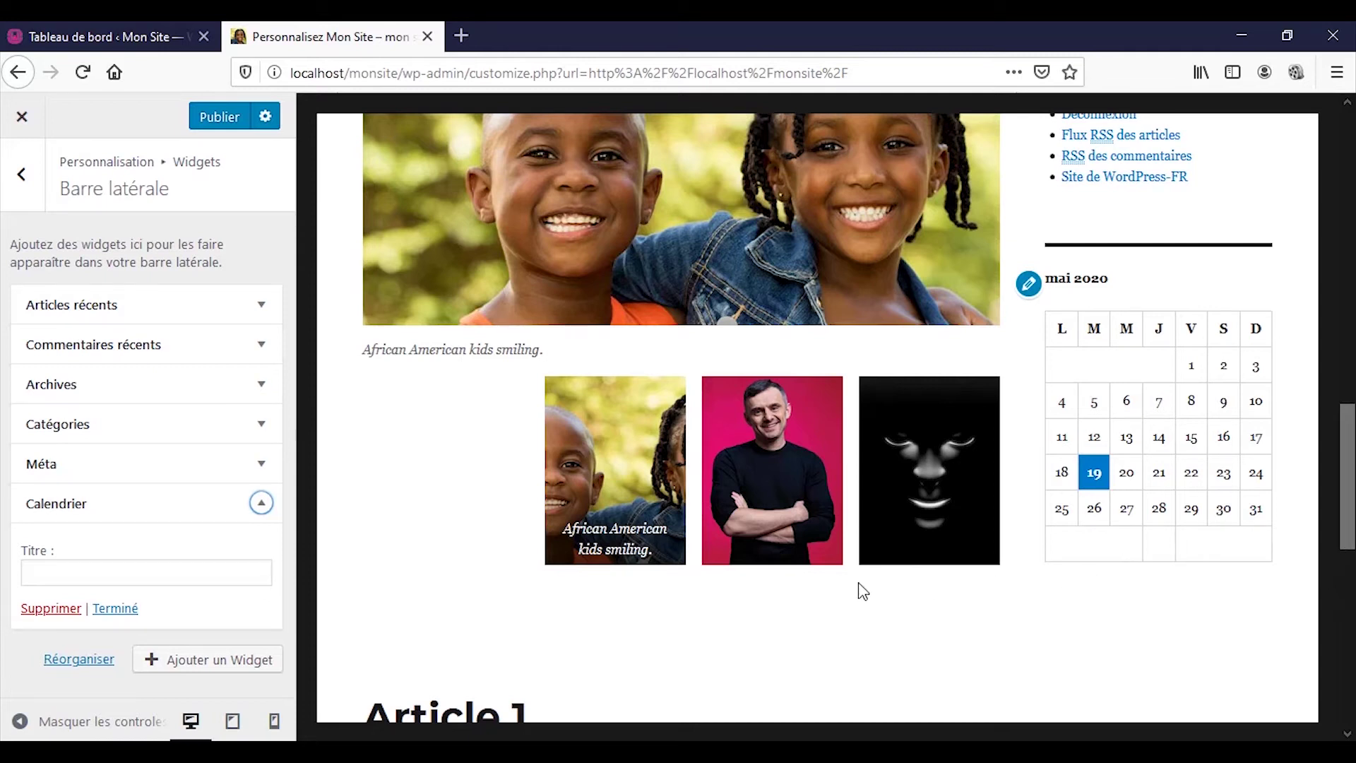
left_click(221, 500)
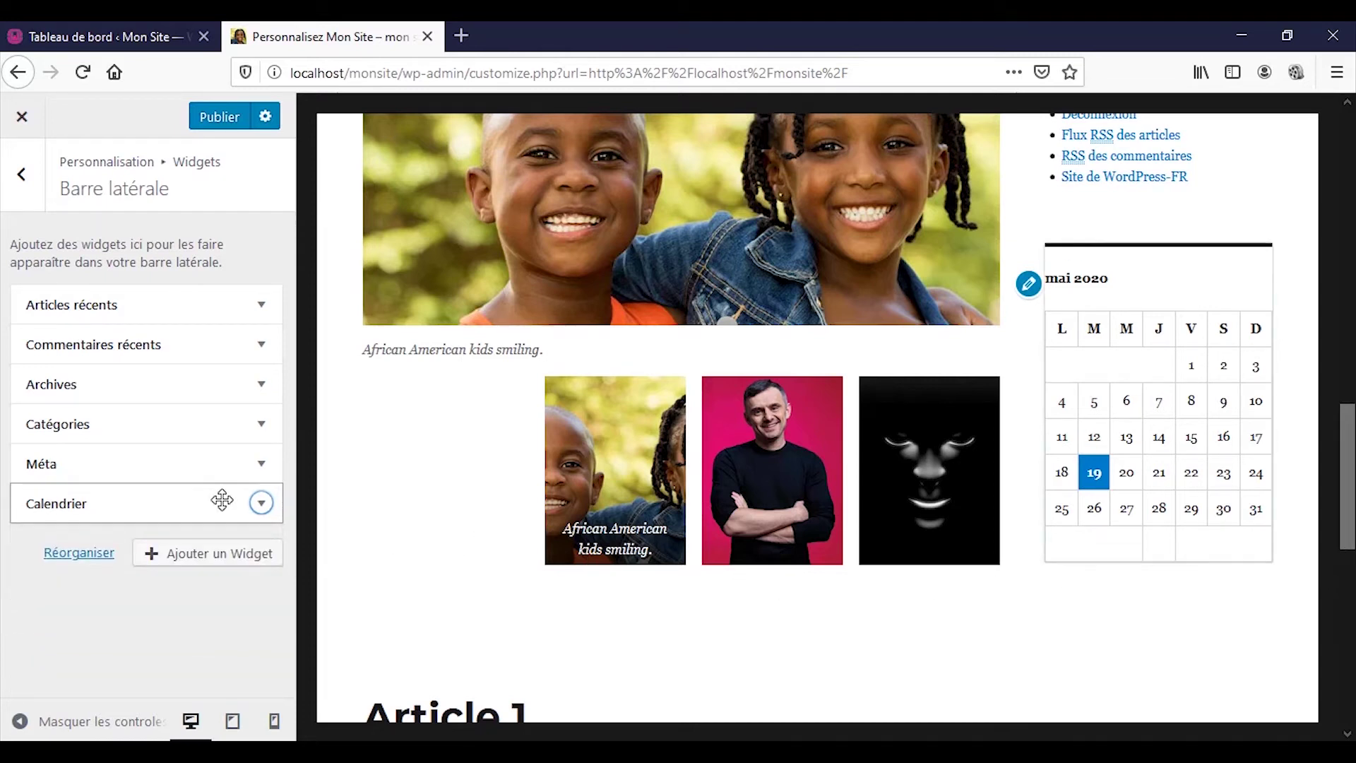
- Remove the Catégories widget from the sidebar
scroll(1065, 460, "up", 3)
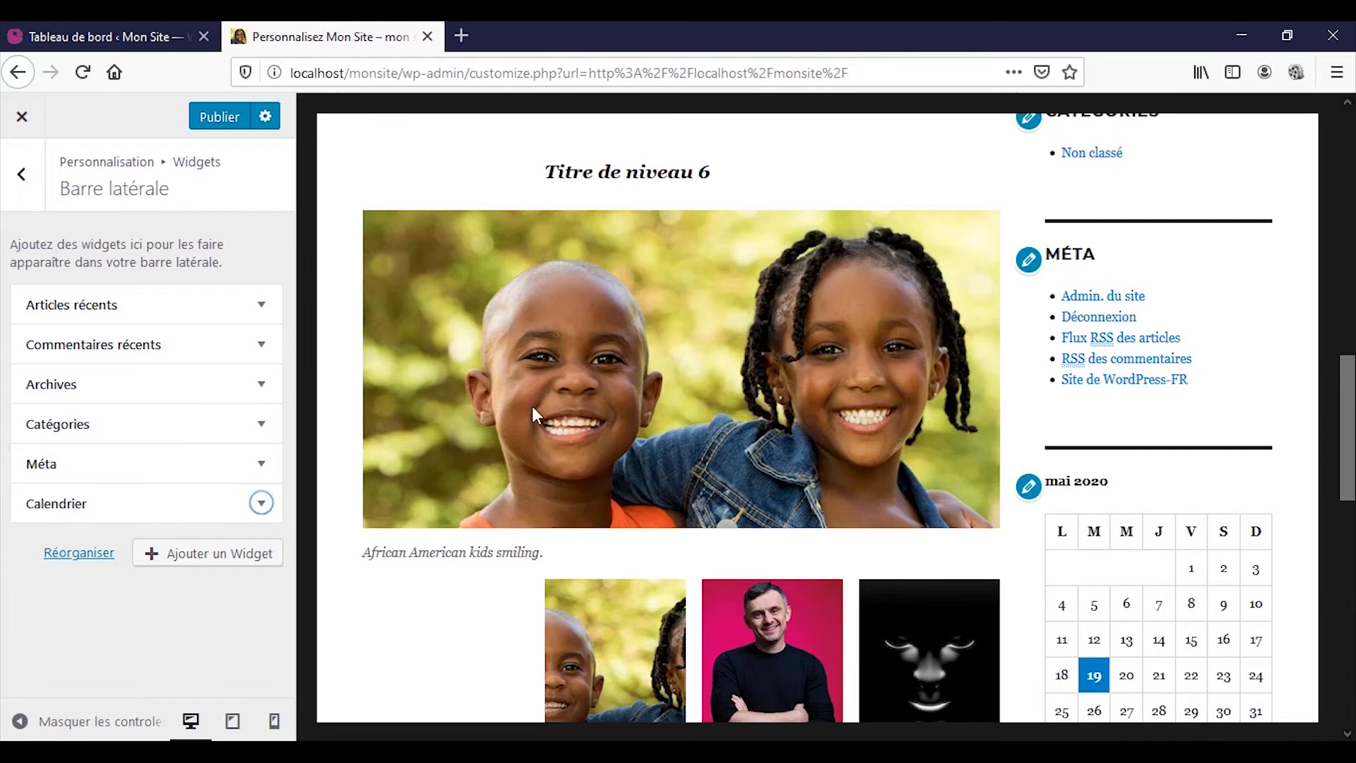
scroll(1138, 193, "up", 3)
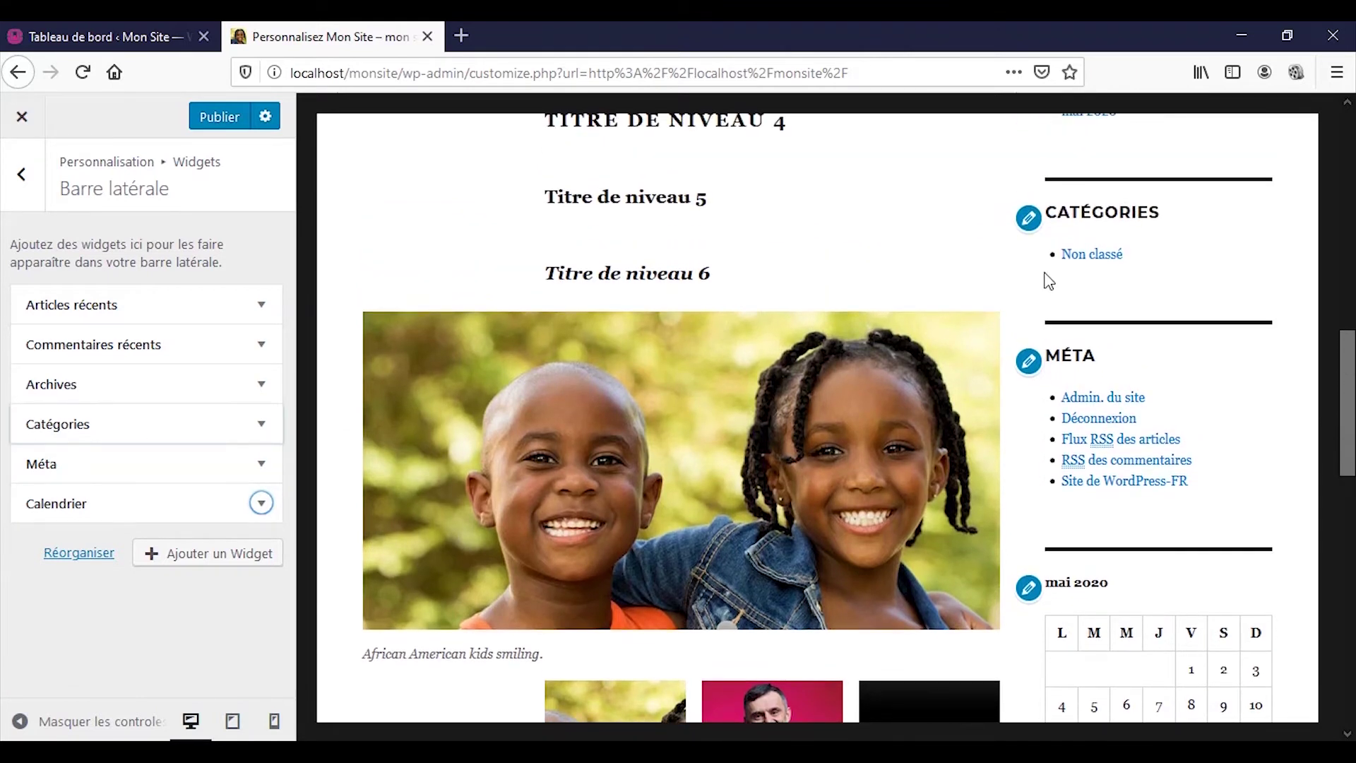
left_click(192, 434)
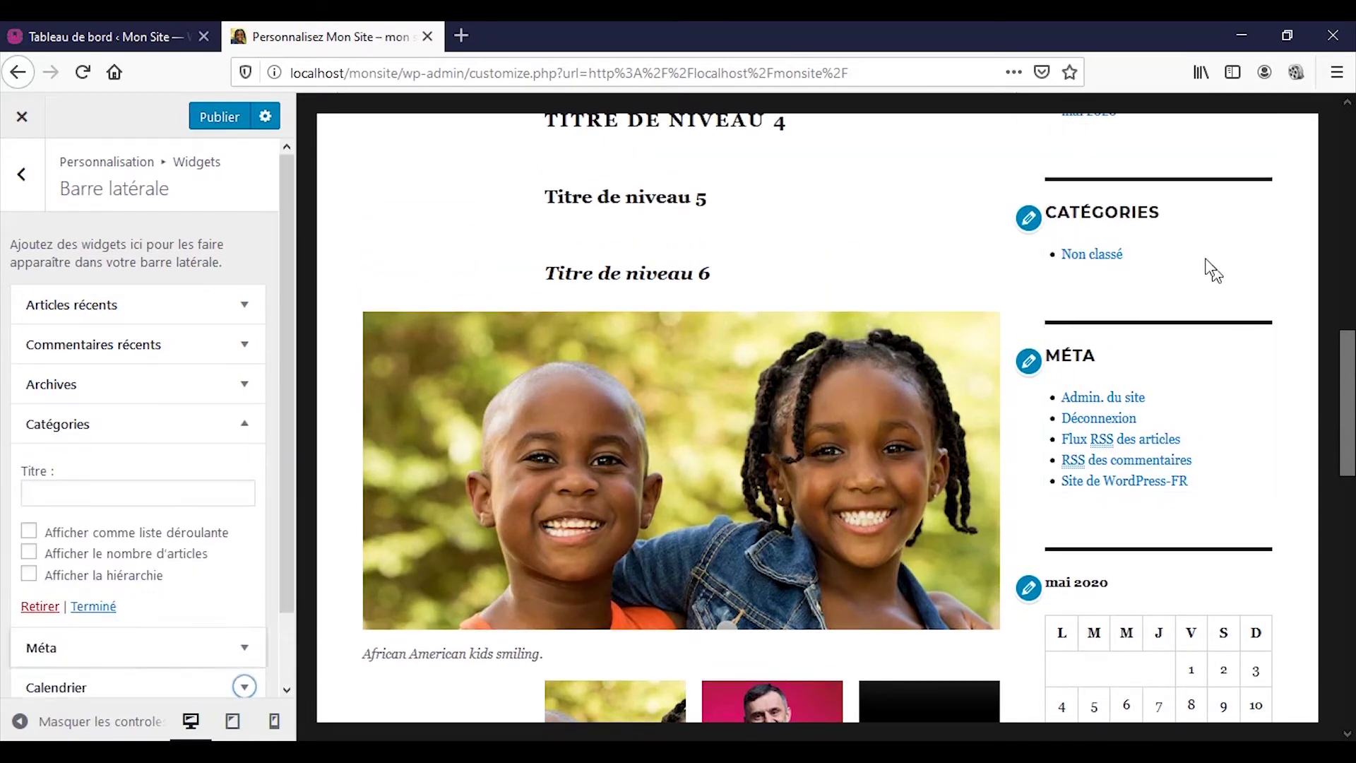
left_click(39, 606)
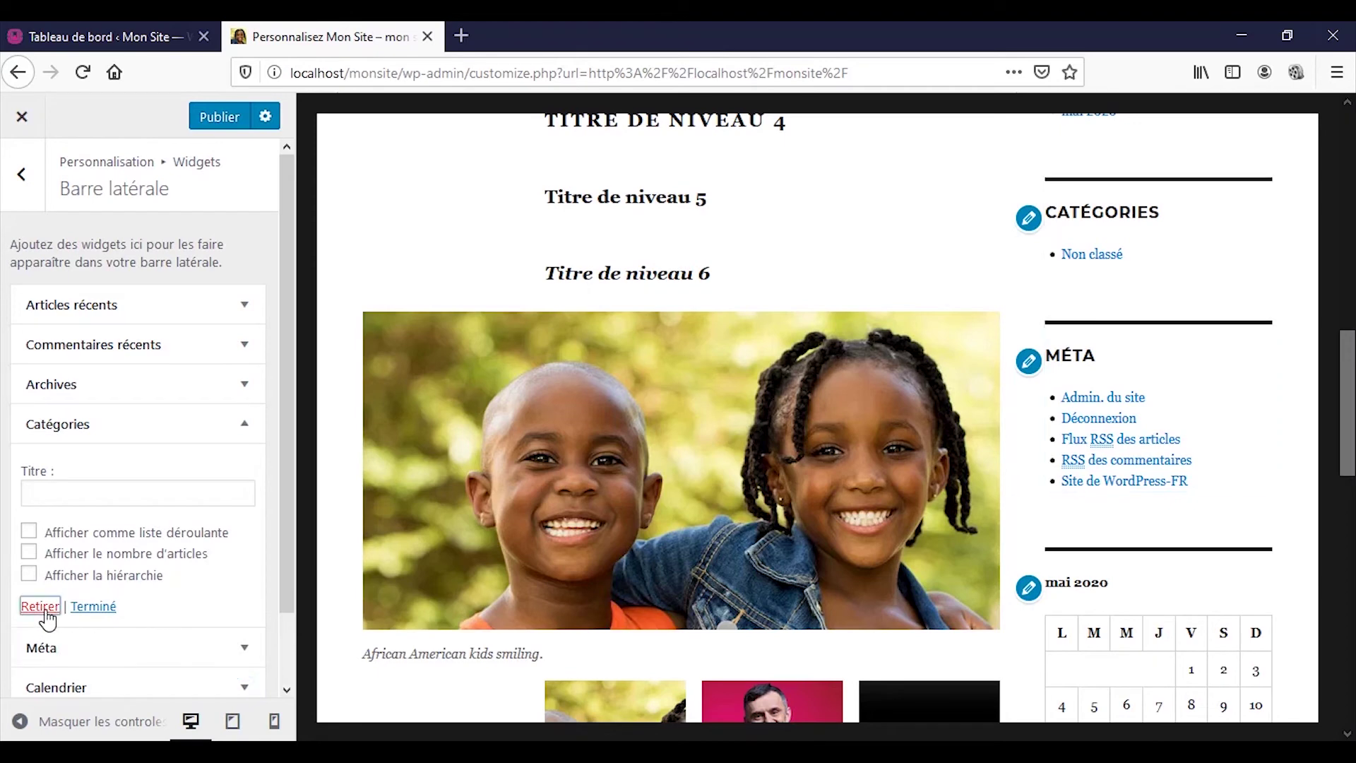
- Remove the Archives widget from the sidebar and check the remaining widgets in the preview
scroll(1052, 306, "up", 6)
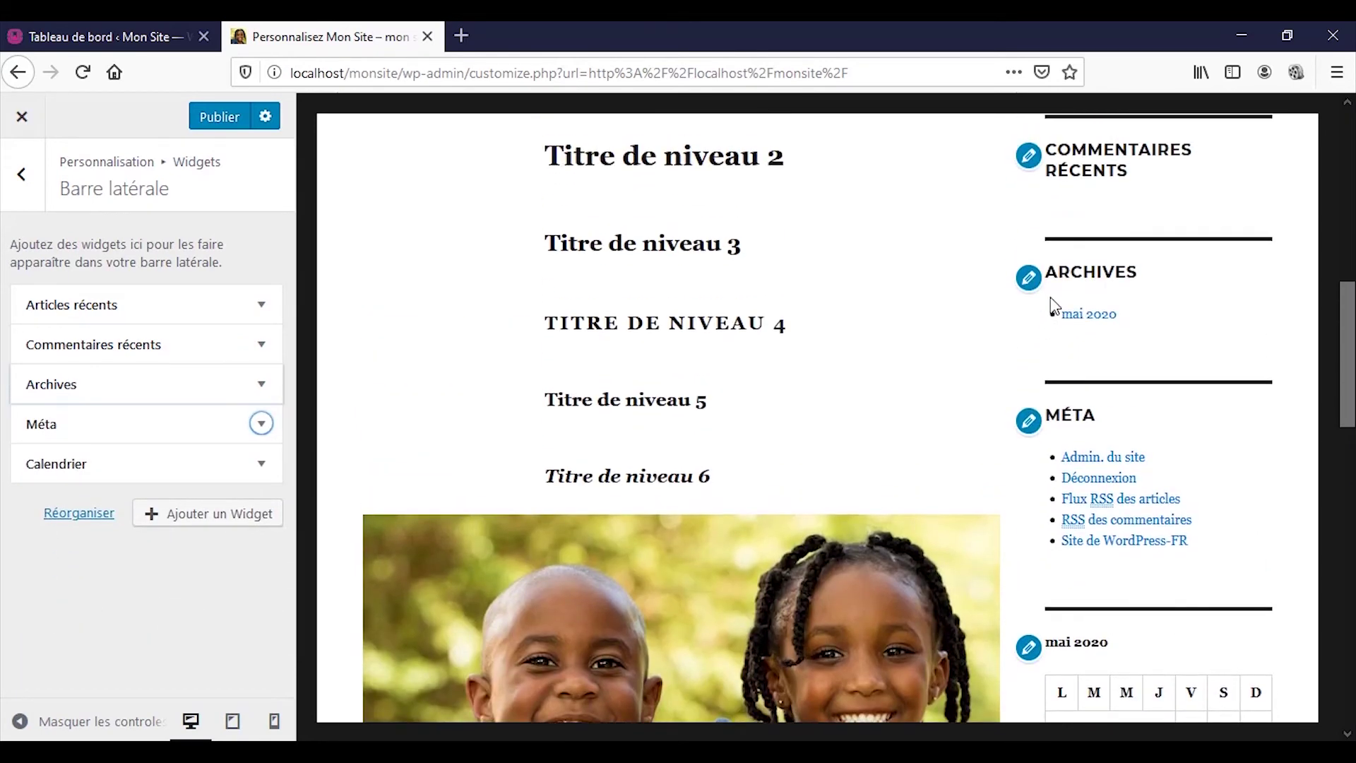
left_click(46, 394)
left_click(40, 546)
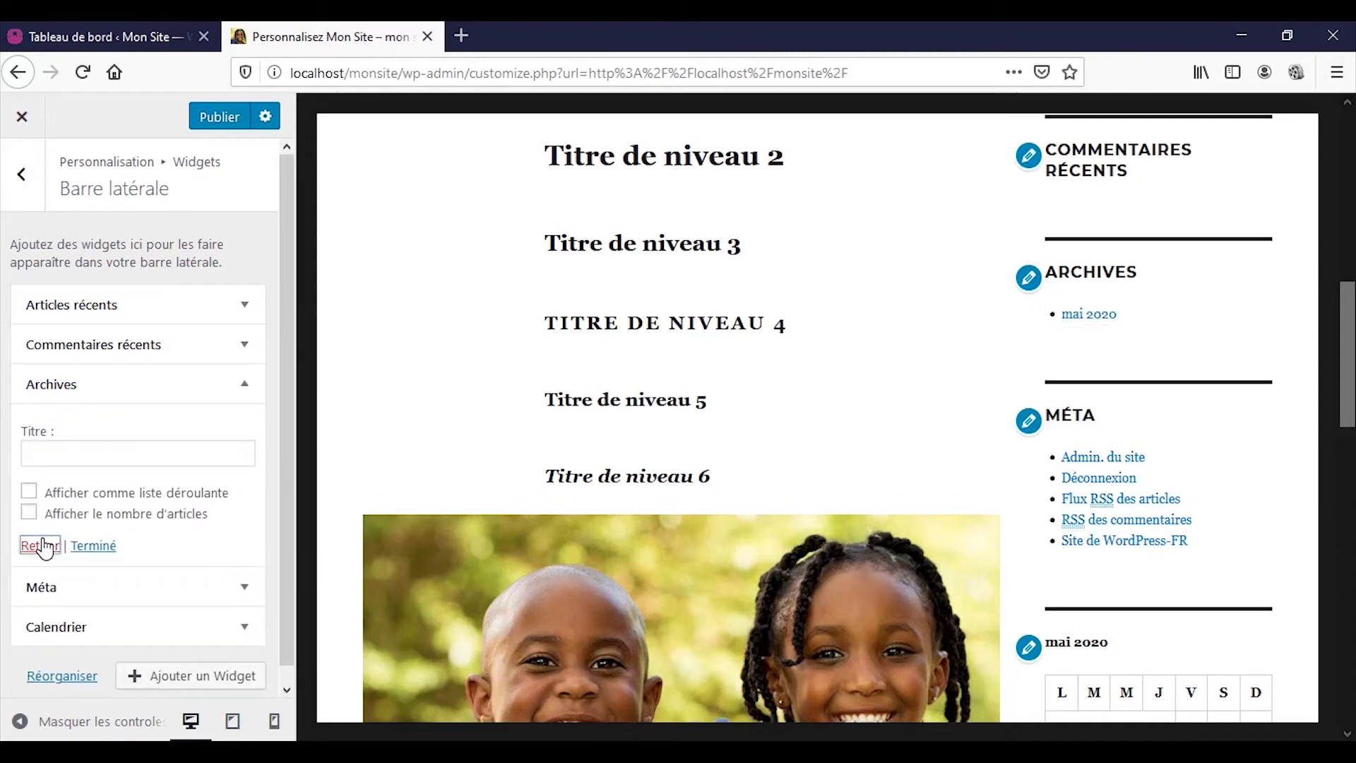
scroll(1152, 293, "up", 3)
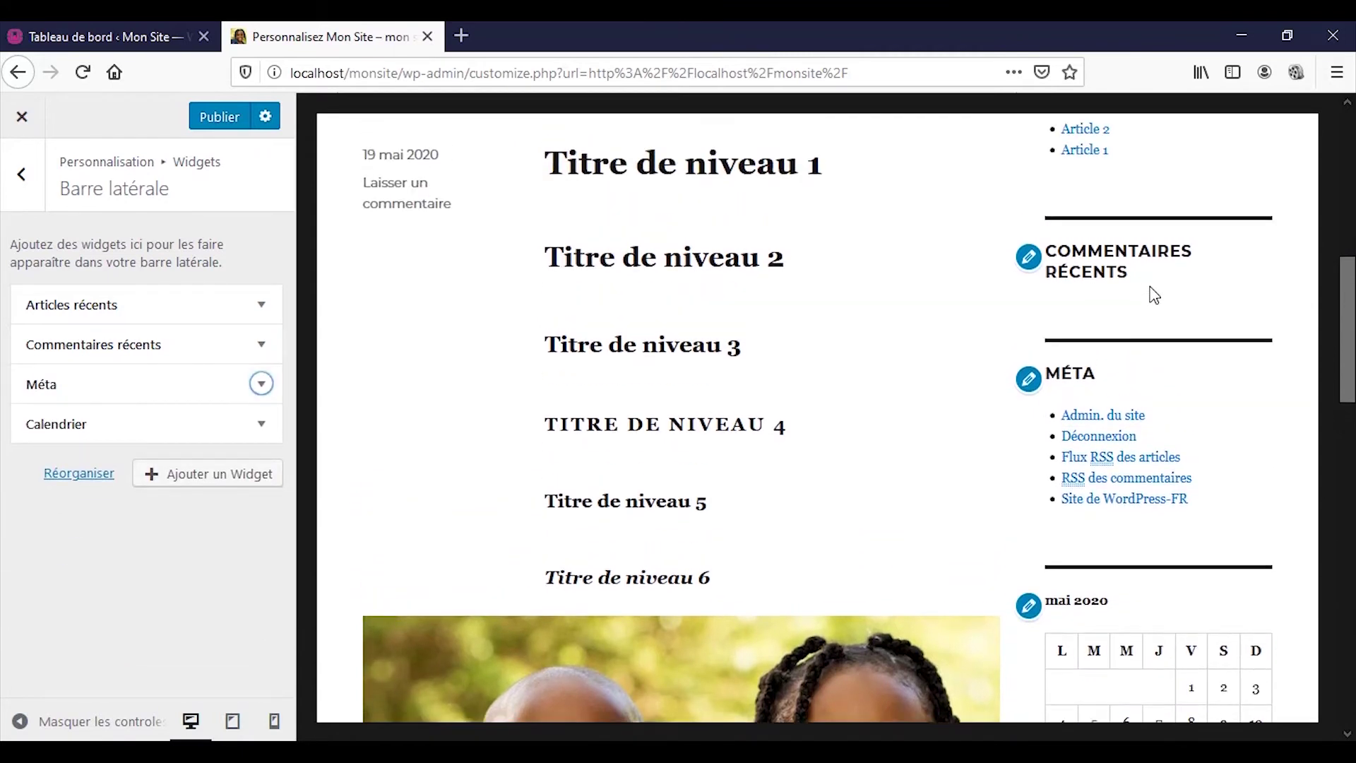
- Remove the Calendrier and Commentaires récents widgets from the sidebar
left_click(75, 425)
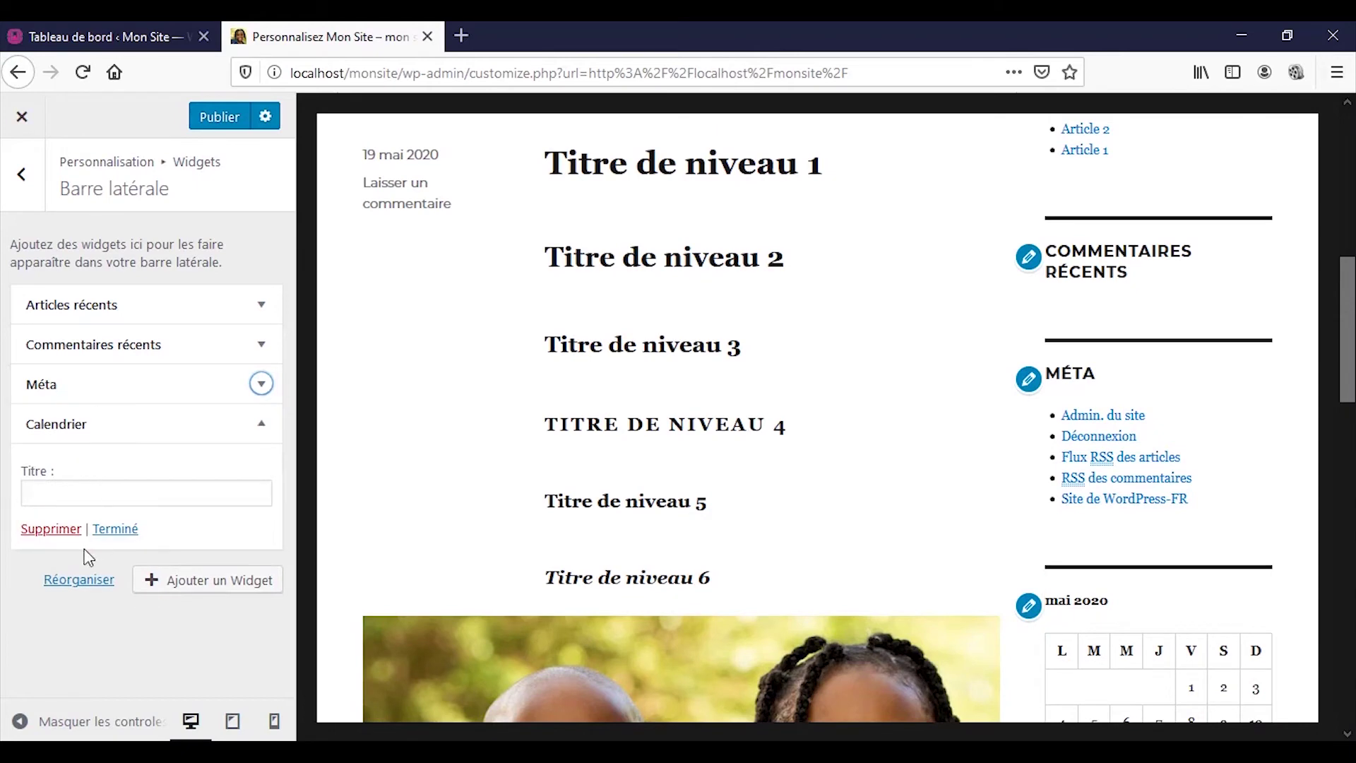
left_click(51, 528)
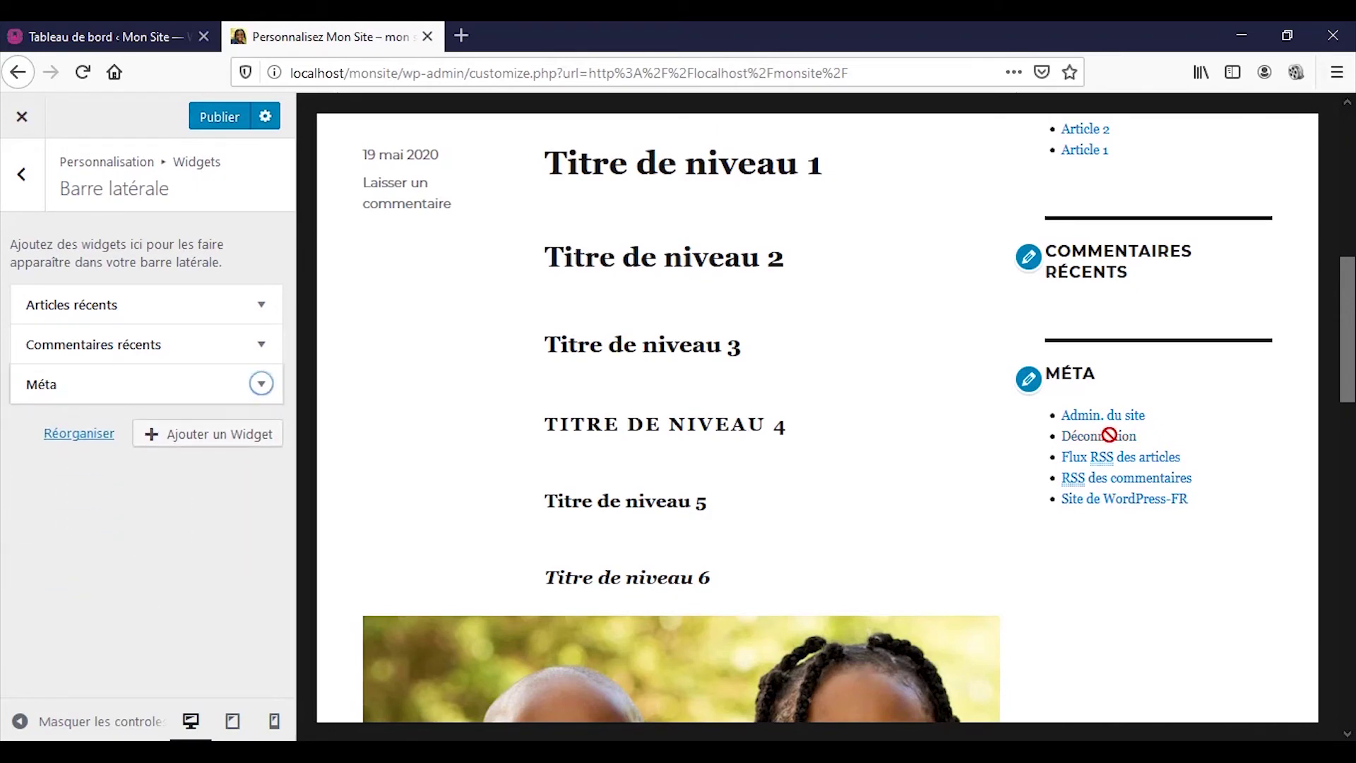
scroll(1111, 434, "down", 1)
scroll(1112, 442, "up", 2)
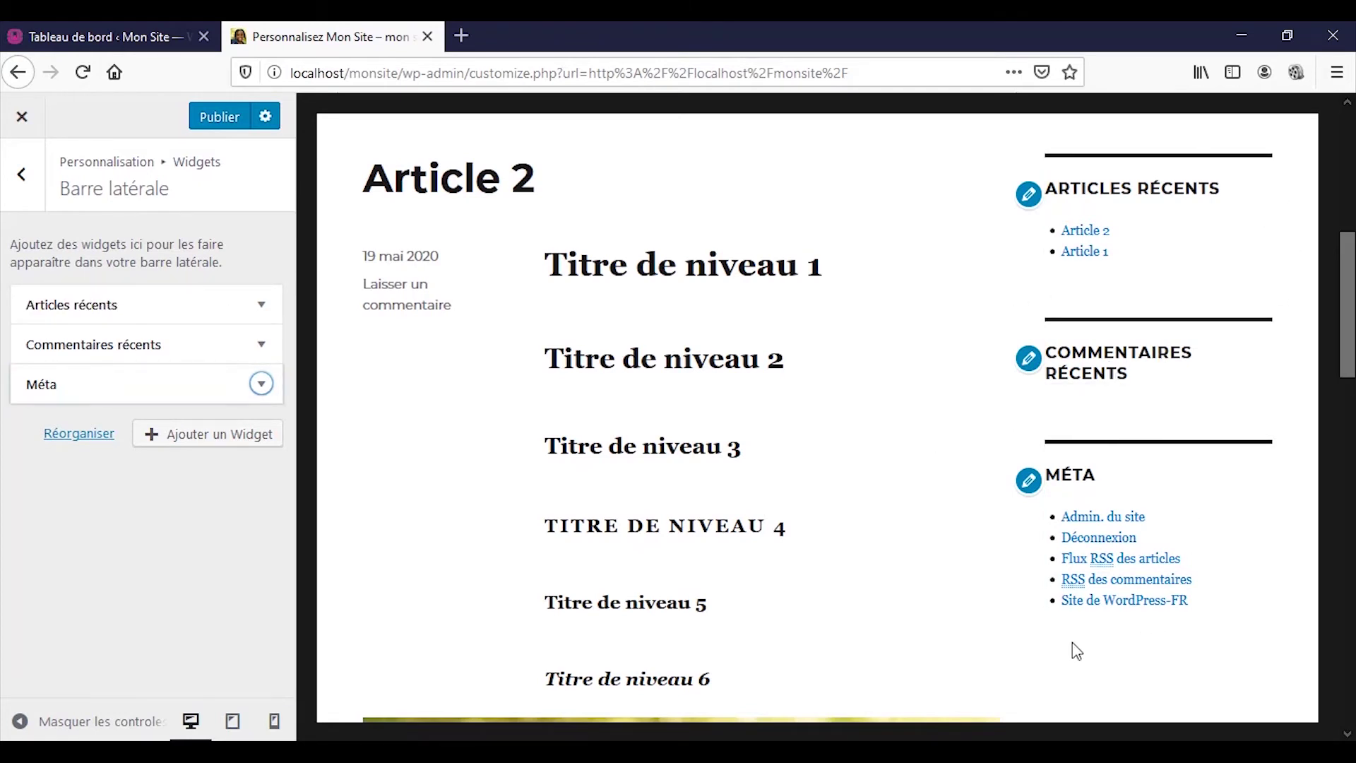
left_click(112, 344)
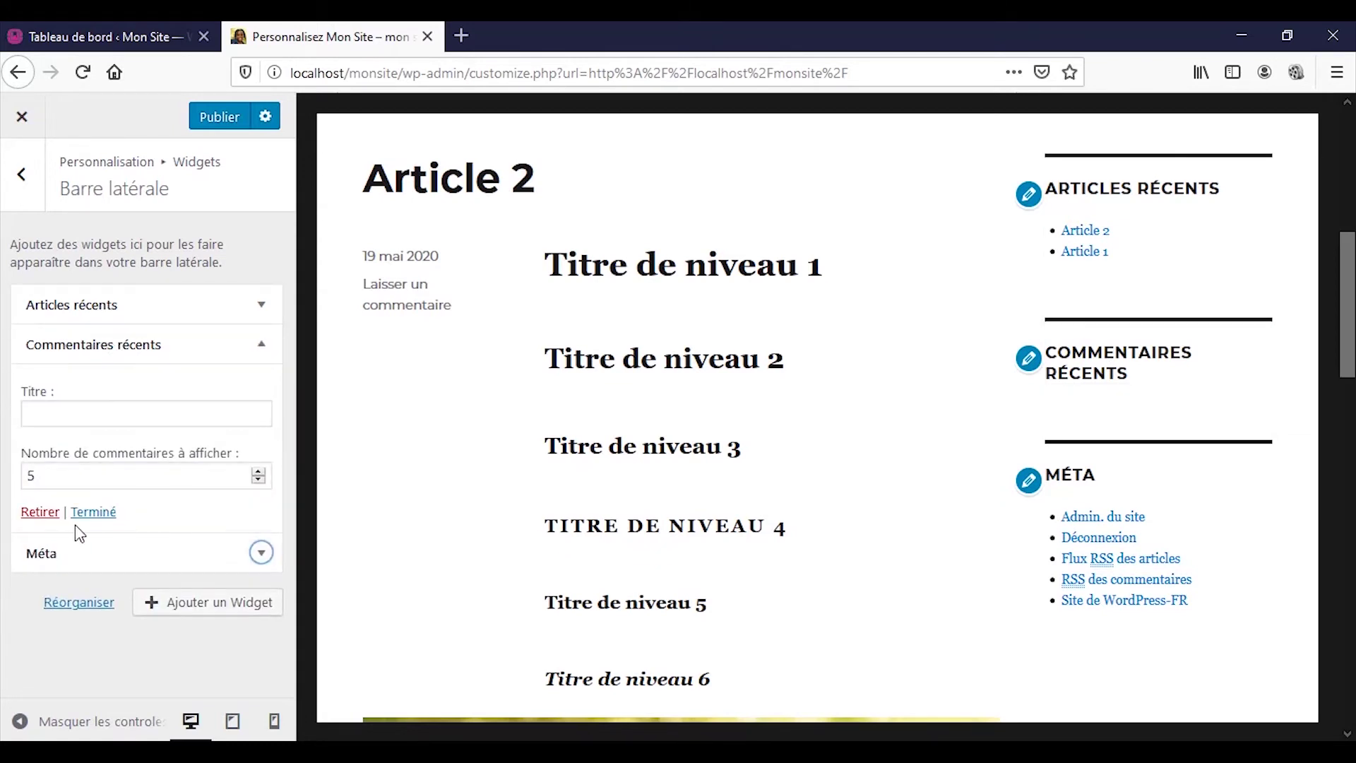
left_click(36, 512)
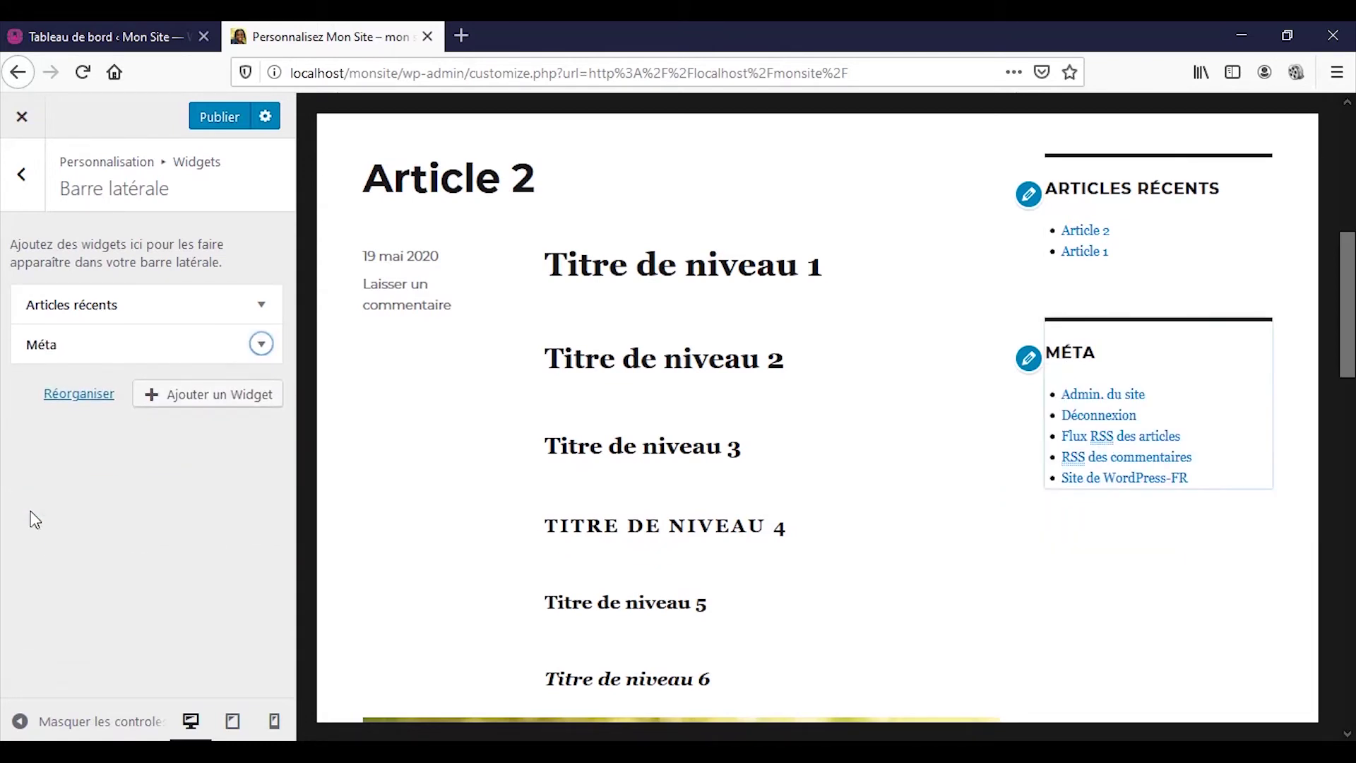
- Add an Image widget to the sidebar
left_click(273, 410)
scroll(443, 487, "down", 3)
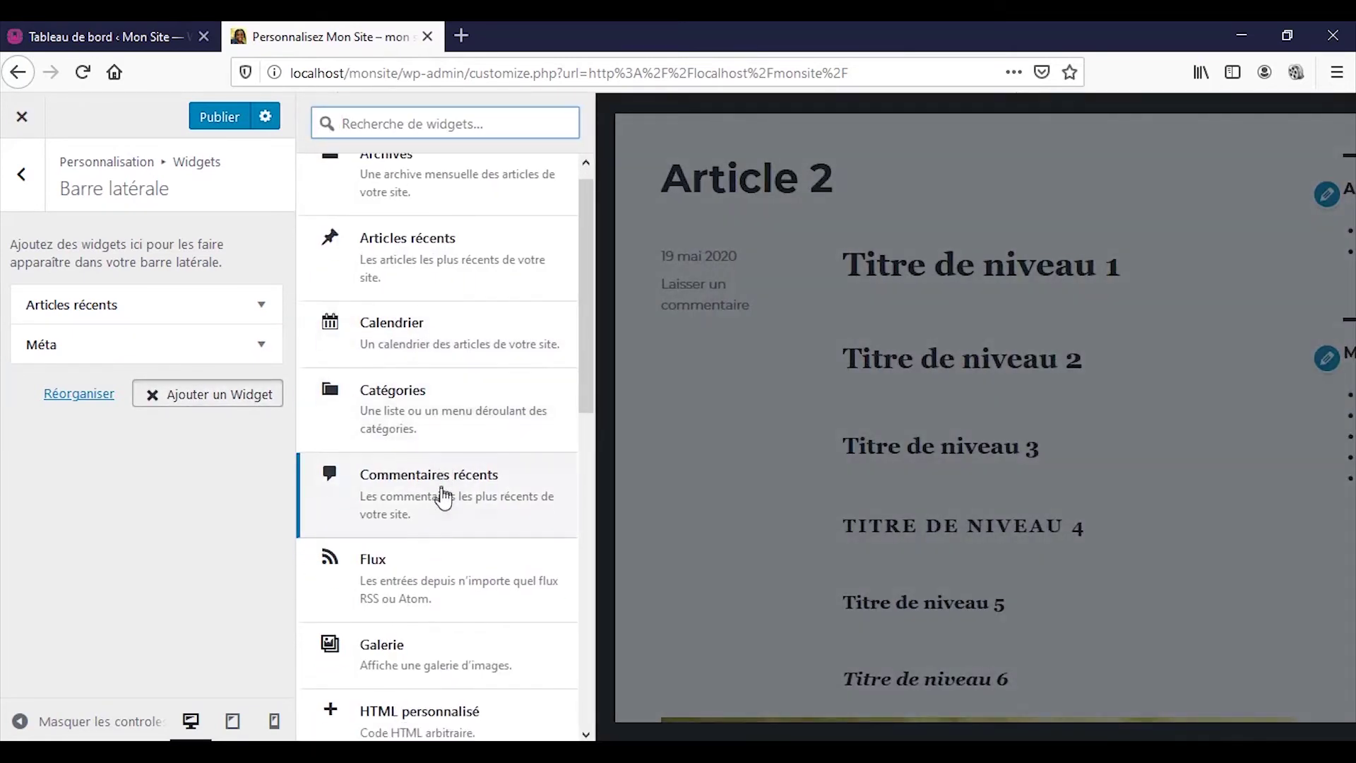
scroll(444, 499, "down", 5)
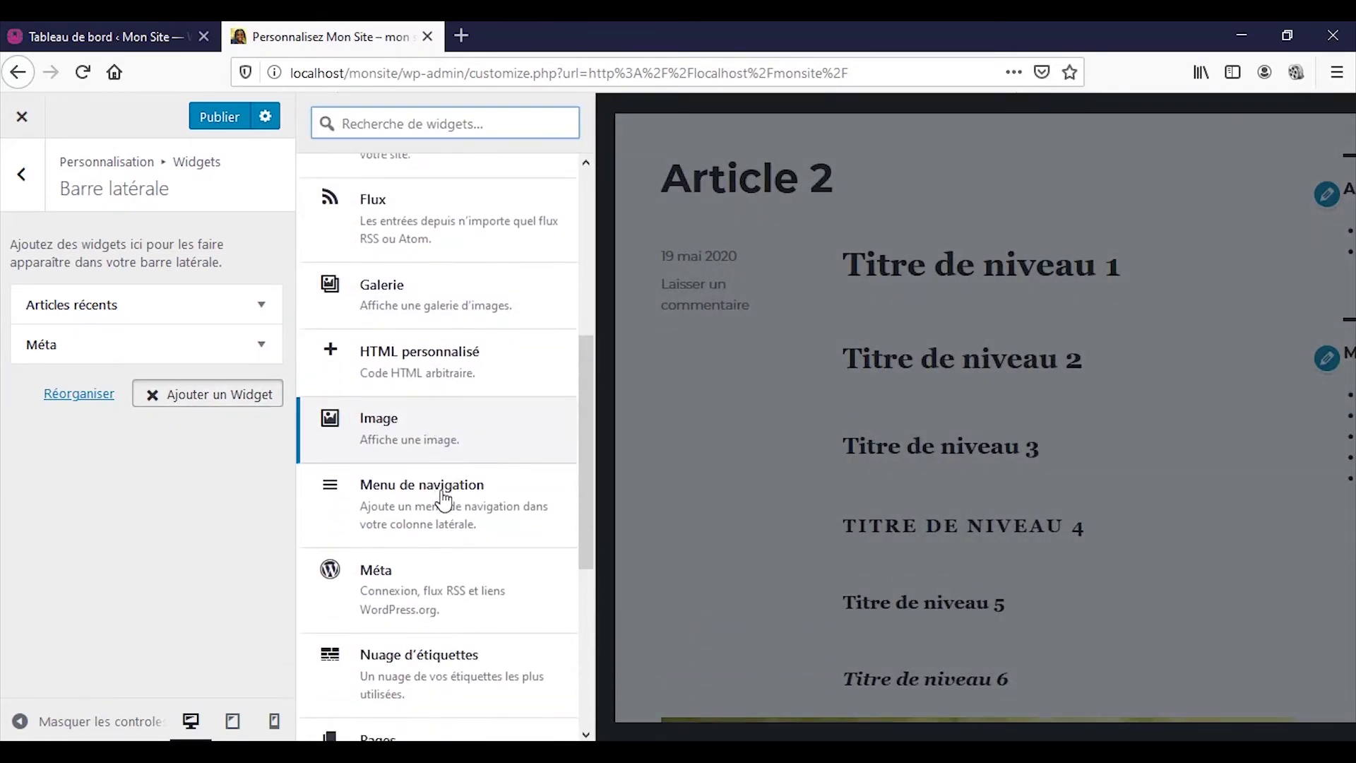
left_click(450, 428)
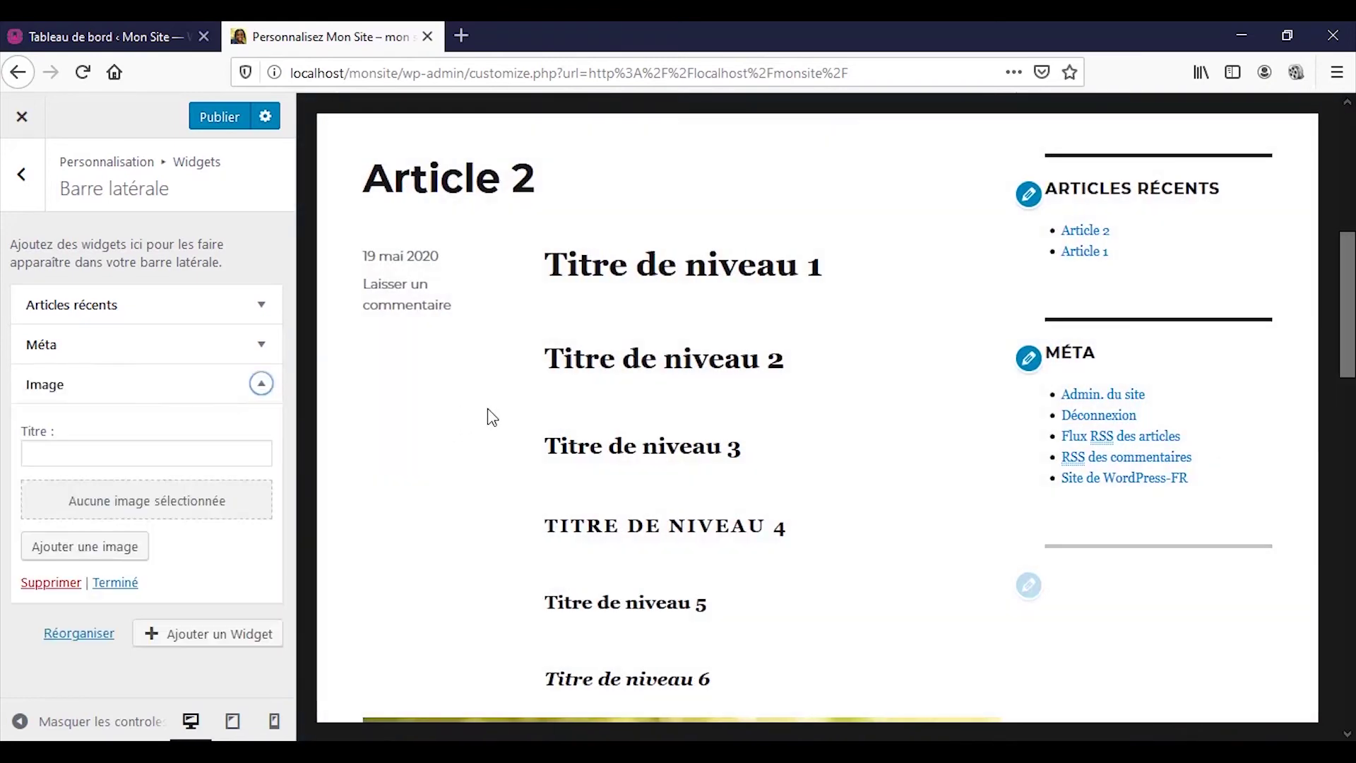
- Insert image-asset.jpeg from the media library into the Image widget, check it in the preview and collapse the widget's settings
left_click(89, 553)
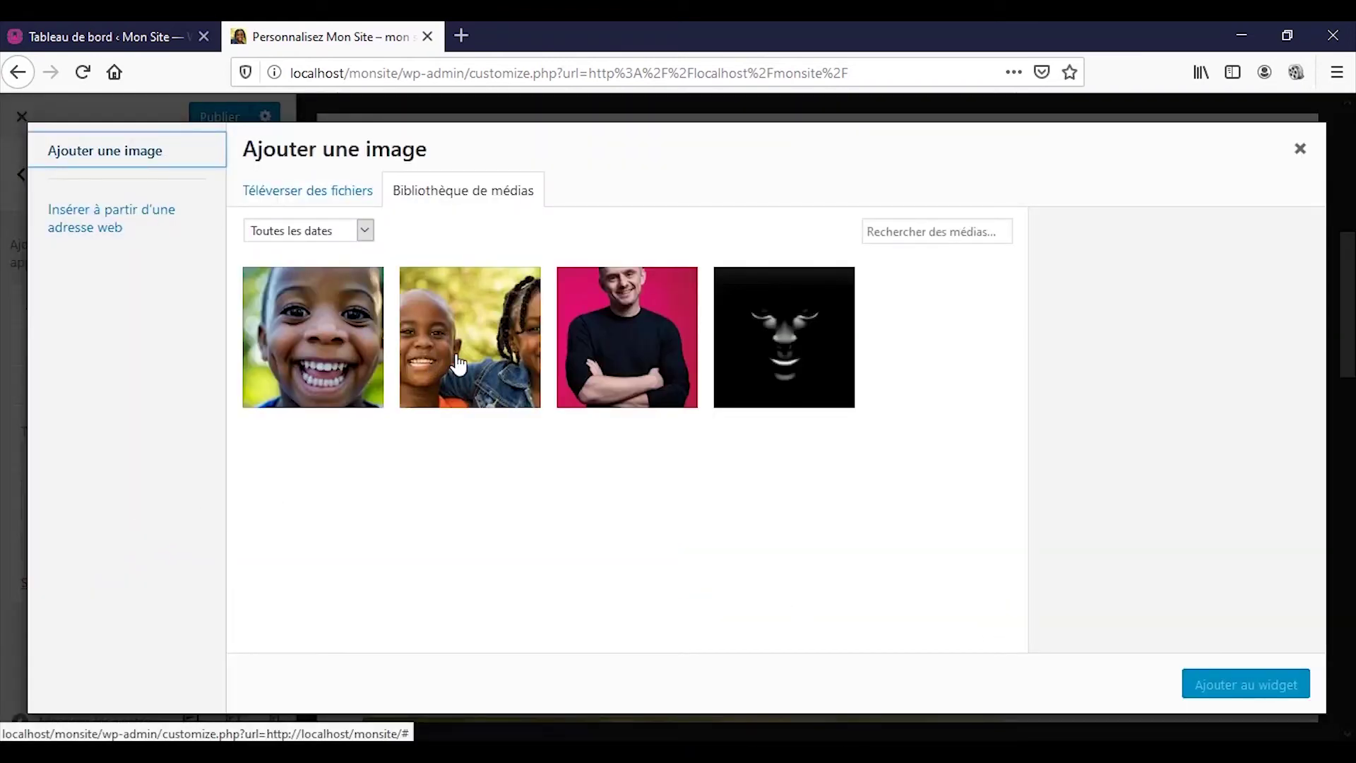
left_click(611, 381)
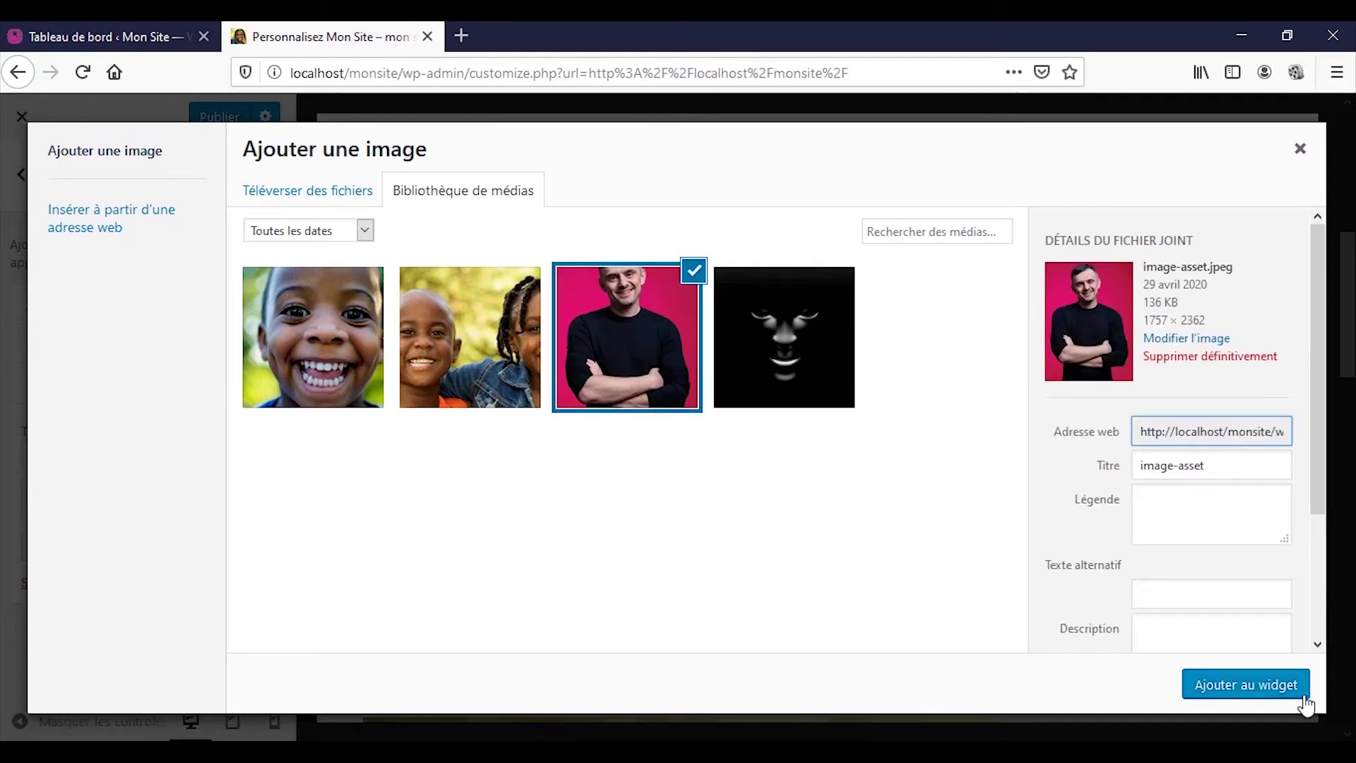
left_click(1281, 687)
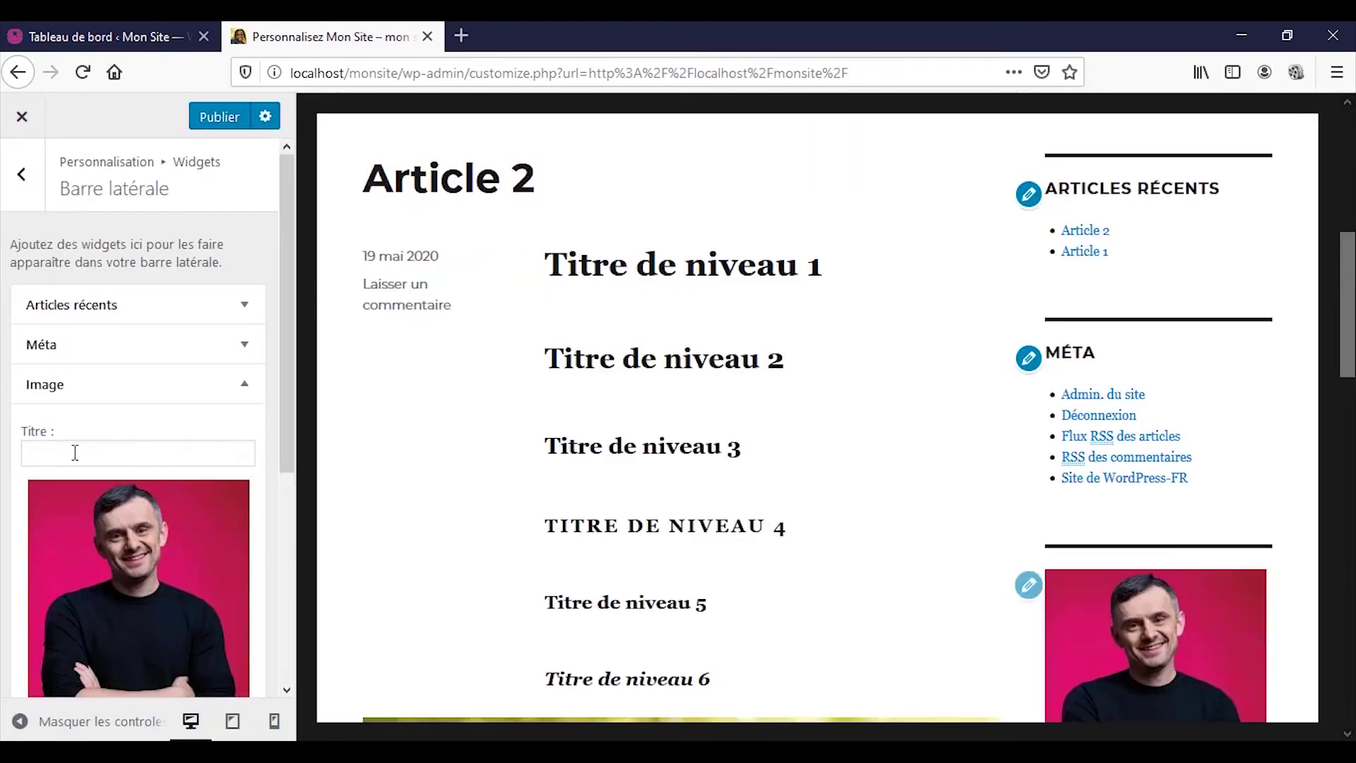
scroll(78, 459, "down", 3)
scroll(1283, 572, "down", 2)
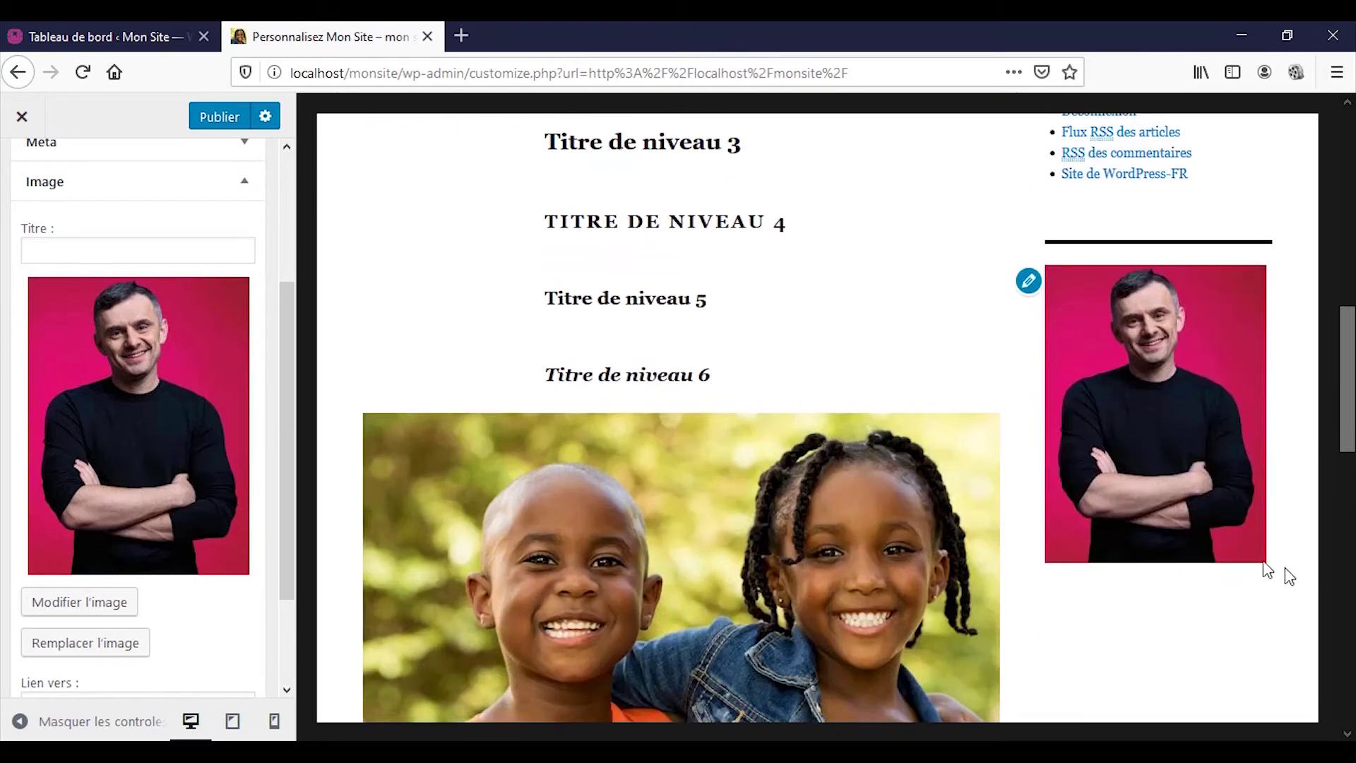
scroll(1215, 488, "down", 2)
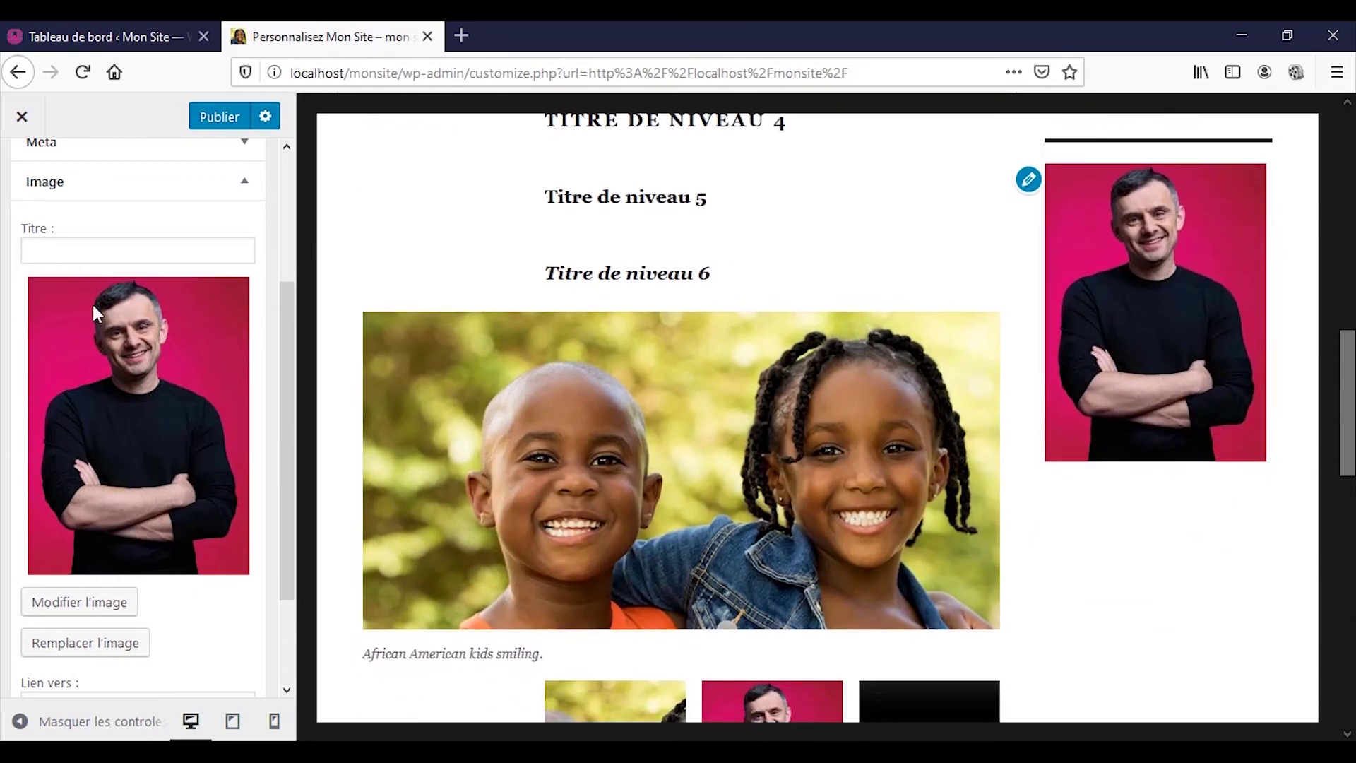
scroll(94, 324, "up", 3)
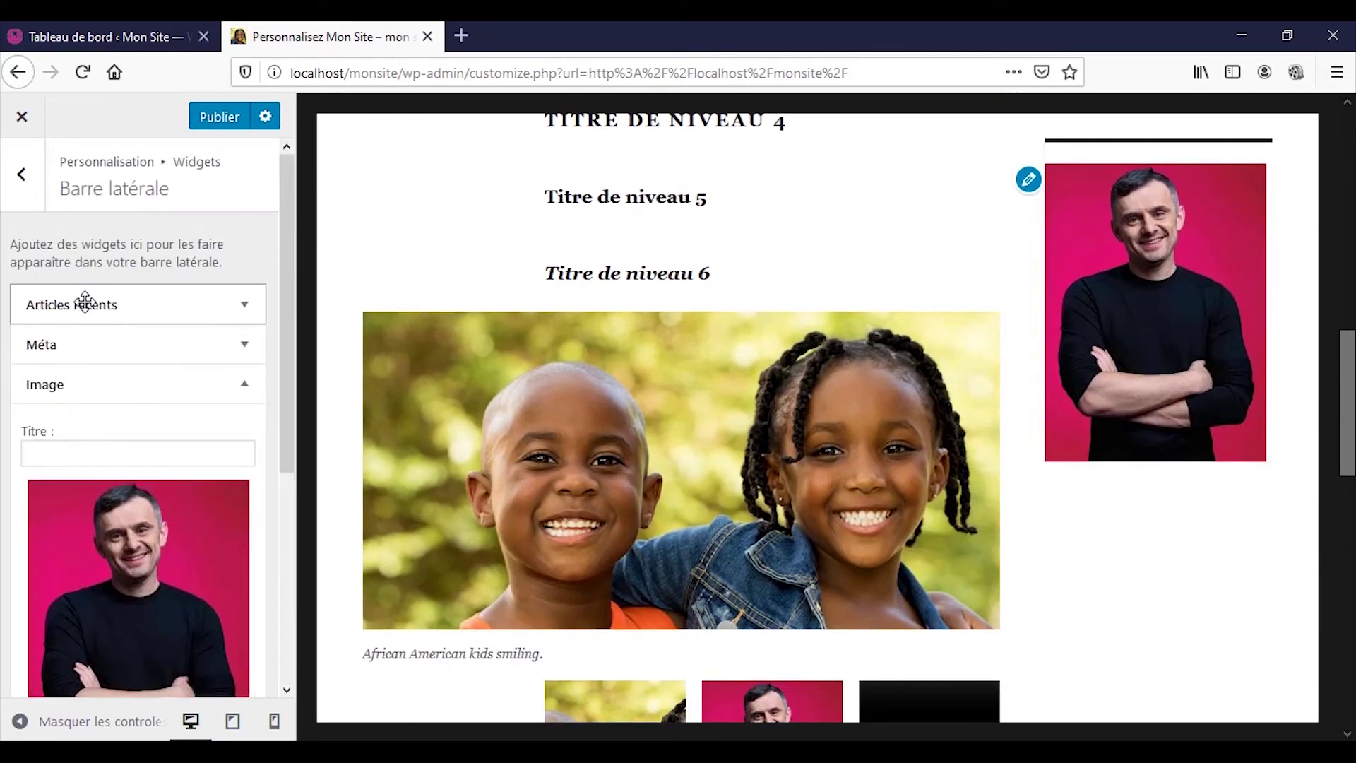
left_click(113, 381)
- Browse the list of available widgets without adding any, and review the sidebar widgets in the preview
left_click(165, 452)
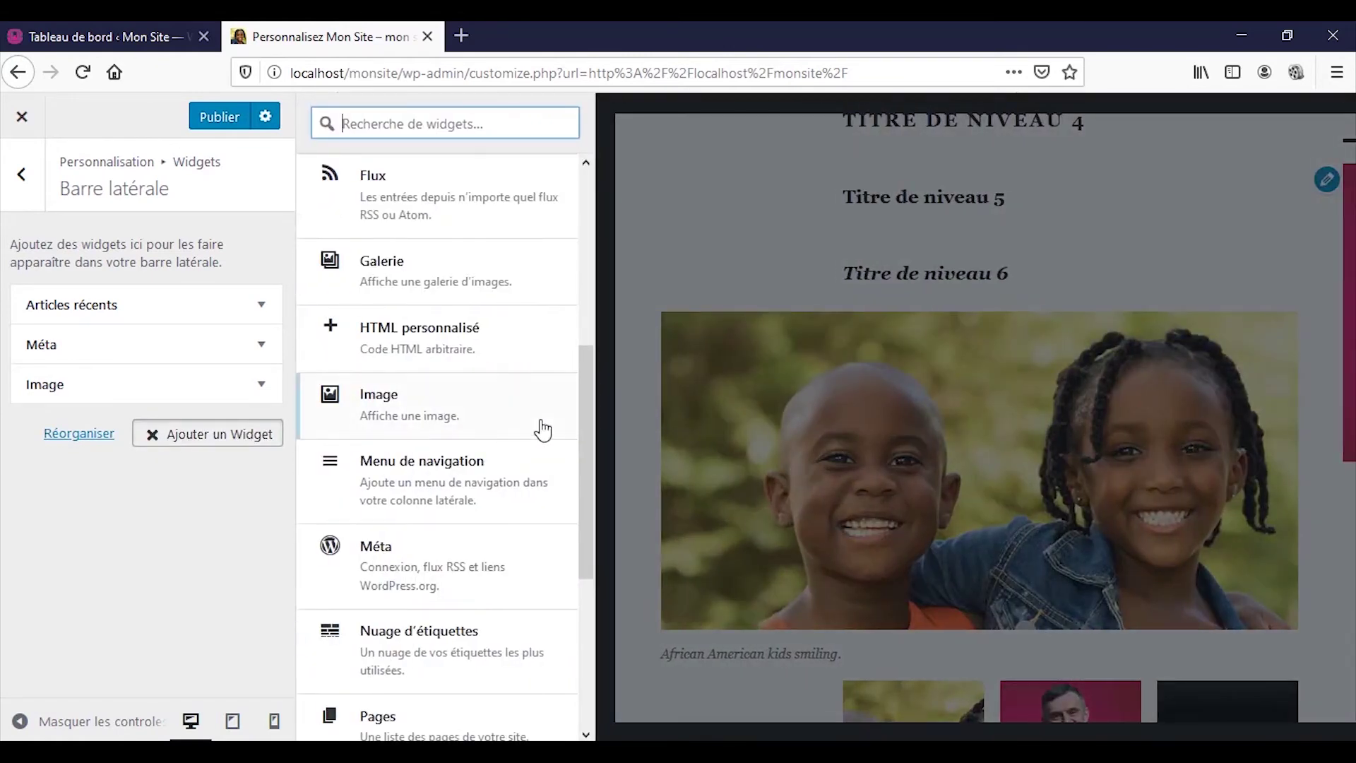
scroll(480, 473, "down", 3)
scroll(483, 478, "down", 2)
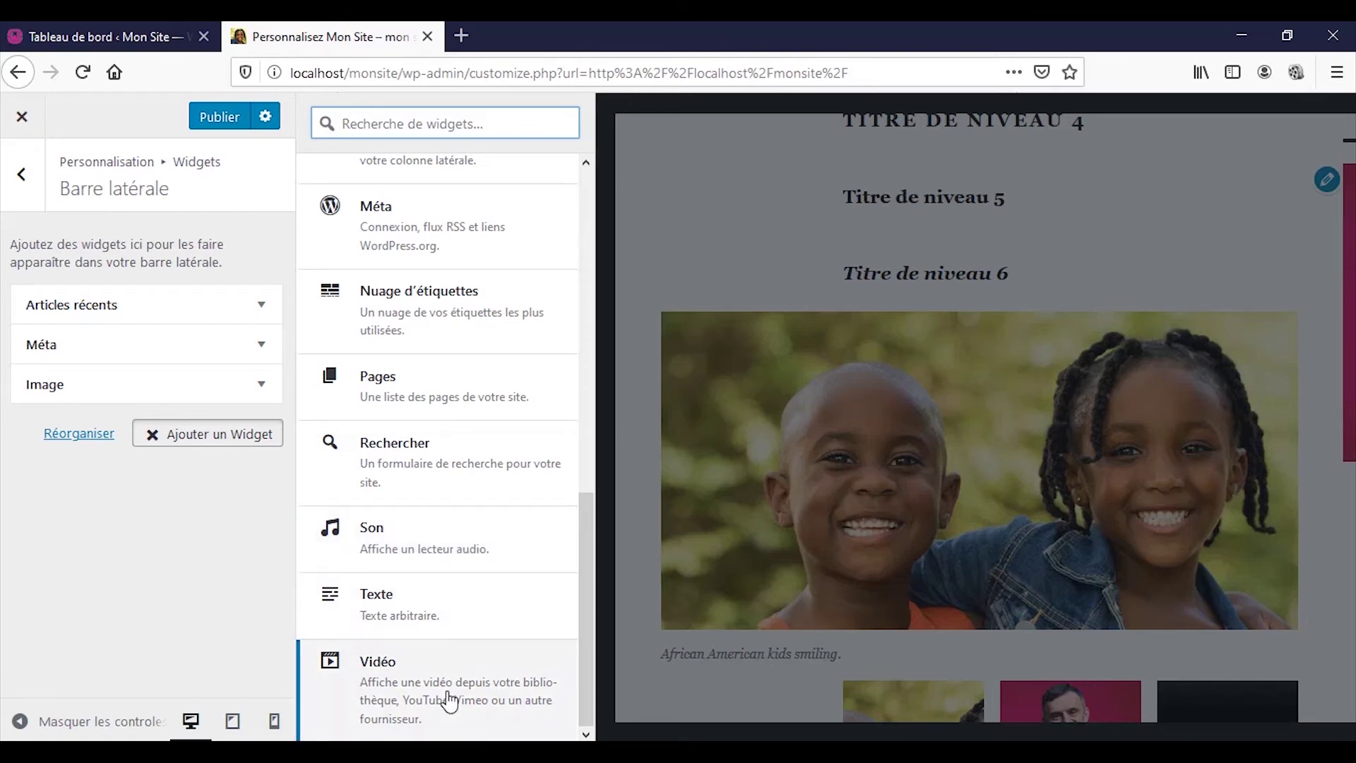
scroll(452, 696, "up", 3)
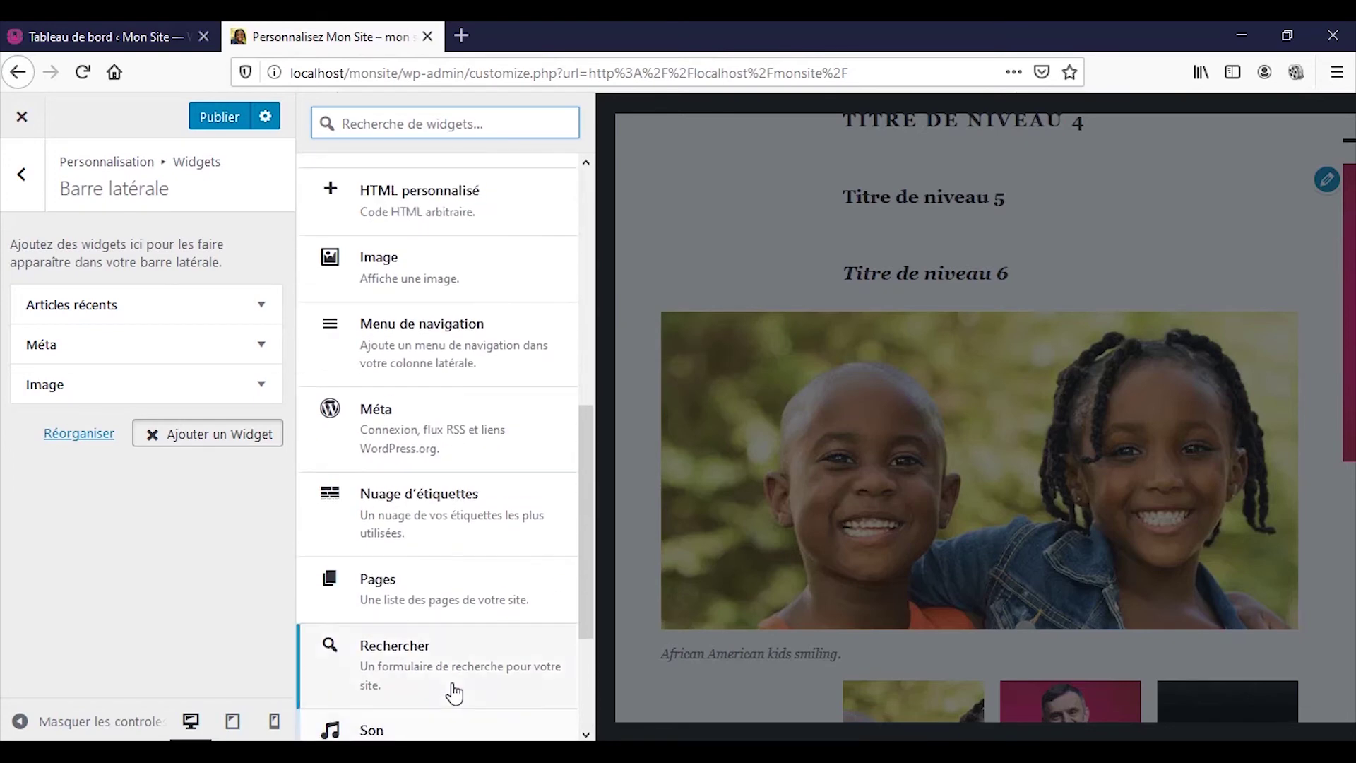
scroll(454, 692, "up", 8)
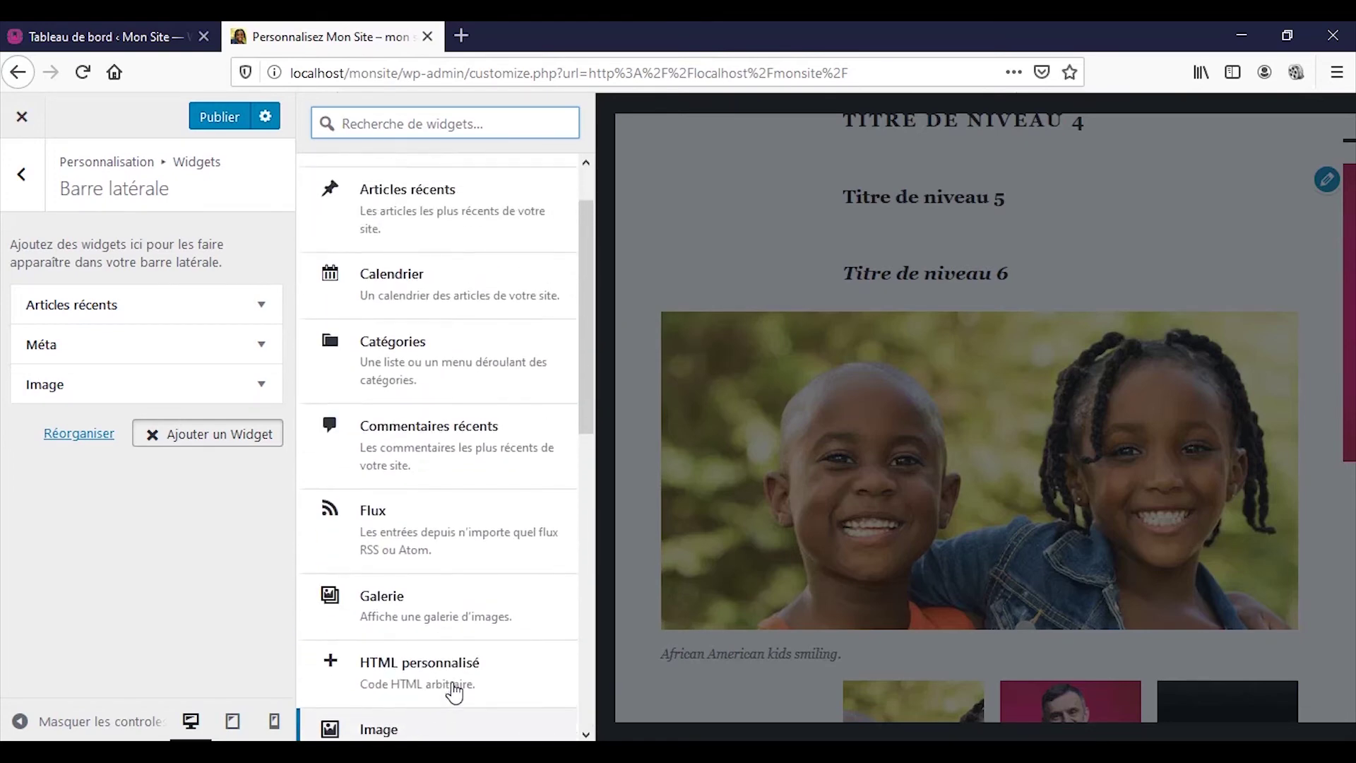
left_click(194, 444)
scroll(675, 501, "up", 5)
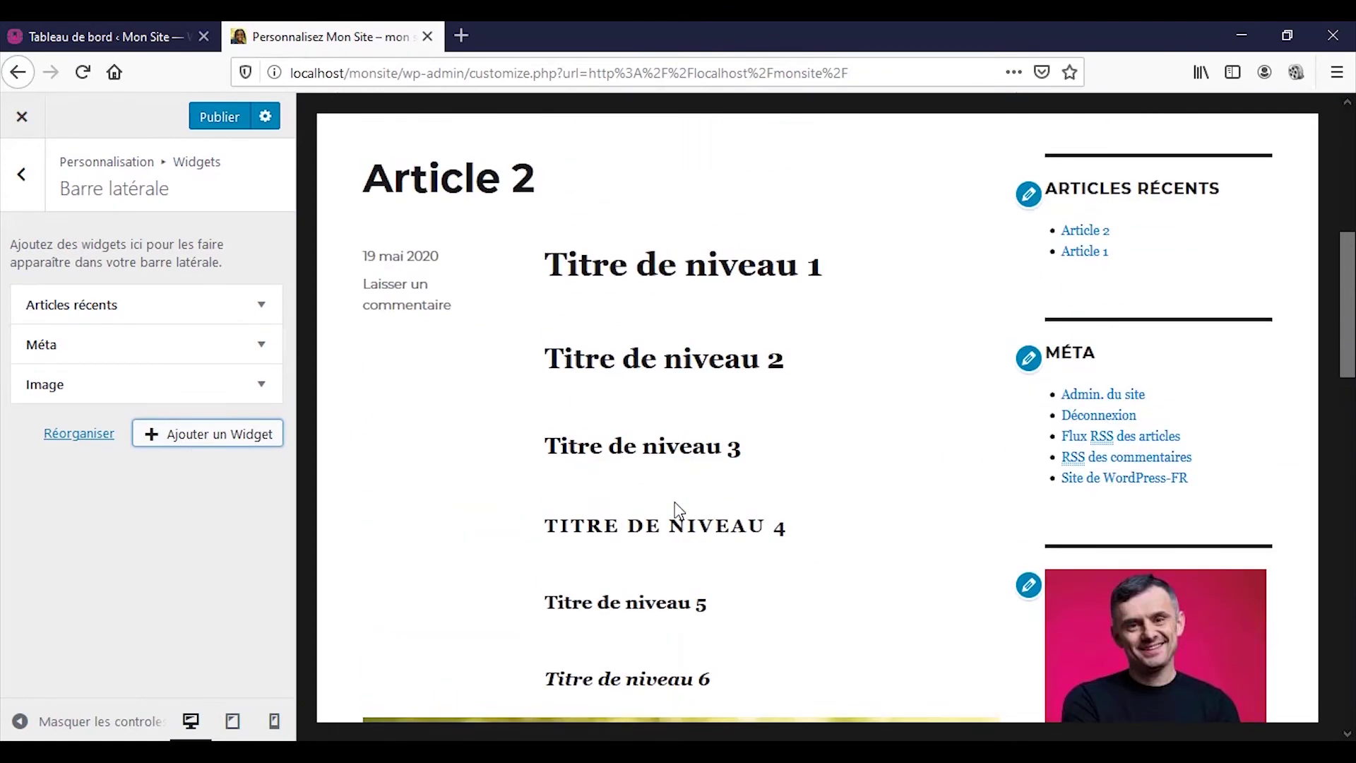
scroll(676, 505, "down", 3)
scroll(677, 504, "up", 7)
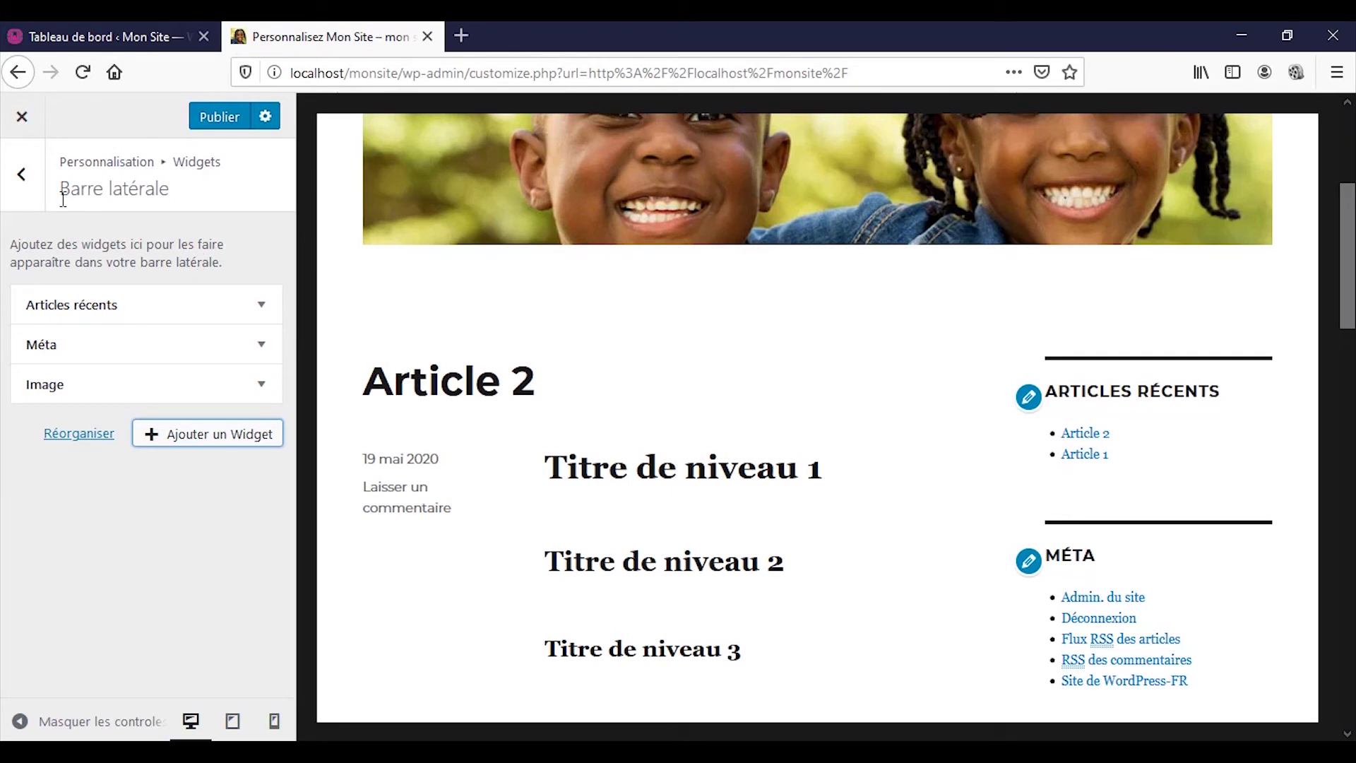
- Return to the Widgets section overview and review the previewed home page from the sidebar widgets down to the footer
left_click(14, 192)
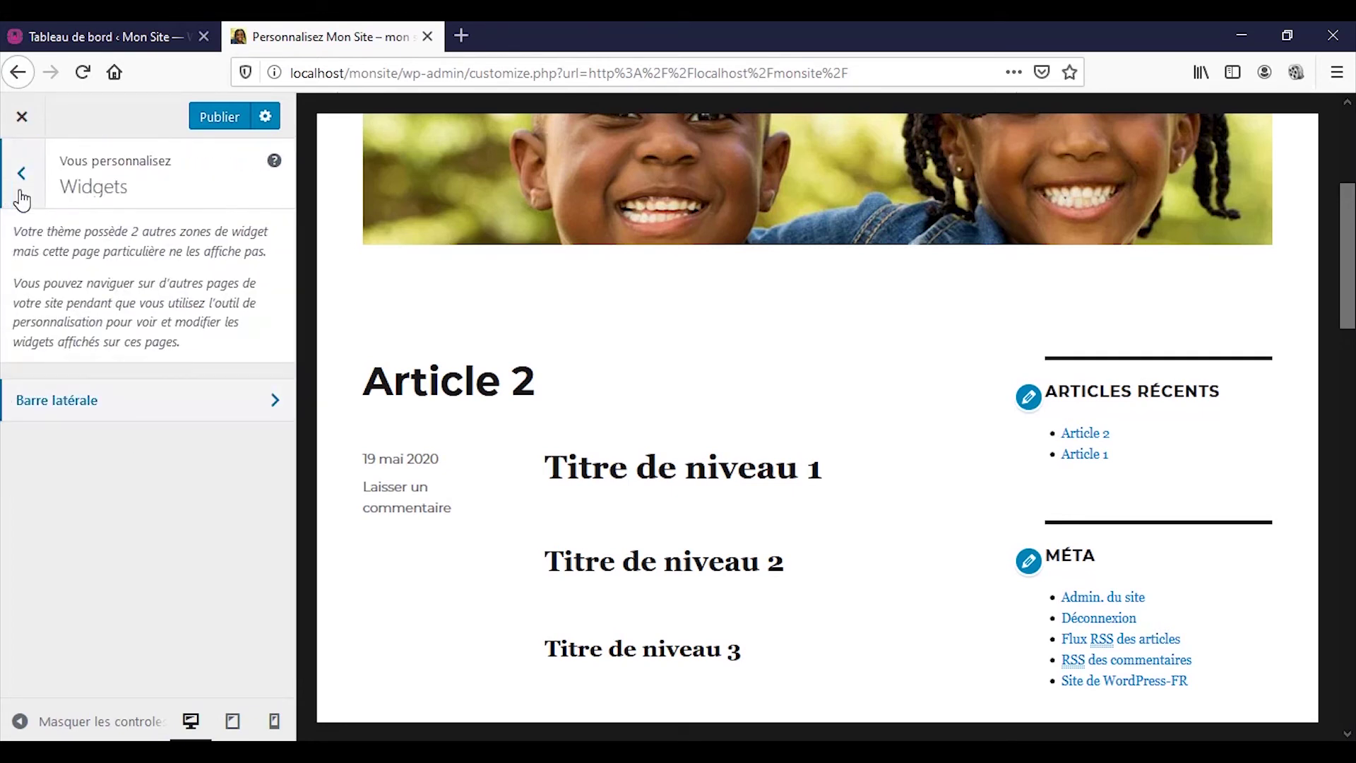
left_click(21, 194)
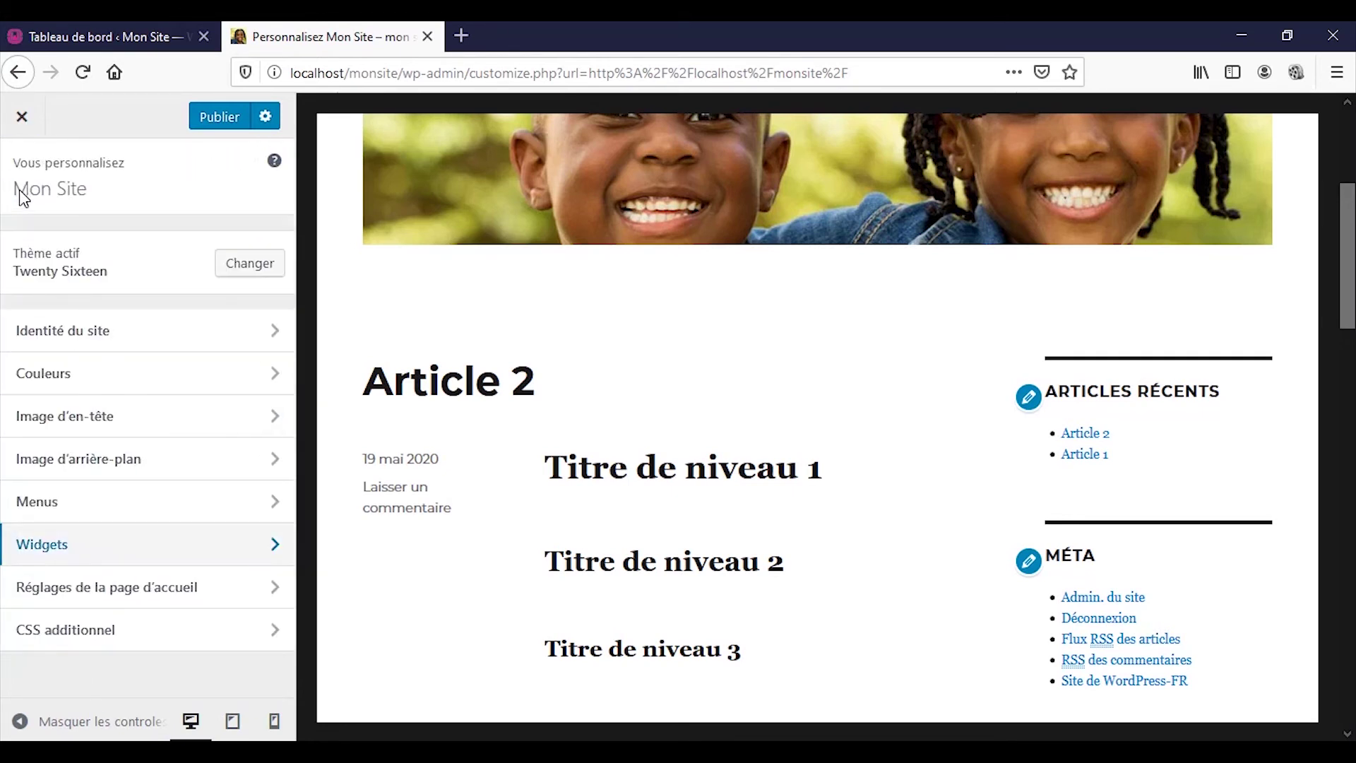
left_click(94, 544)
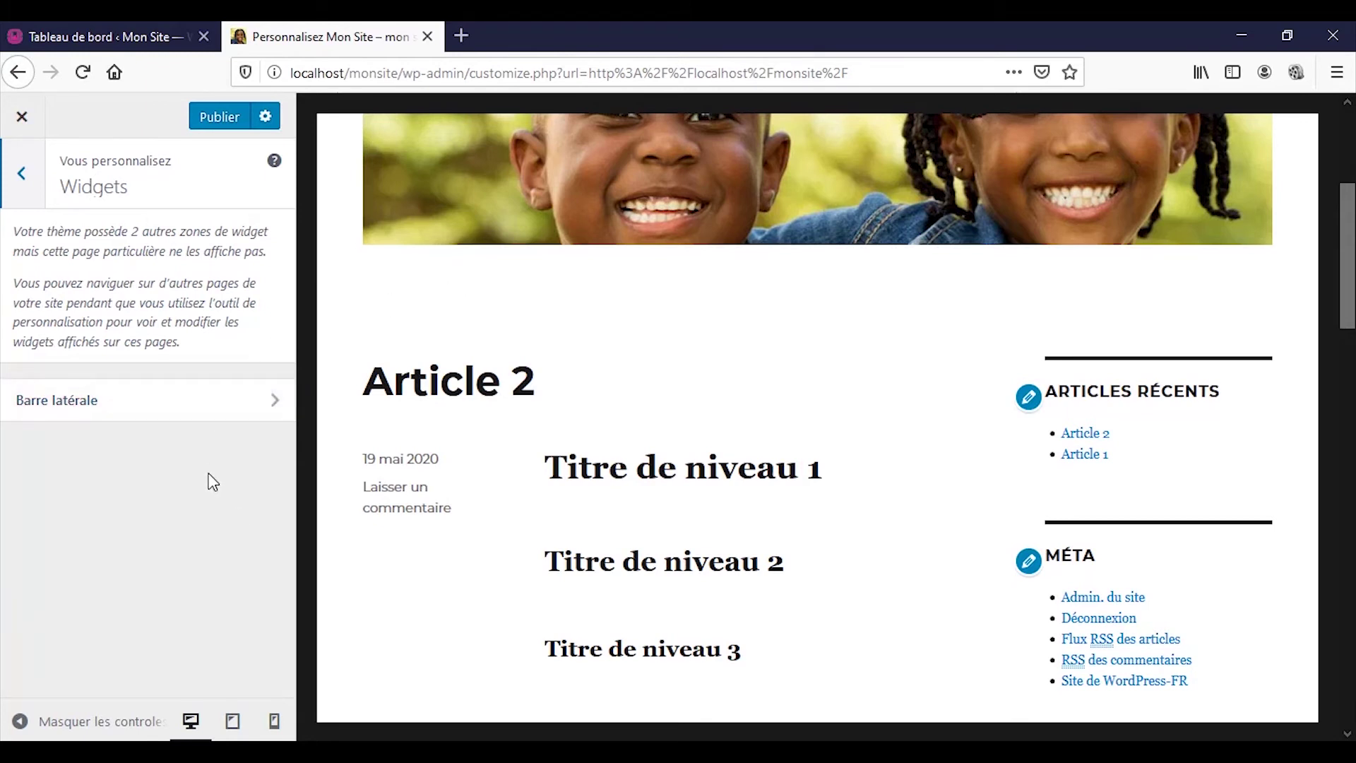
scroll(1001, 366, "down", 3)
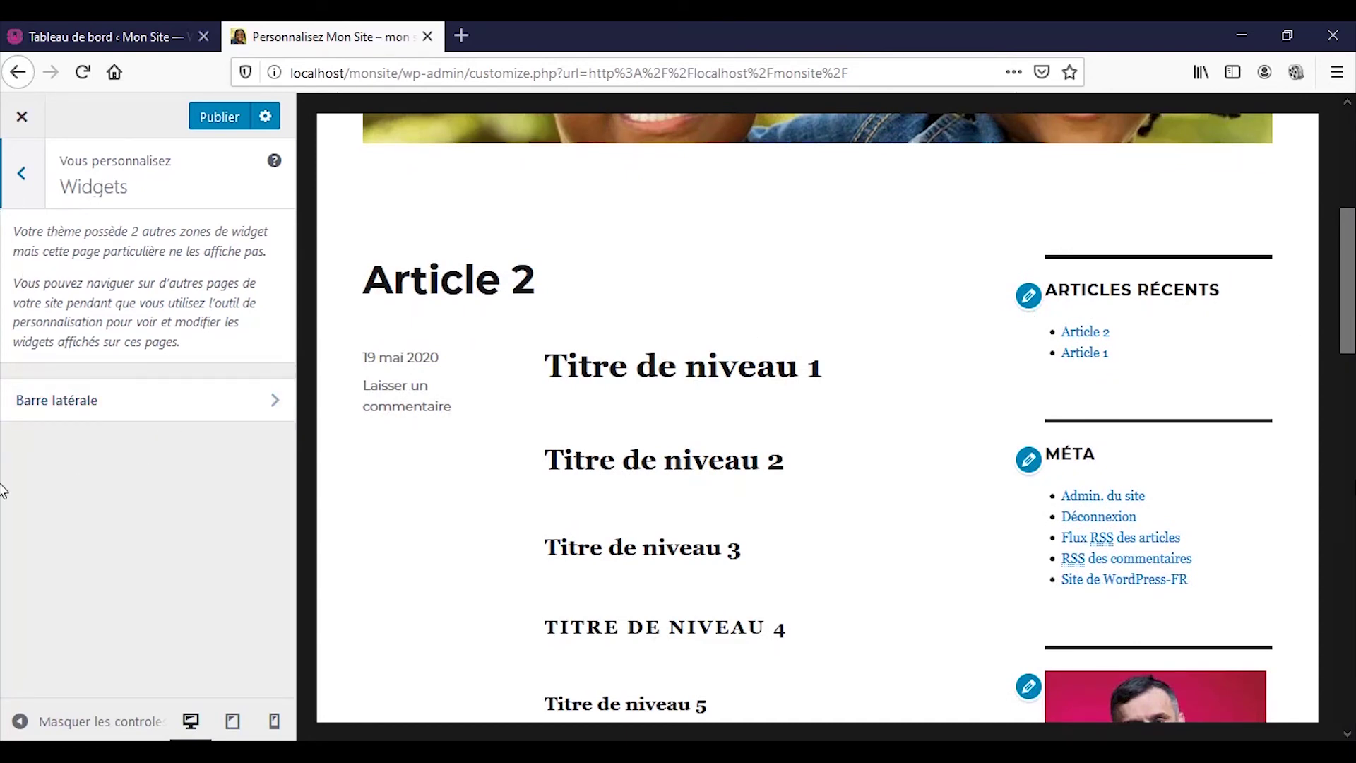
scroll(1103, 510, "down", 5)
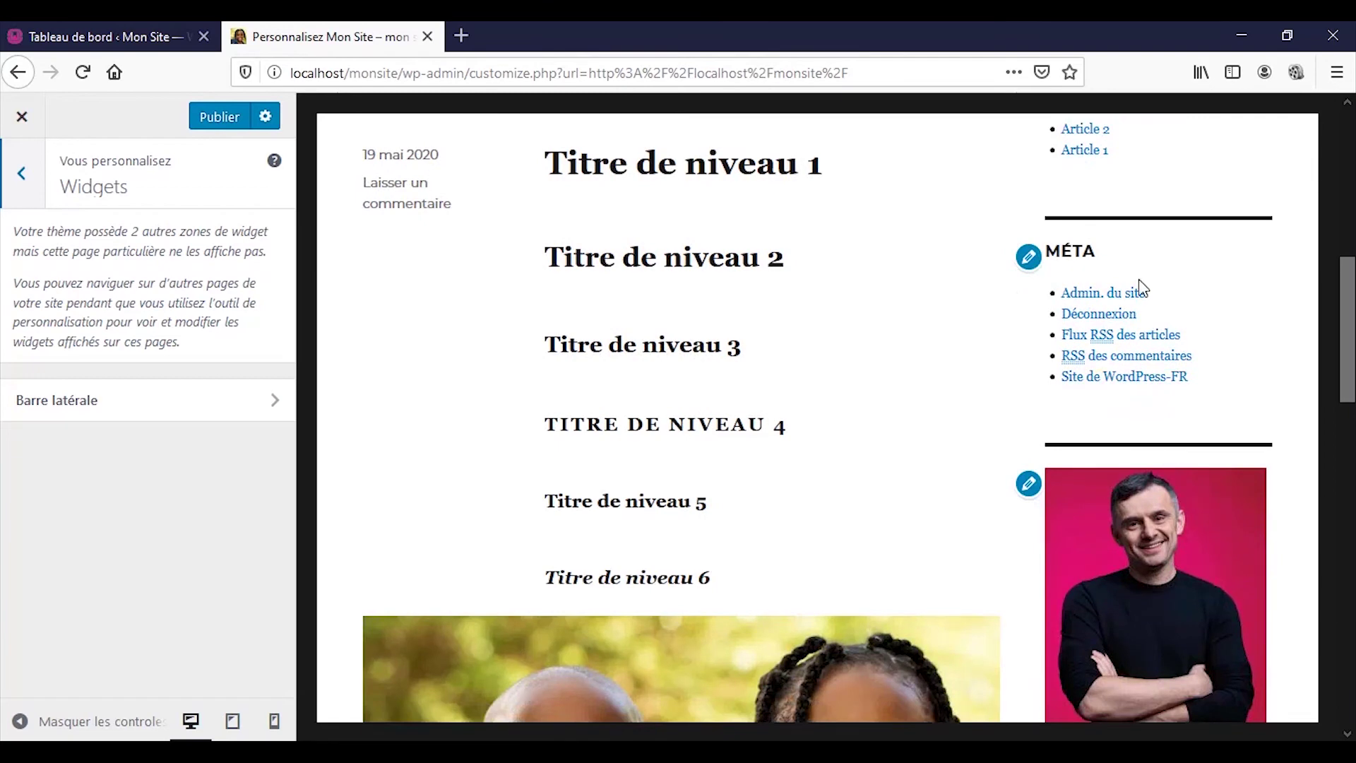
scroll(456, 488, "down", 10)
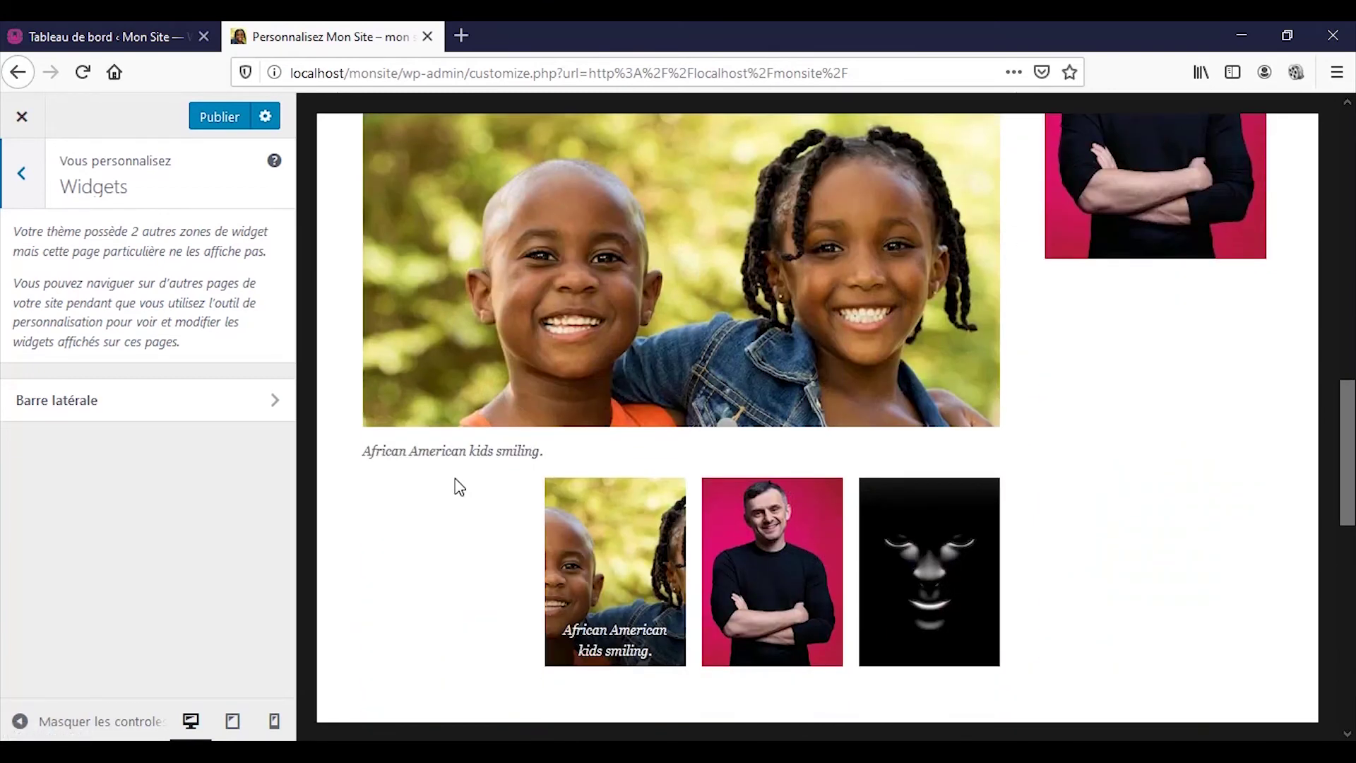
scroll(459, 487, "down", 15)
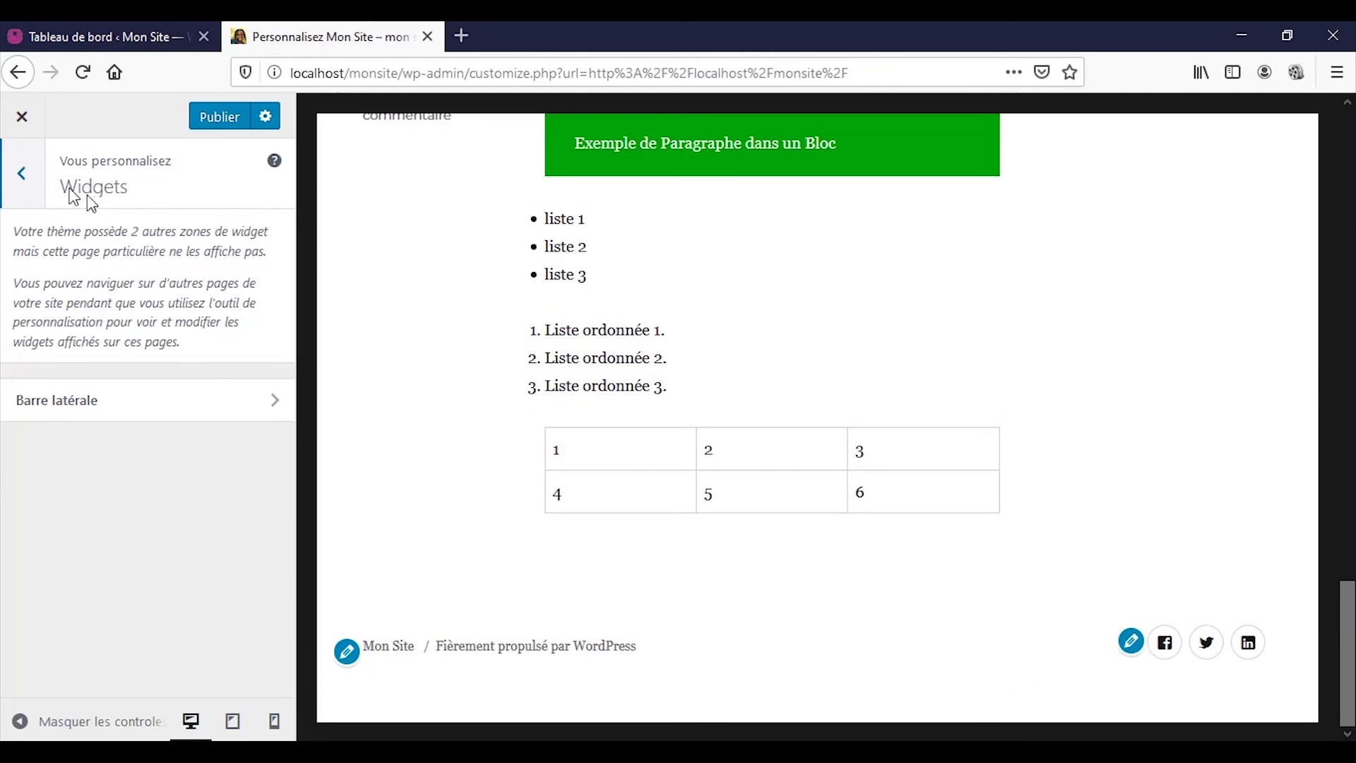
- Open the home page settings and examine how the latest articles are displayed in the preview
left_click(36, 184)
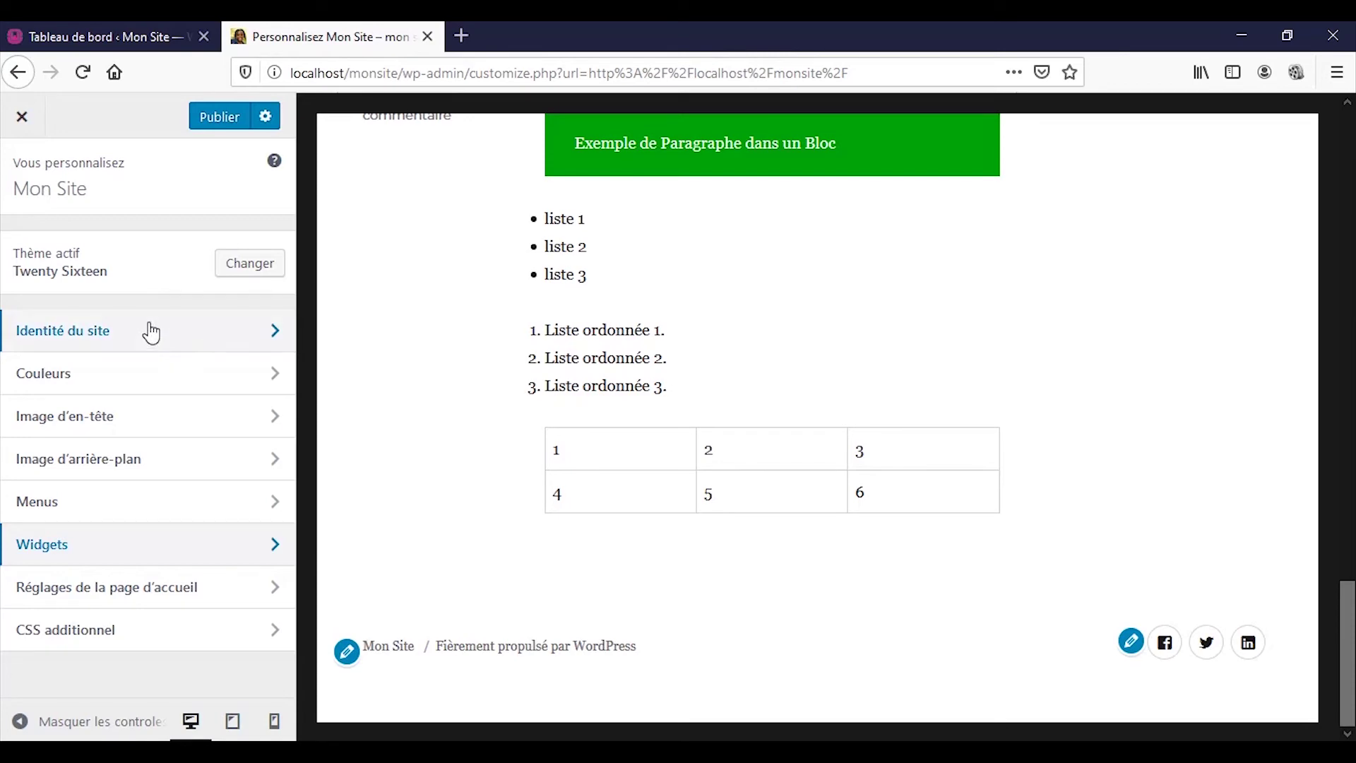
left_click(121, 586)
scroll(978, 539, "up", 15)
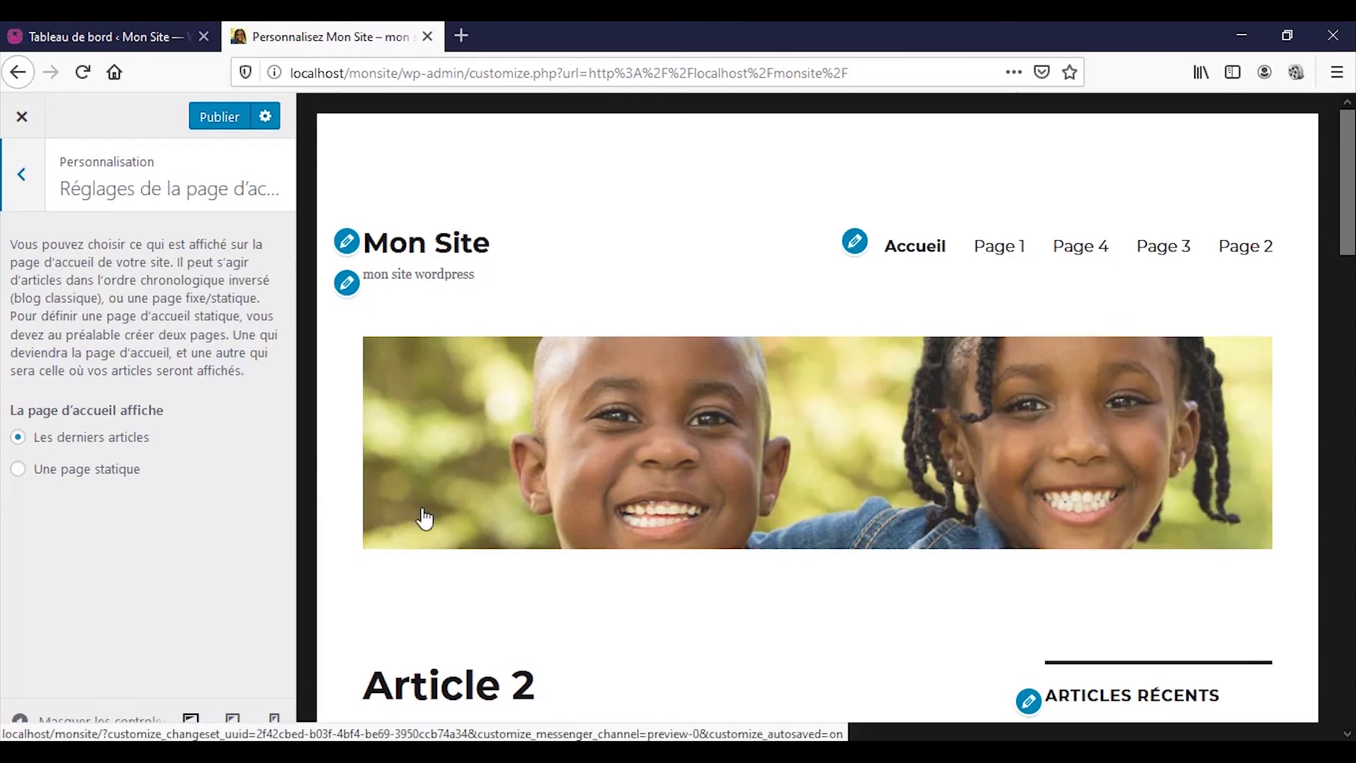
scroll(423, 515, "down", 3)
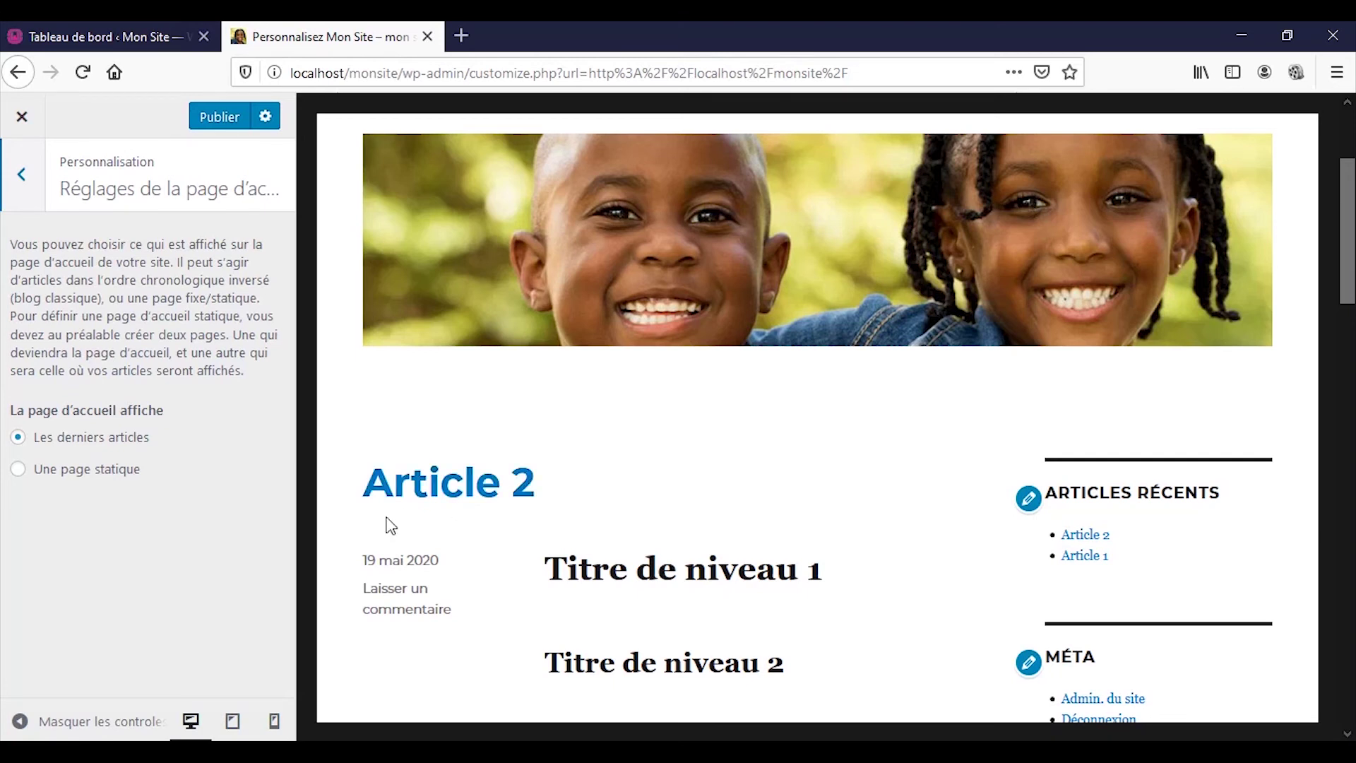
- Set the home page to display a static page and check the Accueil page in the preview
left_click(48, 473)
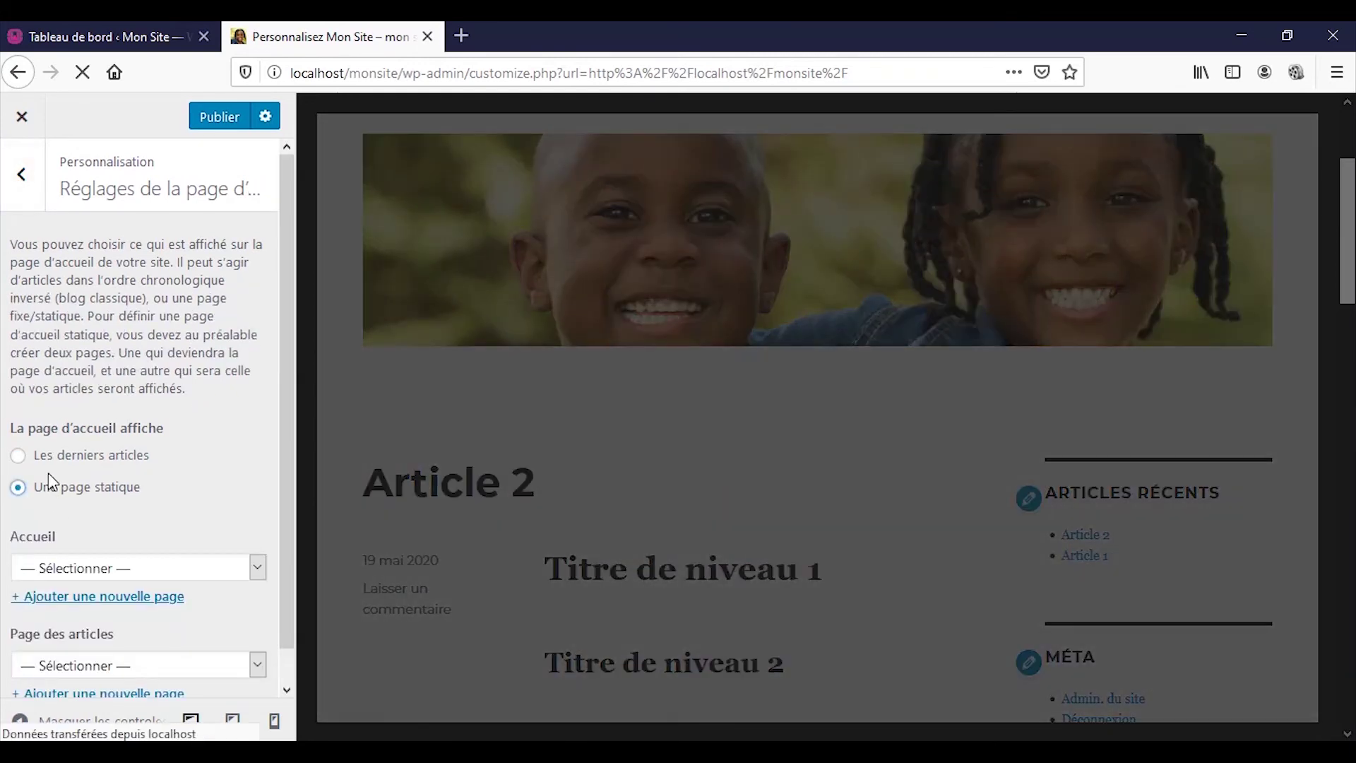
scroll(393, 408, "up", 3)
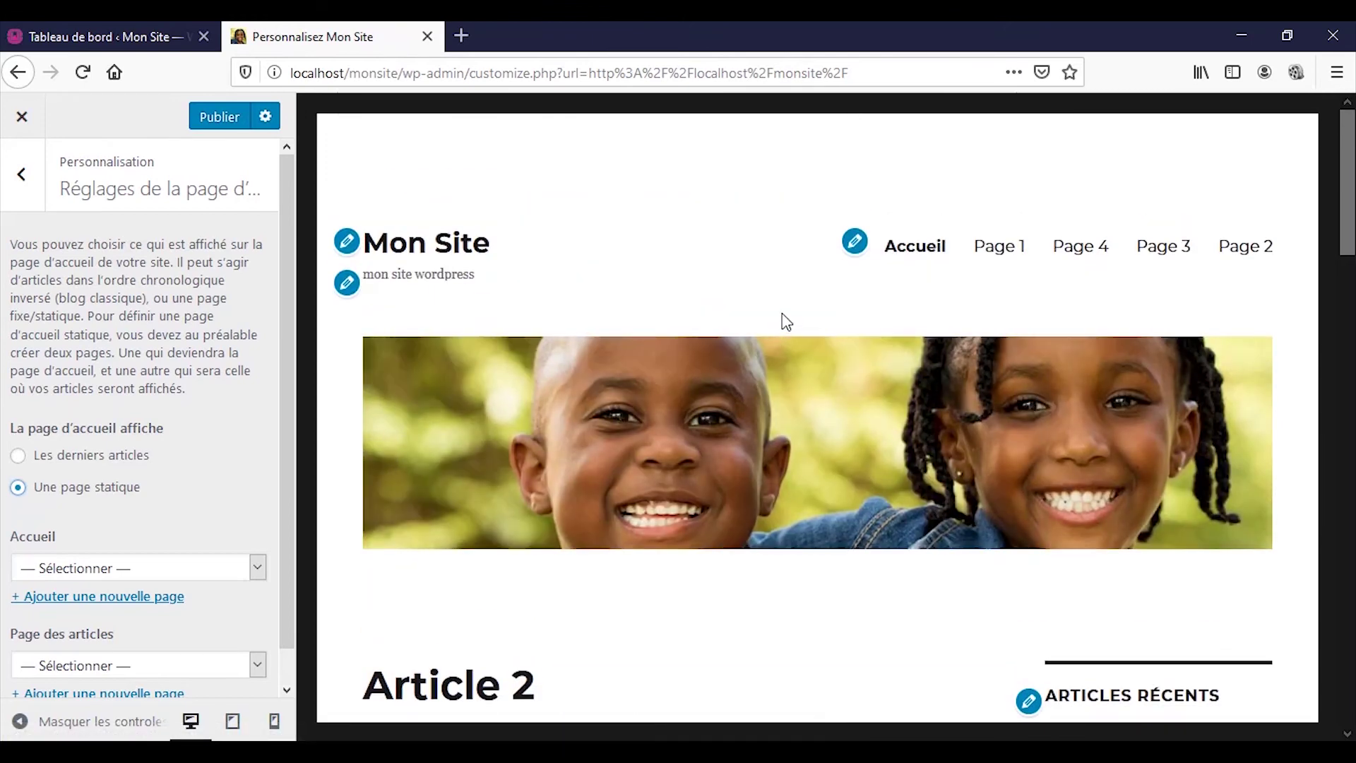
left_click(938, 250)
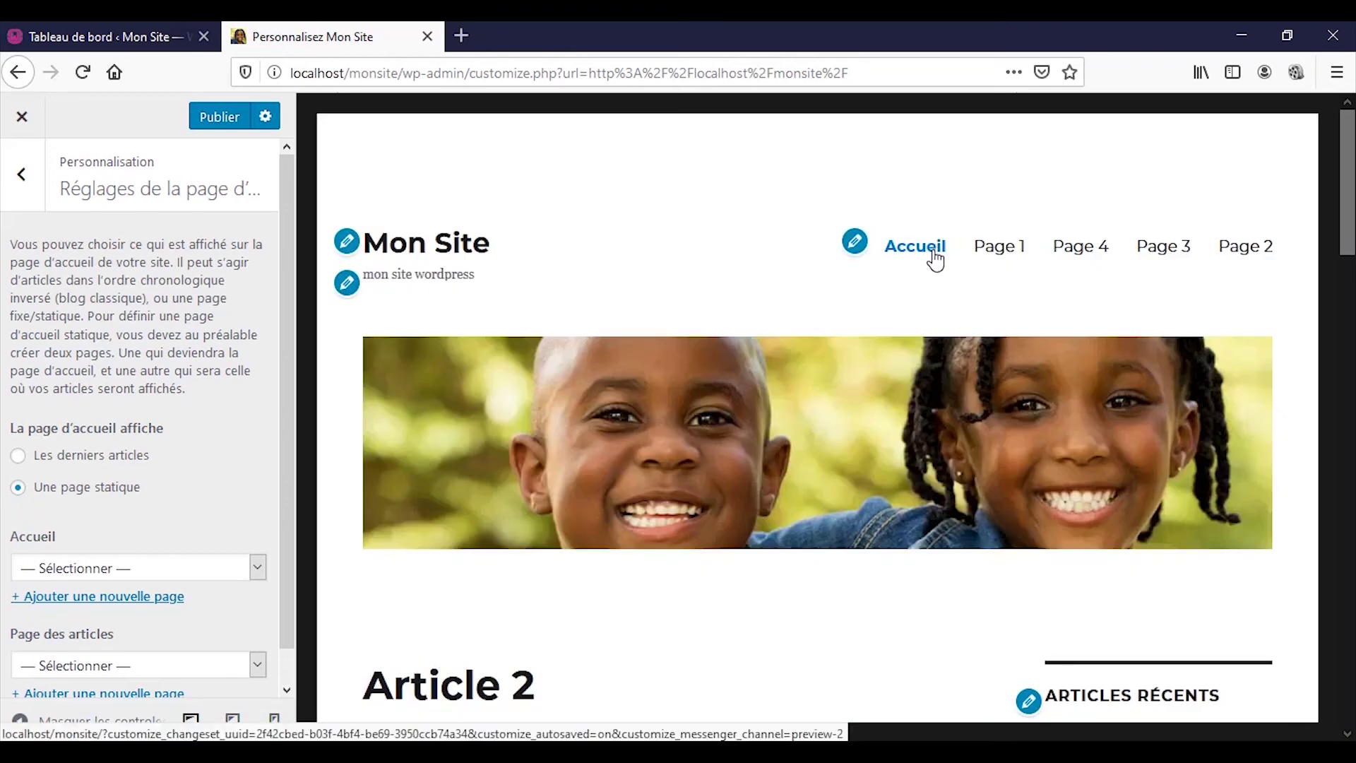
right_click(750, 562)
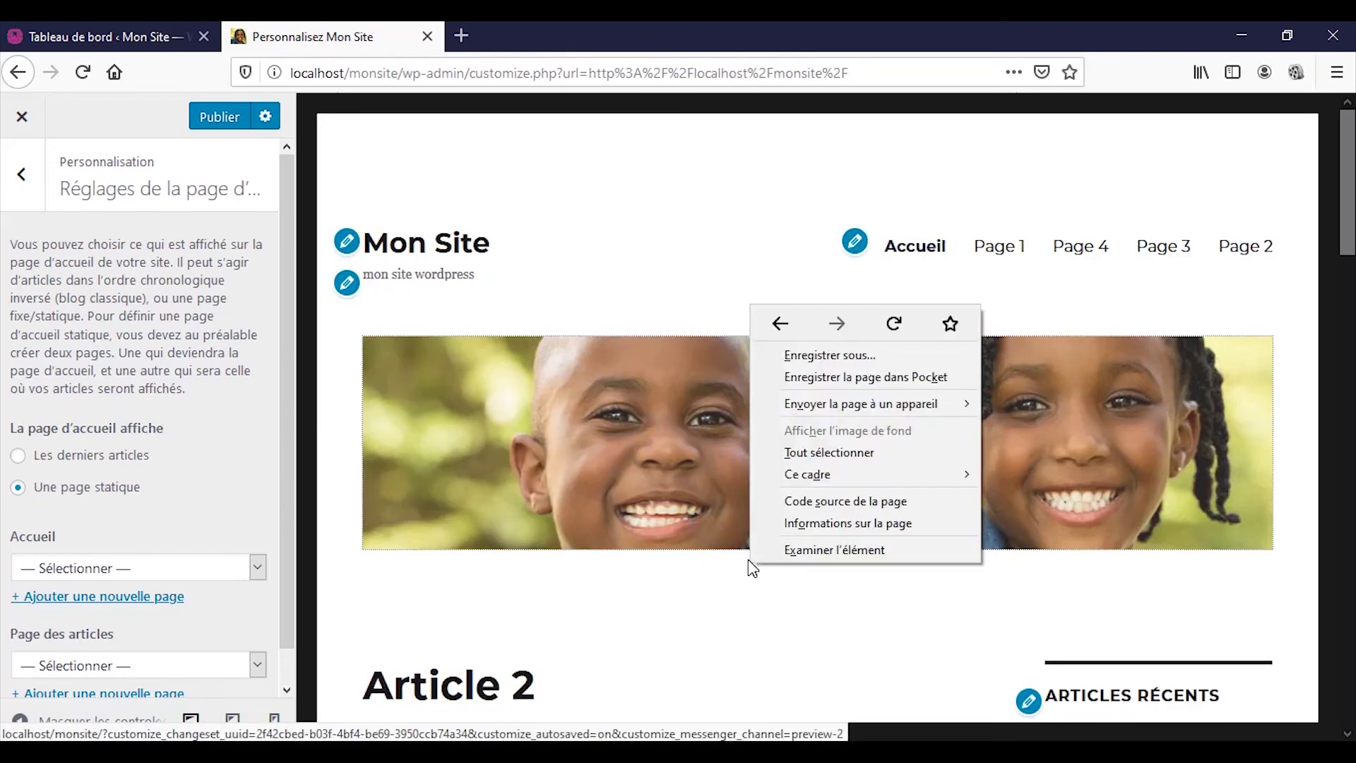
left_click(703, 585)
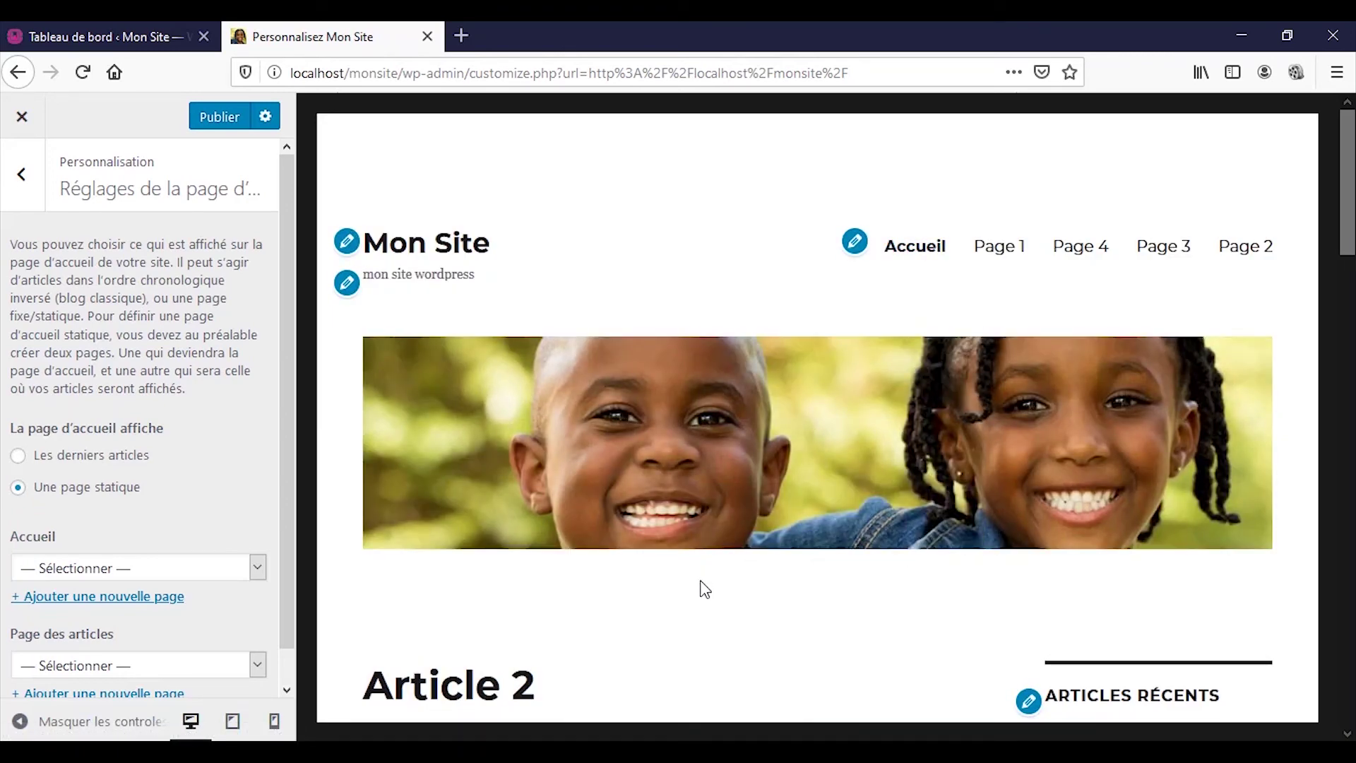
- Choose Page 1 as the static home page and review how it looks in the preview
scroll(755, 618, "down", 5)
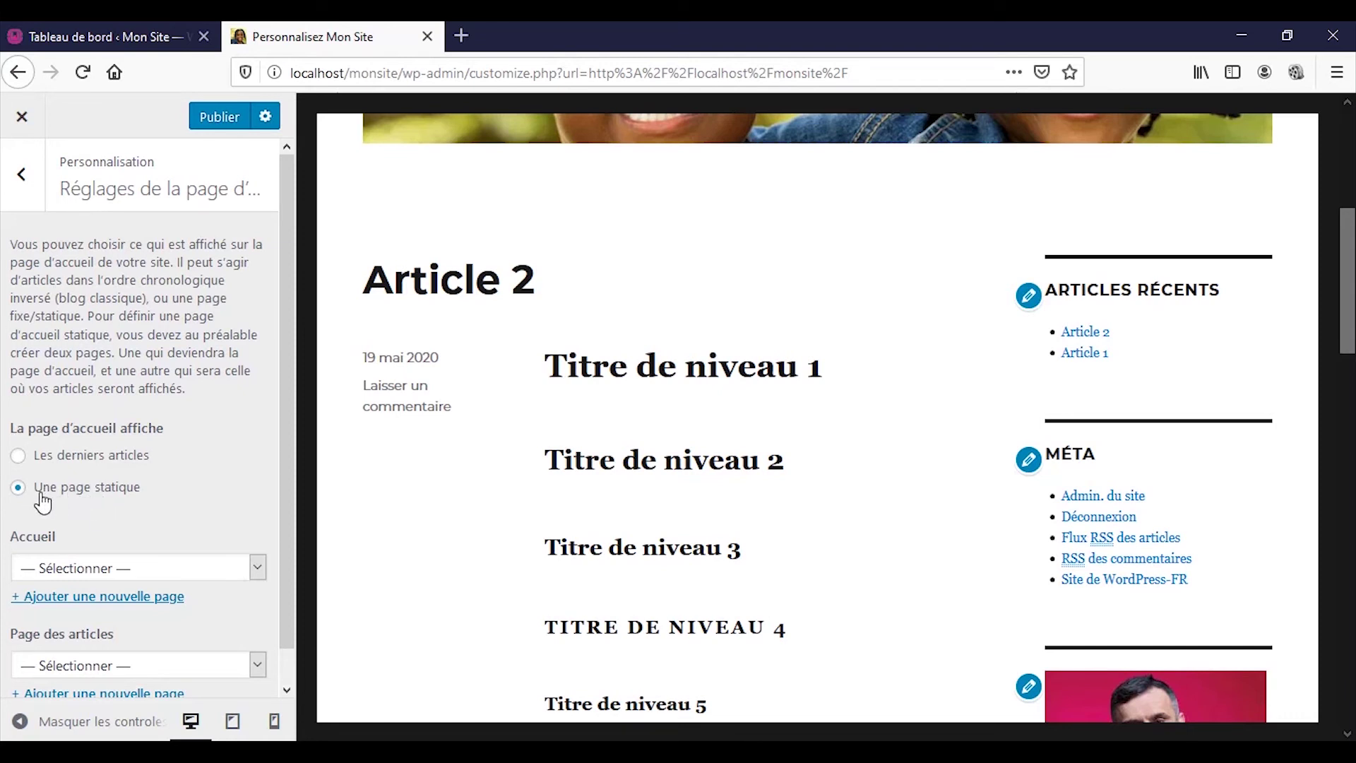
left_click(66, 569)
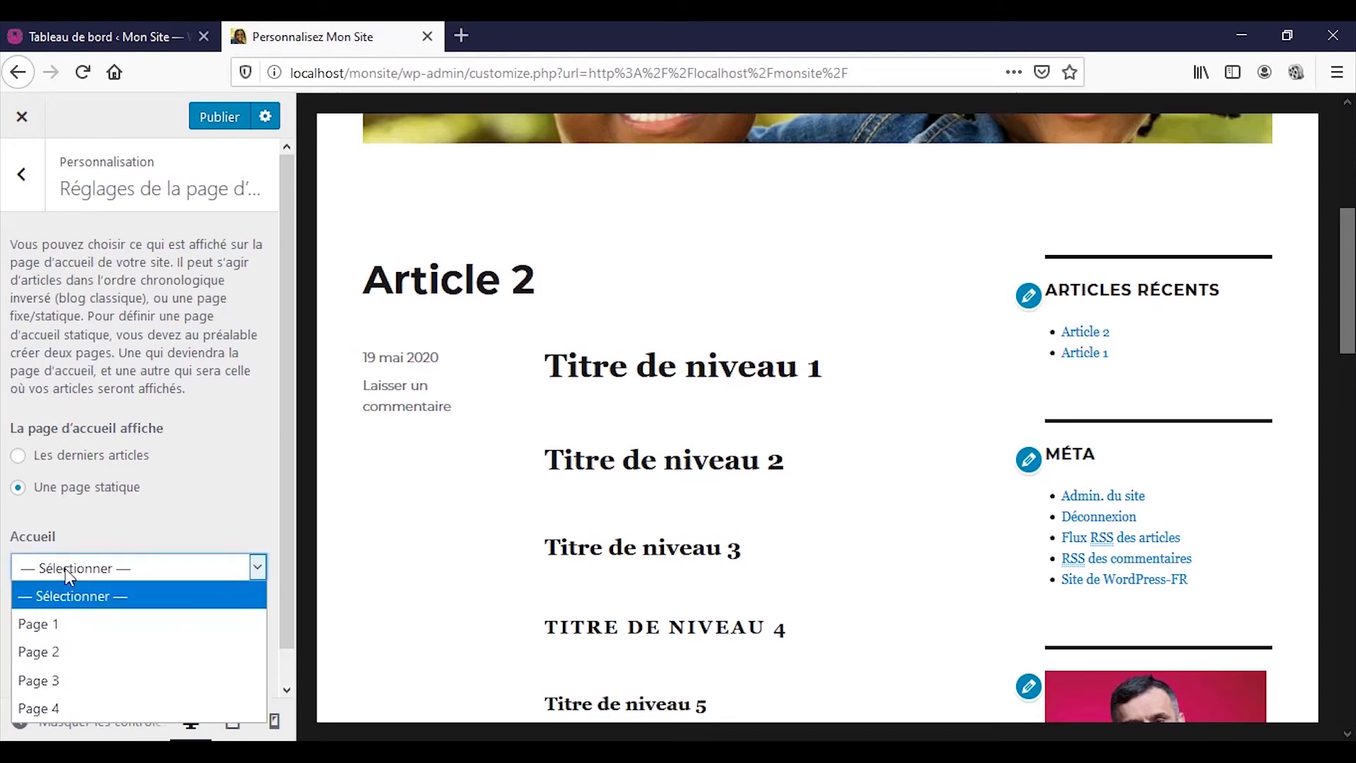
left_click(83, 623)
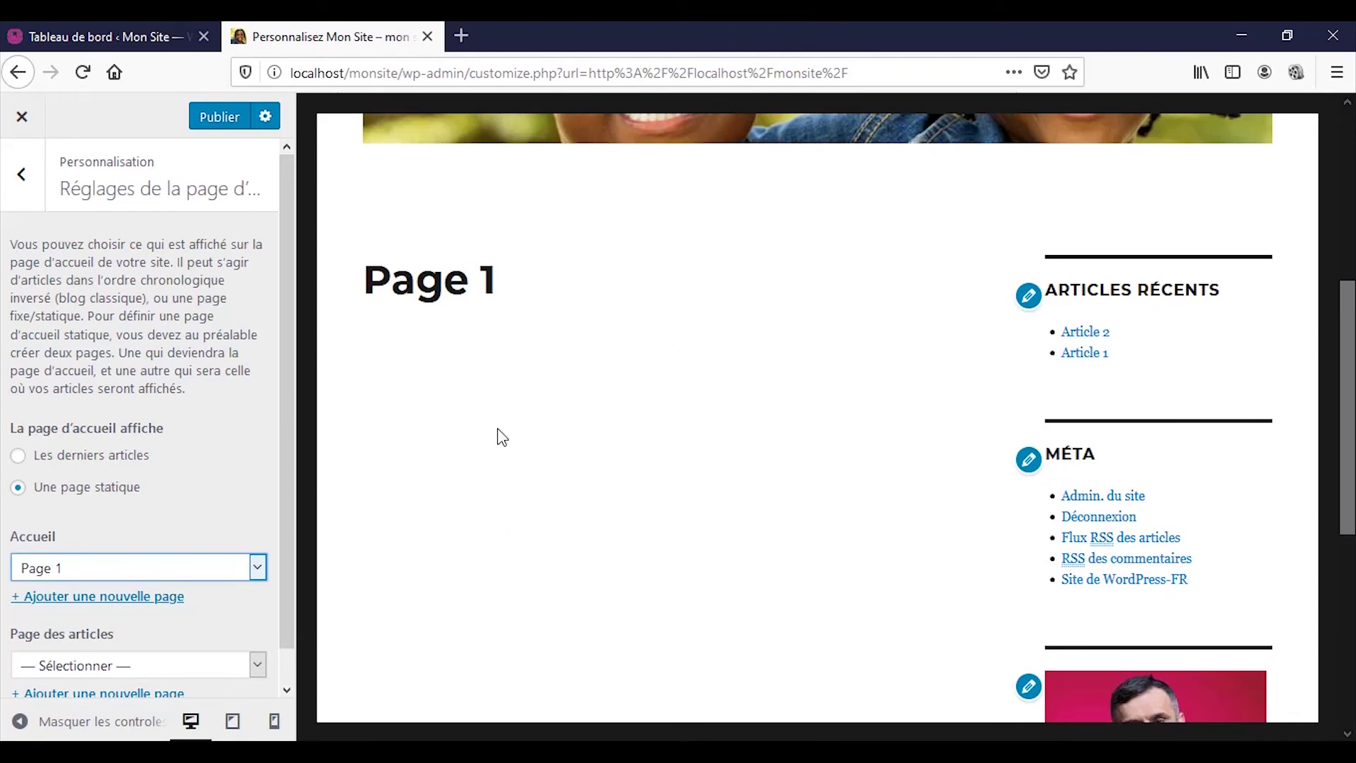
scroll(601, 442, "up", 5)
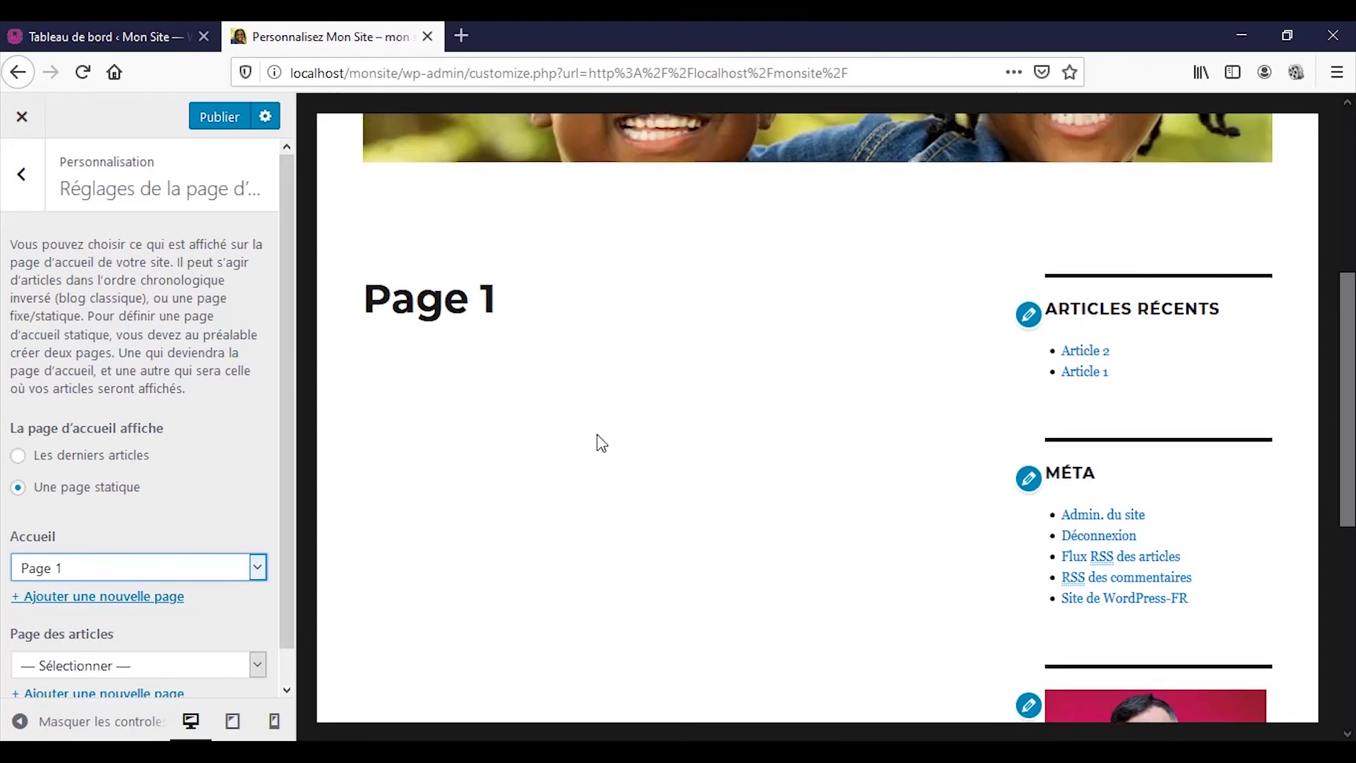
scroll(600, 443, "down", 4)
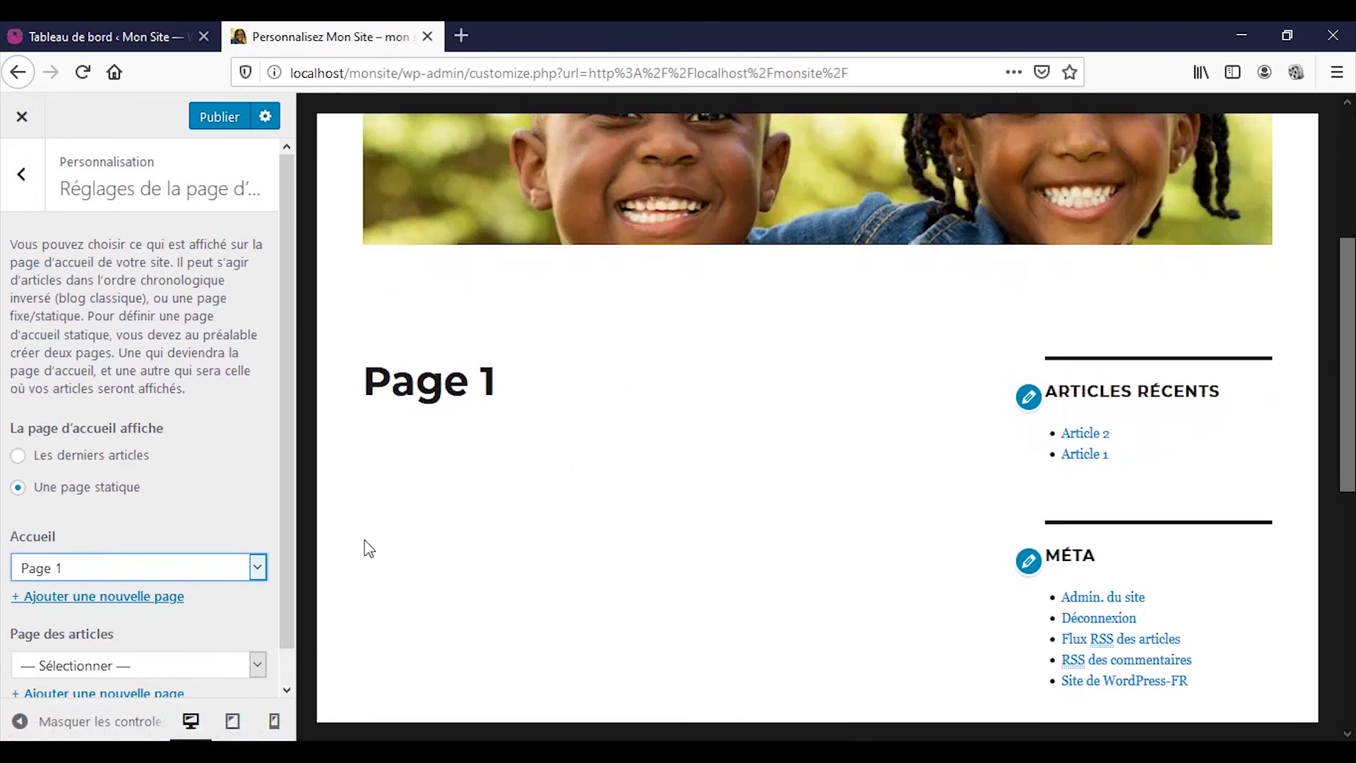
scroll(528, 475, "down", 1)
scroll(528, 475, "down", 2)
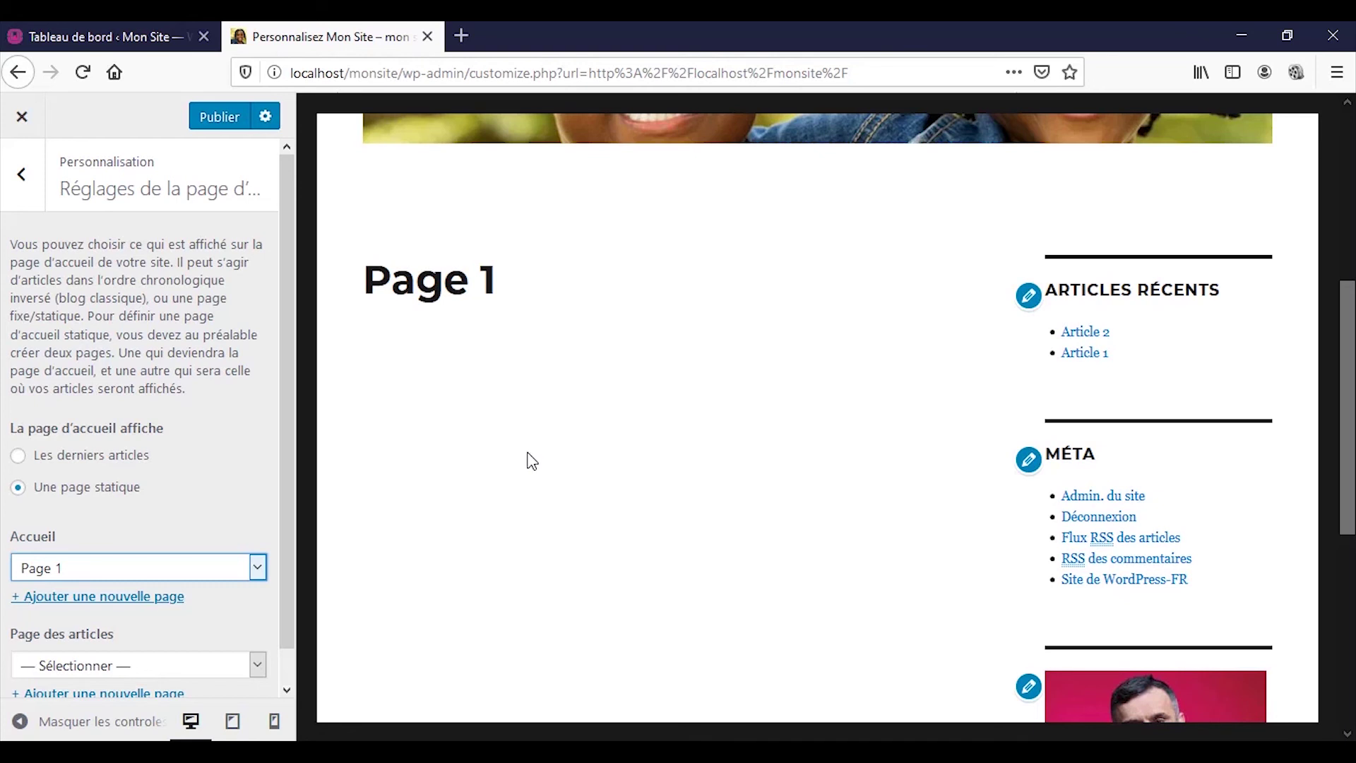
scroll(477, 452, "up", 2)
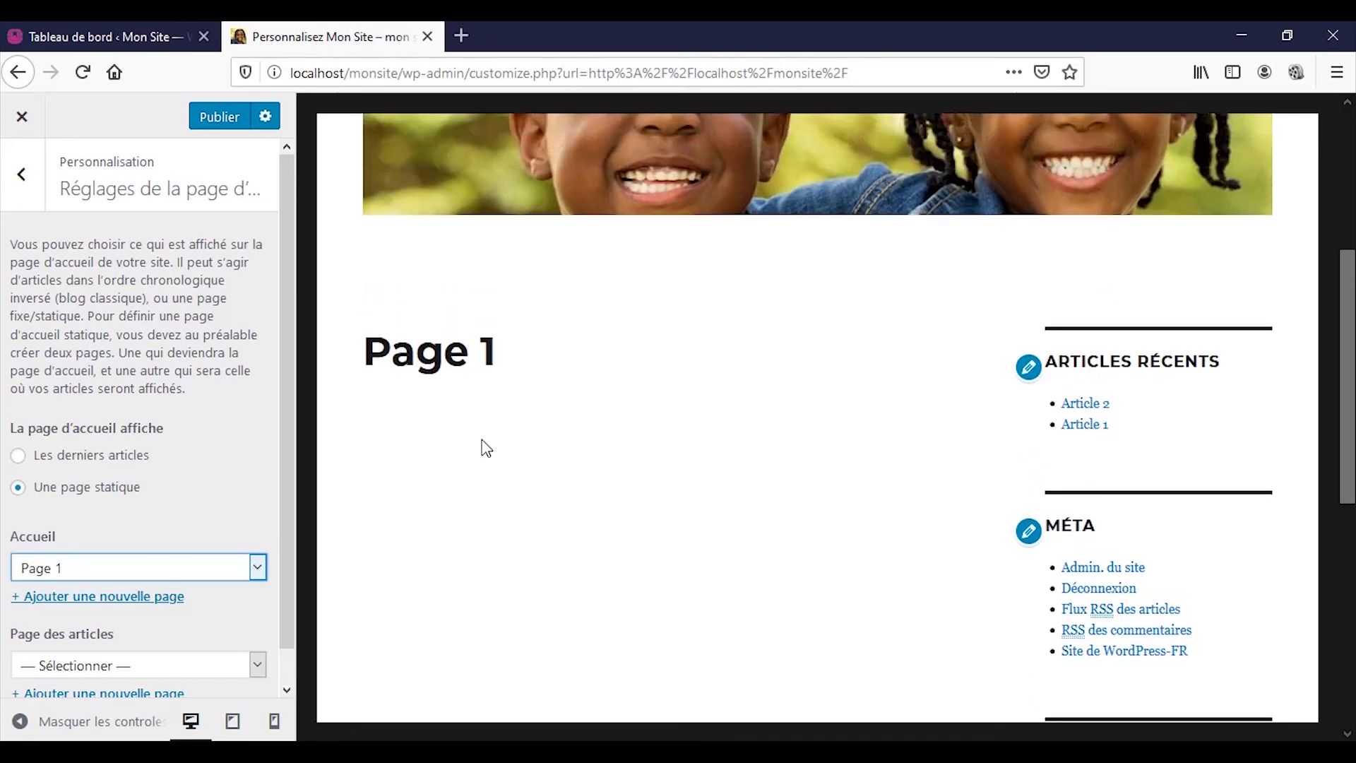
scroll(298, 540, "down", 2)
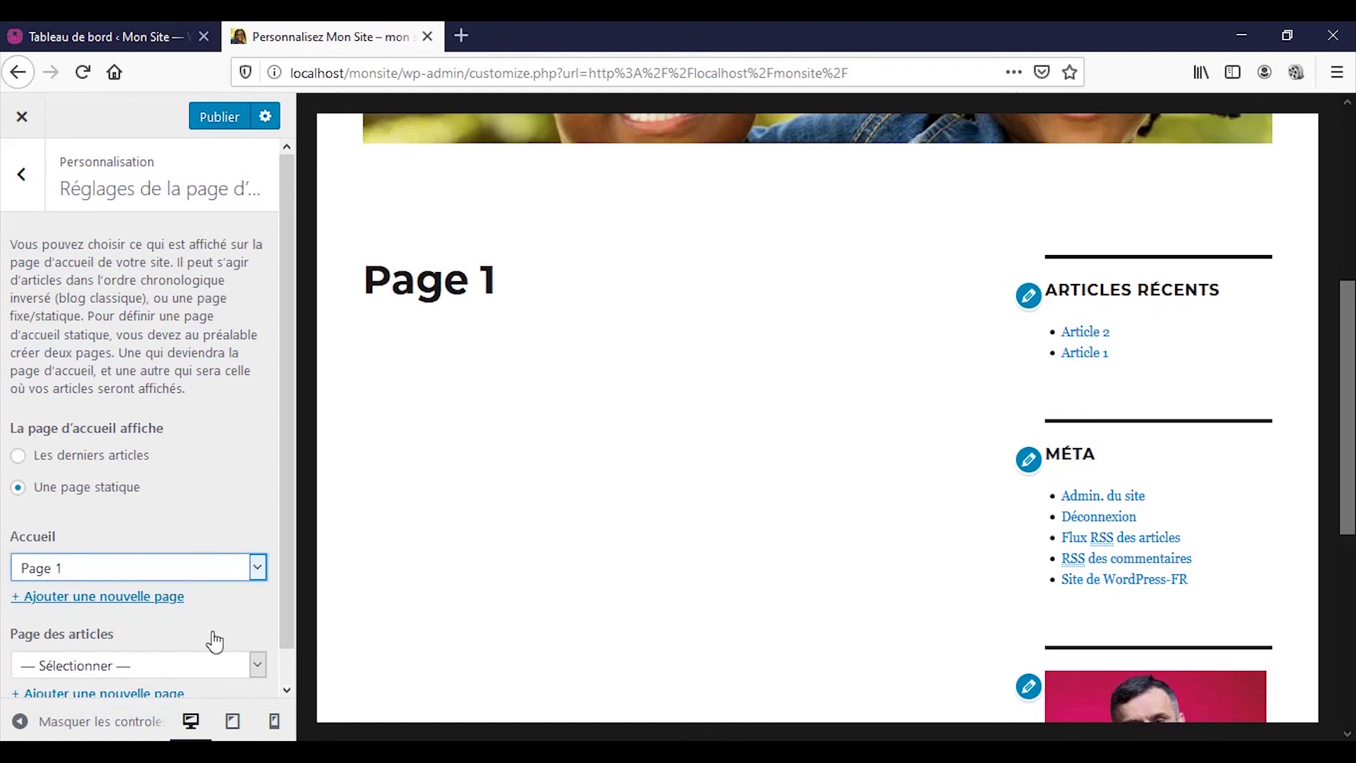
- Choose Page 2 as the page that displays the articles and publish the home page settings
scroll(212, 638, "down", 1)
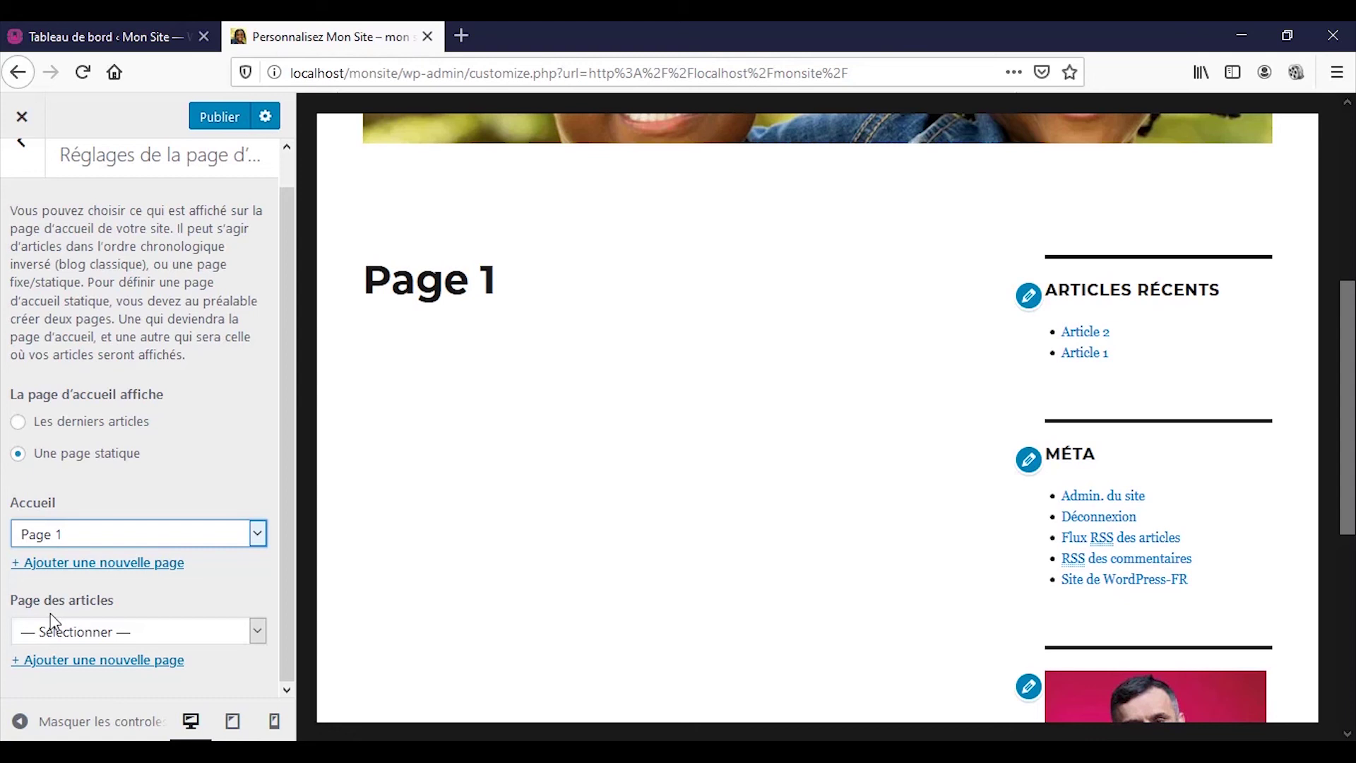
left_click(86, 633)
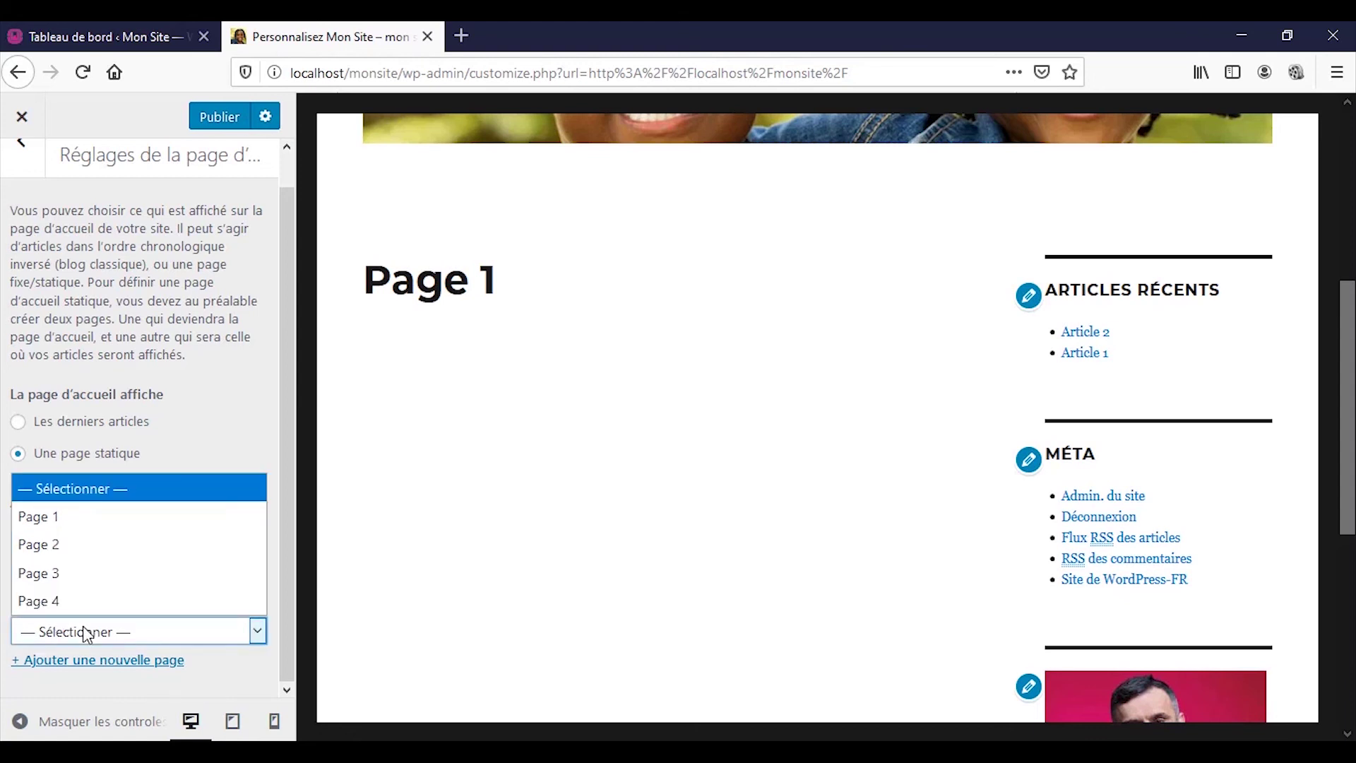
left_click(74, 545)
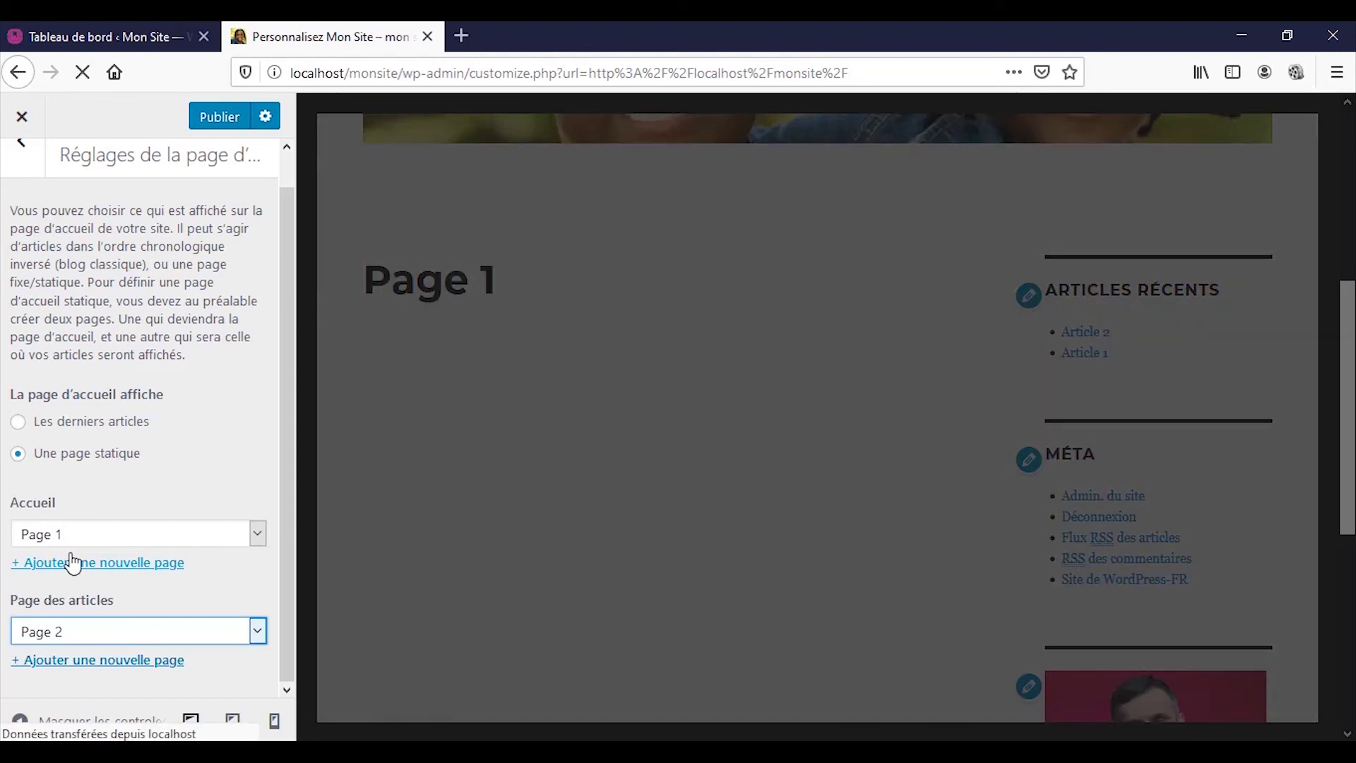
scroll(378, 620, "down", 4)
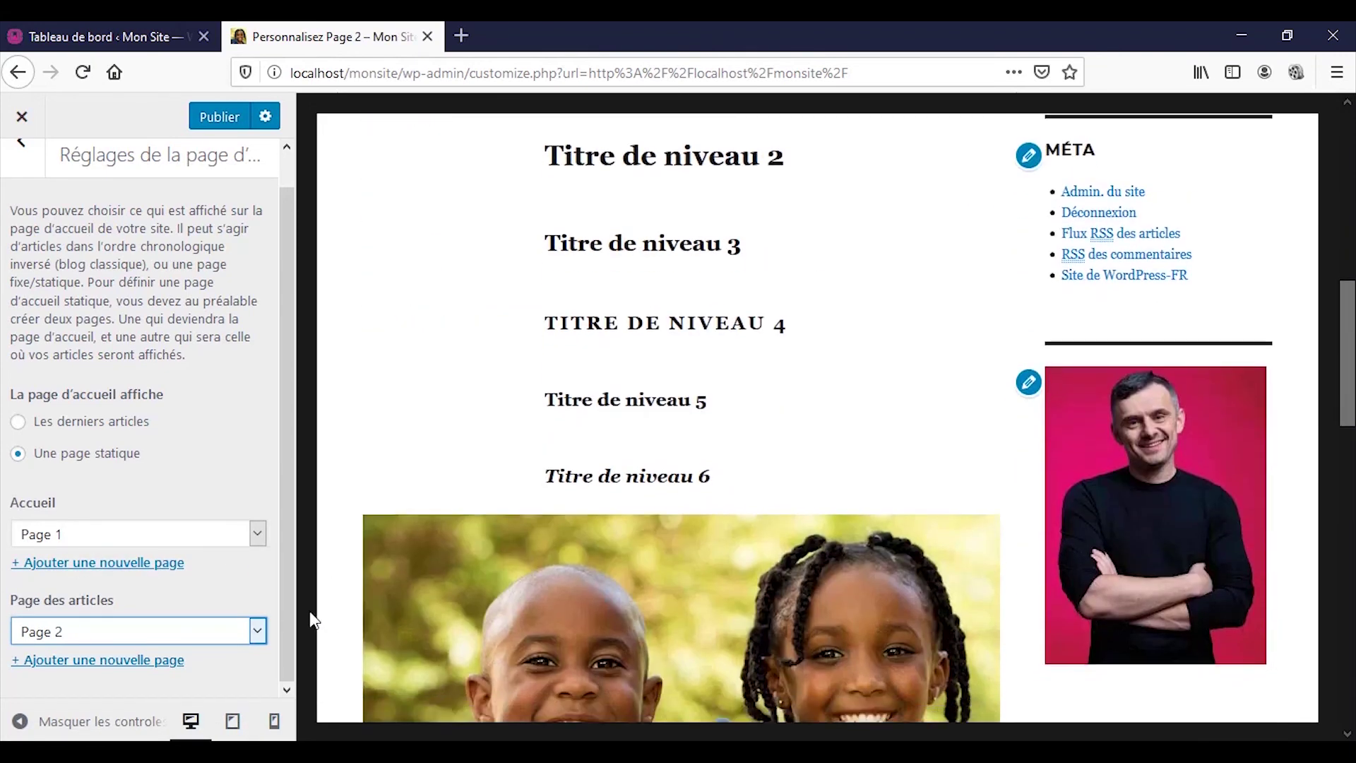
scroll(230, 432, "up", 1)
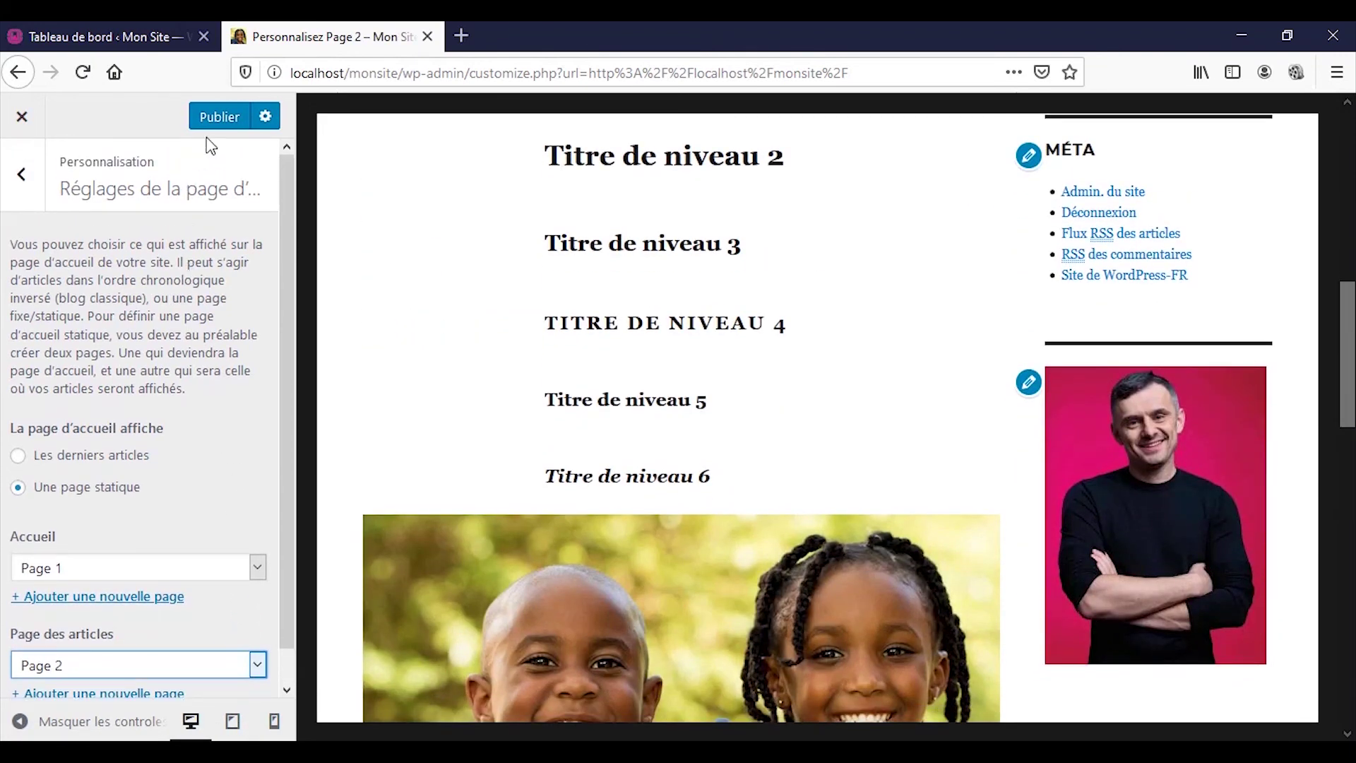
left_click(217, 117)
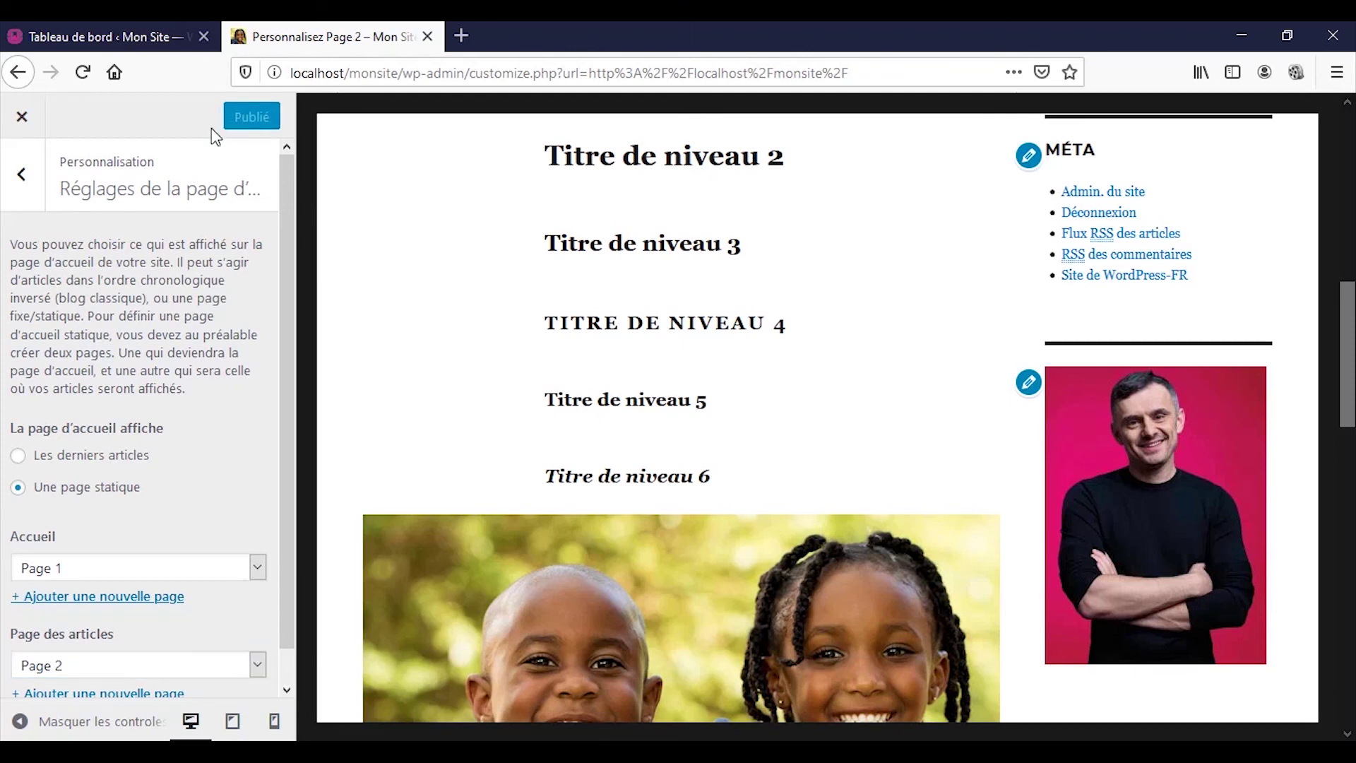
- Leave the customizer and review the published home page from its header down to the footer
left_click(9, 121)
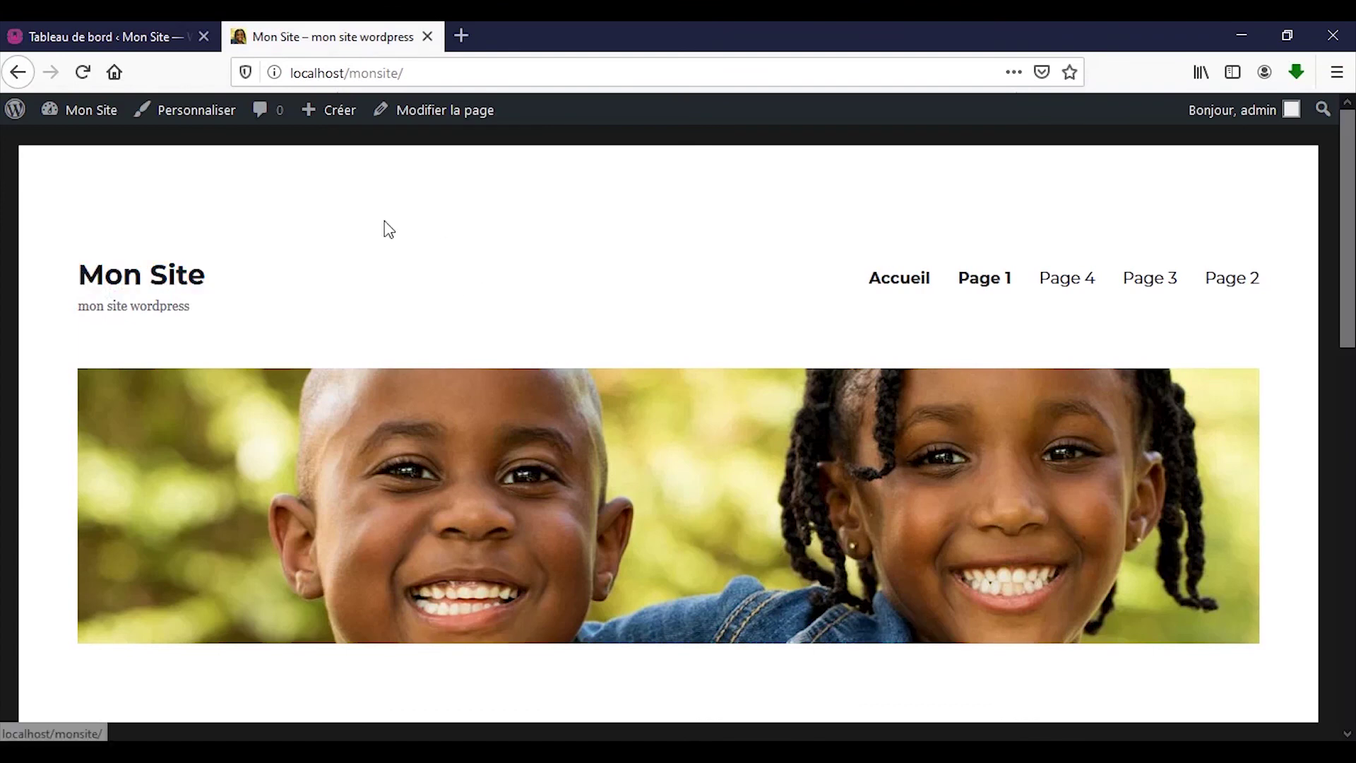
left_click(384, 85)
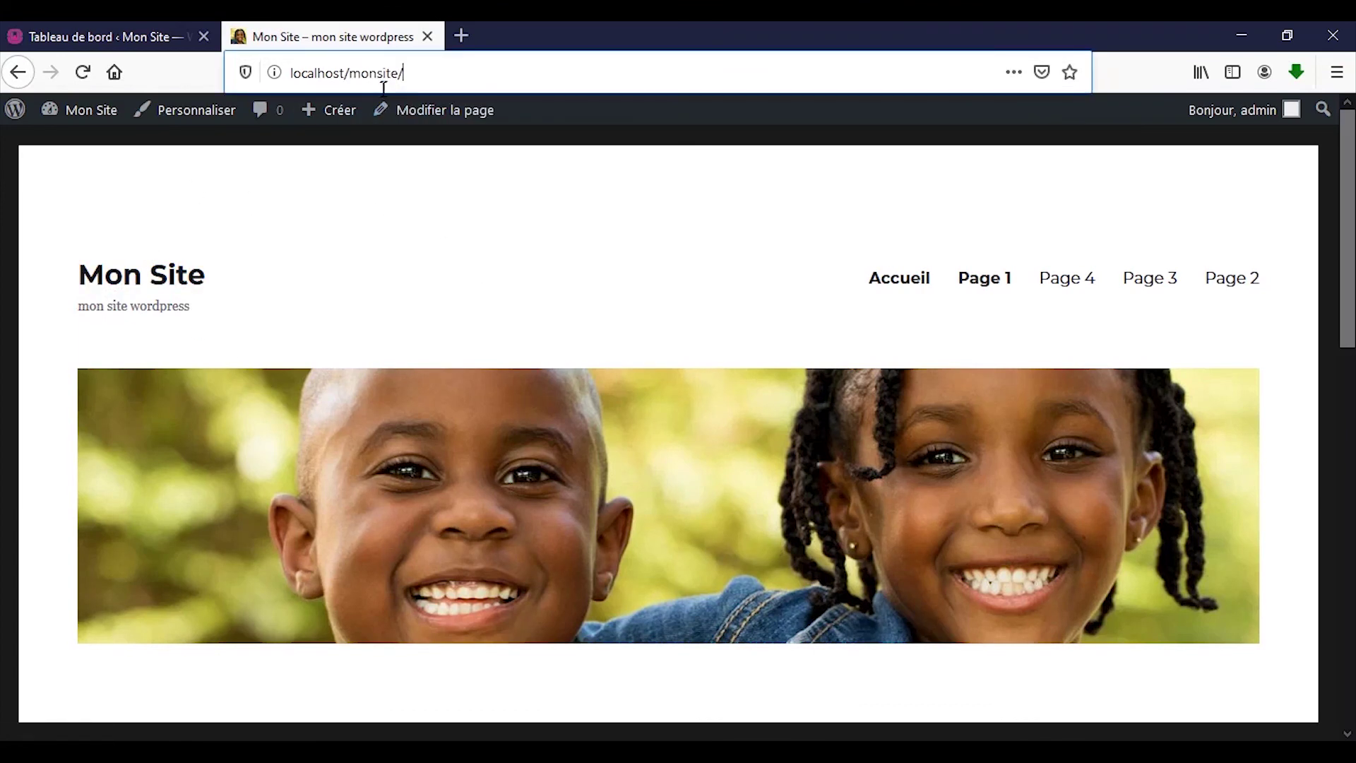
left_click_drag(383, 88, 269, 82)
left_click(423, 67)
scroll(466, 423, "down", 5)
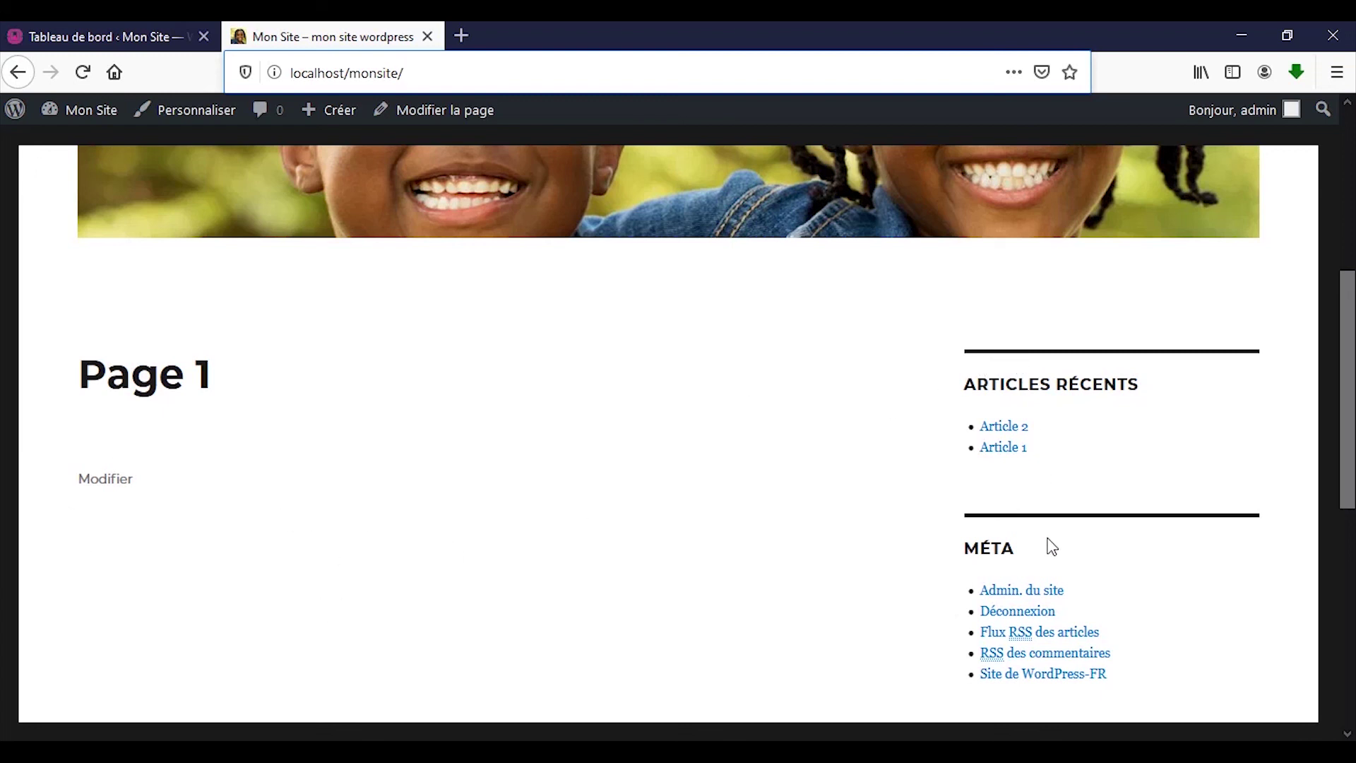
scroll(1070, 593, "down", 3)
scroll(1074, 593, "down", 2)
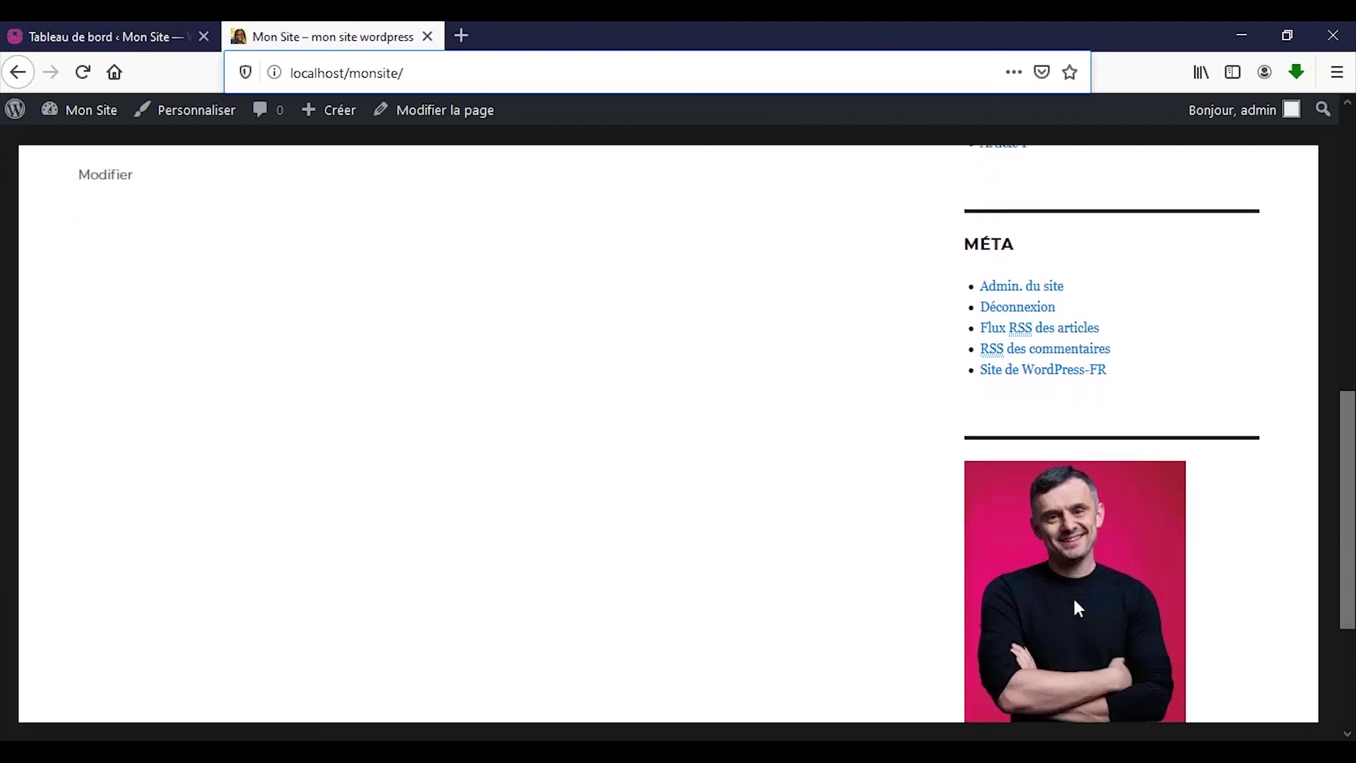
scroll(1074, 599, "down", 3)
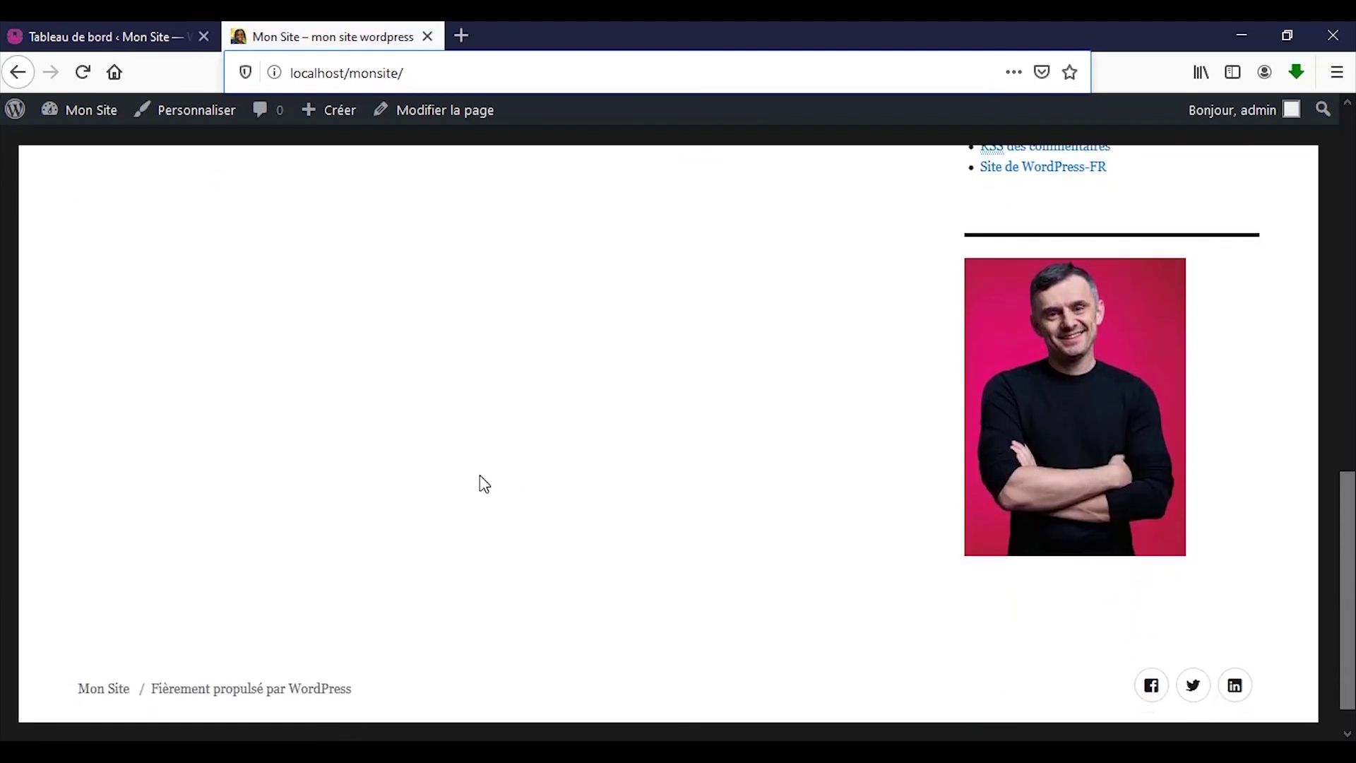
scroll(243, 415, "up", 5)
scroll(127, 339, "up", 4)
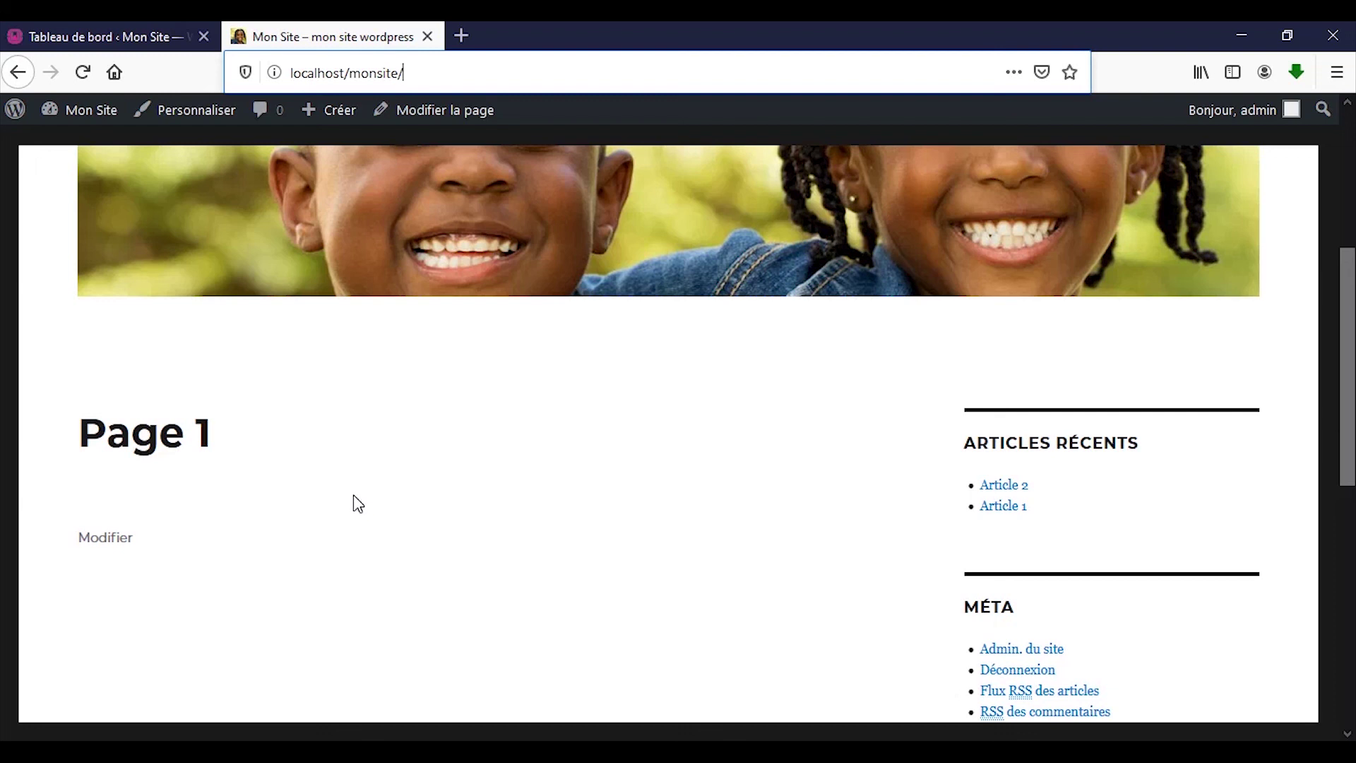
scroll(265, 497, "up", 5)
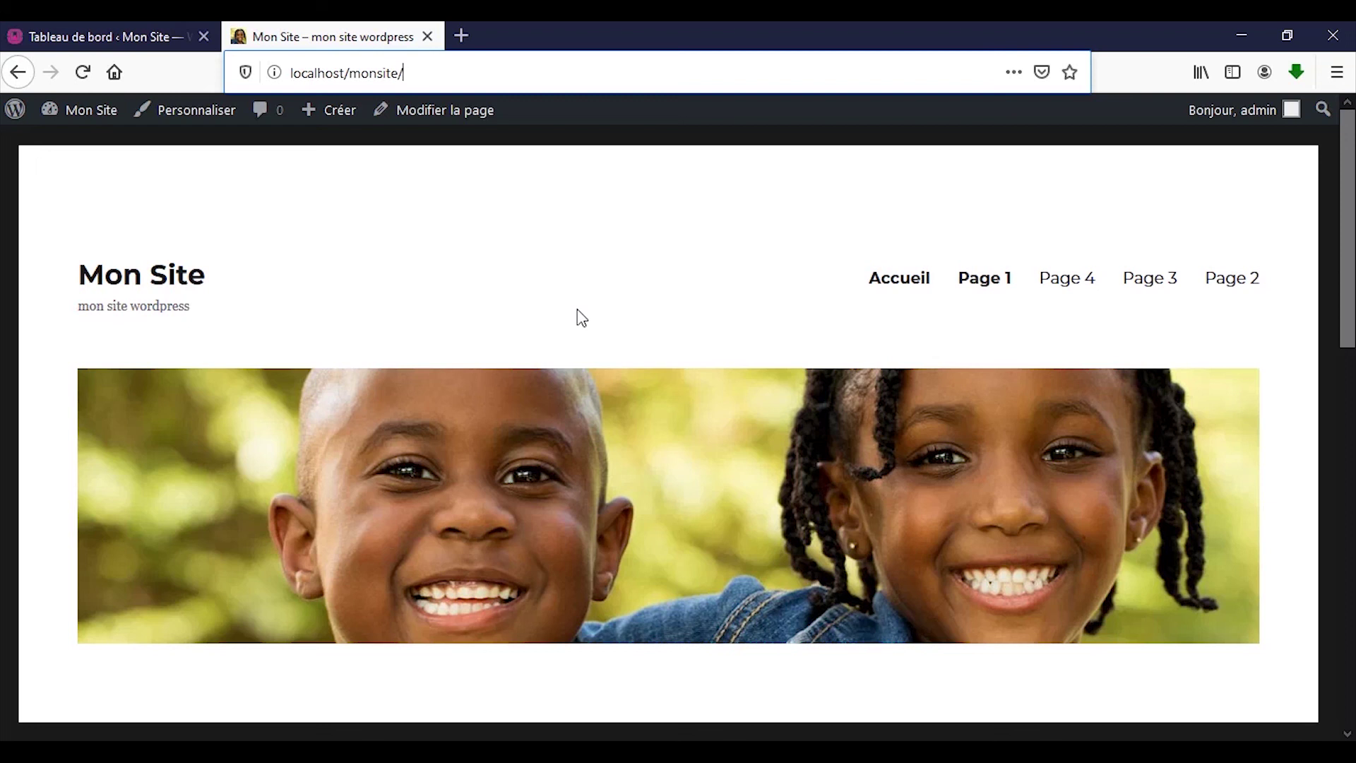
- Open Page 2 on the published site and review the listed articles down to the footer
left_click(1207, 291)
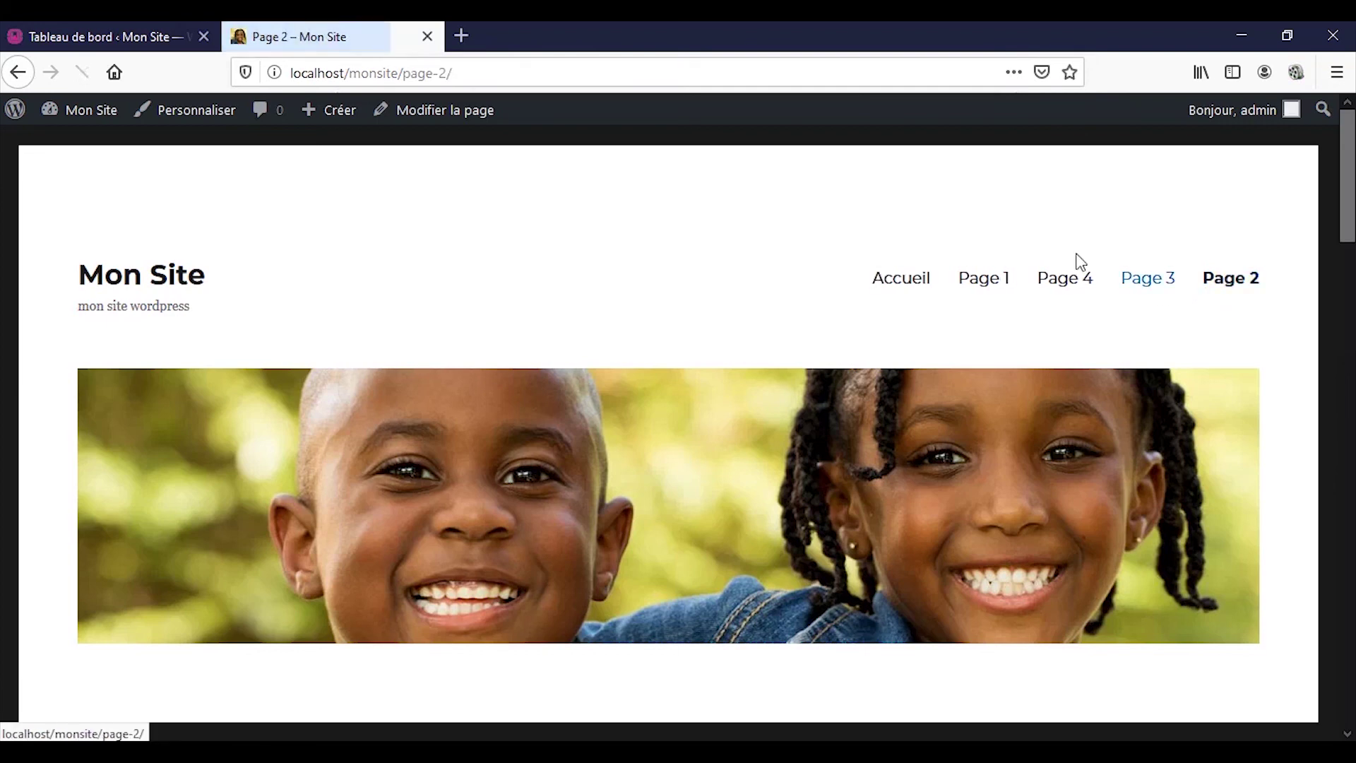
scroll(731, 381, "down", 7)
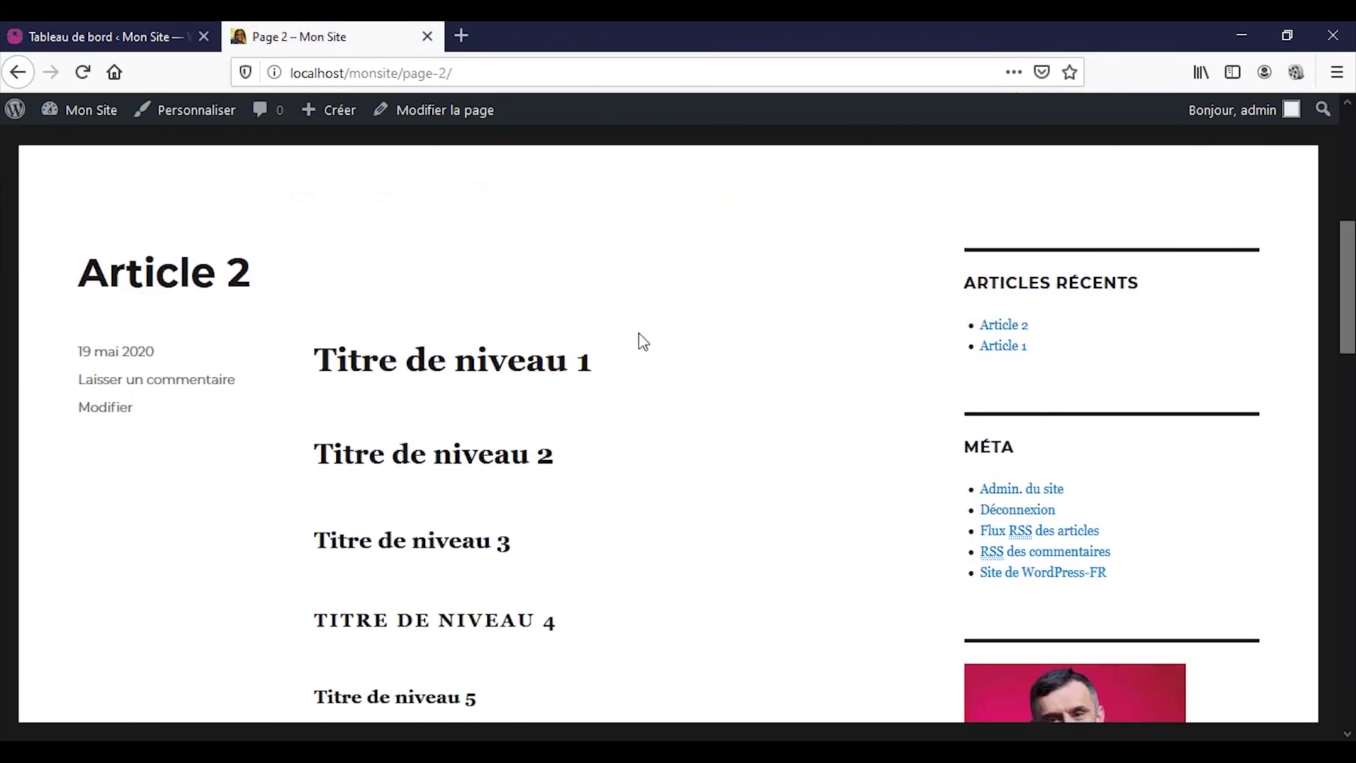
scroll(351, 464, "down", 6)
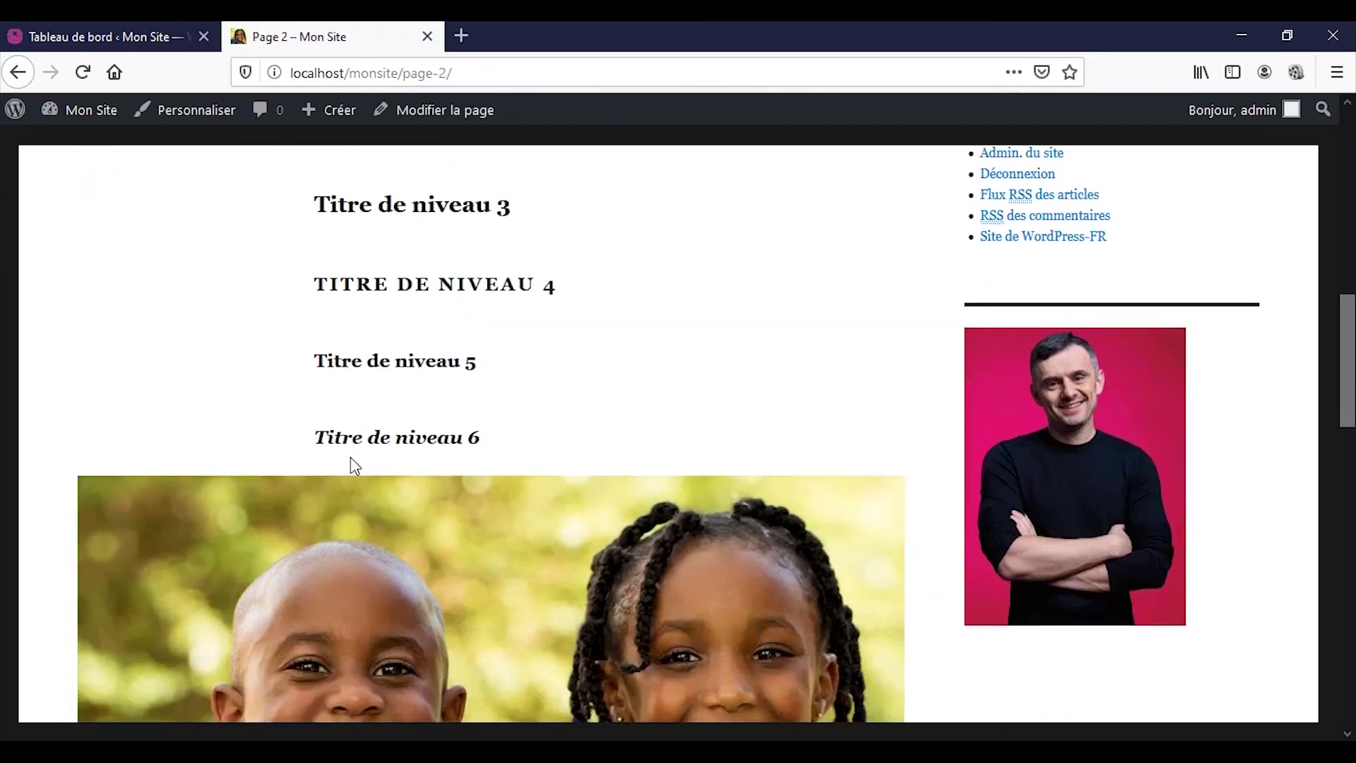
scroll(352, 463, "down", 10)
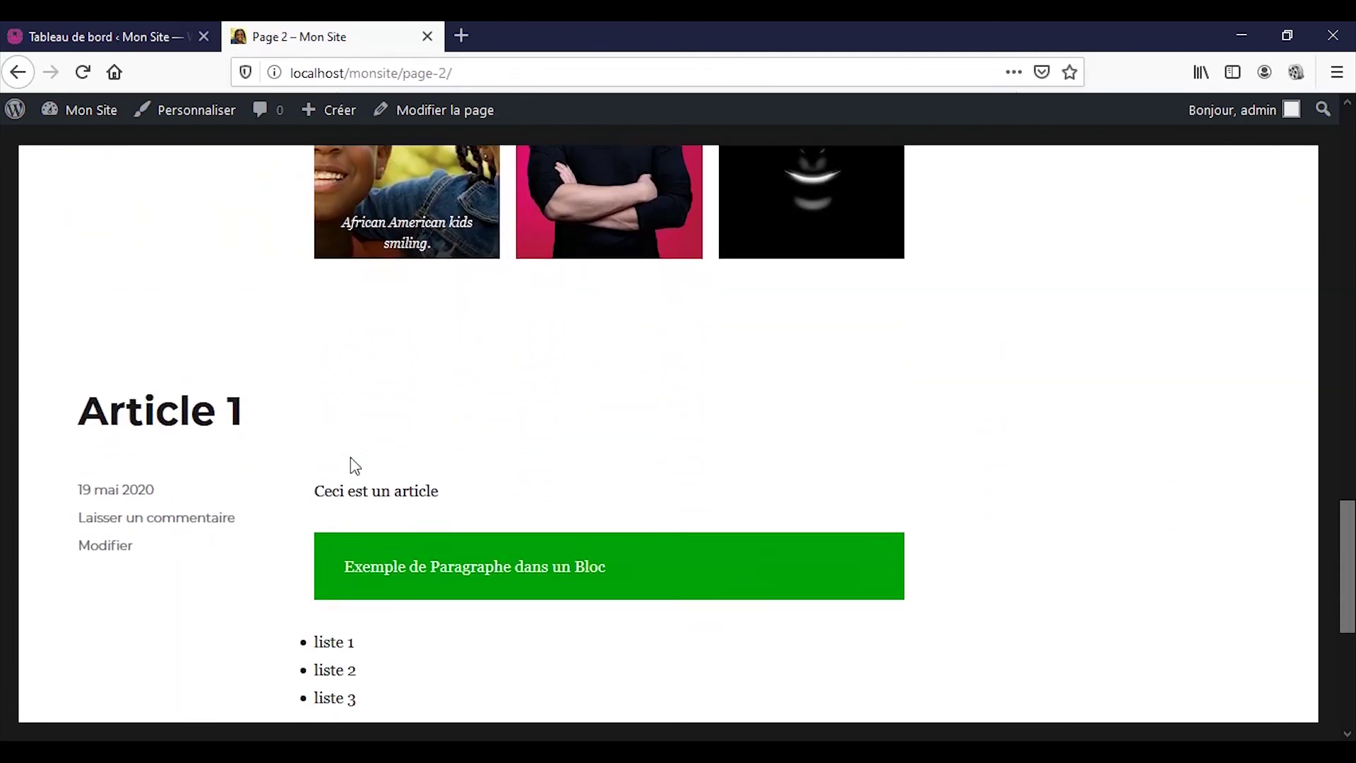
scroll(354, 466, "down", 2)
scroll(351, 459, "down", 3)
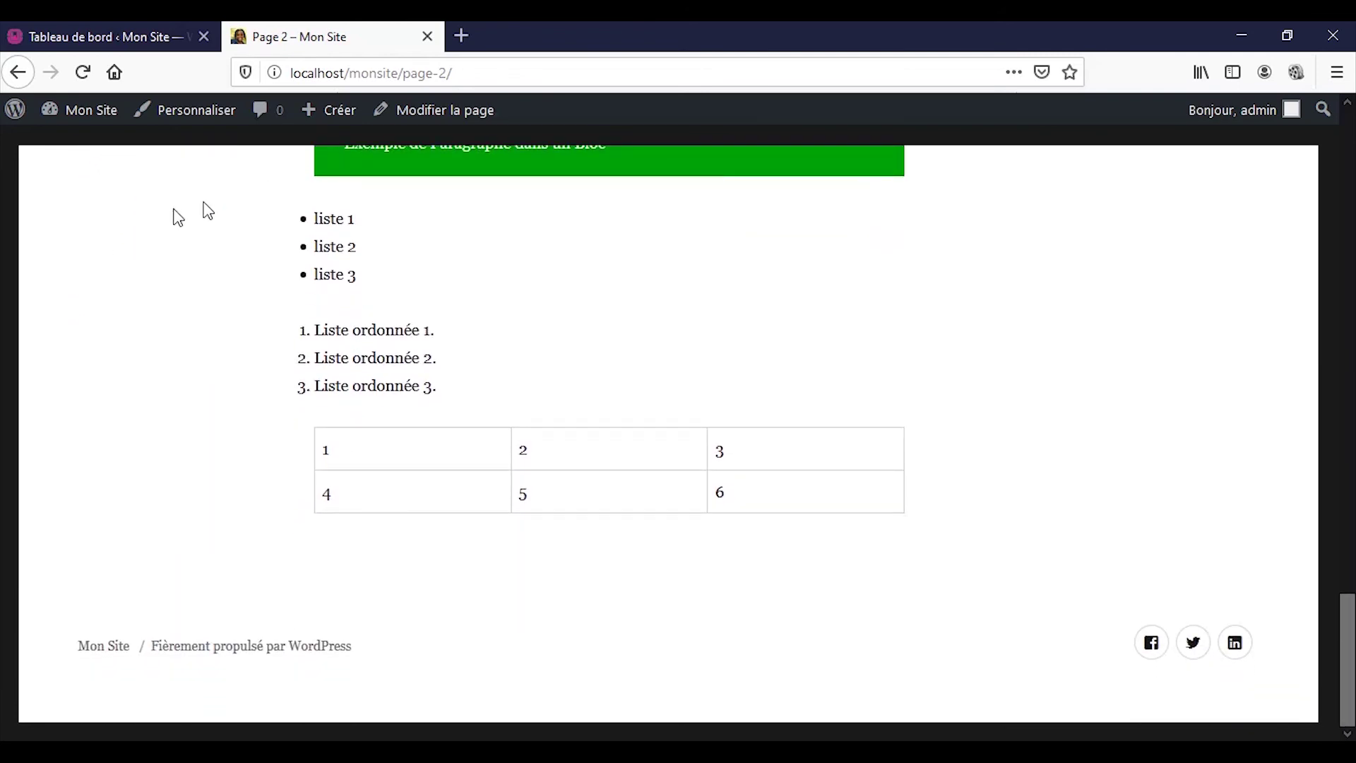
- Reopen the customizer at the additional CSS section and dismiss its help text
left_click(189, 125)
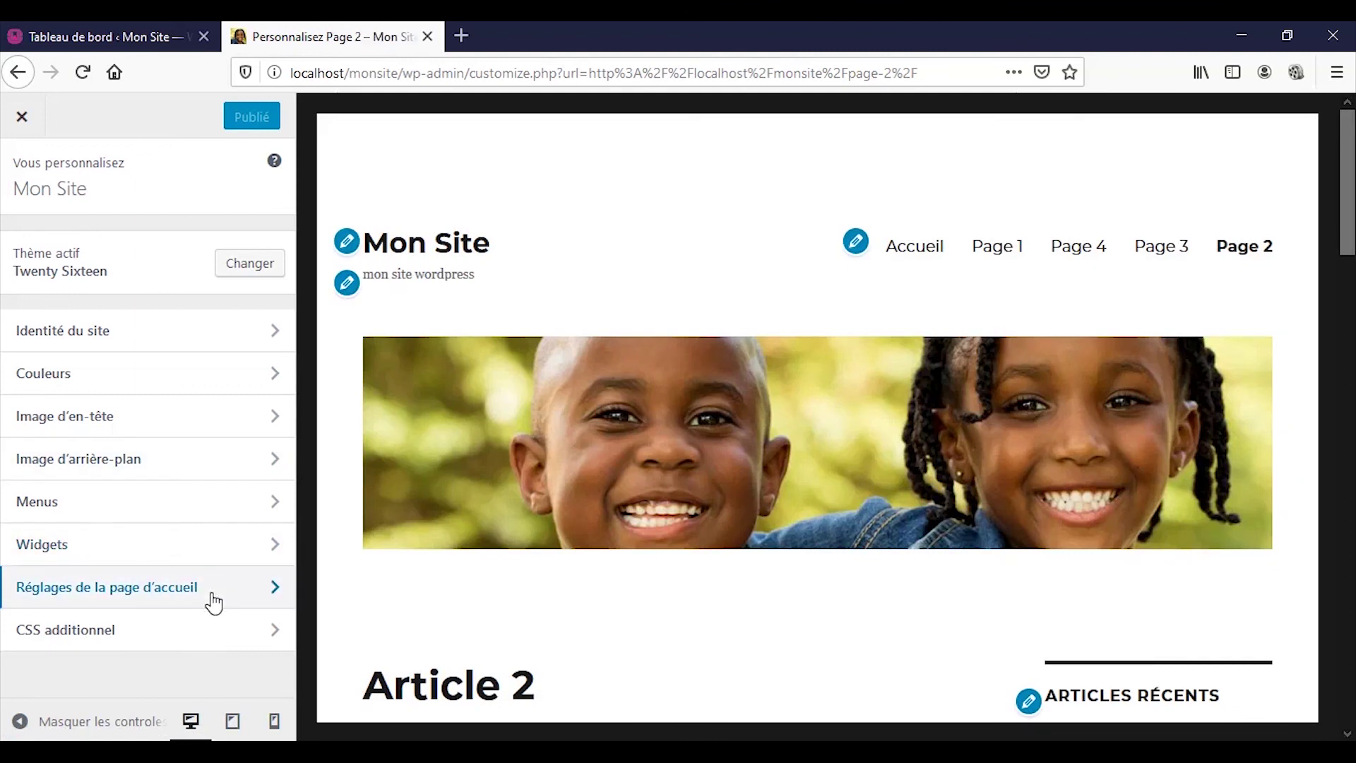
left_click(128, 650)
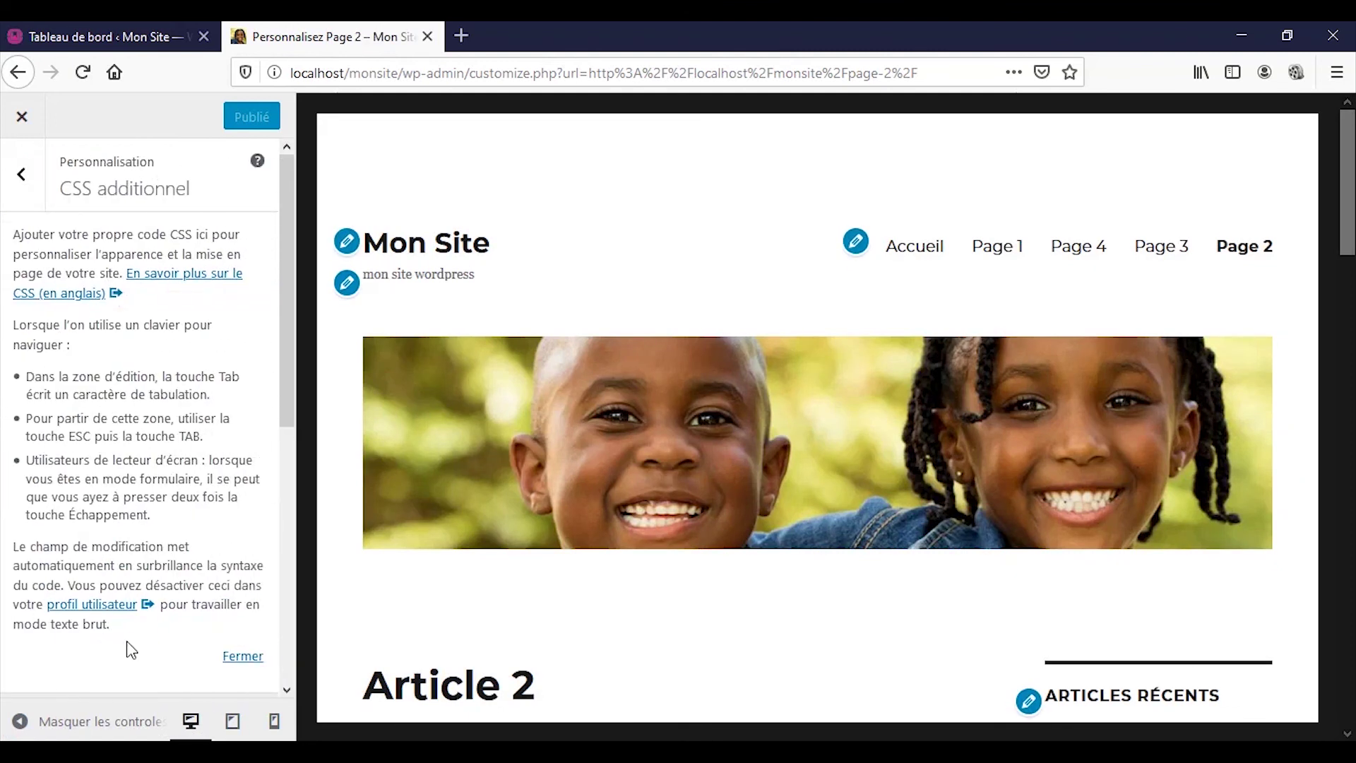
scroll(226, 671, "down", 3)
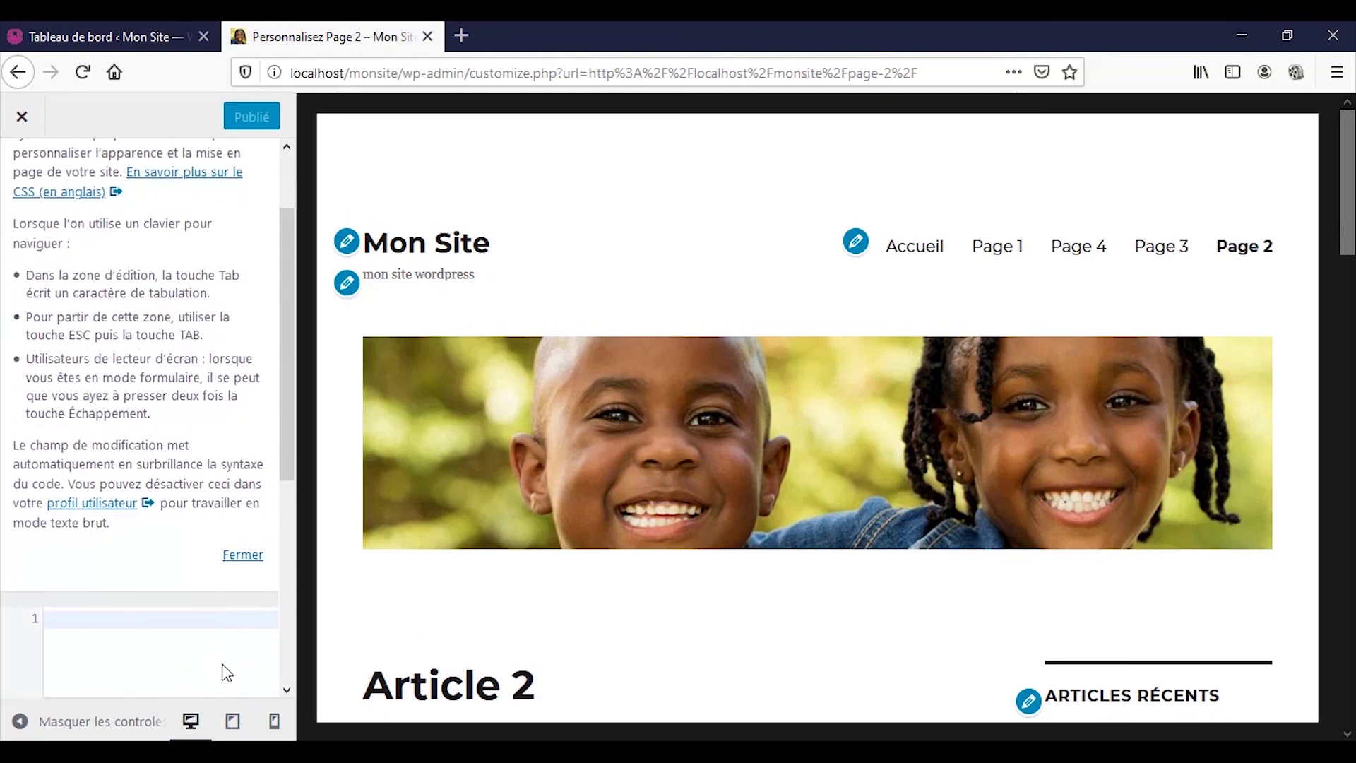
left_click(243, 555)
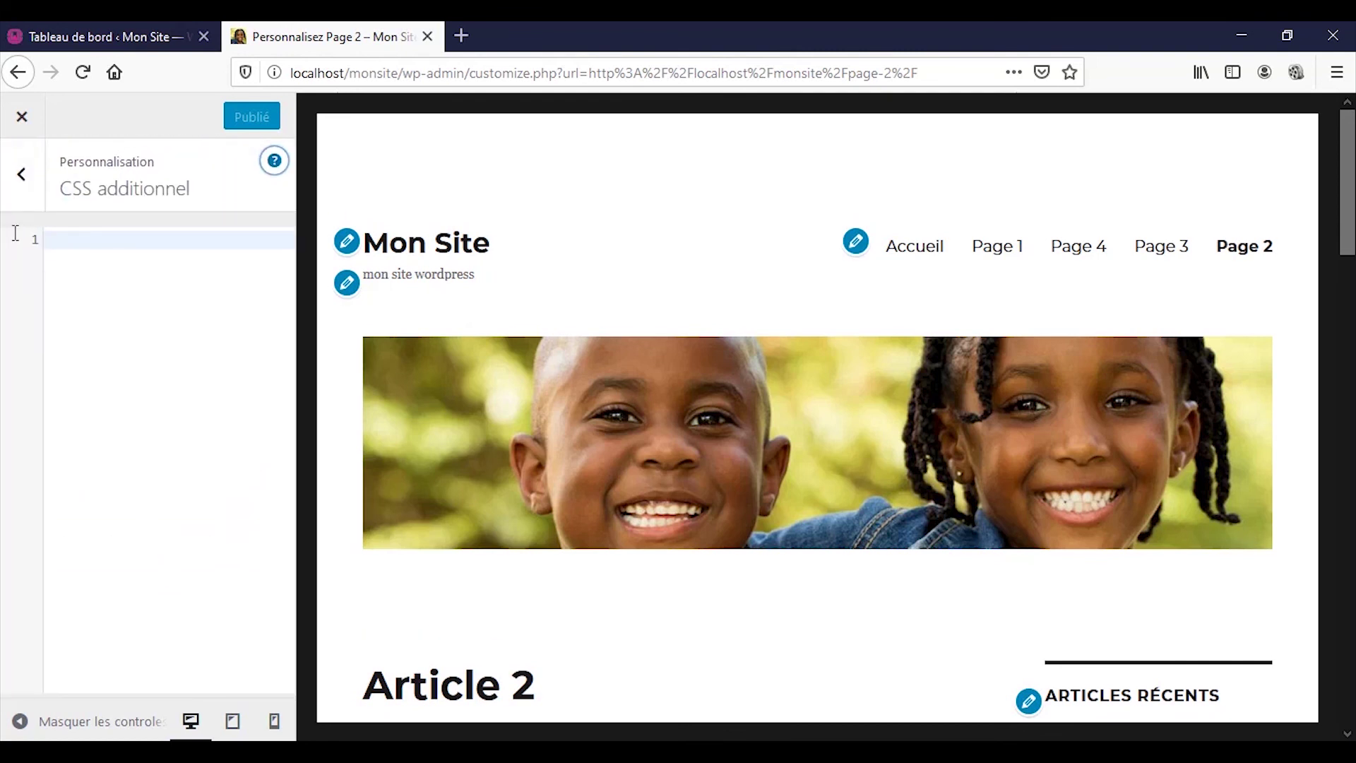
- Test the additional CSS editor with the placeholder text "jkjjj", erase it and return to the customizer overview
left_click(19, 175)
left_click(112, 640)
left_click(66, 239)
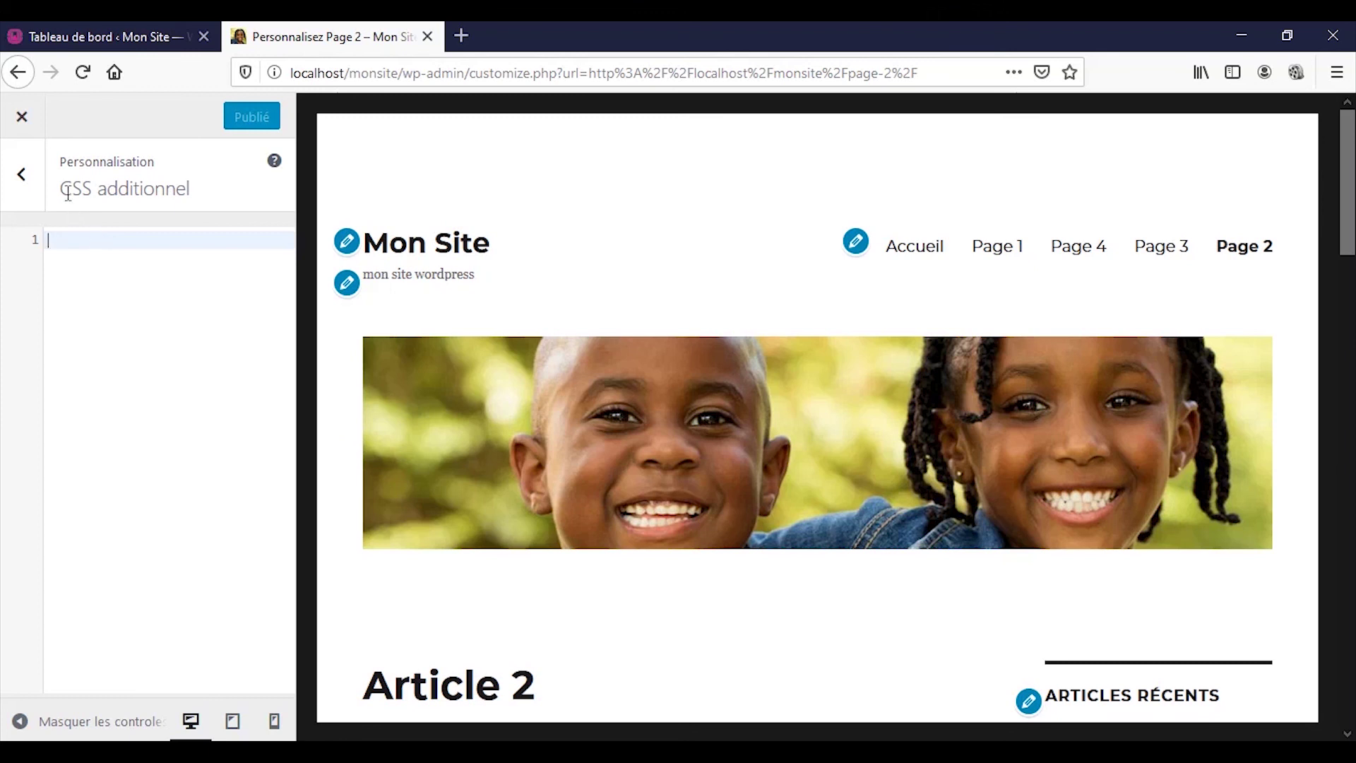
type("jkjjj")
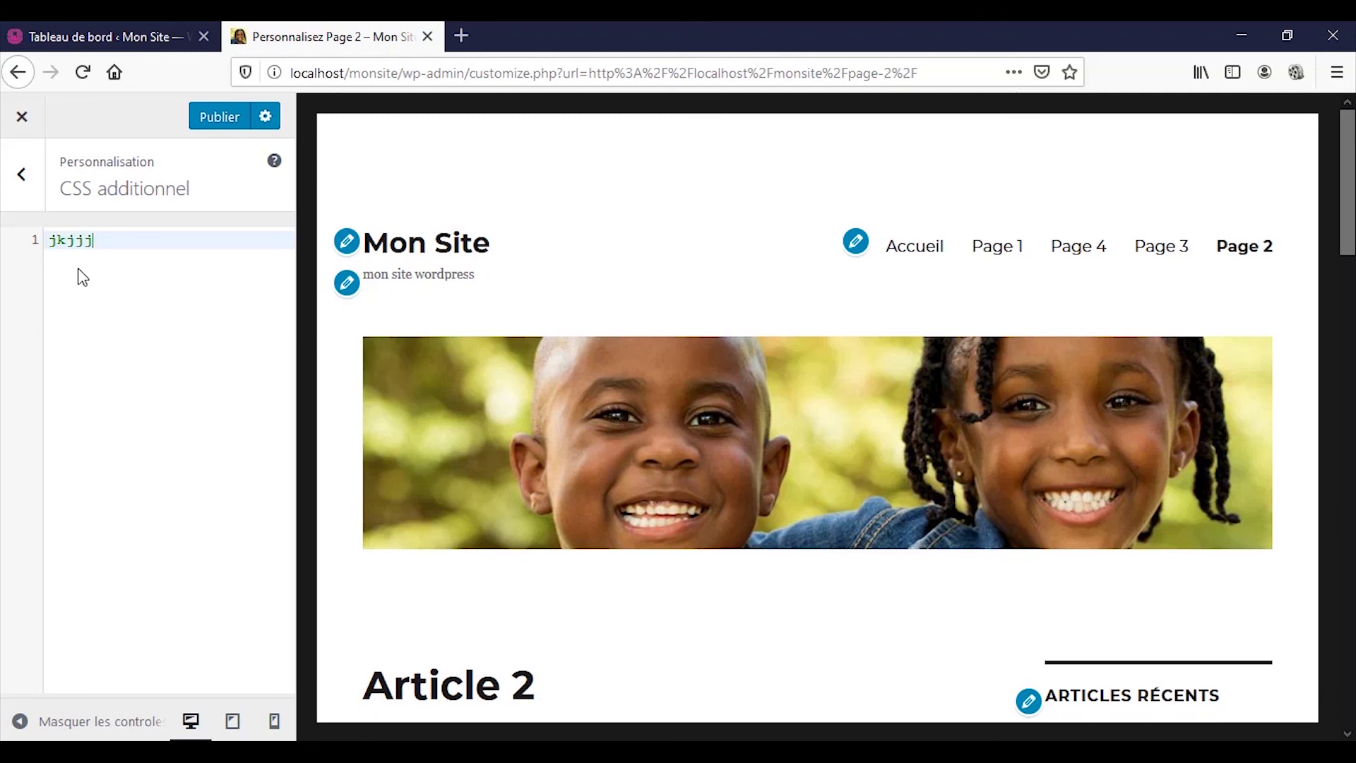
key("BackSpace")
key("BackSpace")
left_click(29, 157)
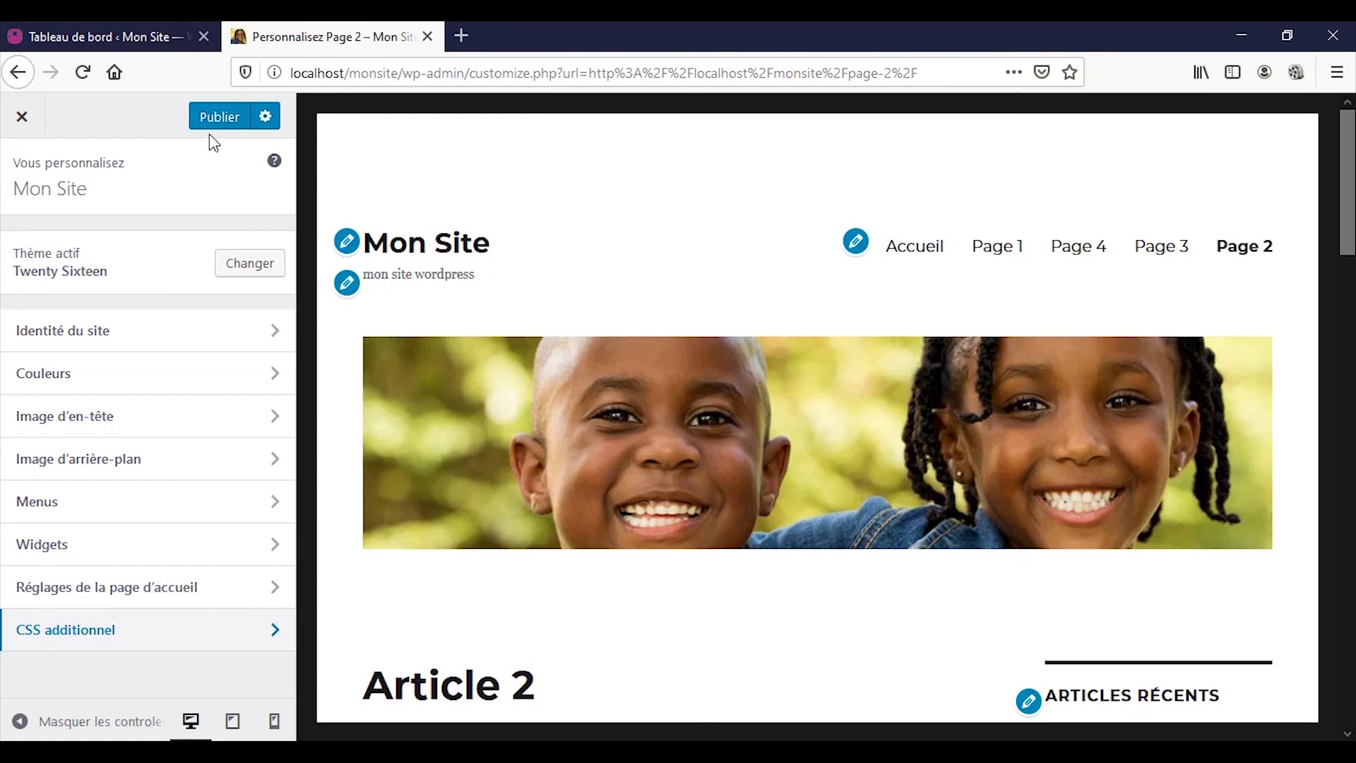
- Publish the customizer changes and return to the WordPress dashboard
left_click(222, 112)
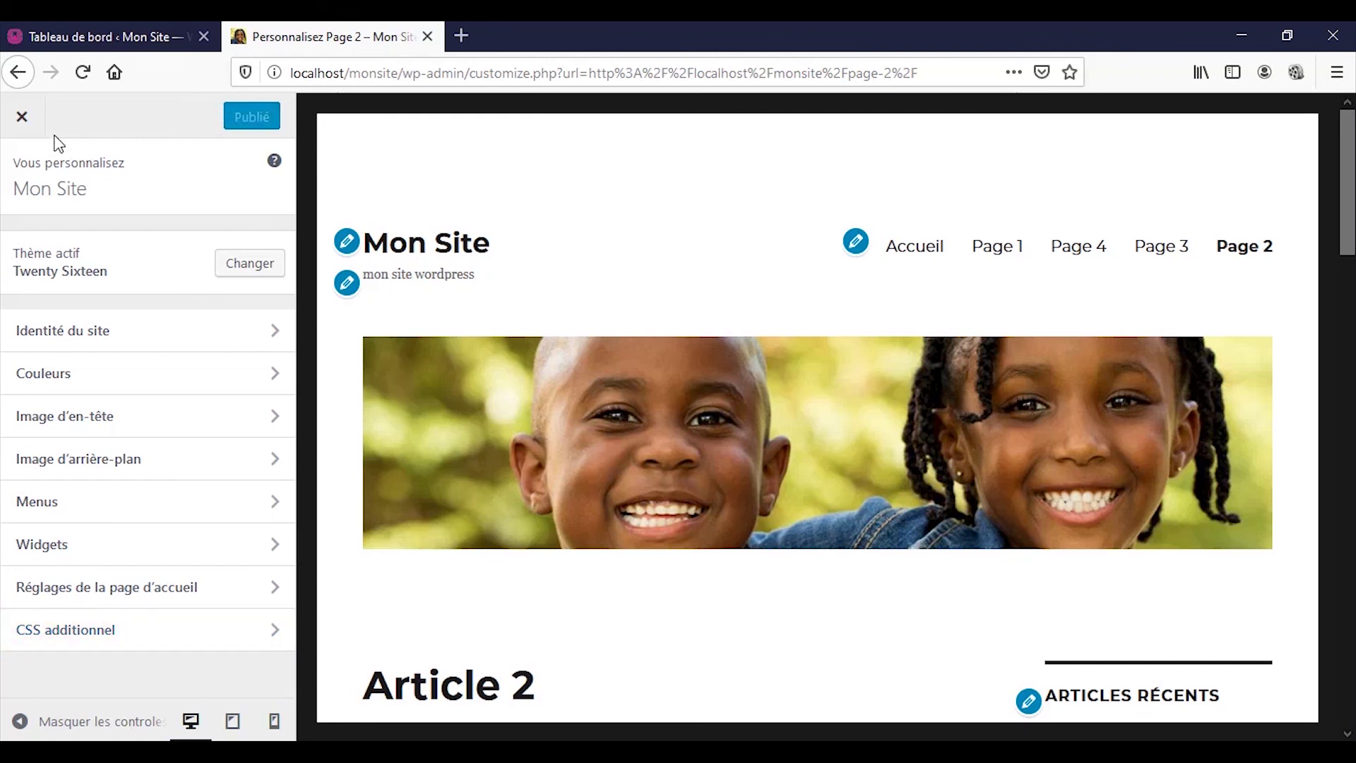
left_click(28, 127)
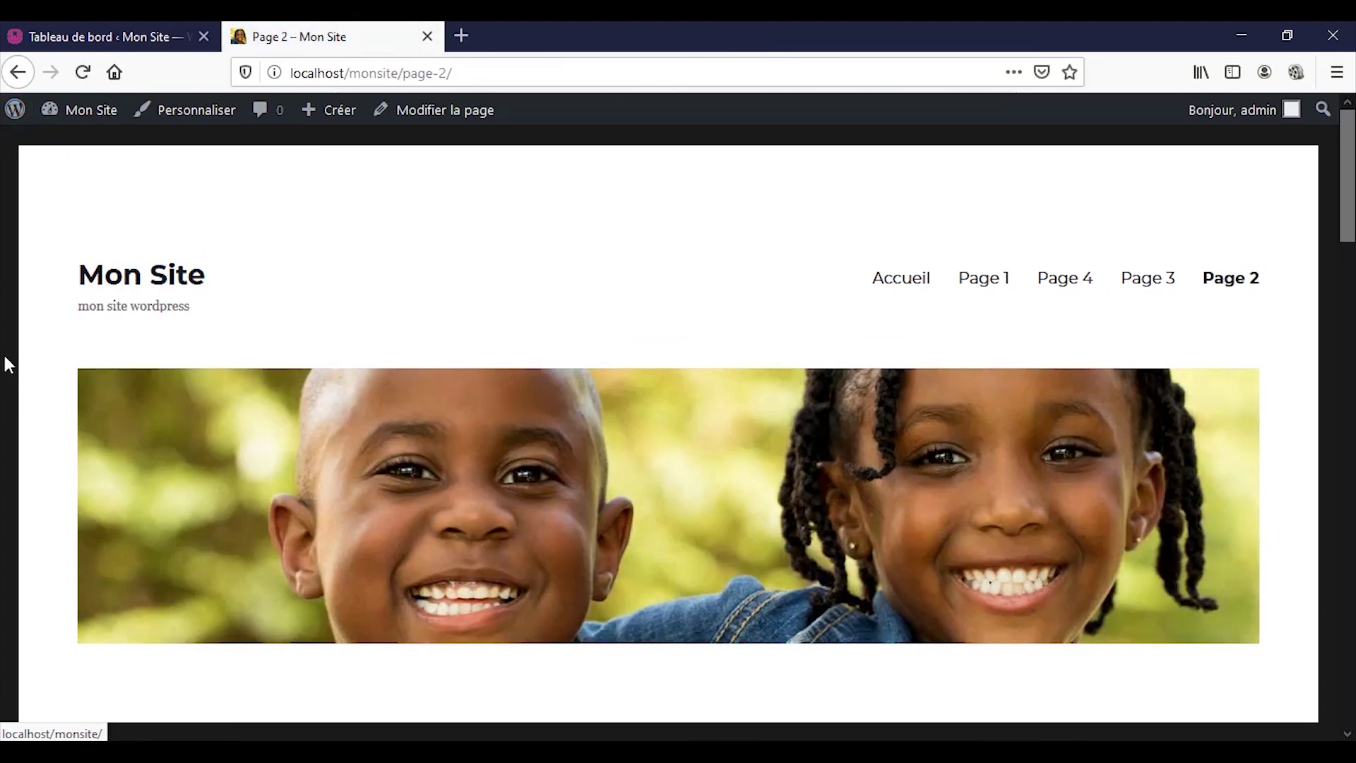
left_click(77, 35)
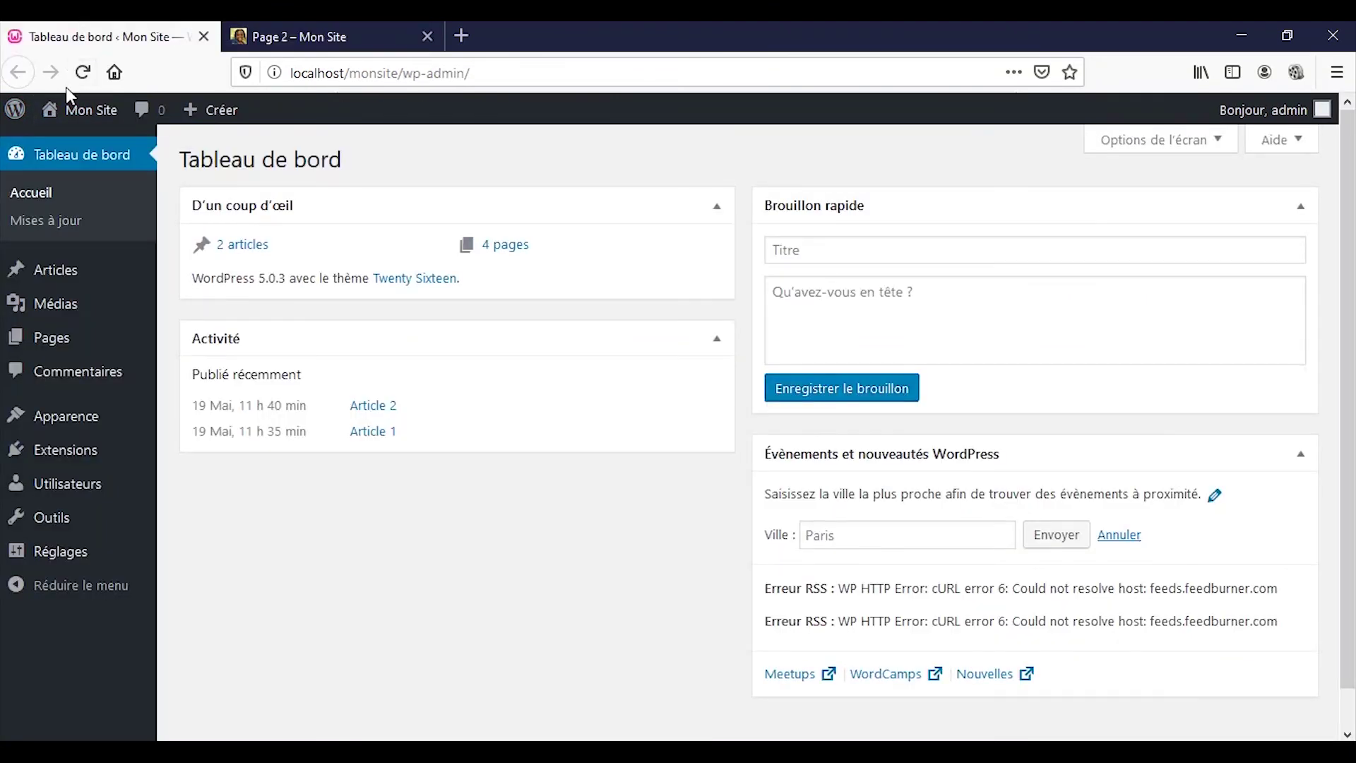